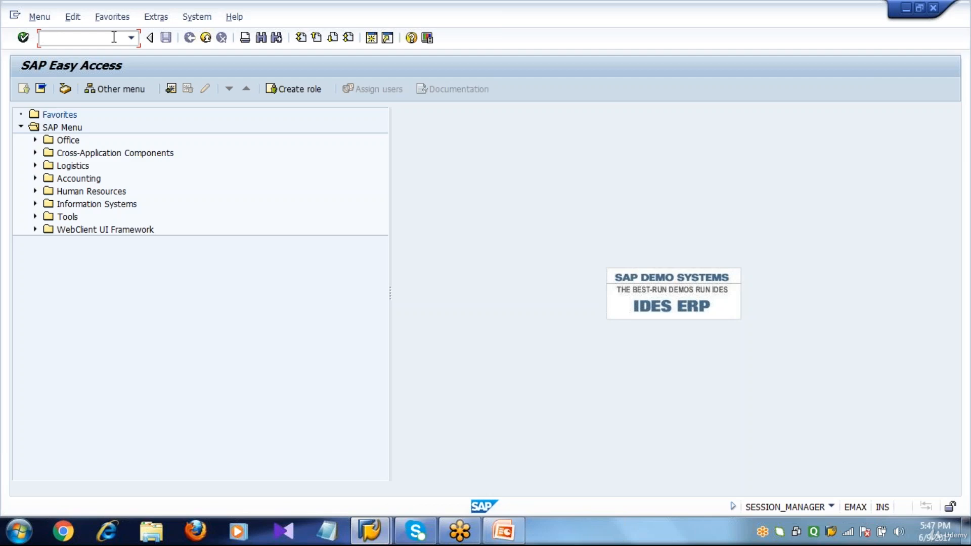
Step: Switch to Notepad and write the heading "Create a Structure Indicator", followed by a blank line
left_click(327, 532)
type("Create a ")
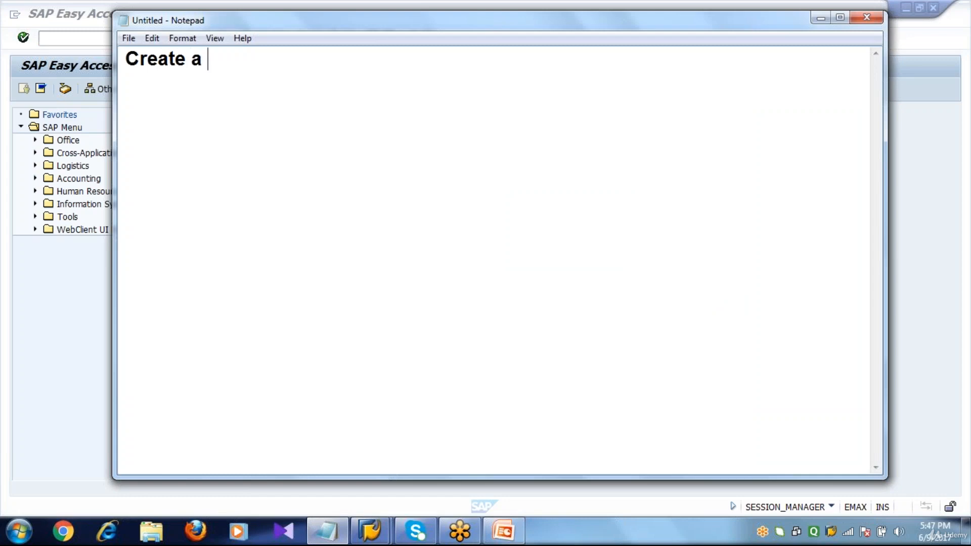
type("Stru")
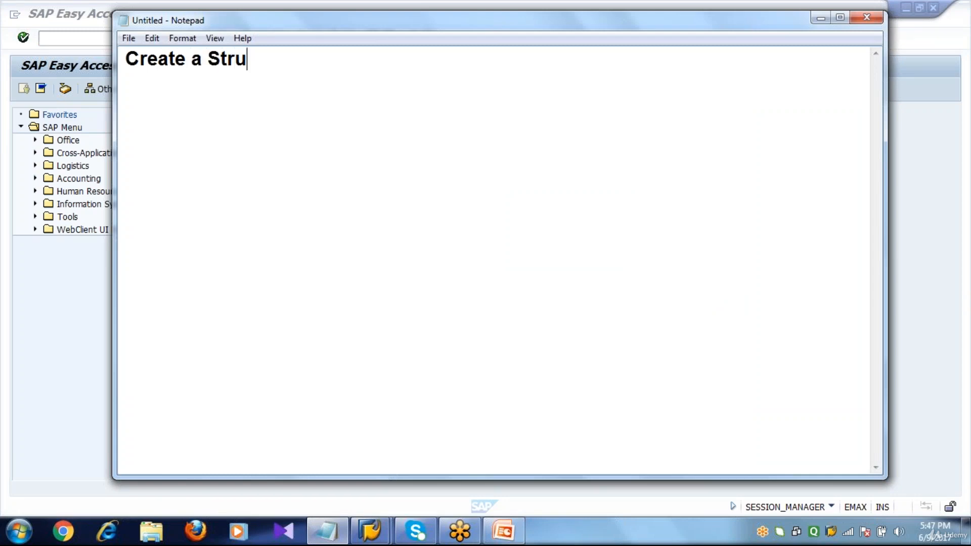
type("cture In")
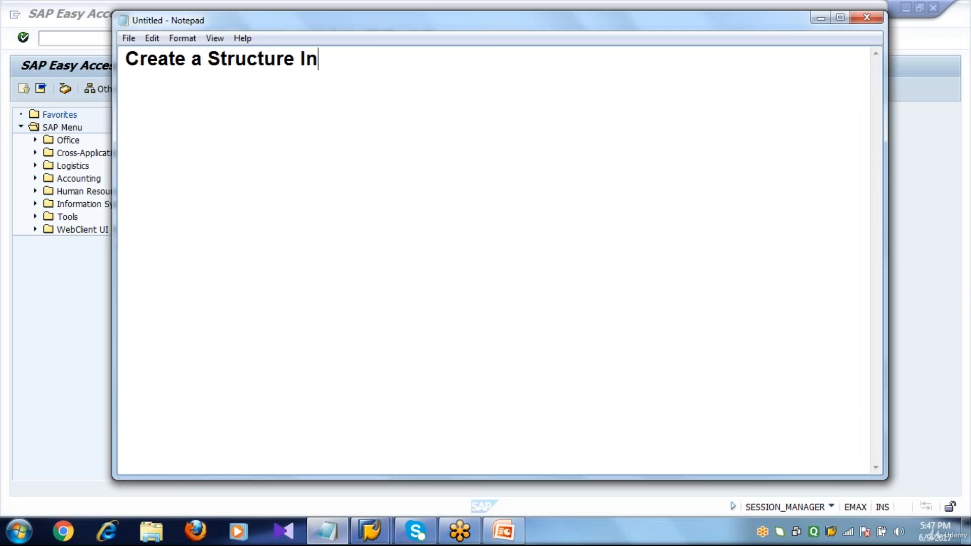
type("dicator")
key("Return")
key("Return")
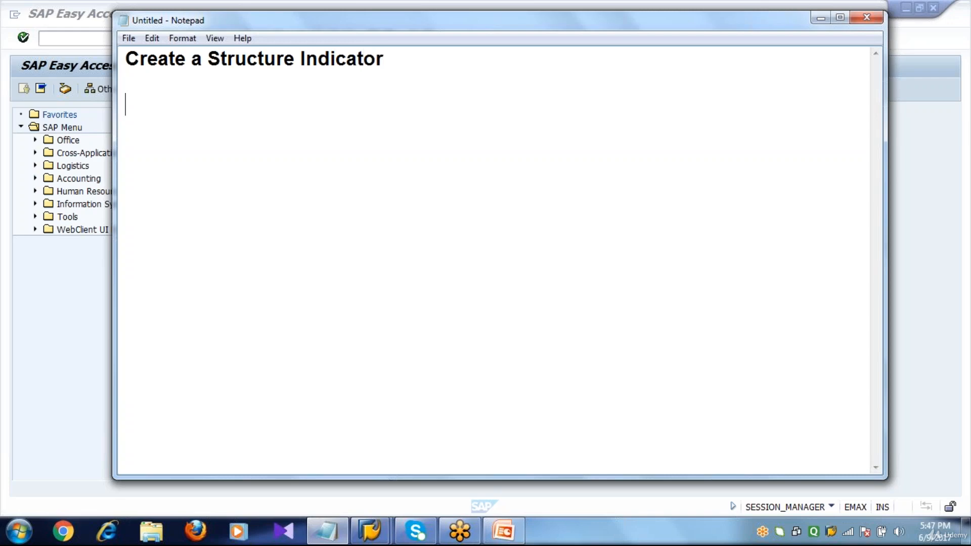
Step: Switch to SAP, run transaction spro and display the SAP Reference IMG
left_click(77, 36)
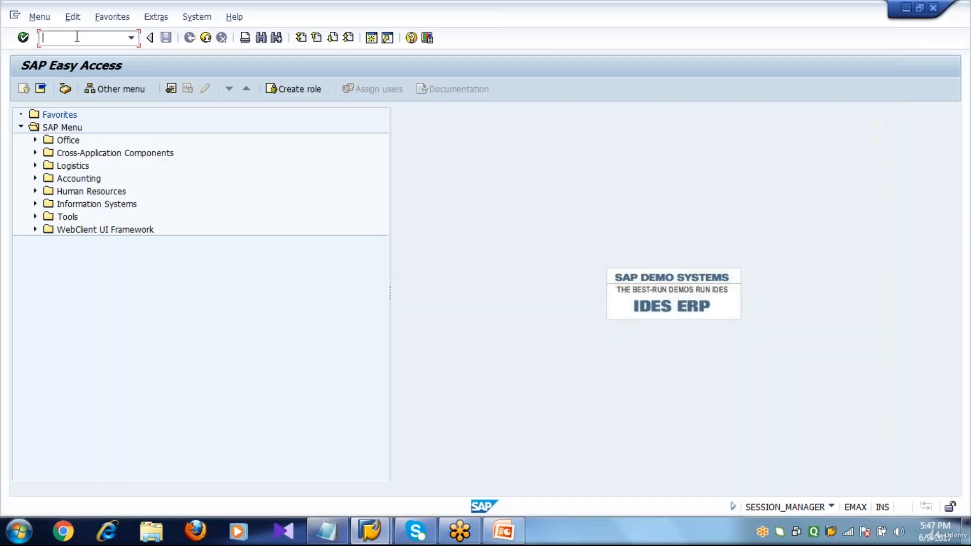
type("spro")
key("Return")
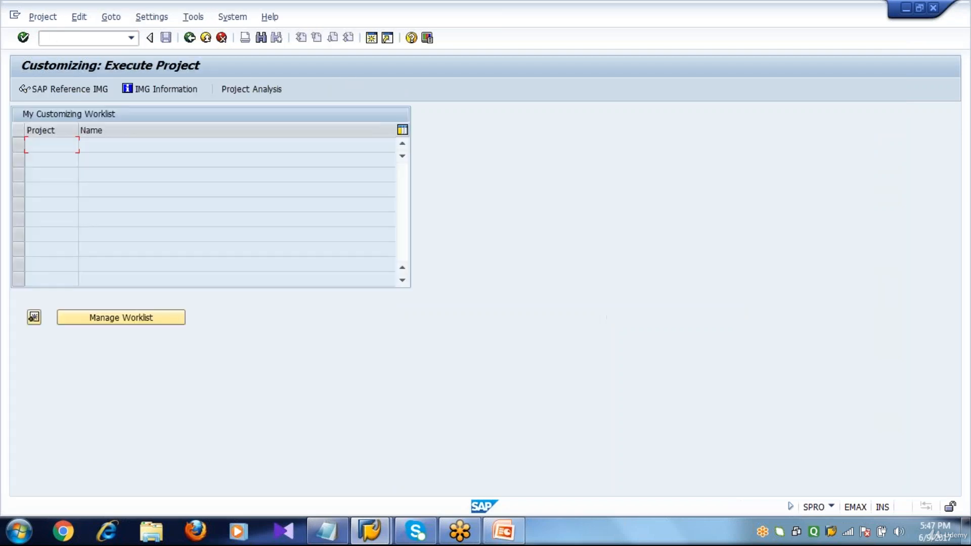
left_click(65, 90)
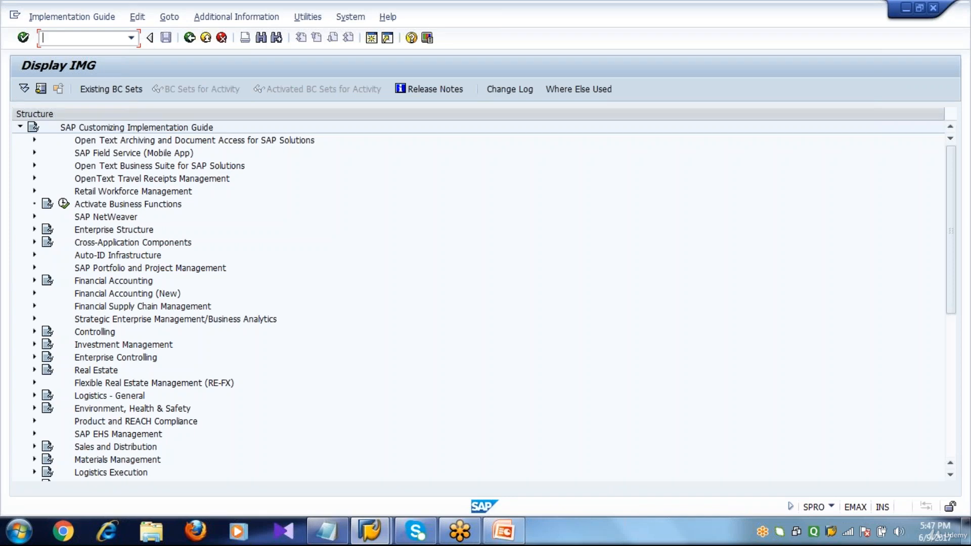
Step: Expand Plant Maintenance and Customer Service through its Master Data and Technical Objects nodes to list the Functional Locations activities
left_click(104, 385)
key("Page_Down")
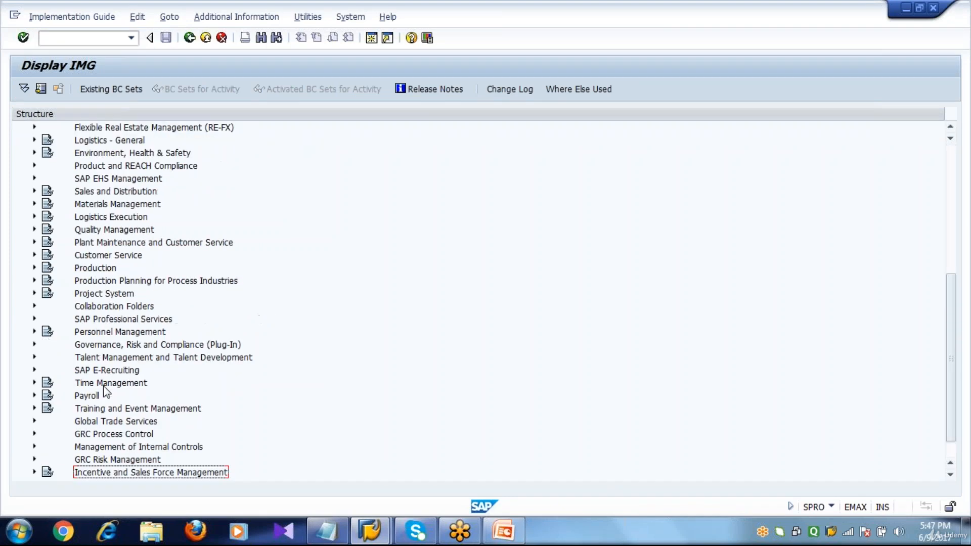
left_click(34, 242)
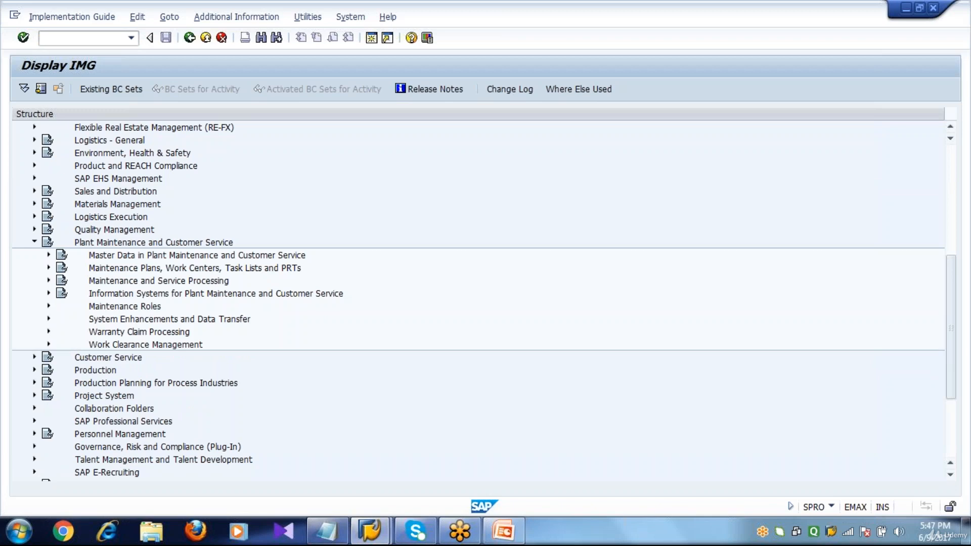
left_click(49, 255)
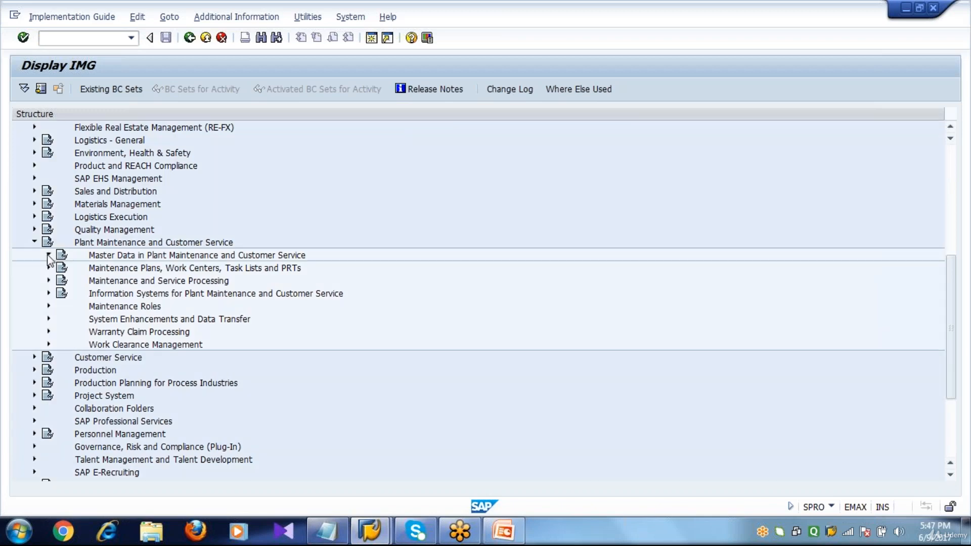
left_click(226, 258)
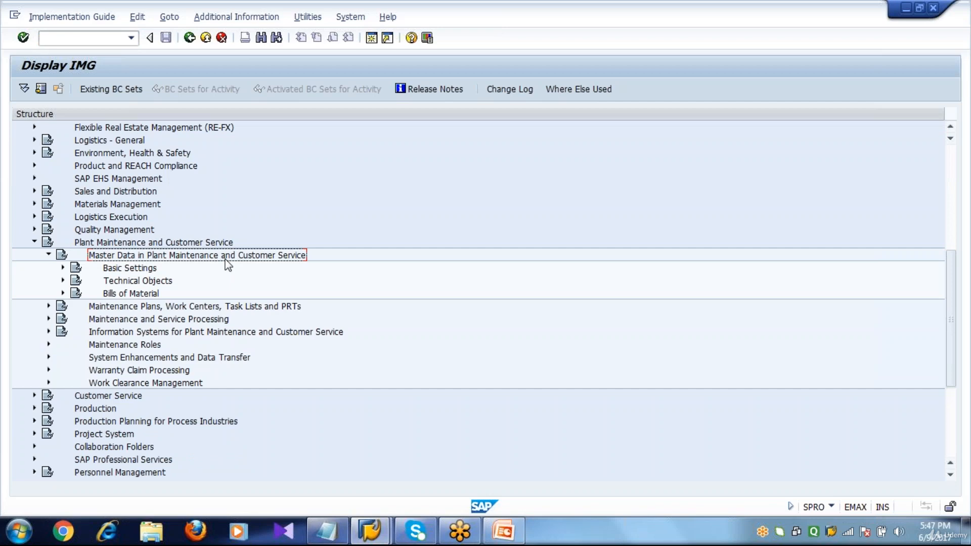
left_click(62, 280)
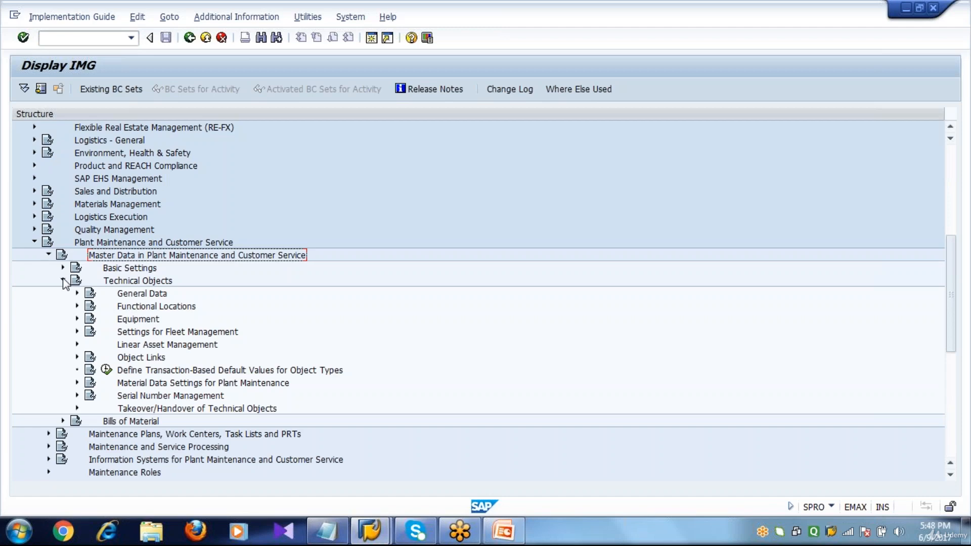
left_click(77, 306)
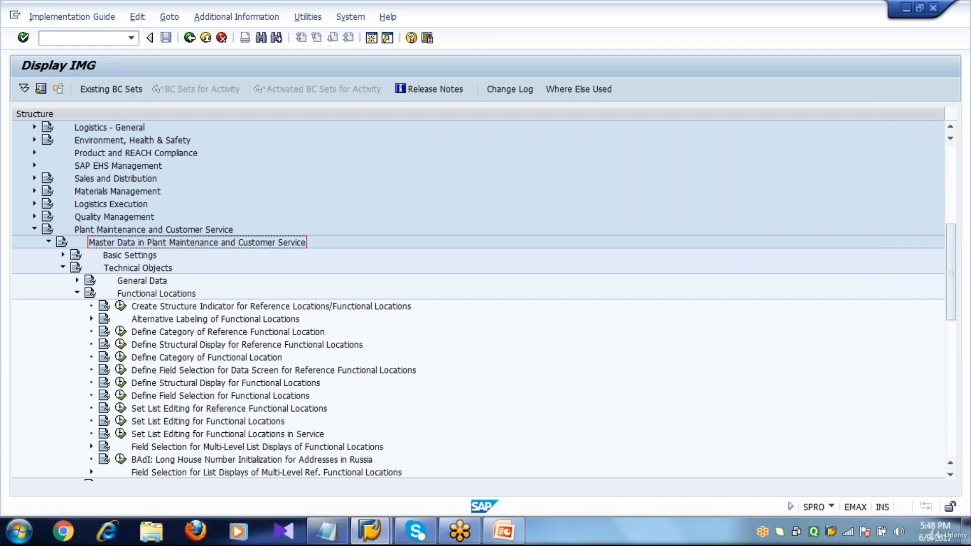
Step: Execute Create Structure Indicator for Reference Locations/Functional Locations and start a new entry
left_click(142, 308)
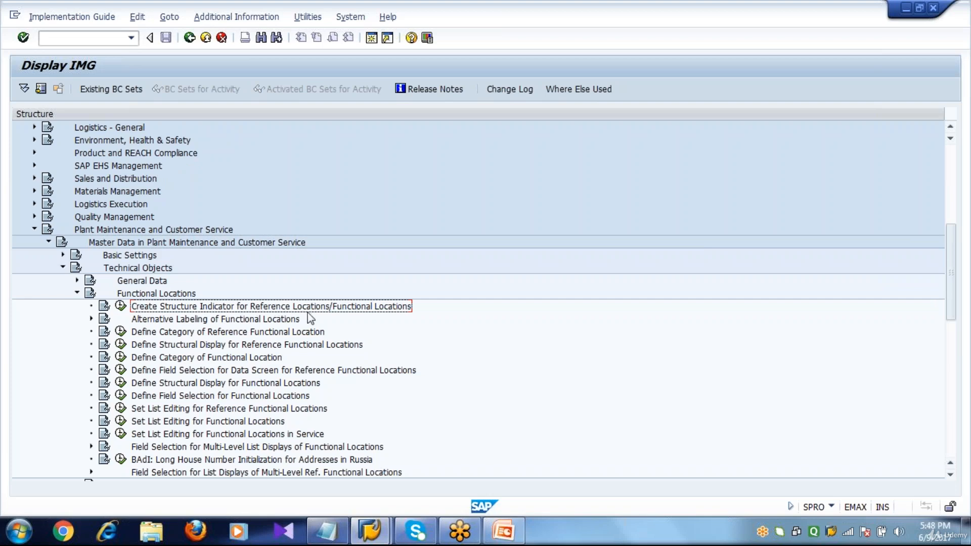
left_click(121, 306)
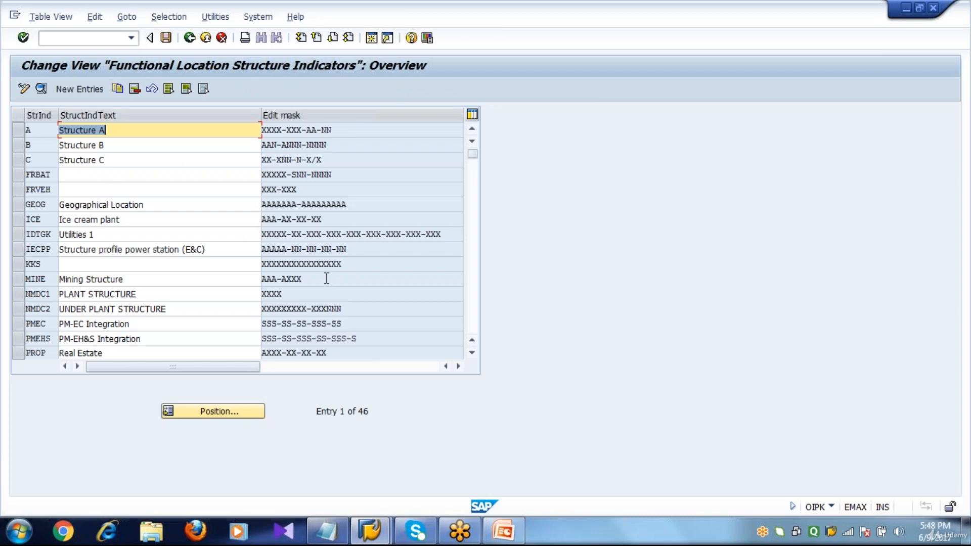
left_click(75, 92)
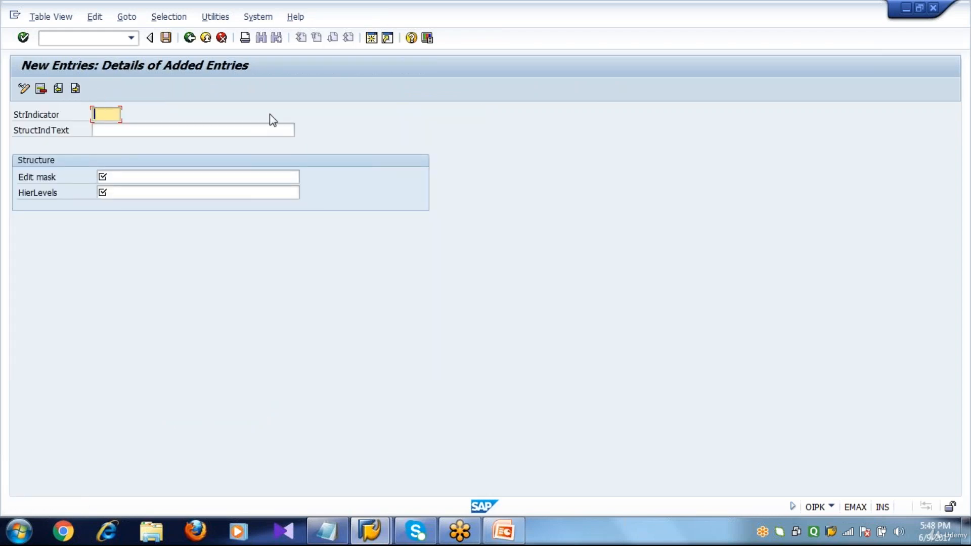
type("11111")
key("BackSpace")
key("BackSpace")
key("BackSpace")
key("BackSpace")
type("2345")
key("BackSpace")
key("BackSpace")
key("BackSpace")
key("BackSpace")
key("BackSpace")
key("BackSpace")
Step: Enter BMW01 as the structure indicator with the text "BMW MOTORS AG"
type("BMW01")
left_click(217, 127)
type("BMW MOTORS AG")
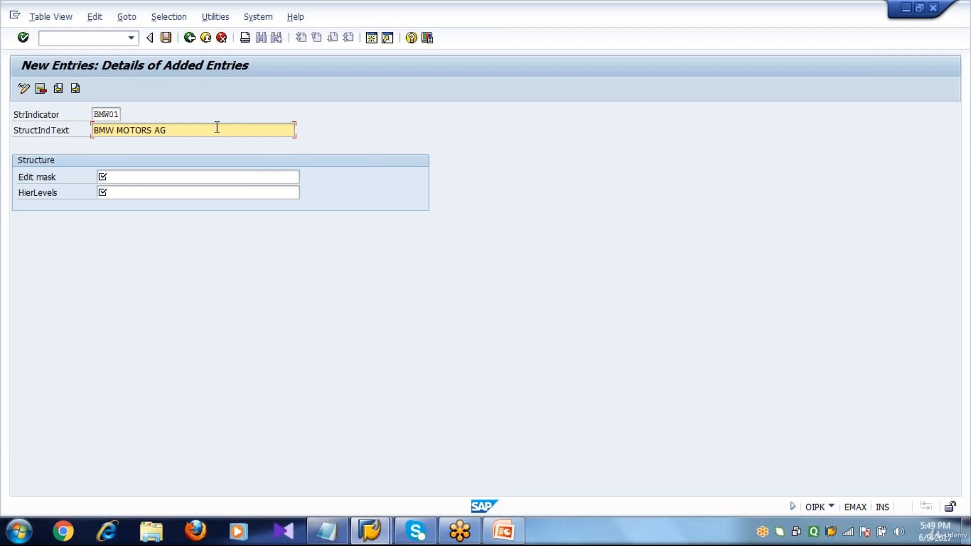
left_click(156, 180)
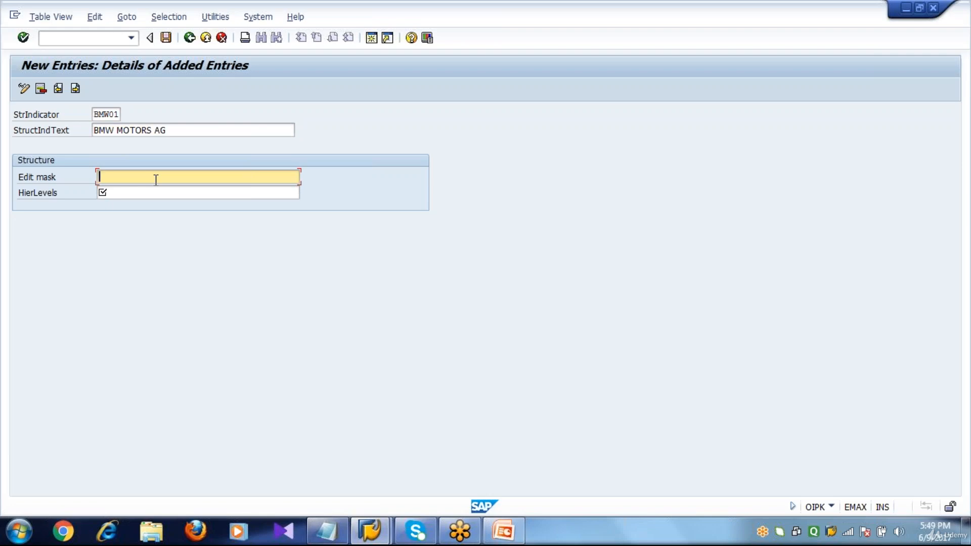
Step: Switch to Notepad and write the edit mask "XXXX - XXN - XXXX - XXXXNN" below the heading
left_click(327, 531)
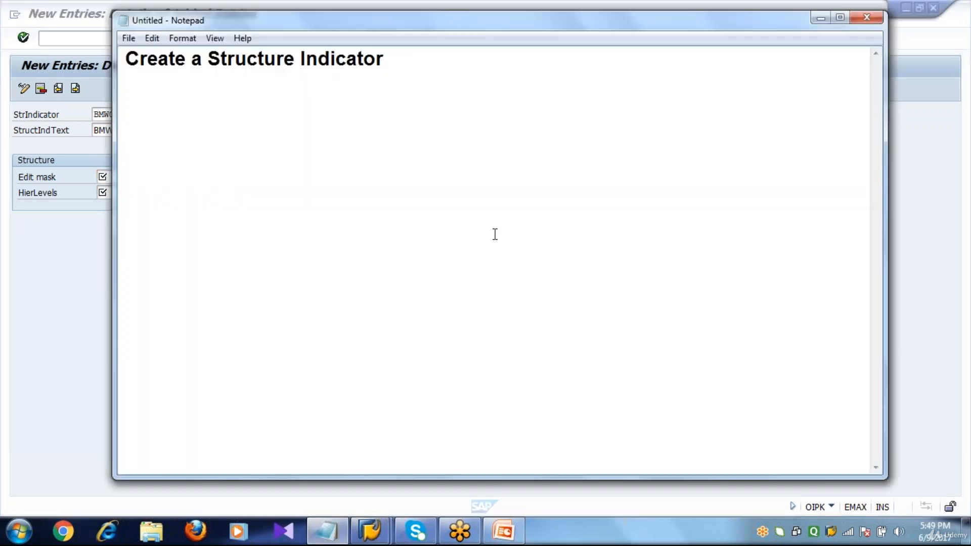
type("XXXX - ")
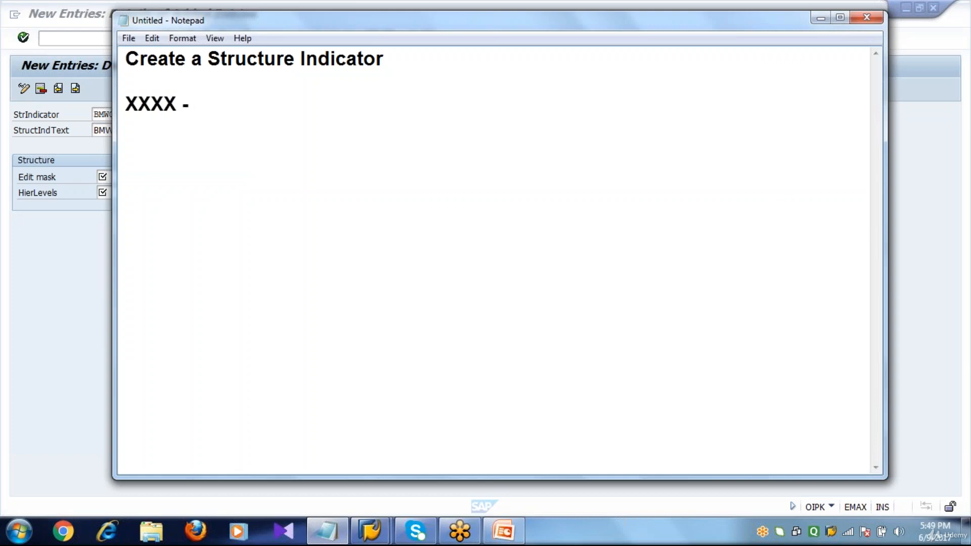
type("XXN - XXXX - XXXXNN")
key("Return")
key("Return")
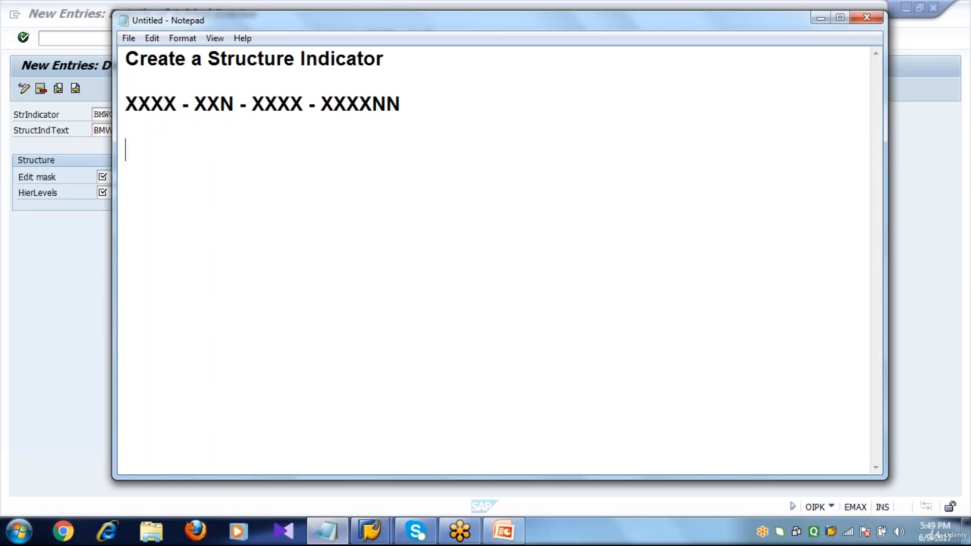
type("XXX")
key("Return")
type("XXXX")
key("BackSpace")
key("BackSpace")
key("BackSpace")
key("BackSpace")
key("BackSpace")
key("BackSpace")
key("BackSpace")
key("BackSpace")
key("BackSpace")
key("Return")
Step: Write the hierarchy levels 1, 2, 3 and 4 beneath the ends of the four mask segments
left_click(130, 137)
type("1       2          3")
key("BackSpace")
type("3                4")
key("Return")
key("Return")
Step: Add the note "X - Both letters and numbers are allowed" below the hierarchy levels
type("X -")
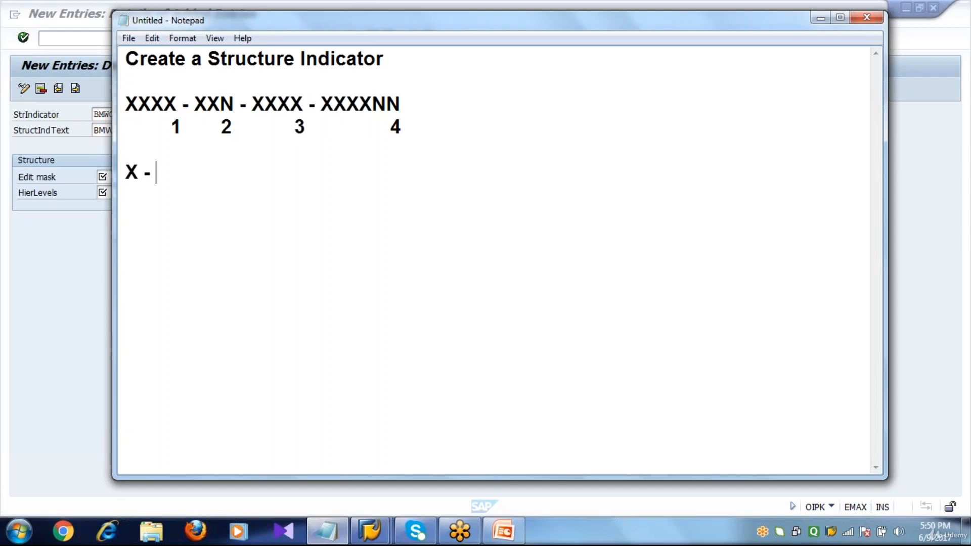
type(" Both le")
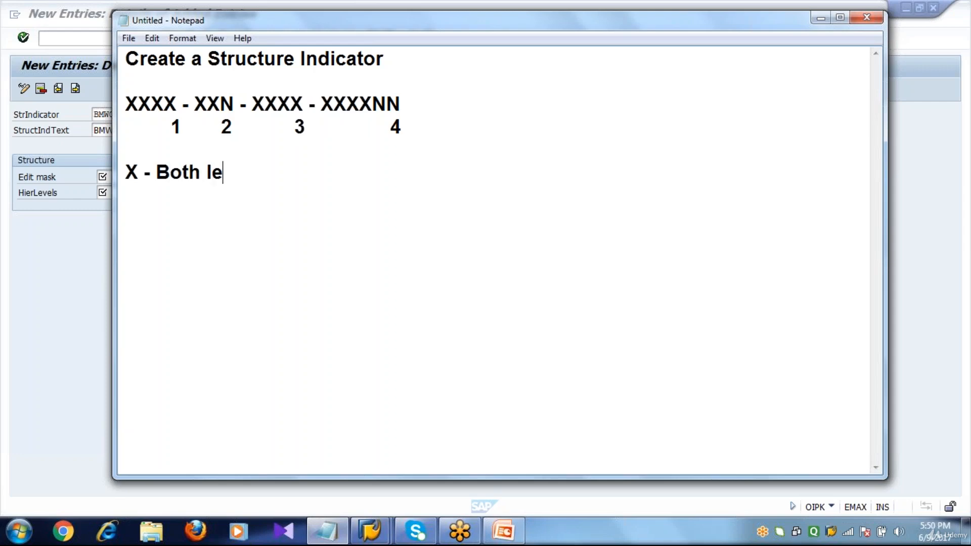
type("tters a")
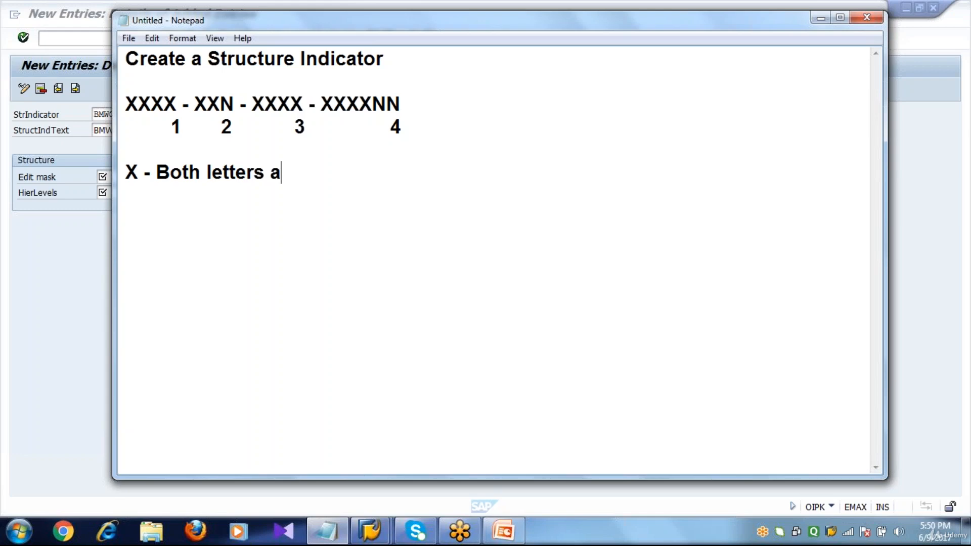
type("nd numbers")
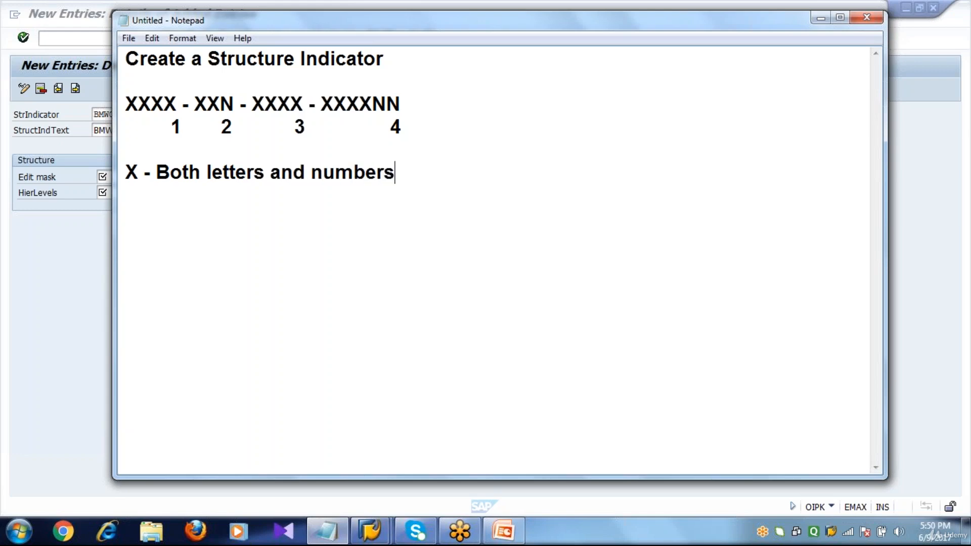
type(" are allowed")
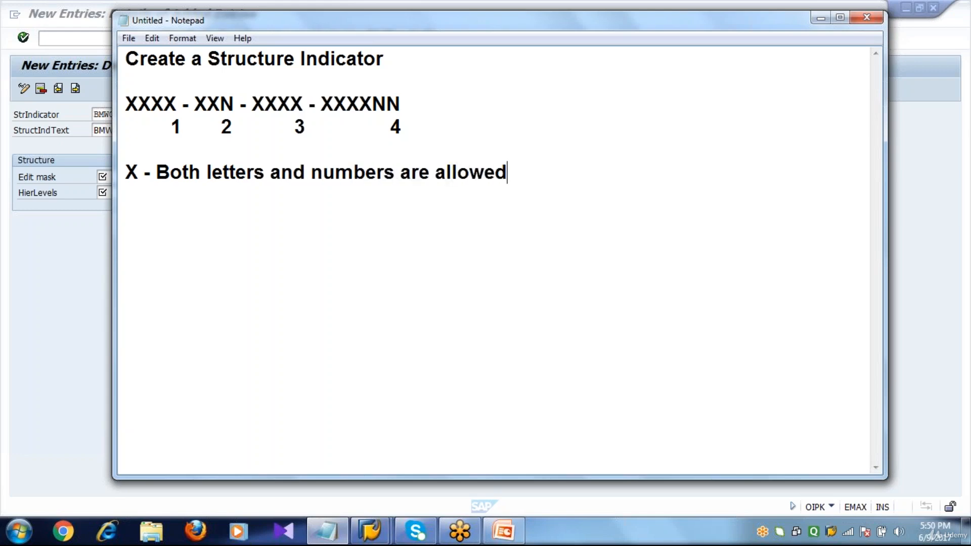
Step: Add the note "A - Only letters allowed" under the X explanation, separated by a blank line
key("Return")
key("Return")
type("A -")
type("nle")
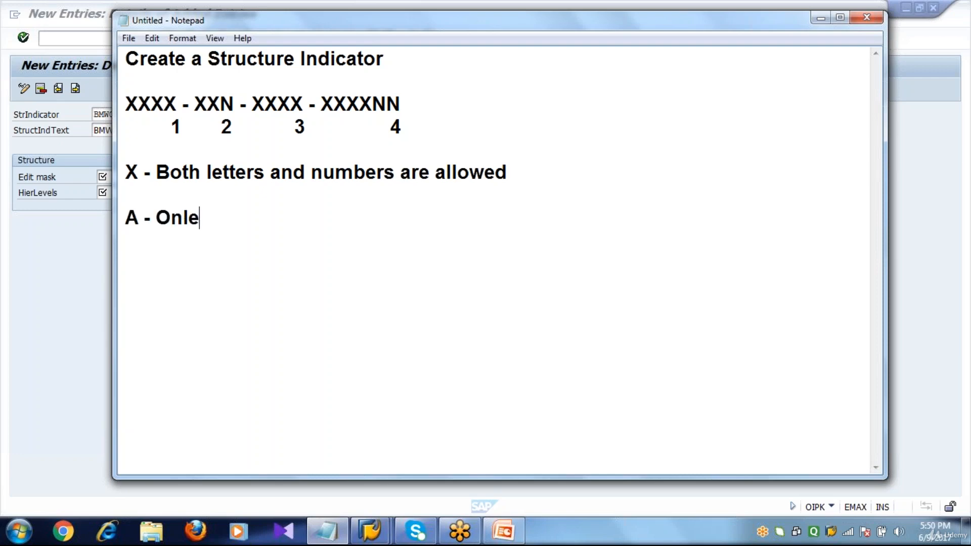
key("BackSpace")
key("BackSpace")
type("y letters a")
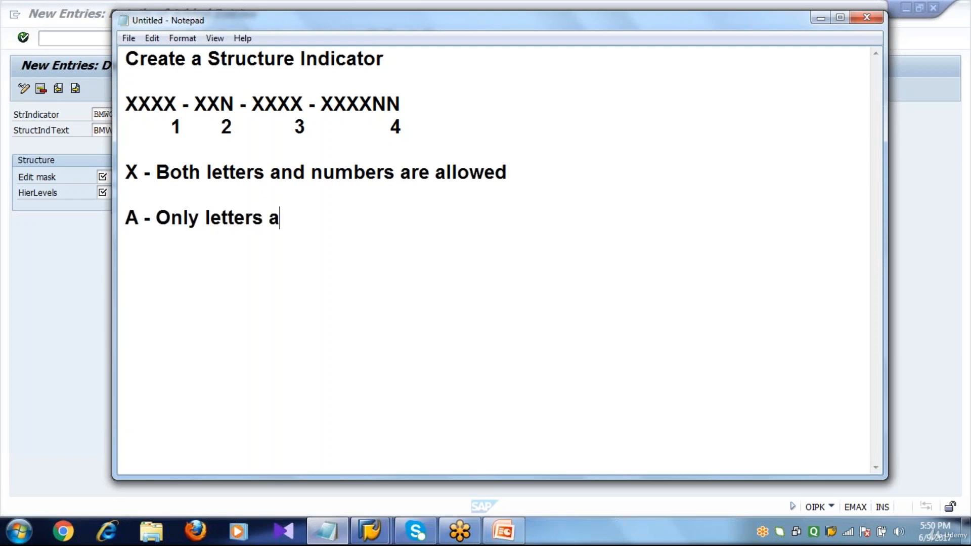
type("llowed")
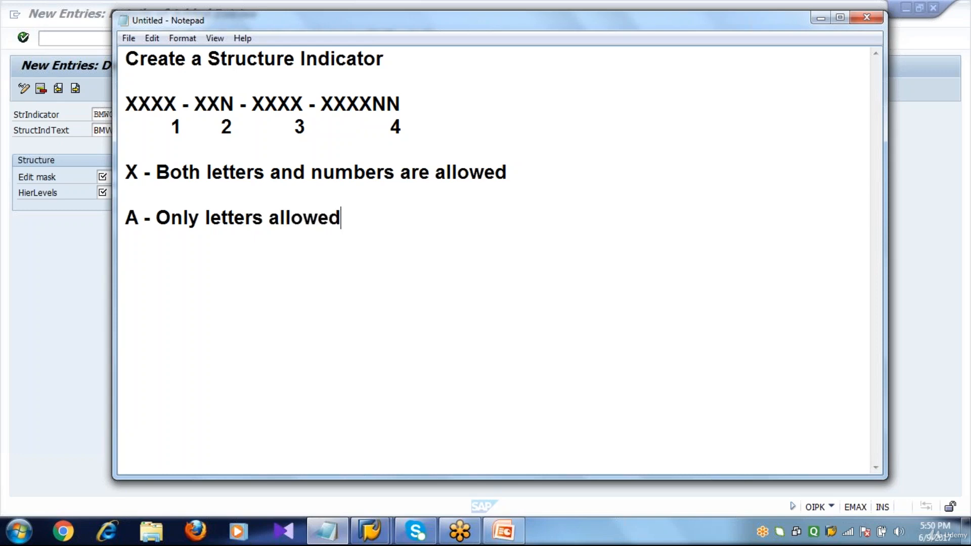
Step: Start the explanation of mask character N with "N - Only", separated by a blank line
key("Return")
key("Return")
type("N - Only")
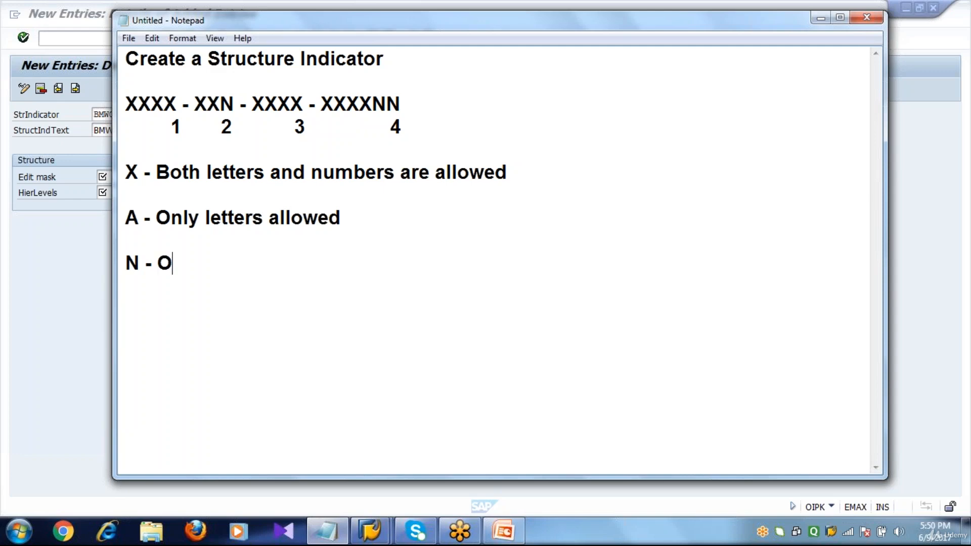
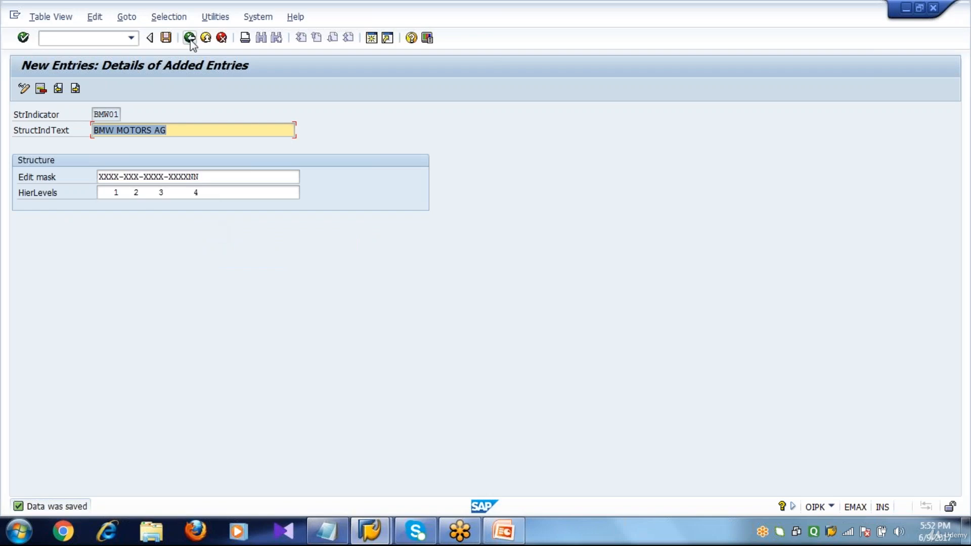
Step: Leave the structure indicator customizing for the SAP Easy Access screen and bring up the Notepad notes
left_click(190, 38)
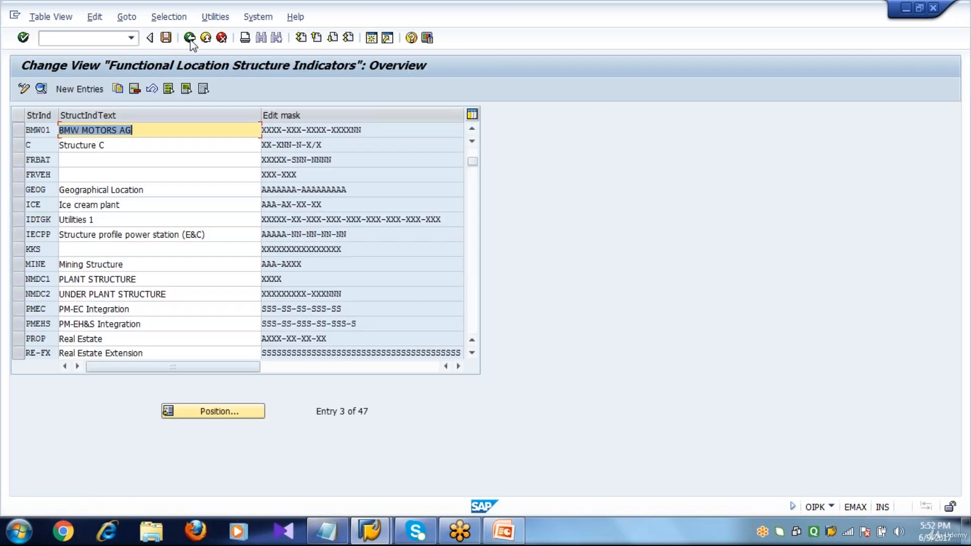
left_click(191, 40)
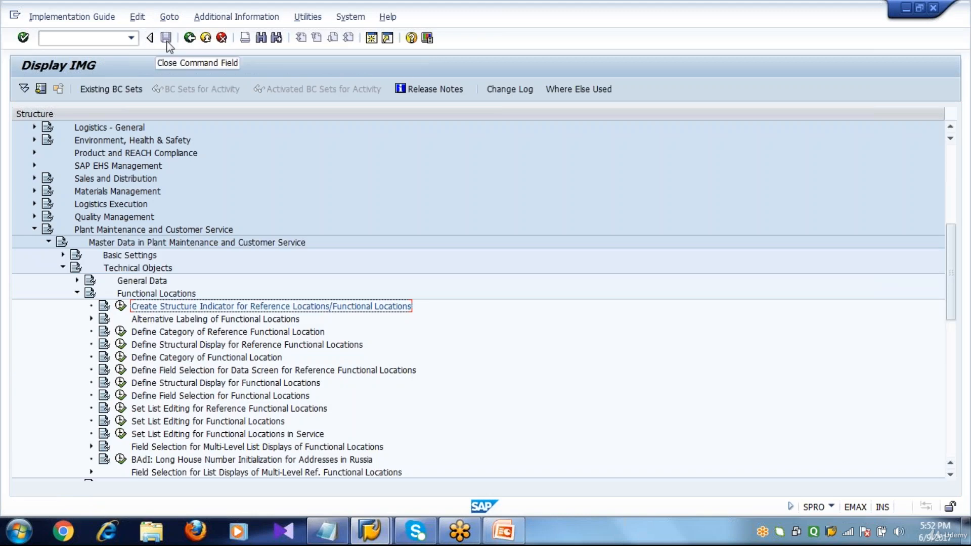
left_click(191, 40)
left_click(191, 40)
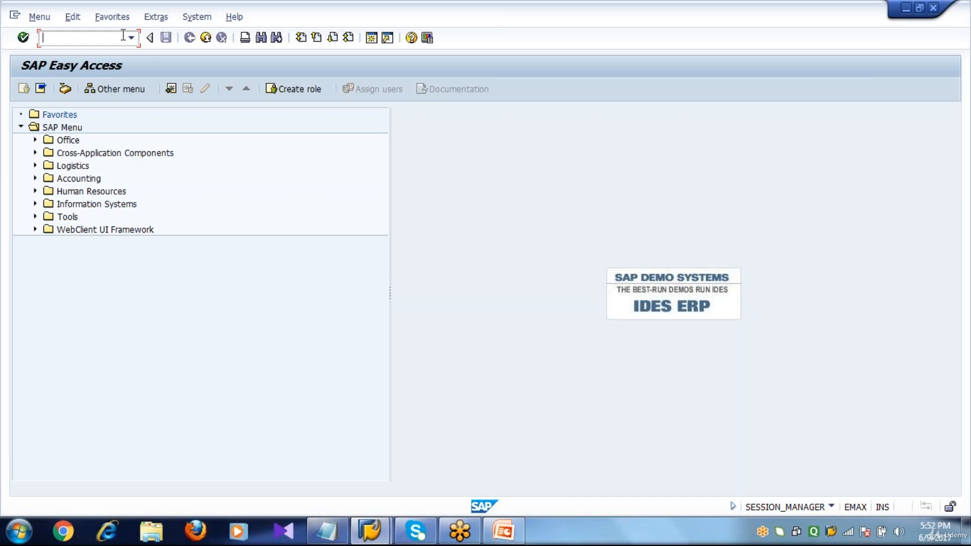
left_click(326, 531)
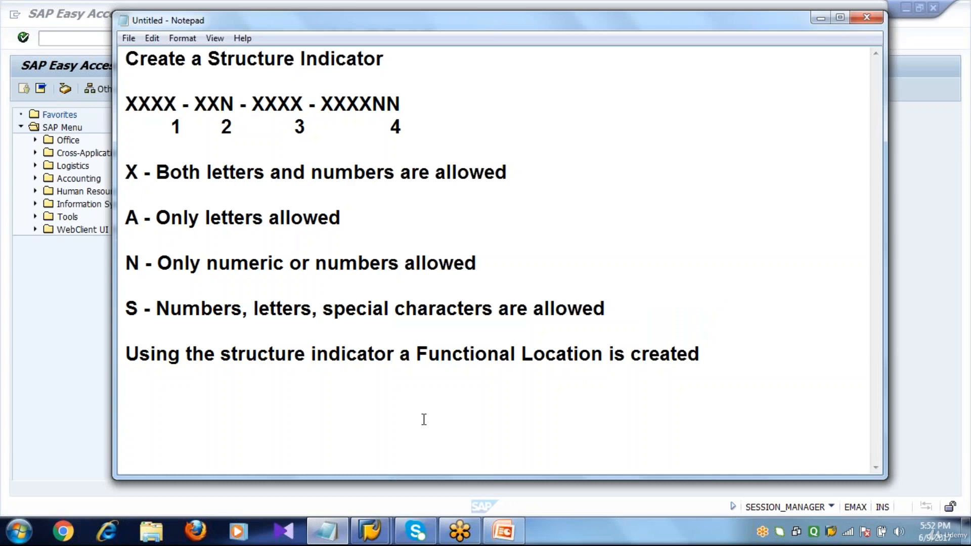
Step: Add the note "Structure Indicator - BMW01" below the last line and leave a blank line after it
type("Structure I")
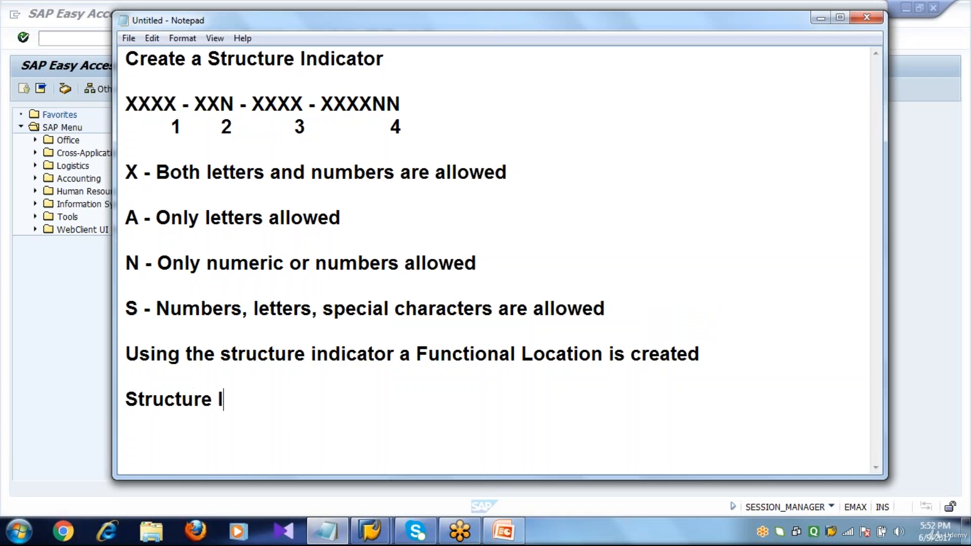
type("ndicato")
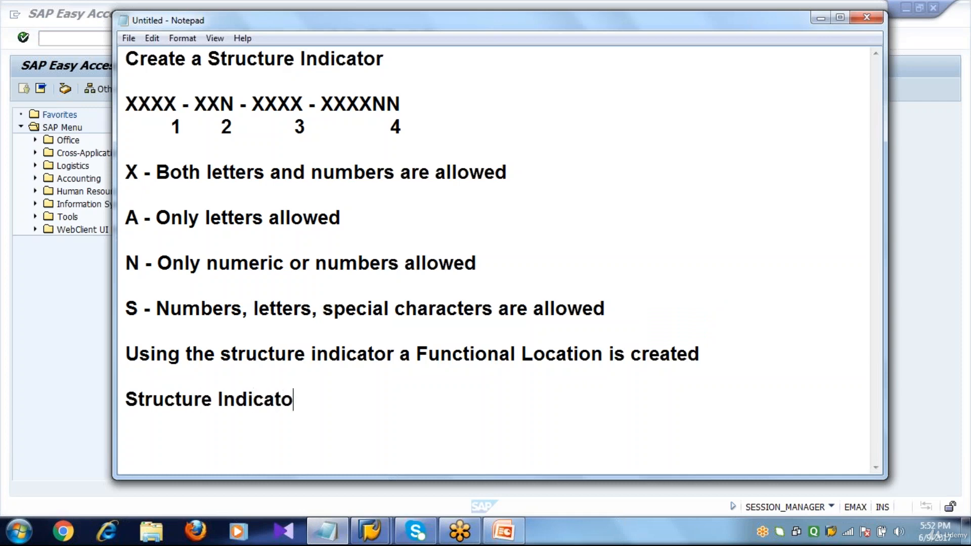
type("r - BMW01")
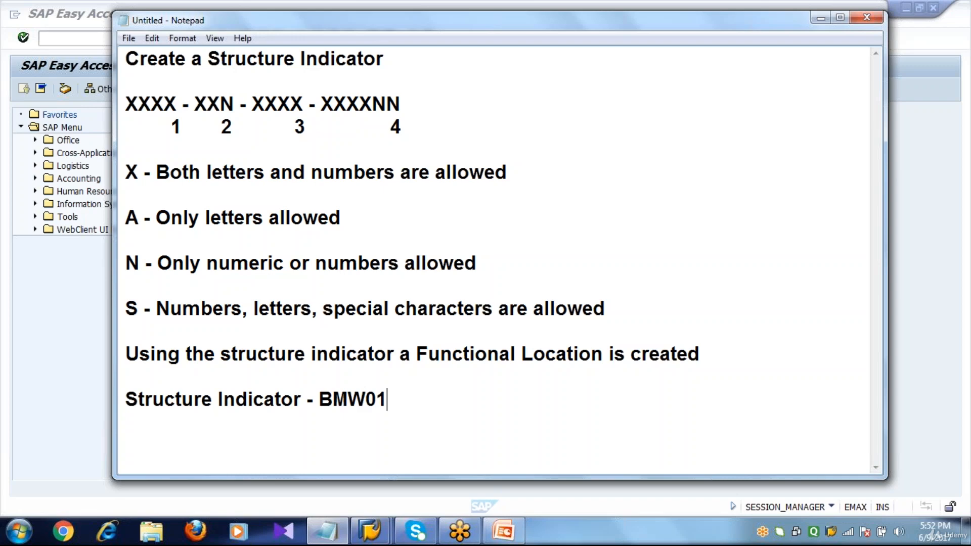
key("Return")
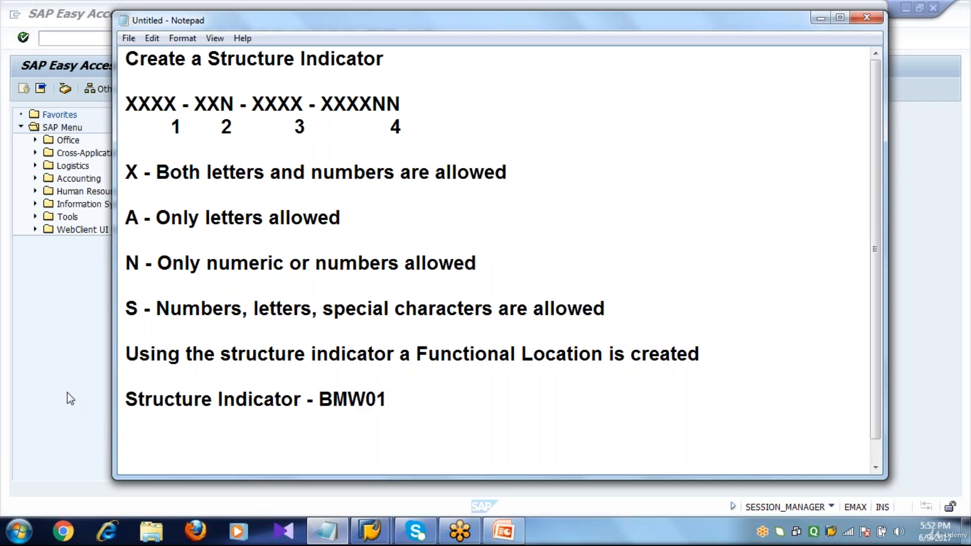
left_click(450, 402)
key("Return")
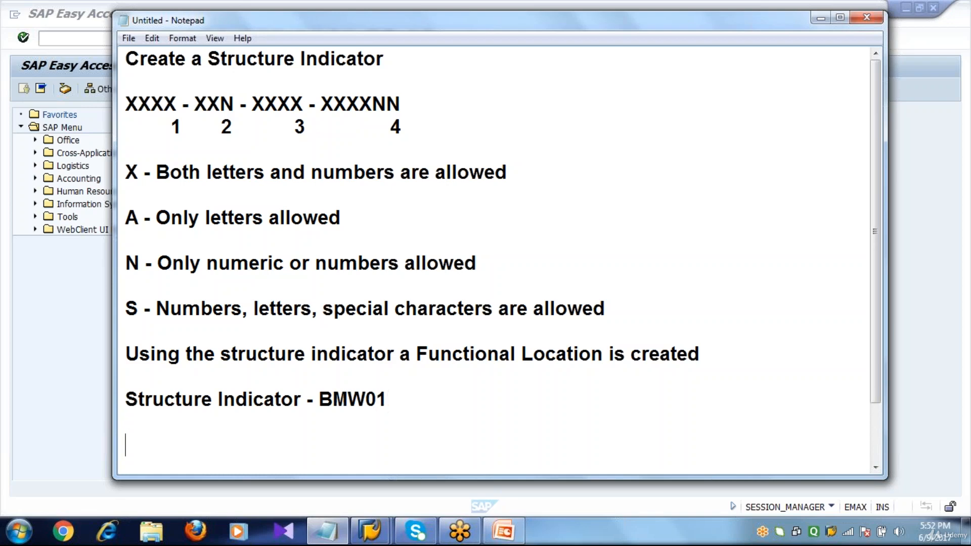
Step: Switch to the PowerPoint presentation and look up the transaction codes for creating a functional location
left_click(503, 531)
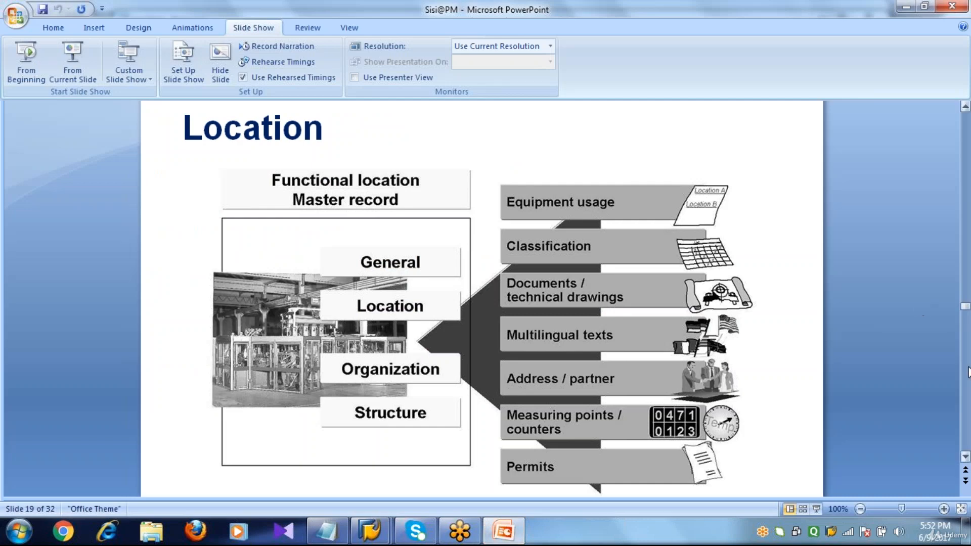
scroll(968, 372, "down", 2)
scroll(968, 371, "down", 2)
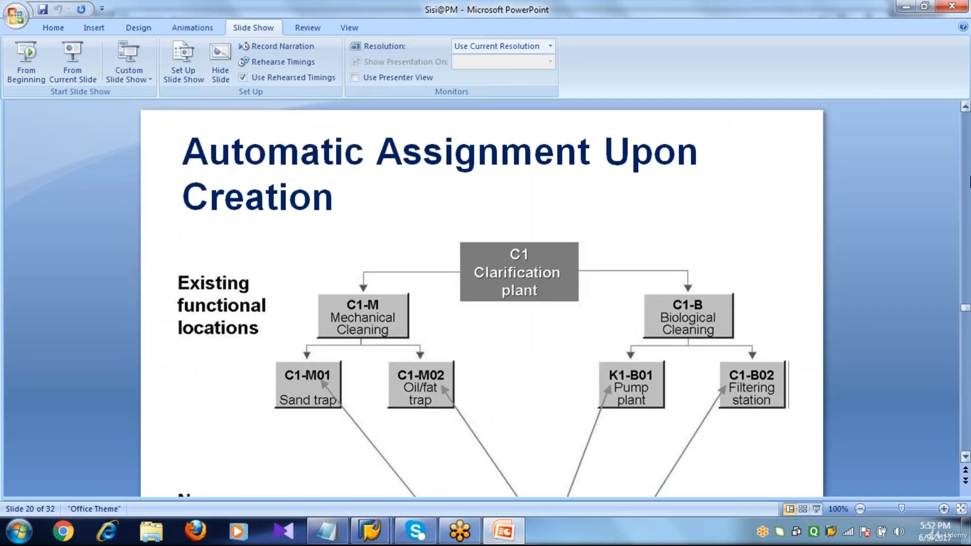
scroll(963, 157, "up", 8)
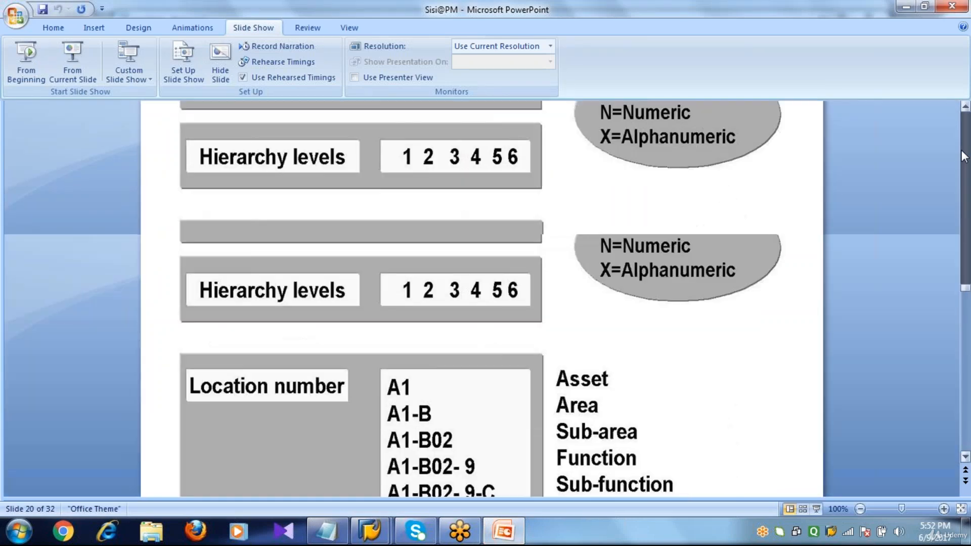
scroll(964, 156, "up", 8)
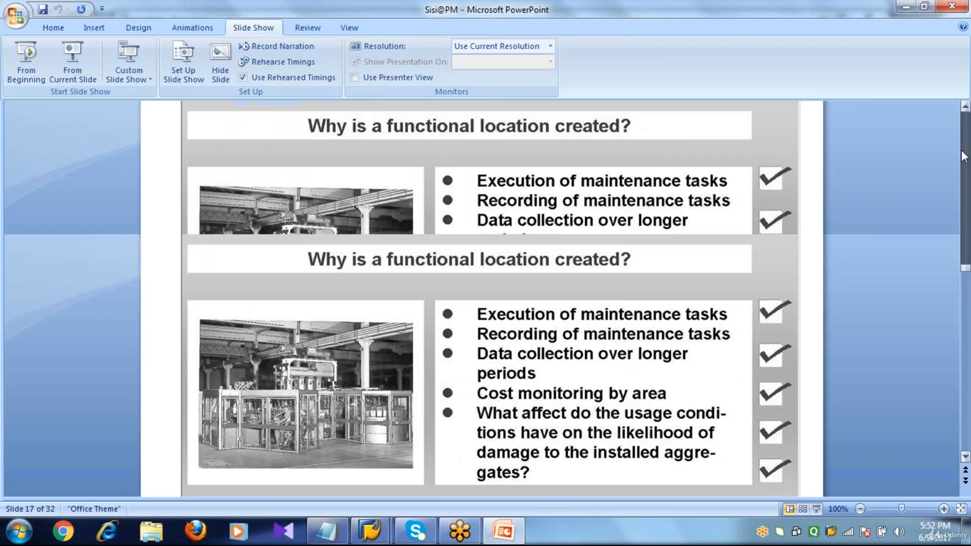
scroll(963, 157, "up", 8)
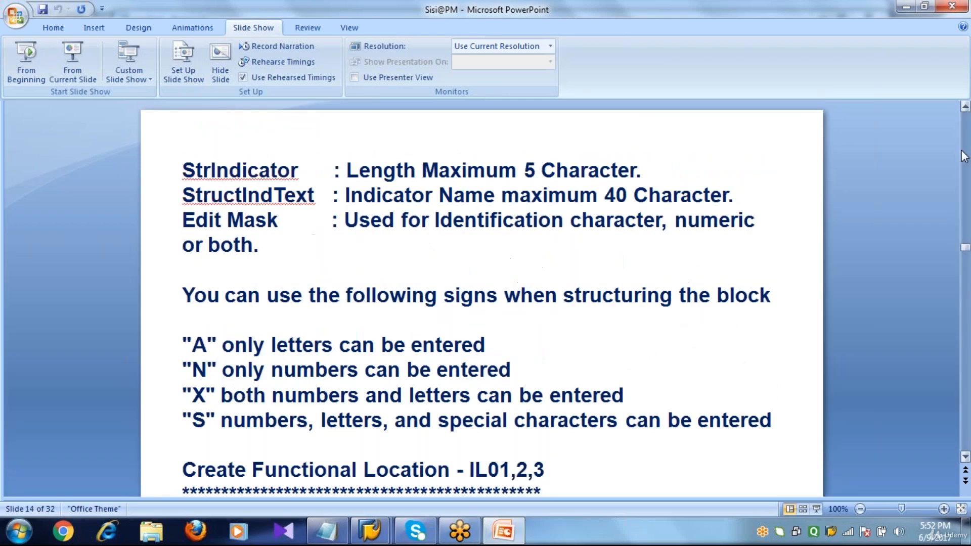
left_click(966, 458)
left_click(965, 457)
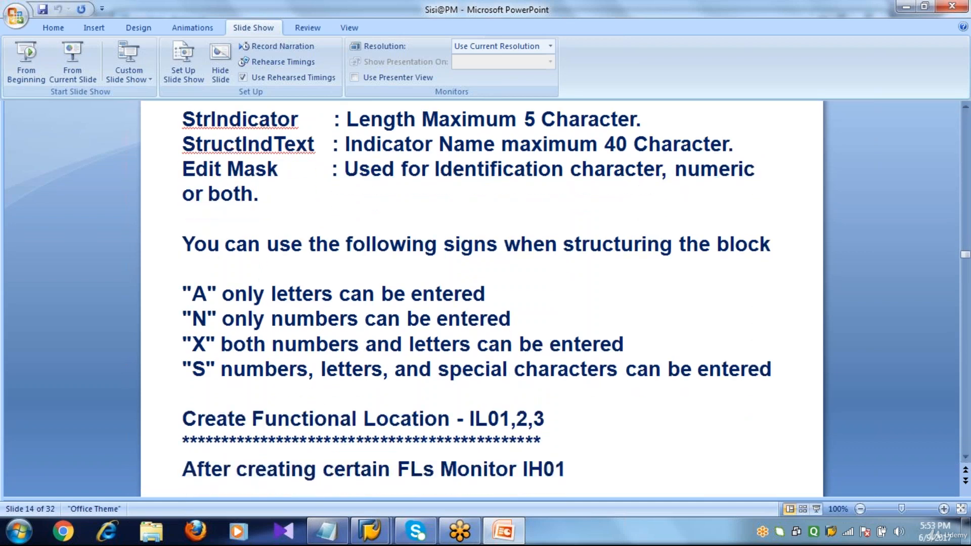
left_click(185, 419)
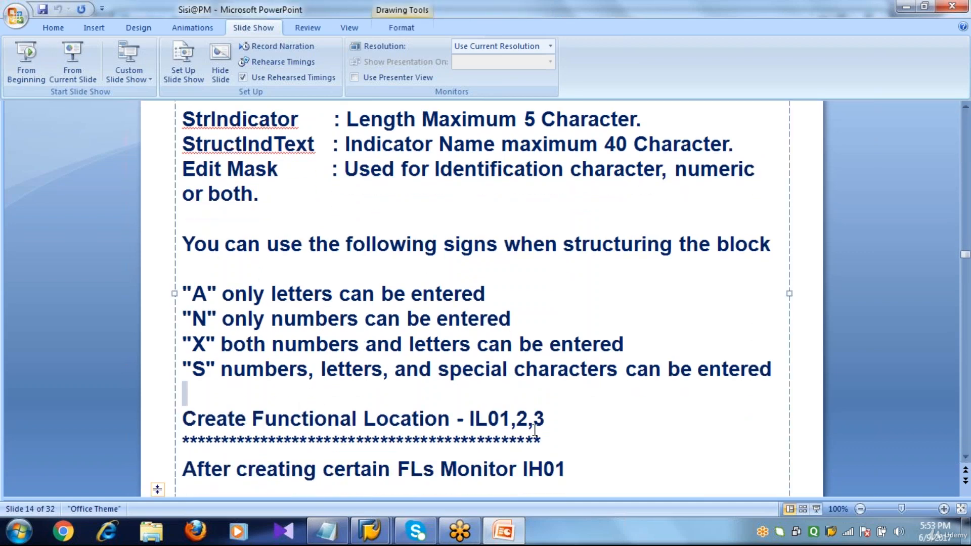
left_click_drag(183, 419, 541, 440)
left_click(870, 314)
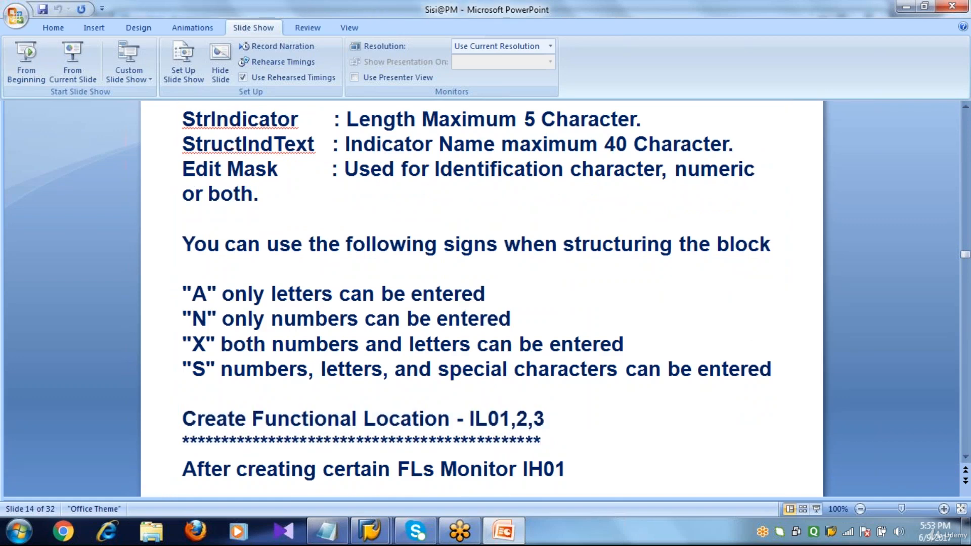
Step: Review the slides on the purpose of functional locations, the structure indicator's configuration path and its fields
scroll(964, 166, "up", 2)
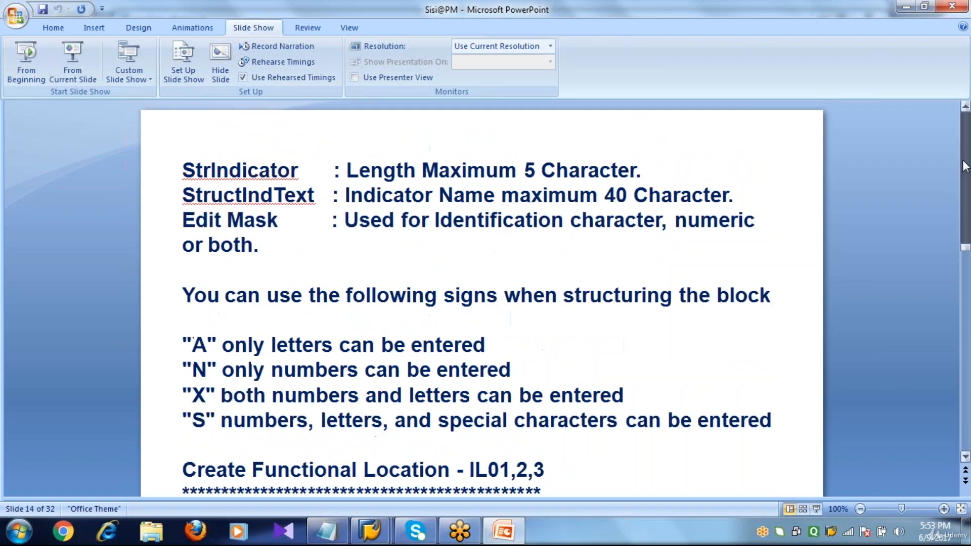
left_click(964, 162)
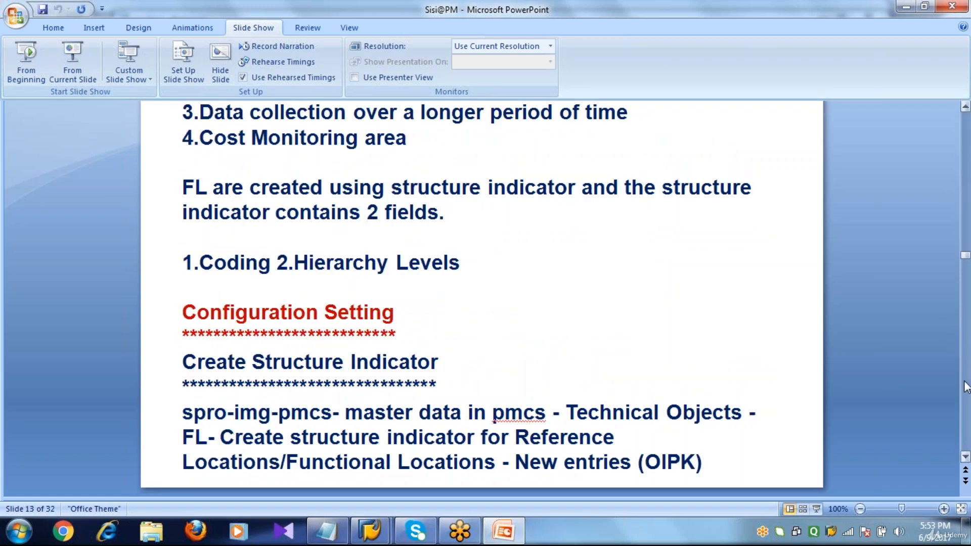
left_click(964, 160)
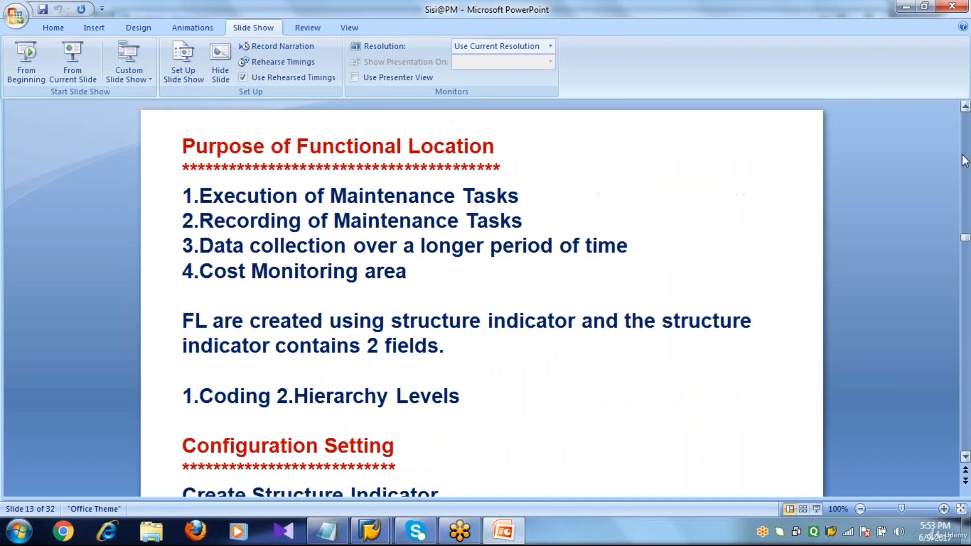
left_click(964, 412)
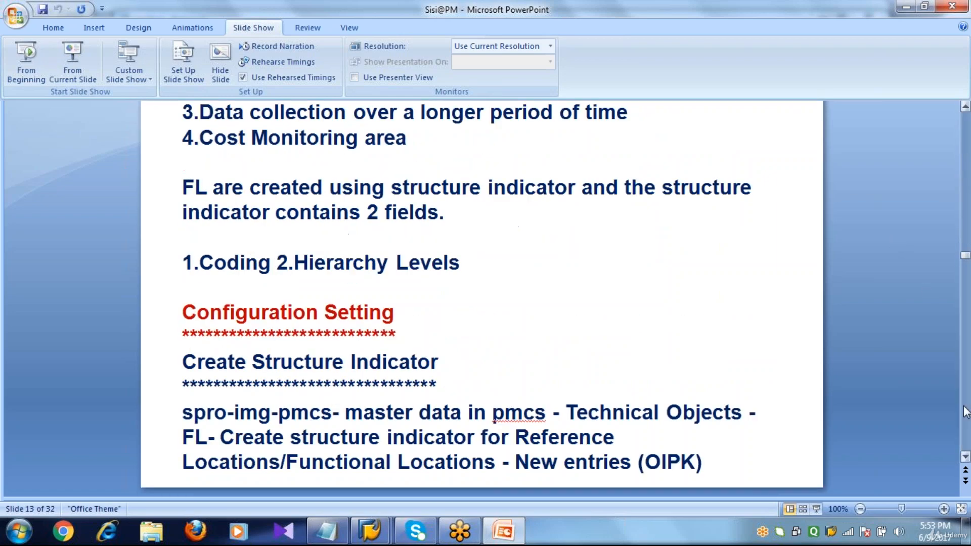
left_click(964, 413)
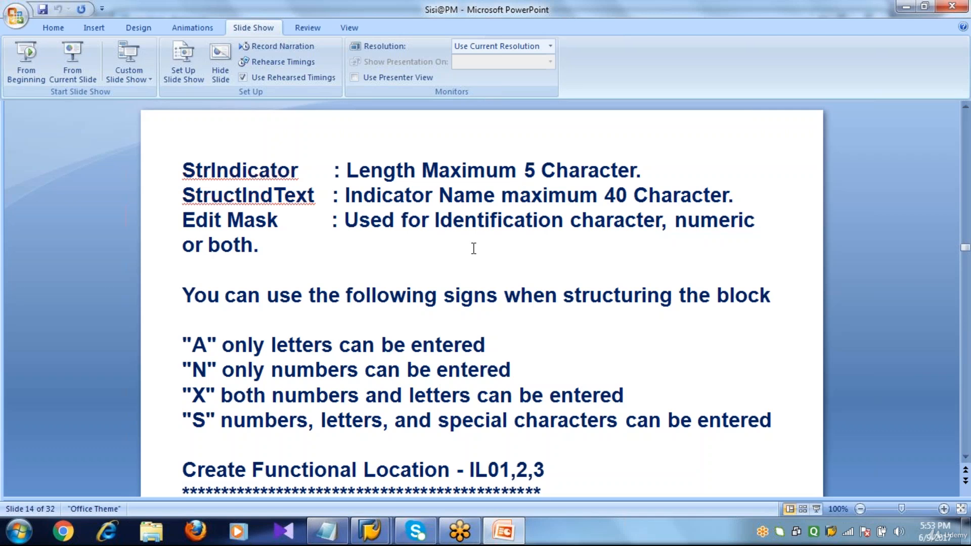
Step: Switch to SAP and start creating a functional location with transaction IL01
left_click(379, 536)
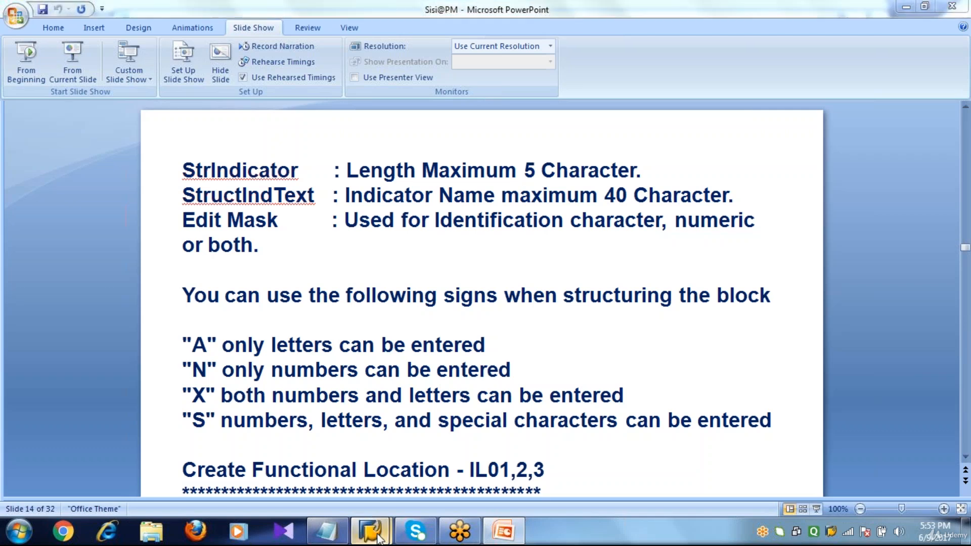
left_click(438, 455)
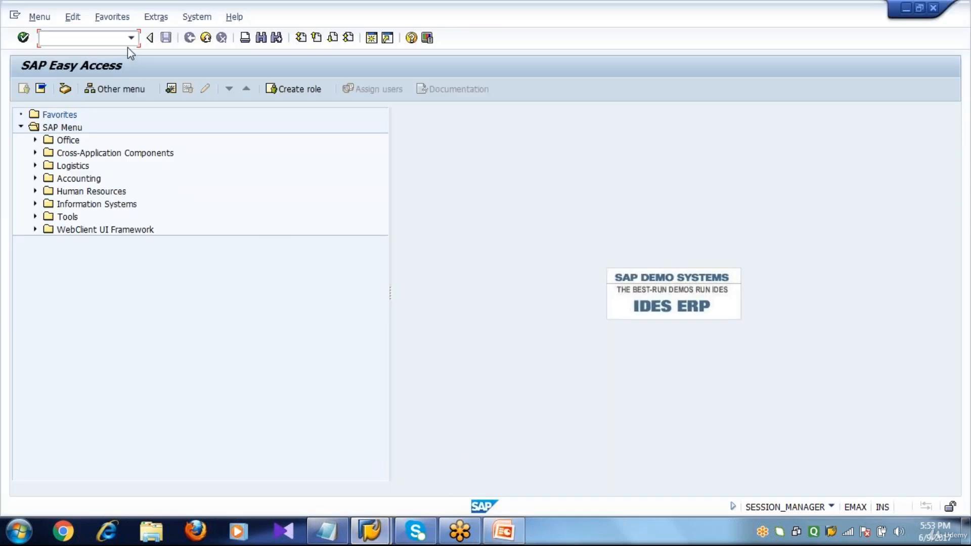
type("IL01")
key("Return")
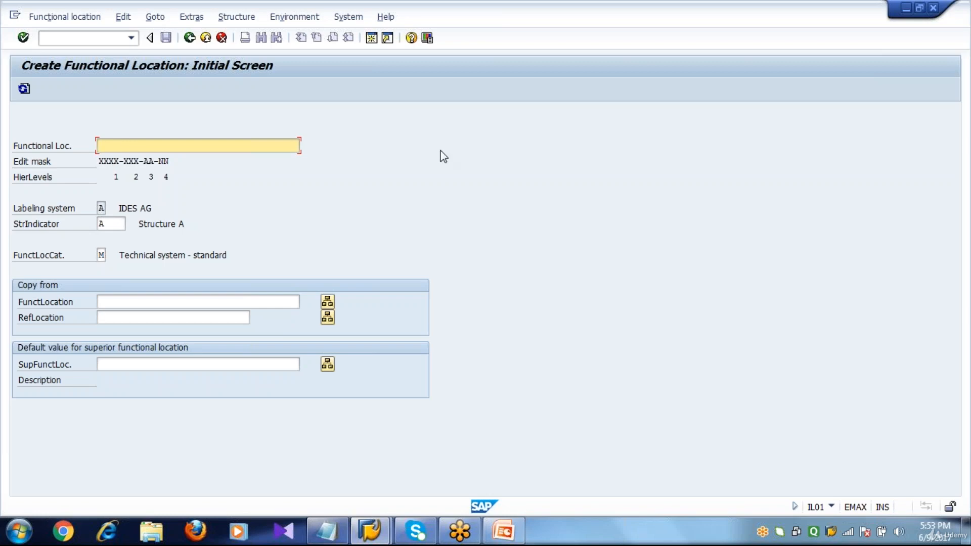
Step: Enter BMWC as the functional location and choose BMW01 (BMW MOTORS AG) as its structure indicator
type("BMWC")
left_click(105, 224)
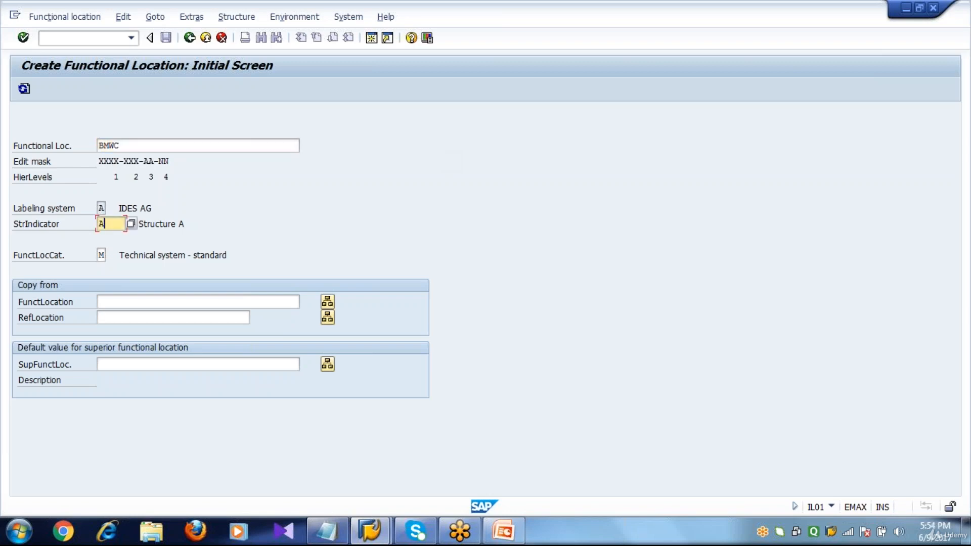
left_click(133, 222)
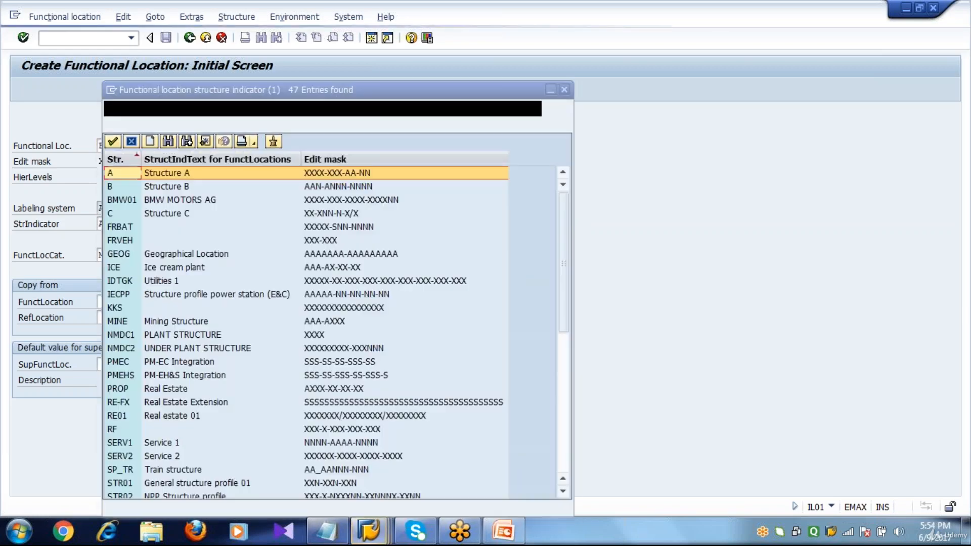
double_click(126, 207)
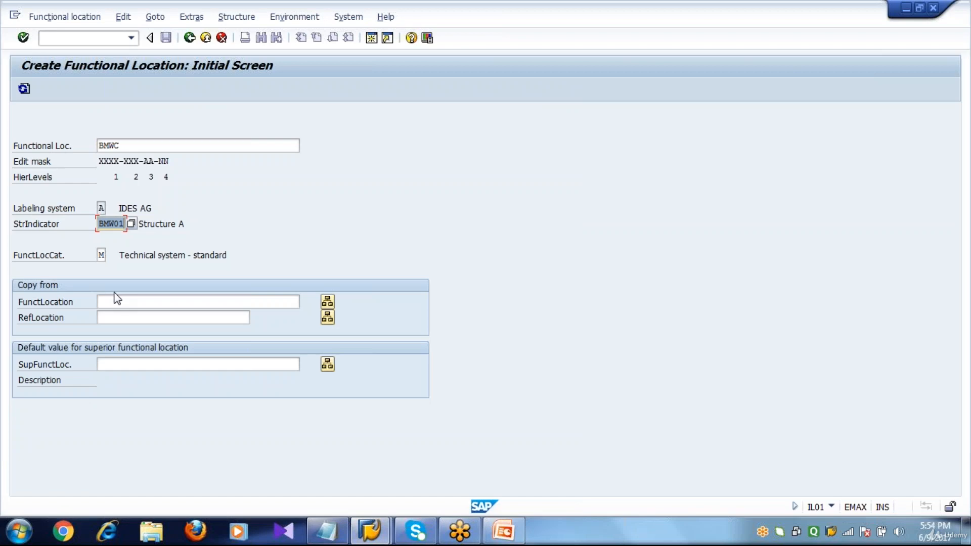
Step: Choose category M (Technical system - standard) for the functional location and continue to its master data
left_click(103, 256)
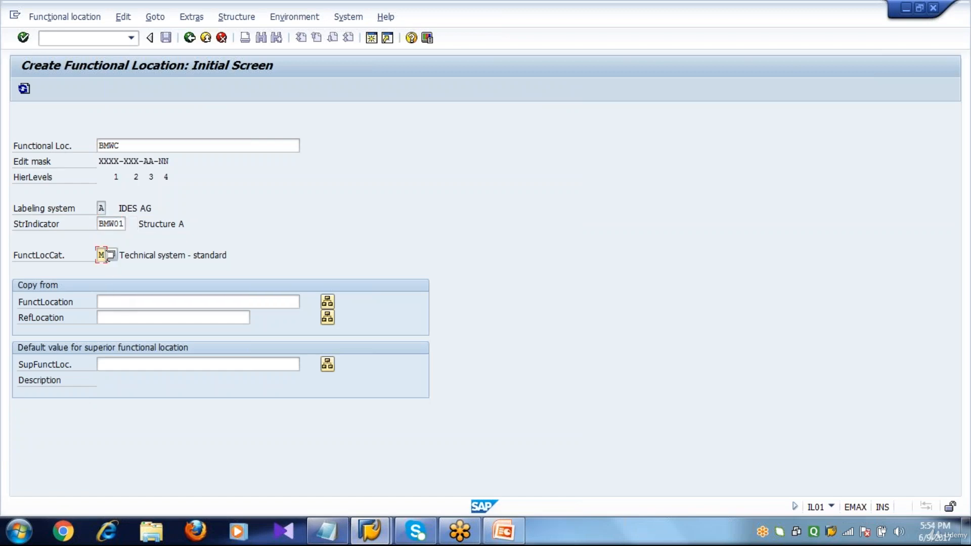
left_click(112, 255)
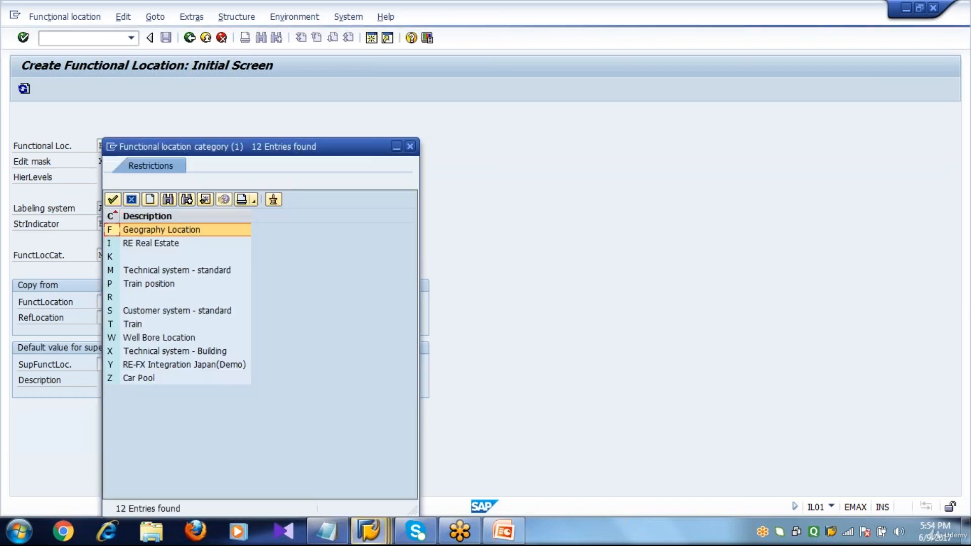
double_click(185, 272)
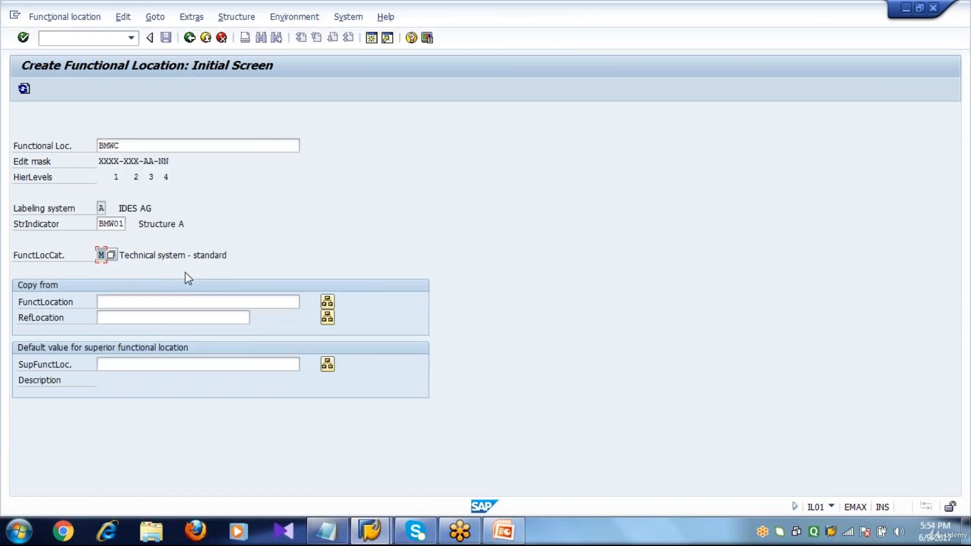
left_click(140, 256)
key("Return")
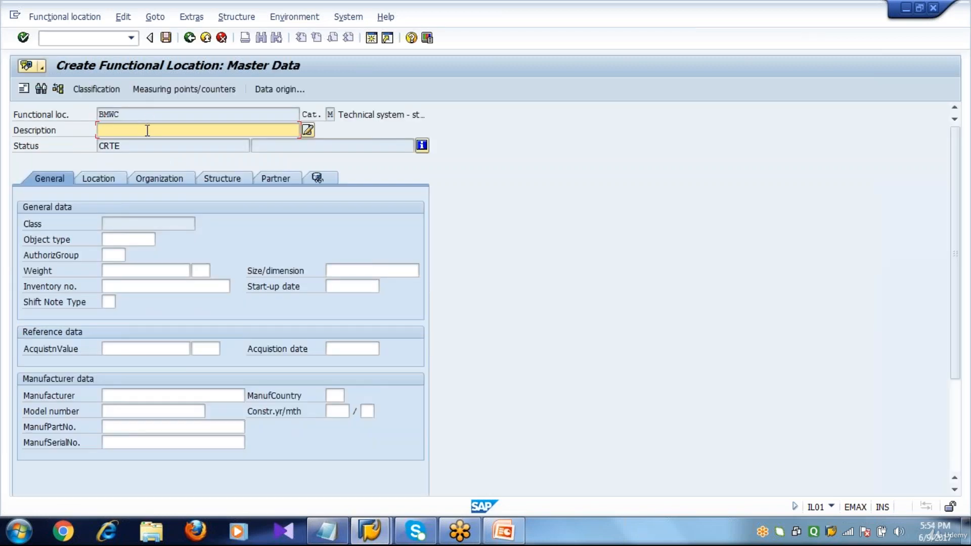
Step: Examine the status of functional location BMWC and its status details, and return to the master data
left_click(26, 147)
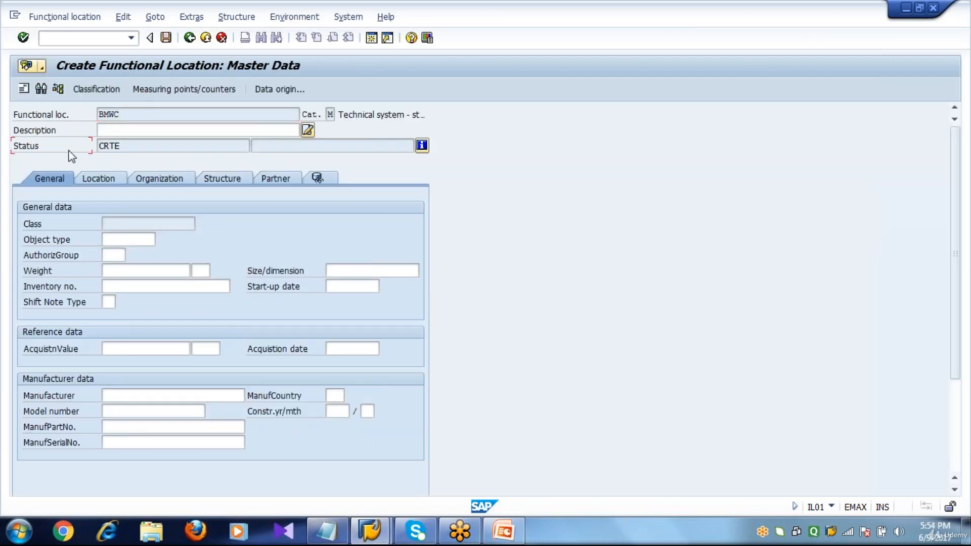
left_click(115, 147)
left_click(422, 150)
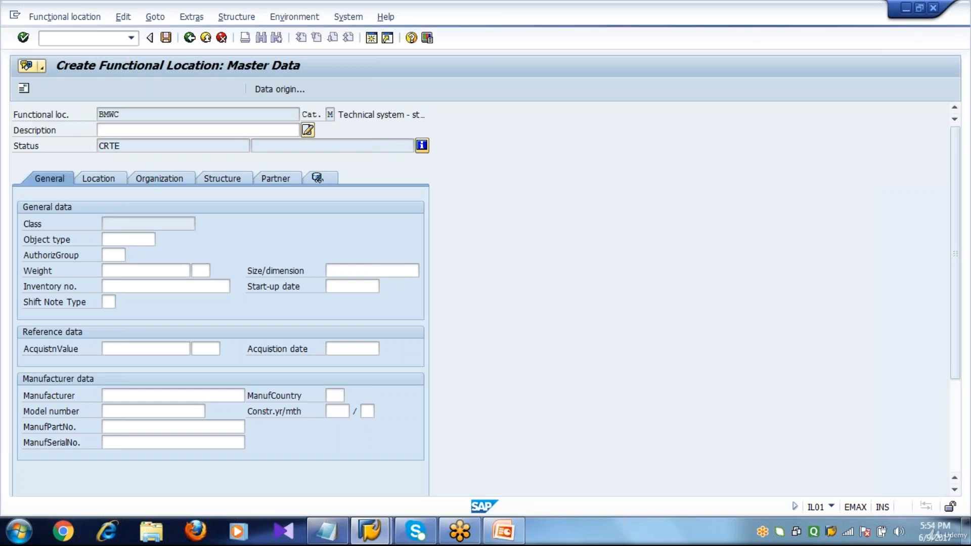
left_click(190, 38)
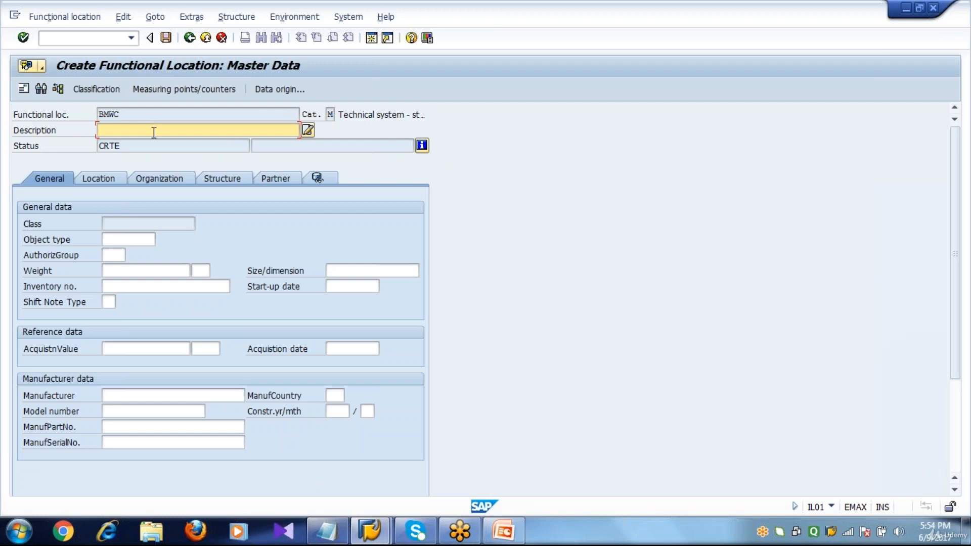
Step: Describe the functional location as BMW MOTORS AG and assign it authorization group 3000 (MAINTENANCE)
type("BMW MOTORS AG")
left_click(117, 241)
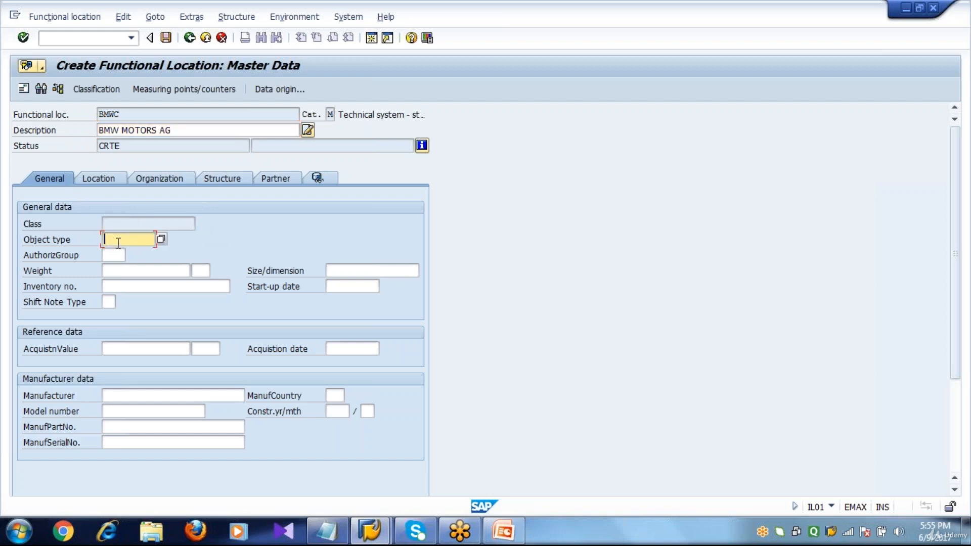
left_click(114, 255)
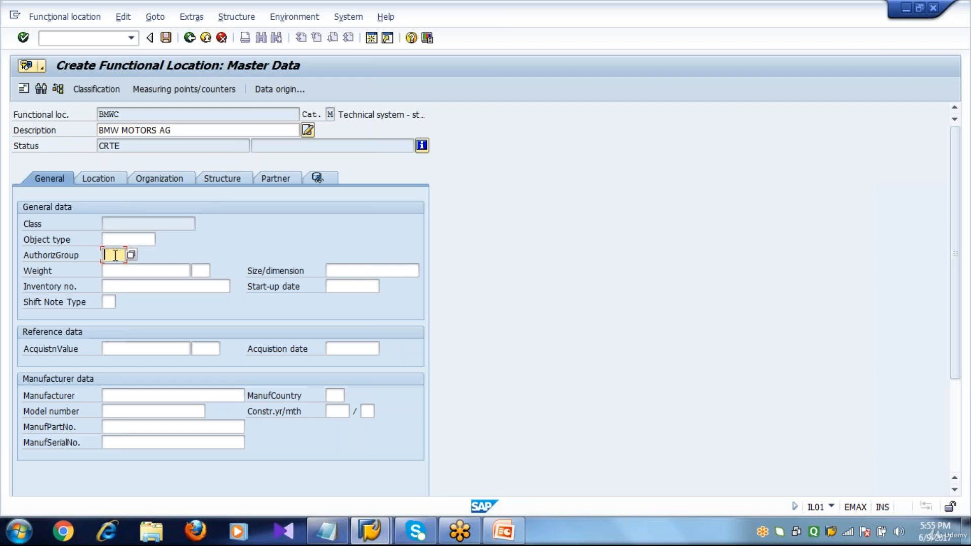
left_click(132, 255)
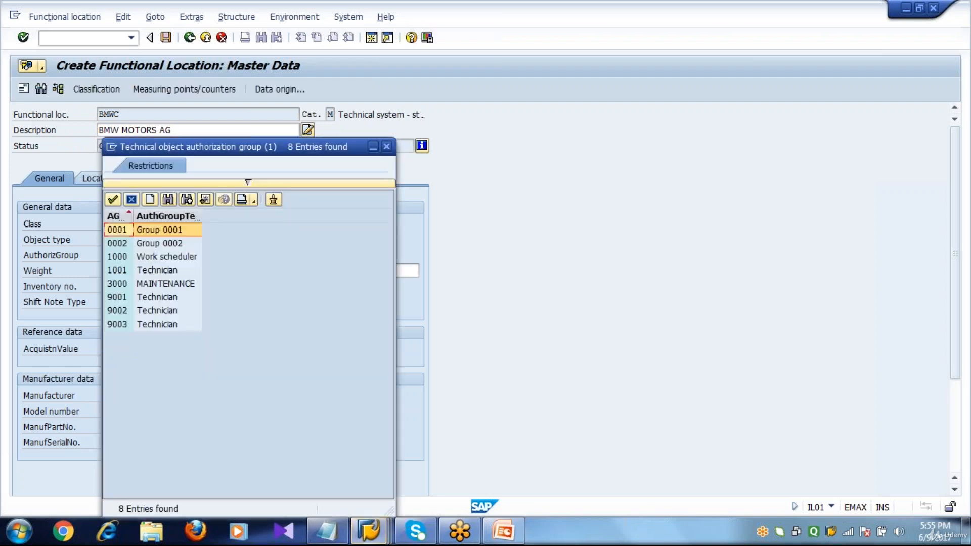
left_click(153, 285)
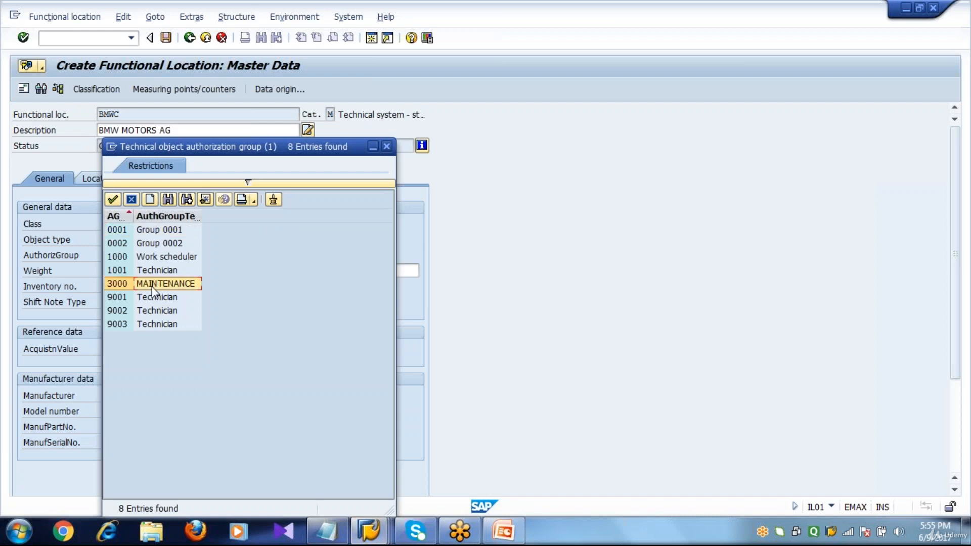
double_click(153, 285)
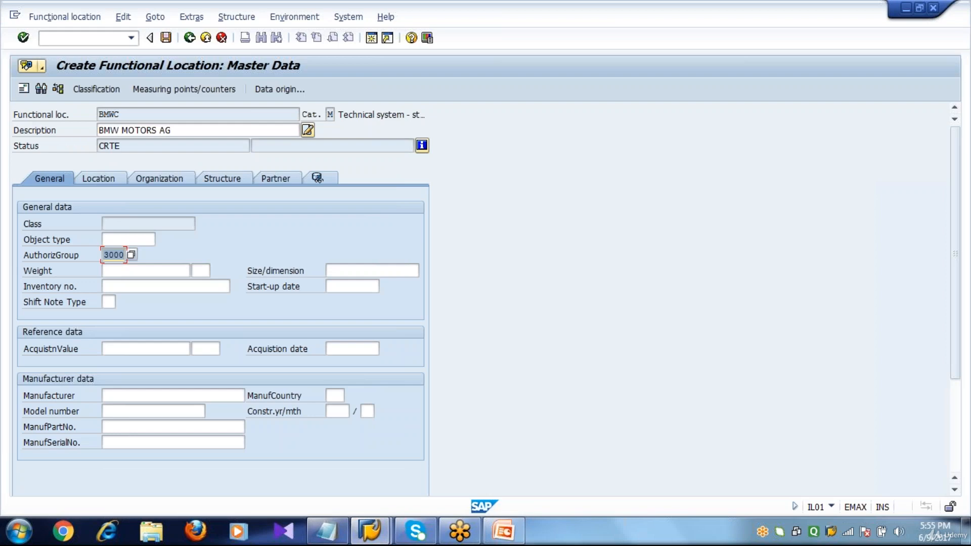
Step: Set the functional location's start-up date to 09.06.2017 in the general data
left_click(329, 287)
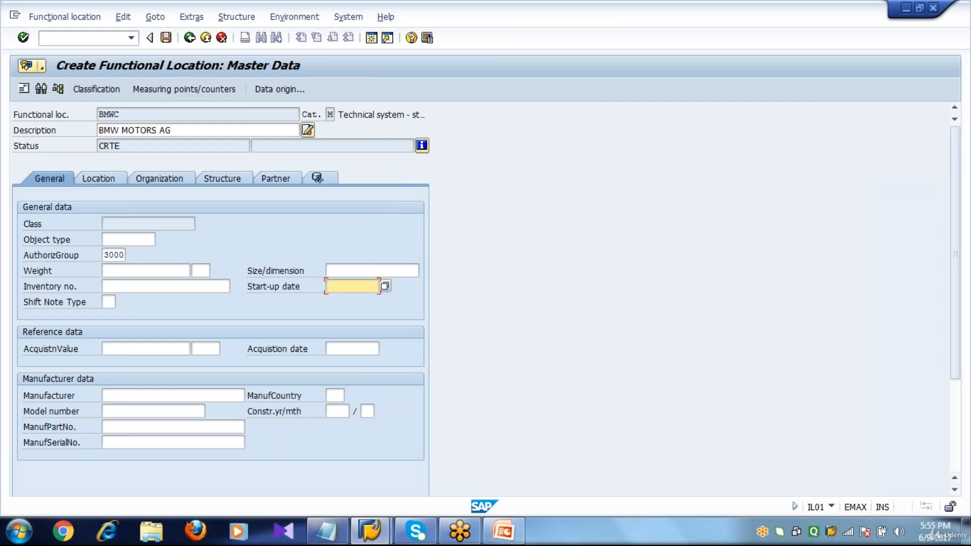
left_click(384, 286)
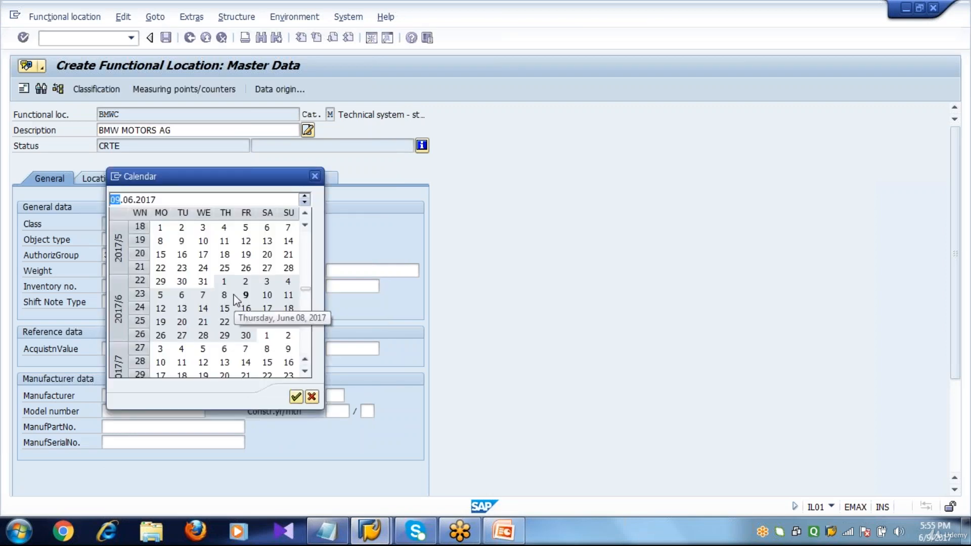
left_click(170, 202)
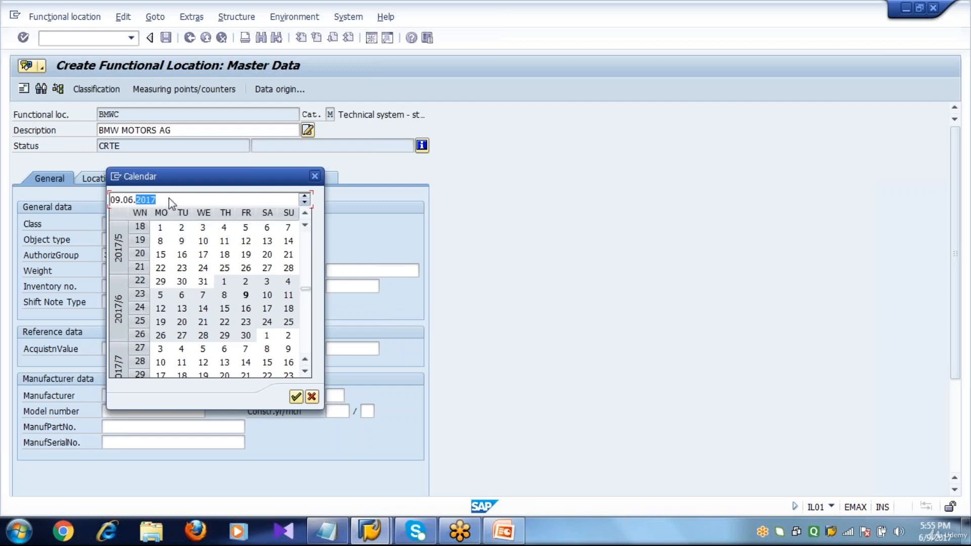
left_click(296, 396)
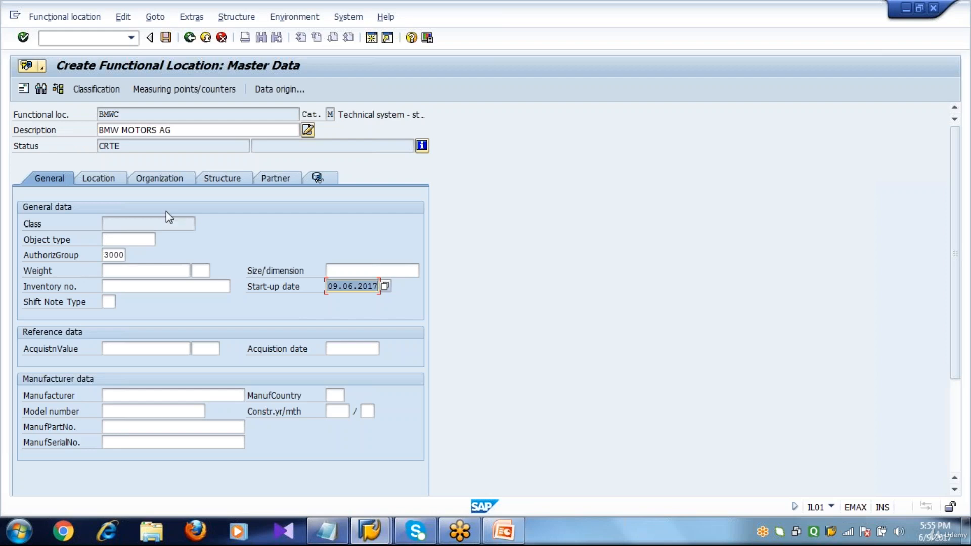
left_click(135, 266)
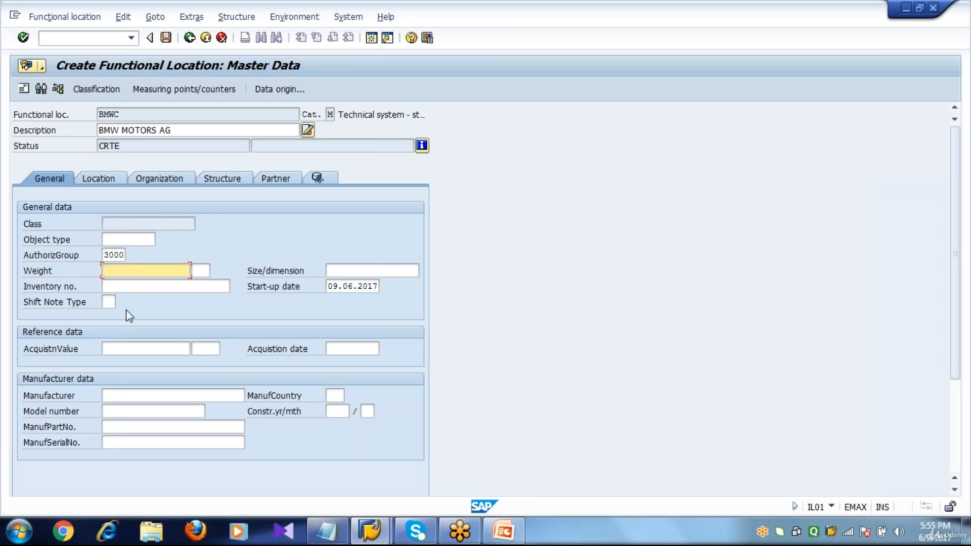
Step: In the location data, set the maintenance plant to 1000 and the location to 1 (Production Area)
left_click(98, 178)
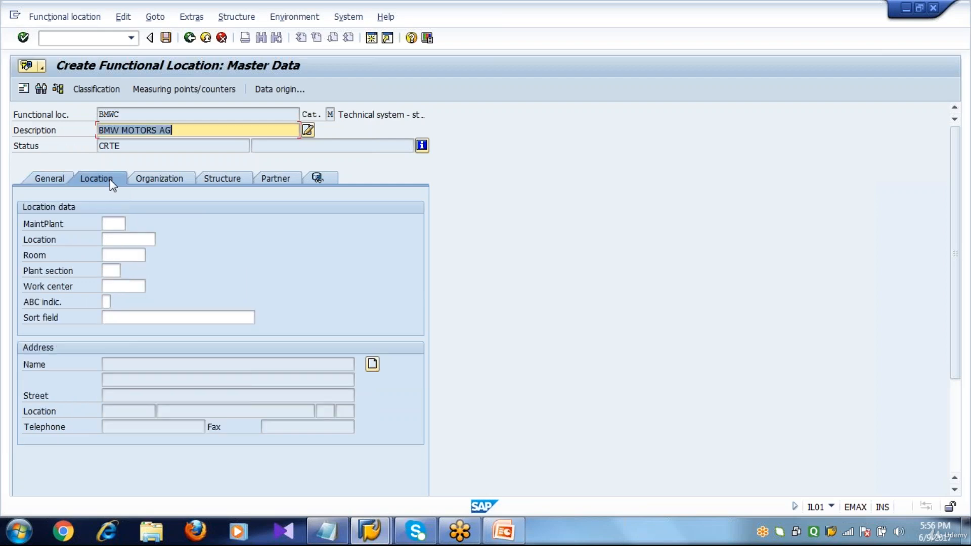
left_click(116, 224)
type("1000")
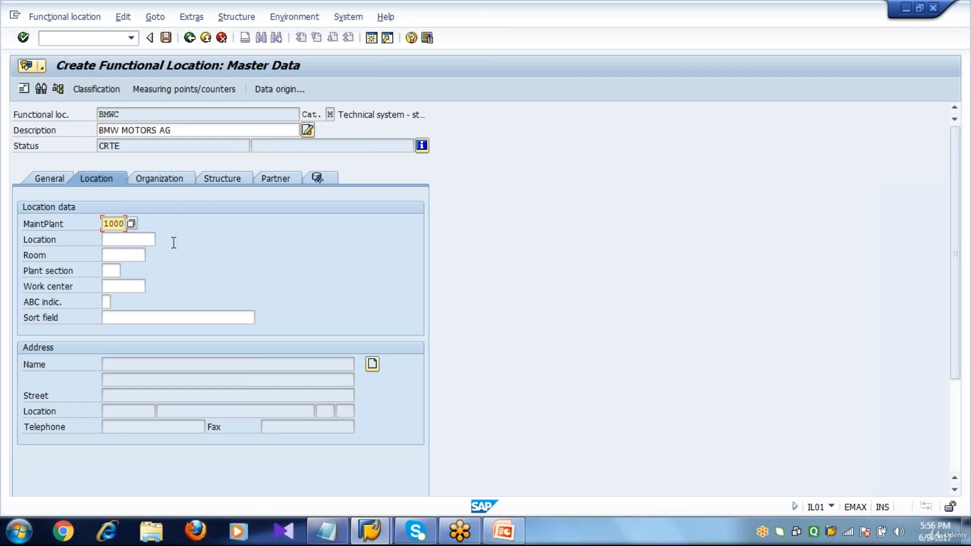
left_click(152, 241)
type("1")
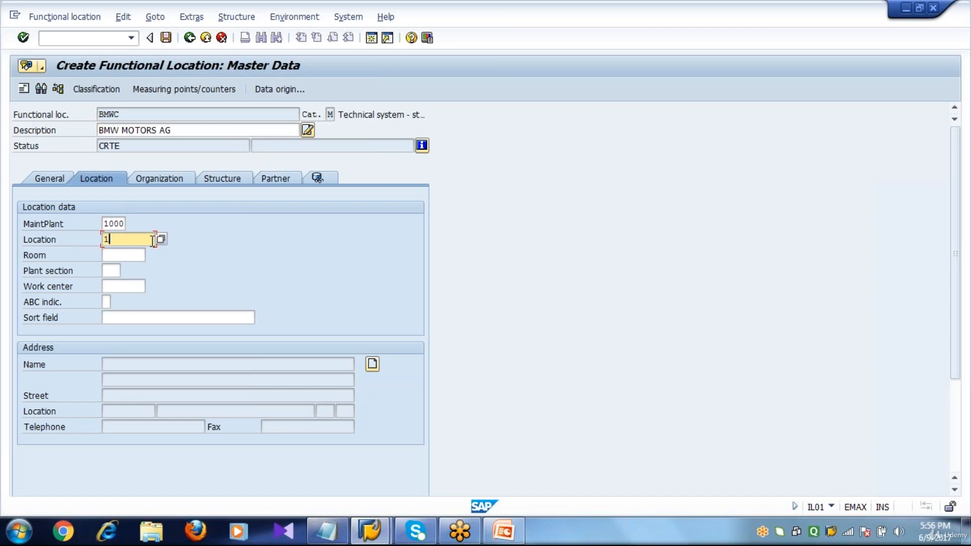
left_click(161, 240)
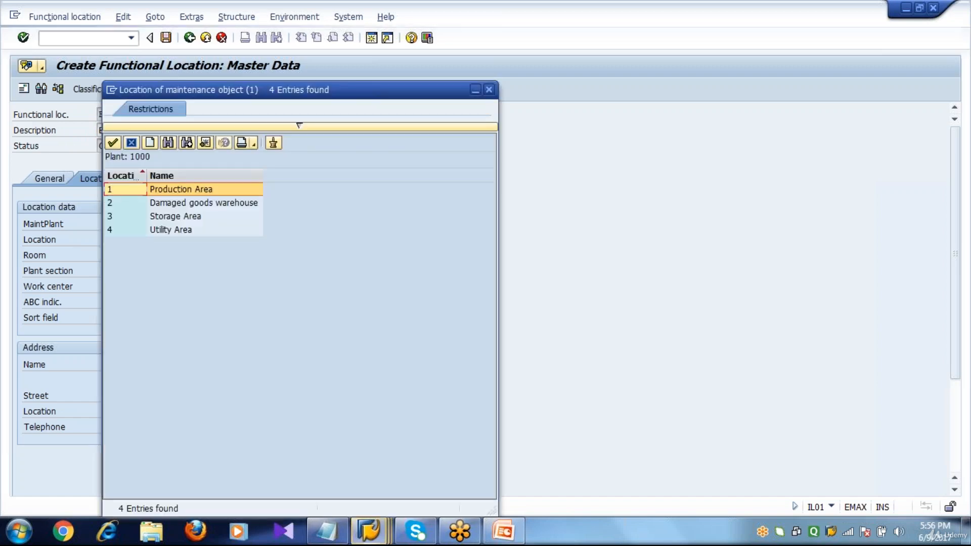
double_click(202, 189)
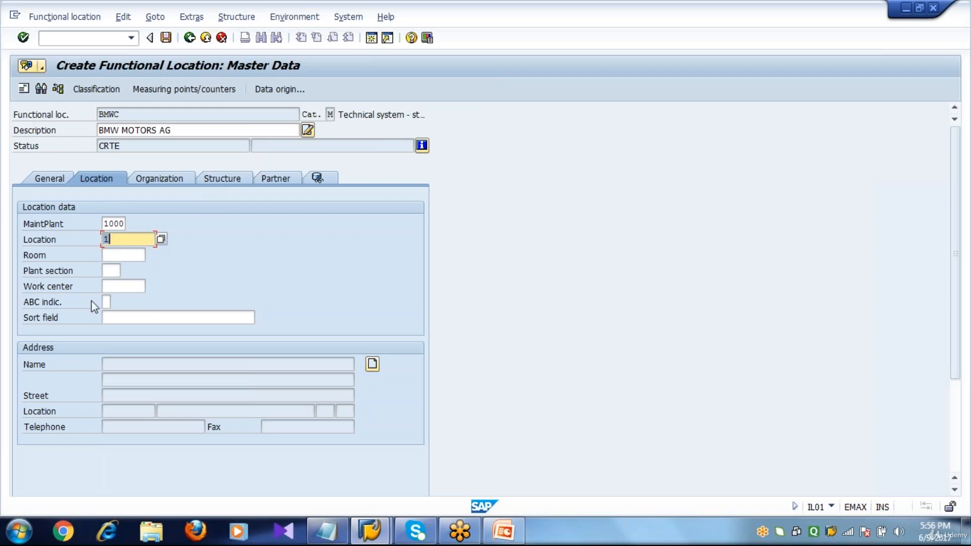
Step: Choose ABC indicator C (Low) for the functional location and confirm the location data
left_click(106, 302)
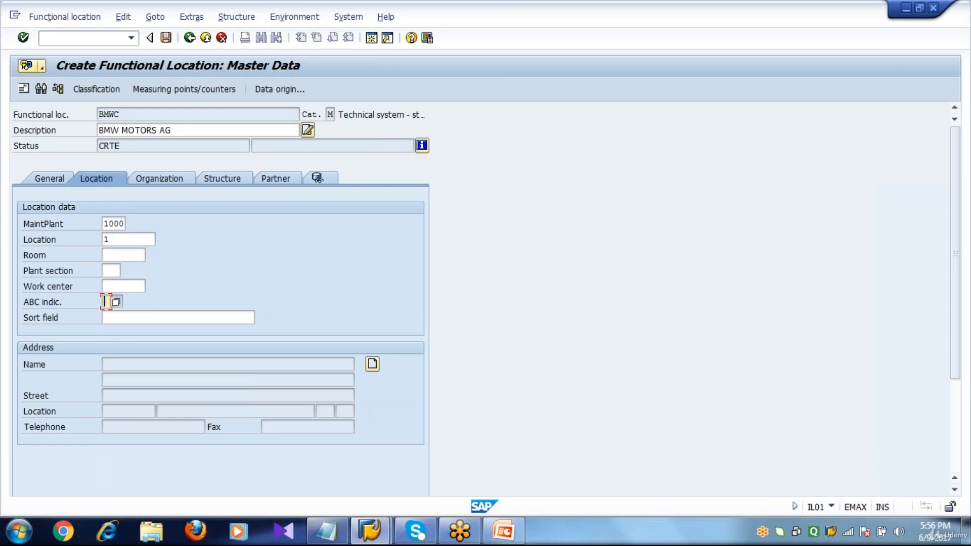
key("F4")
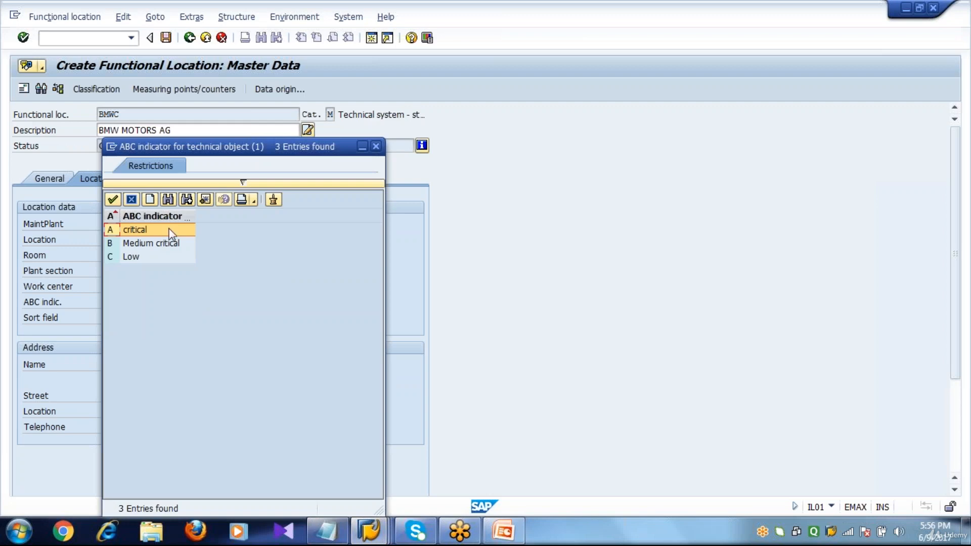
double_click(148, 256)
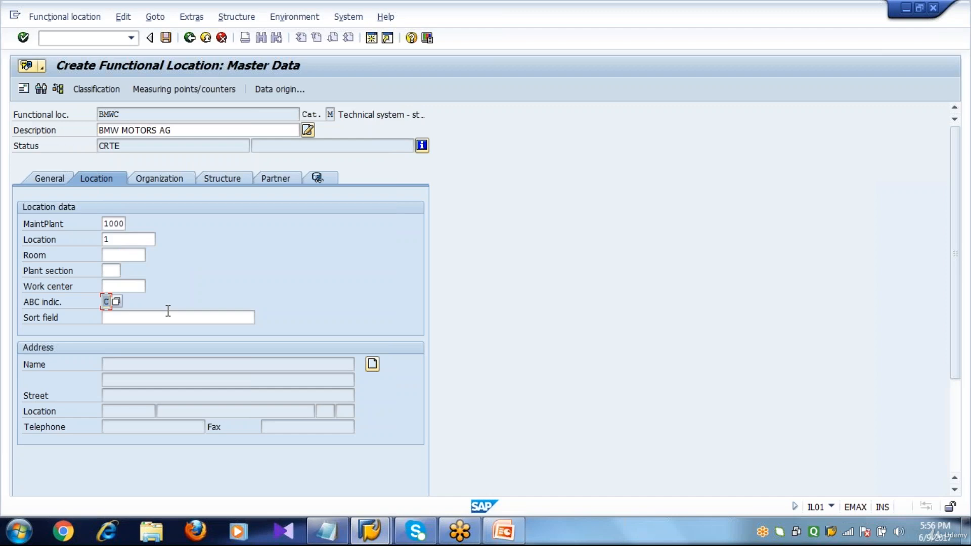
key("Return")
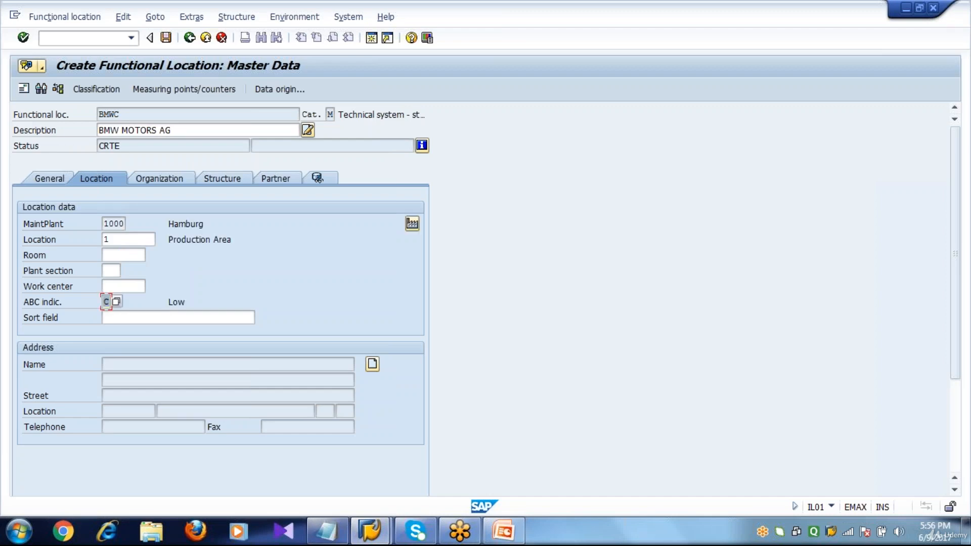
Step: In the organization data's account assignment, enter business area 3000 and cost center 4300
left_click(149, 183)
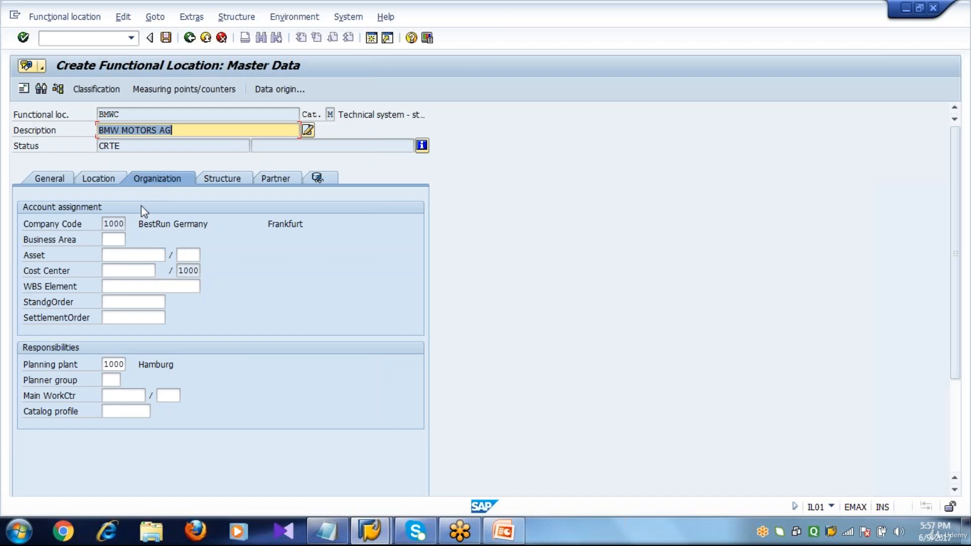
left_click(116, 241)
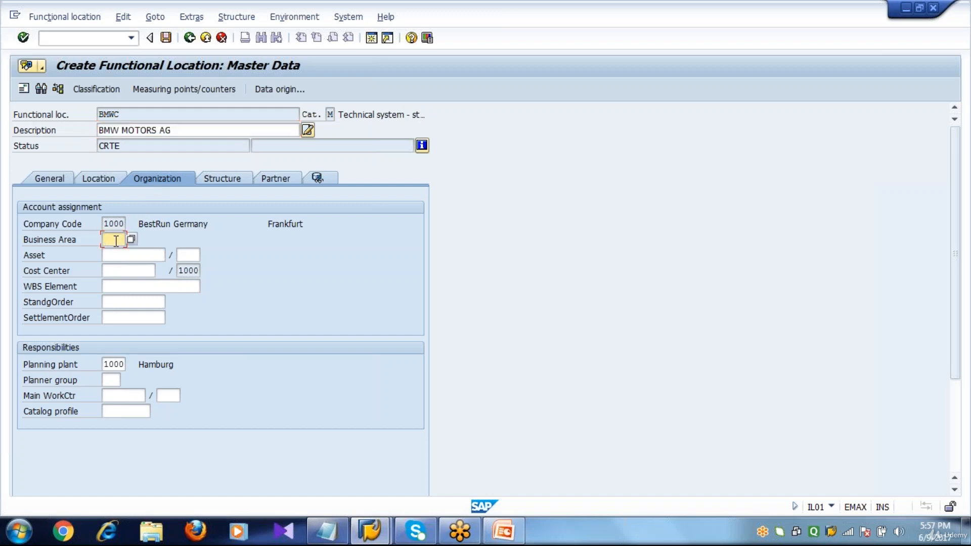
type("3000")
left_click(120, 269)
type("4300")
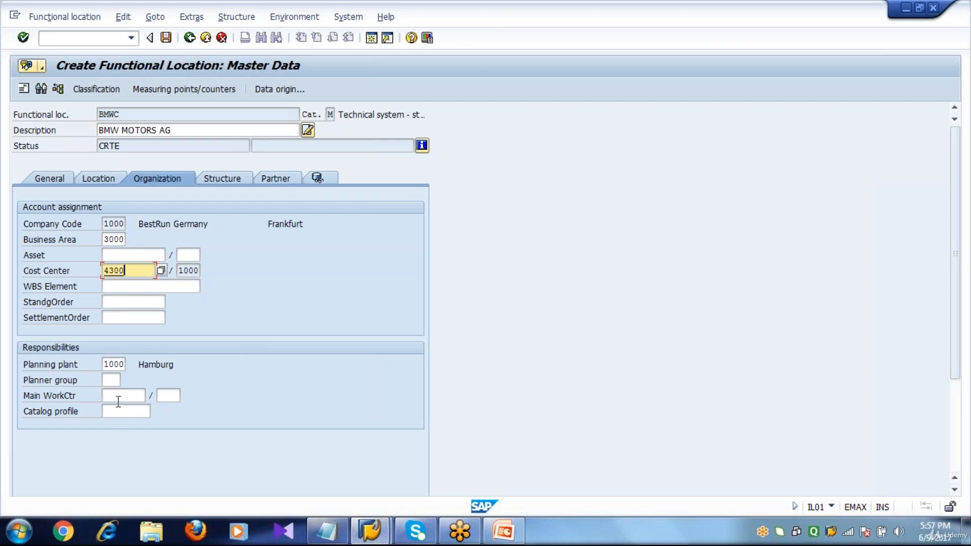
Step: Under the responsibilities, enter planner group 100 and main work center BMW_WC1 in plant 1000, and confirm the entries
left_click(116, 380)
type("100")
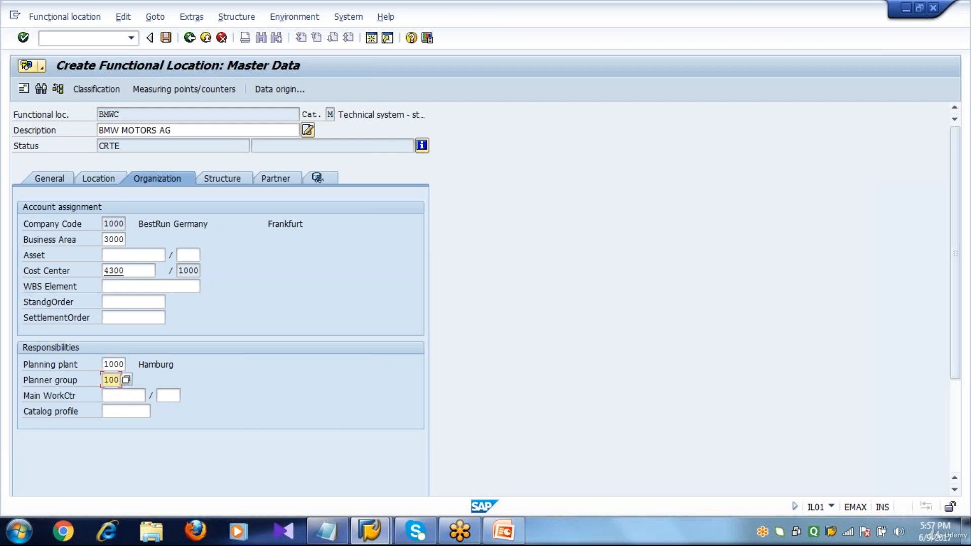
left_click(139, 396)
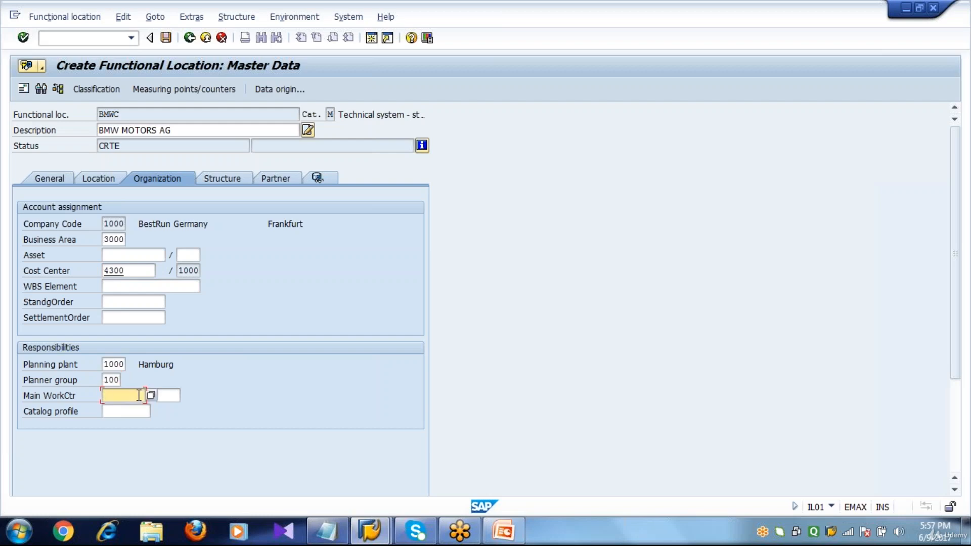
type("BMW ")
type("WC1")
left_click(166, 396)
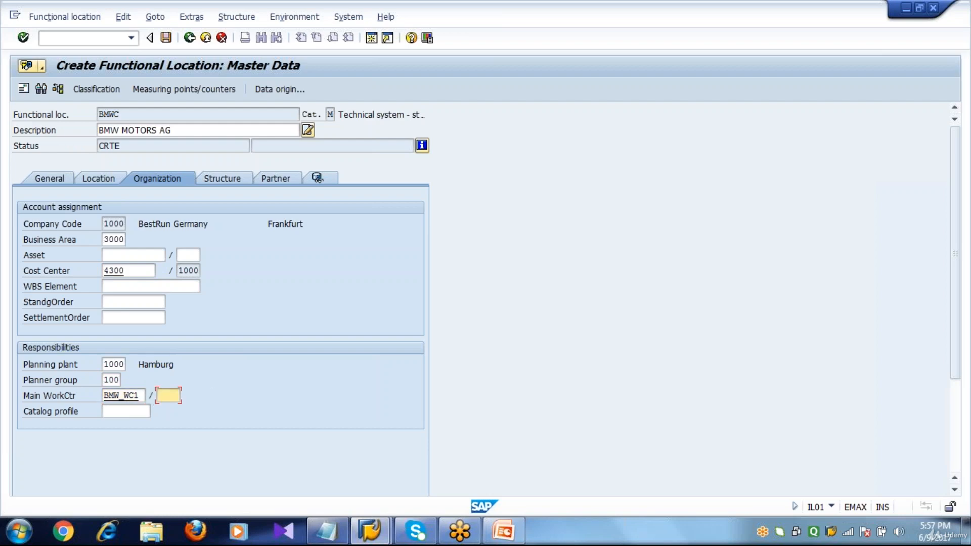
left_click(169, 408)
key("Return")
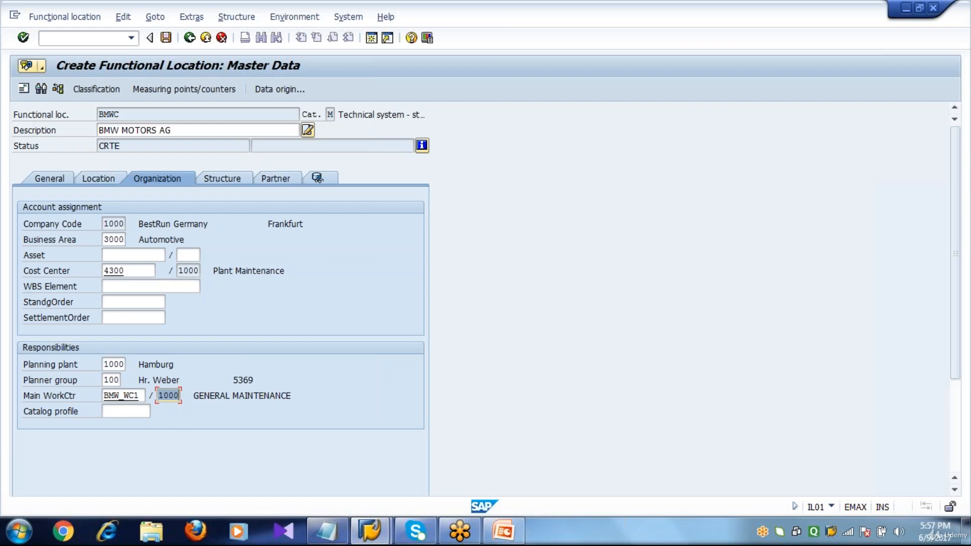
left_click(104, 396)
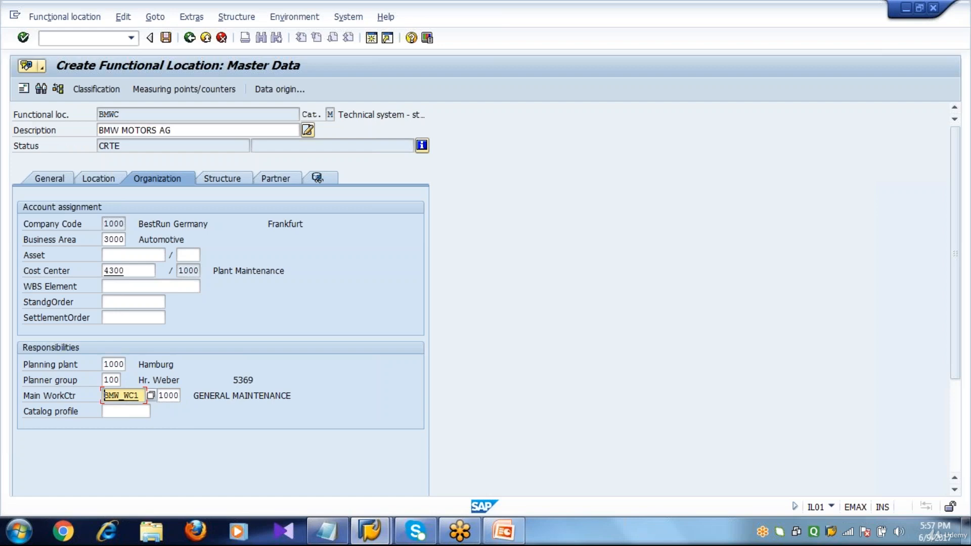
Step: In the structuring data, set the position to 1 and switch the single installation option on and off again
left_click(225, 178)
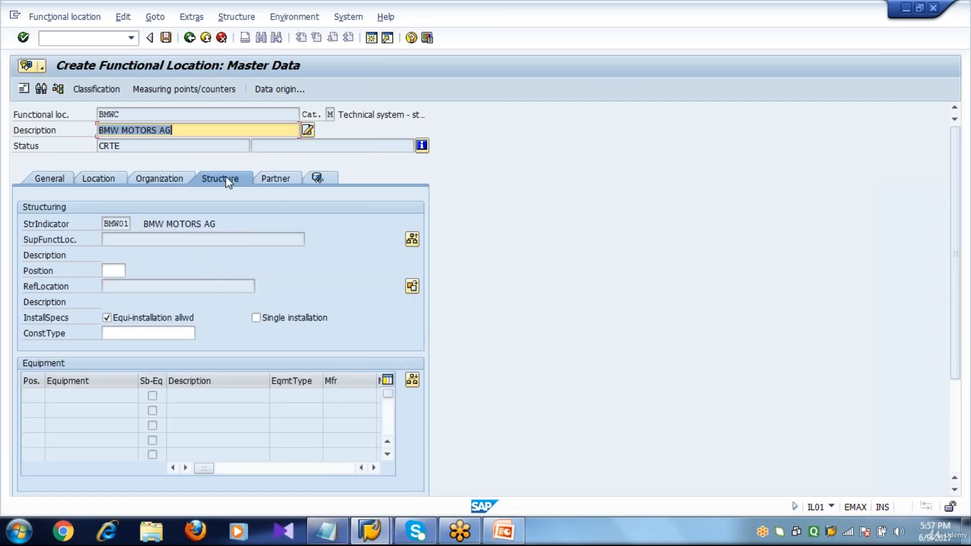
left_click(58, 245)
left_click(138, 239)
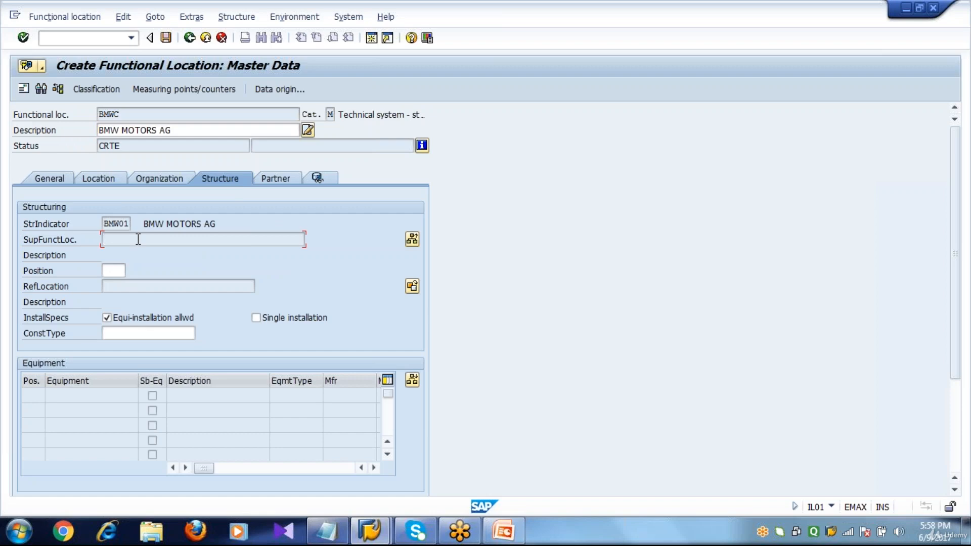
left_click(131, 115)
left_click(104, 273)
type("1")
key("Return")
left_click(271, 319)
left_click(273, 319)
Step: Add a partner with the function Vendor to the functional location and enter the vendor's partner number and name
left_click(276, 180)
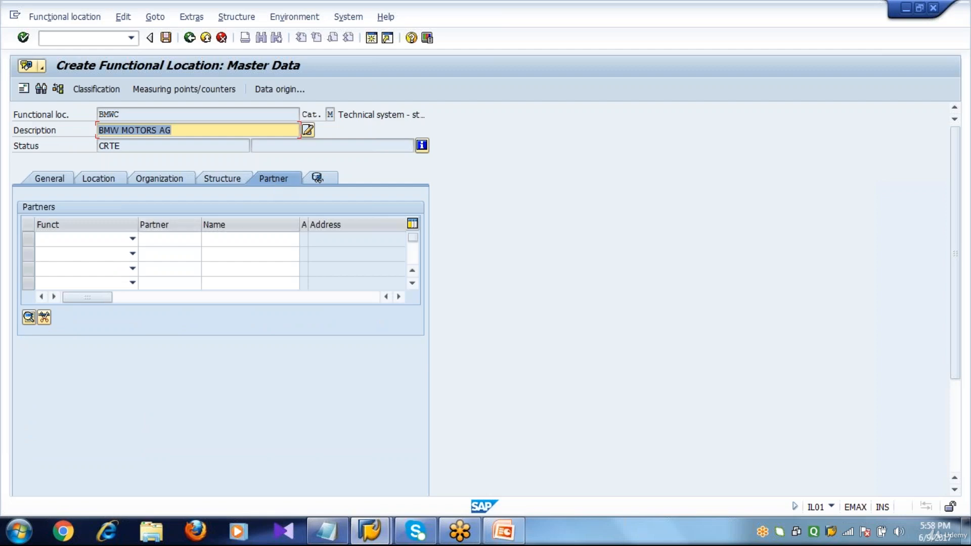
left_click(132, 240)
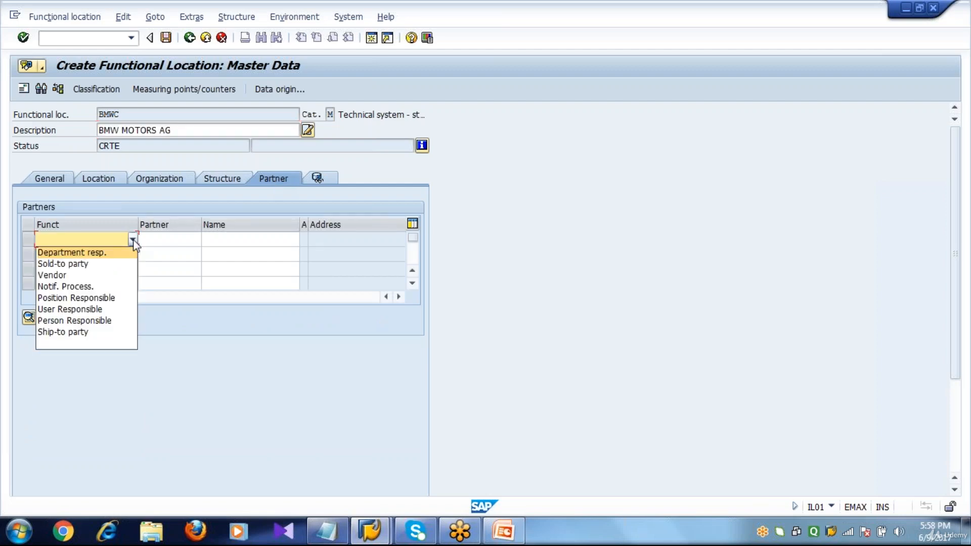
left_click(111, 275)
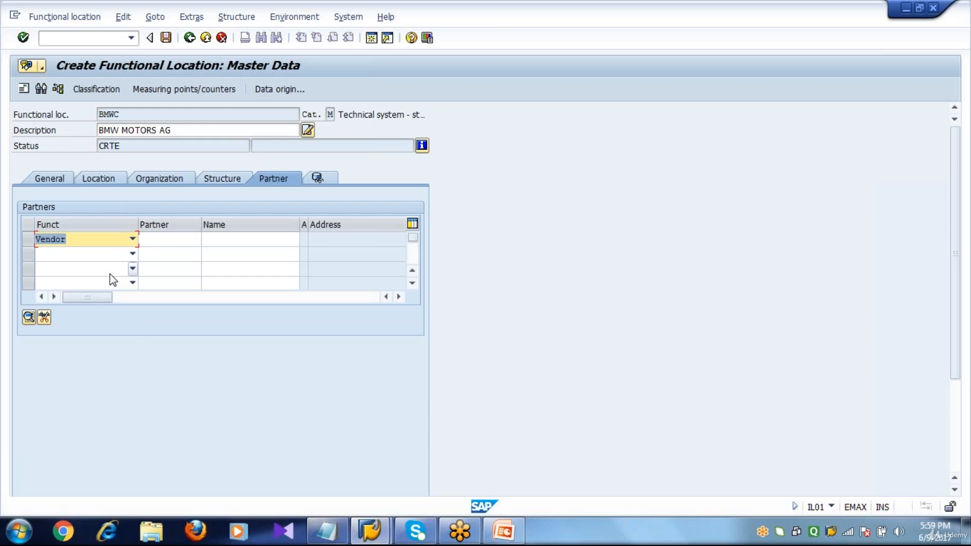
left_click(179, 243)
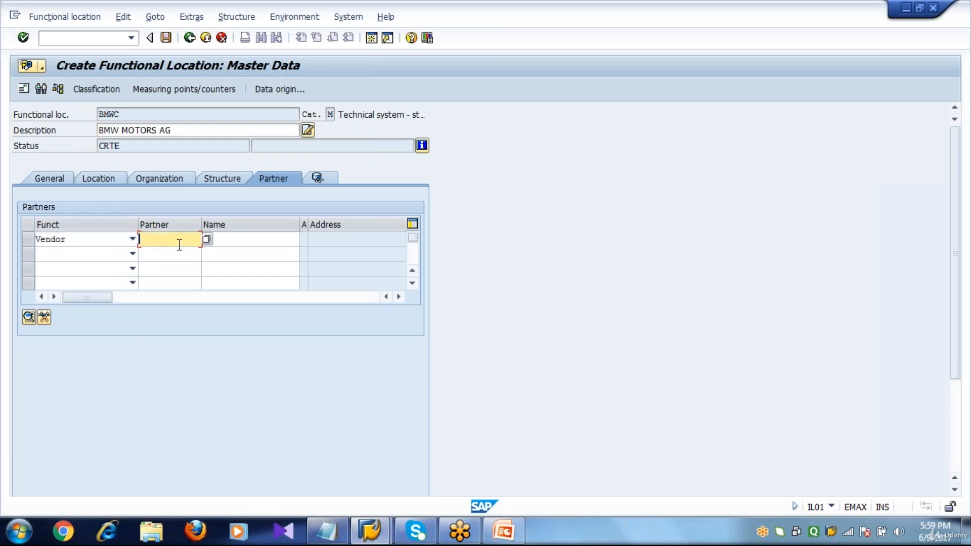
type("1000")
key("Tab")
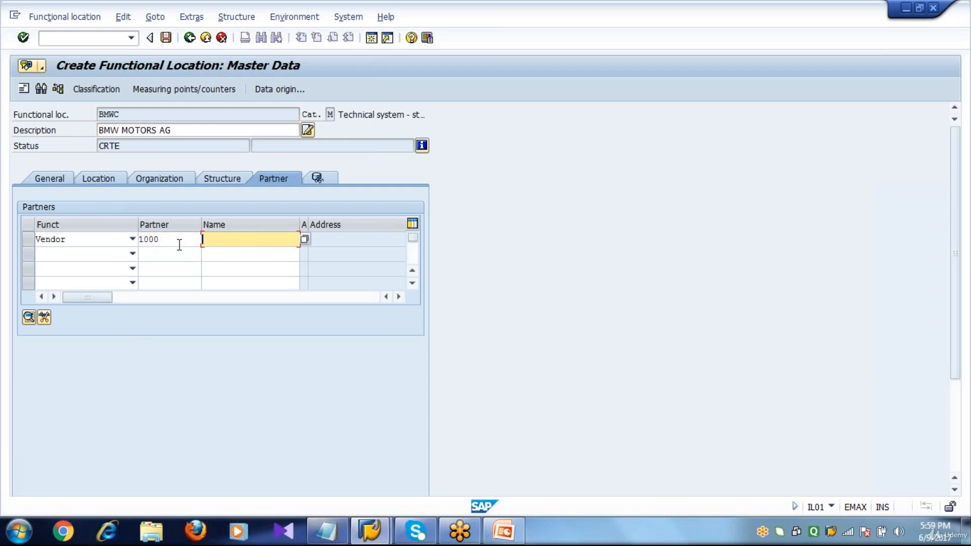
type("Steve")
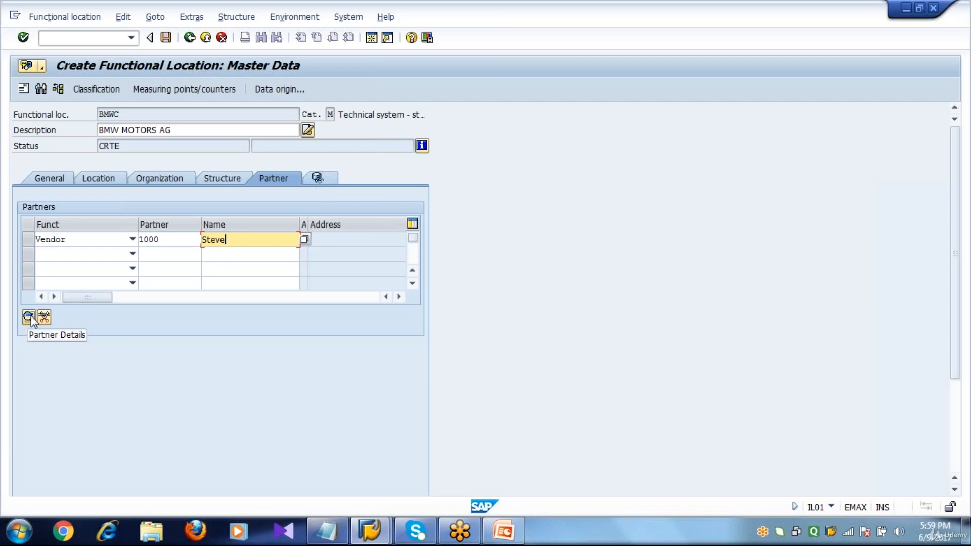
Step: Review the functional location's linked documents section and the weight, inventory, size and manufacturer fields in its general data
left_click(319, 180)
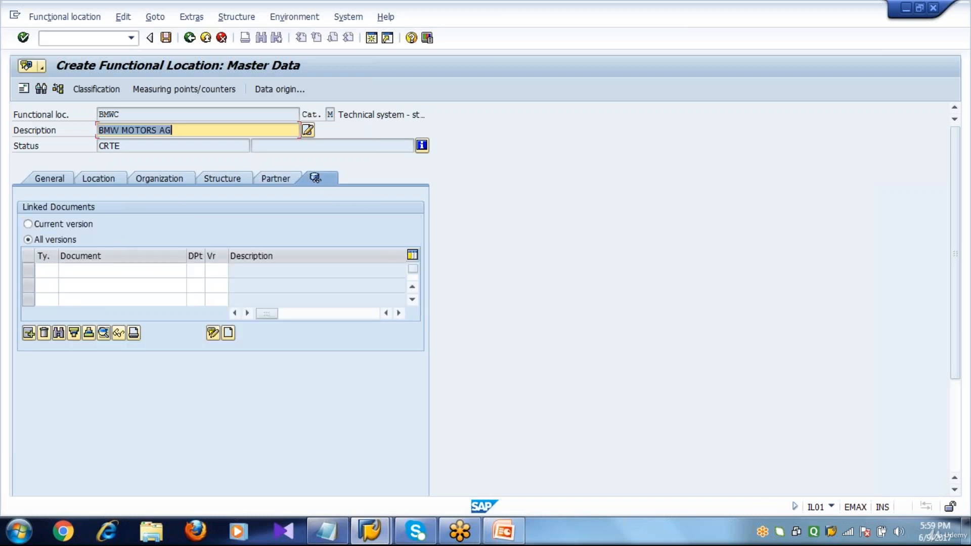
left_click(46, 271)
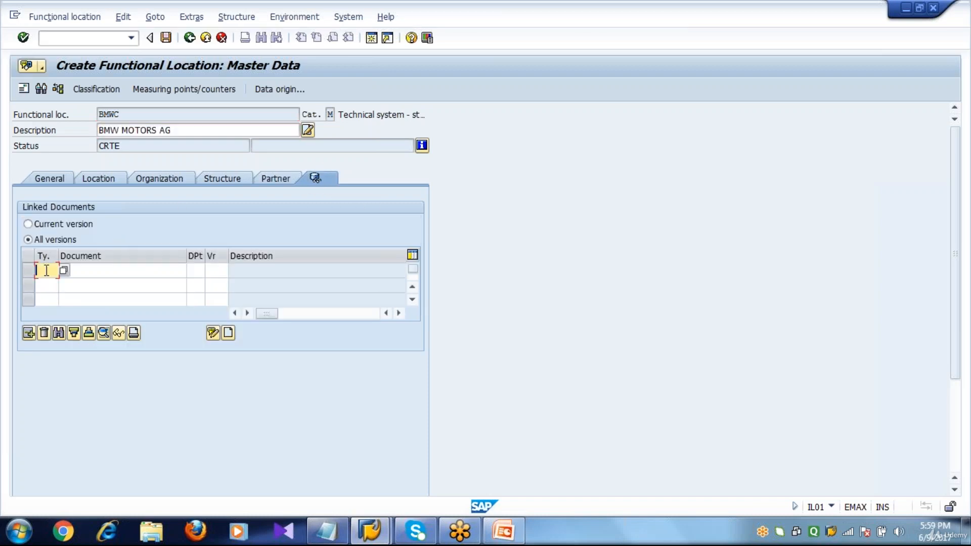
left_click(94, 267)
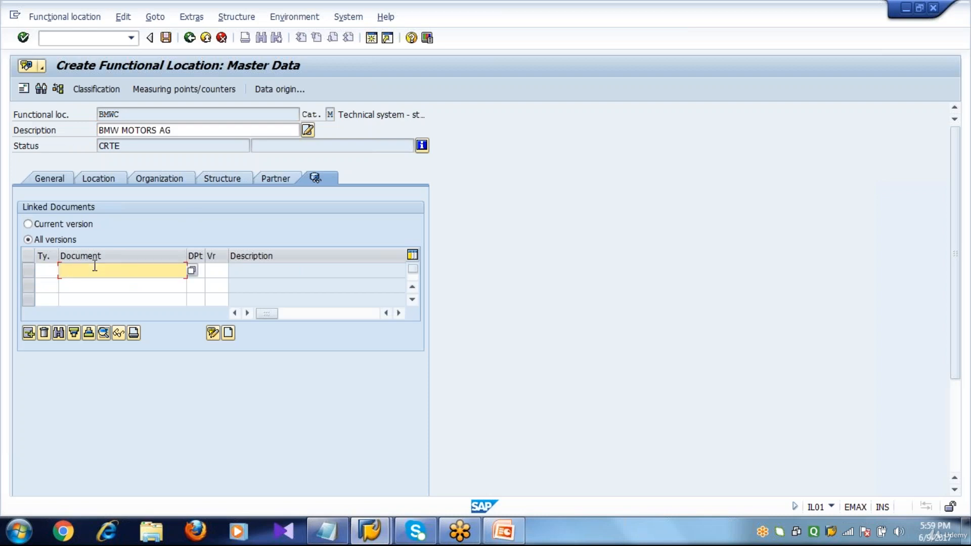
left_click(60, 181)
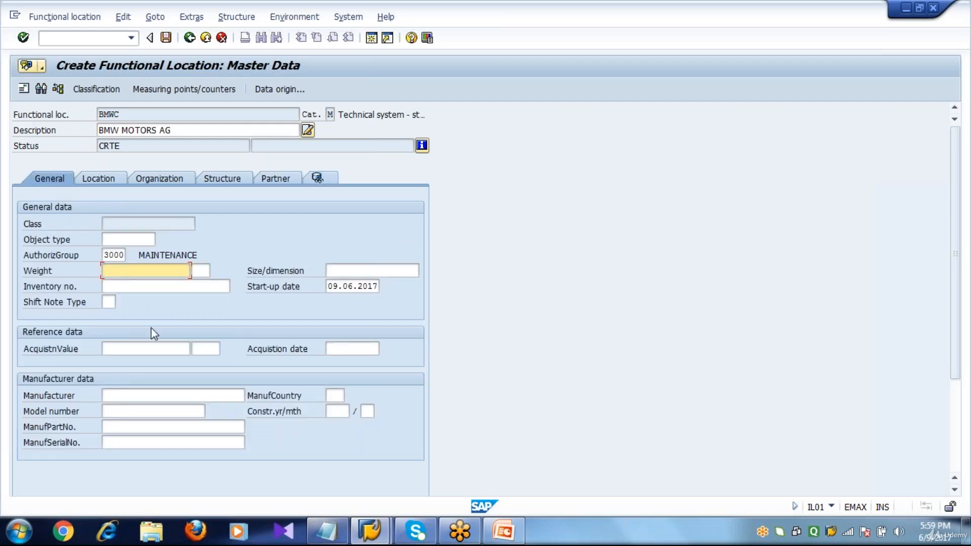
left_click(158, 287)
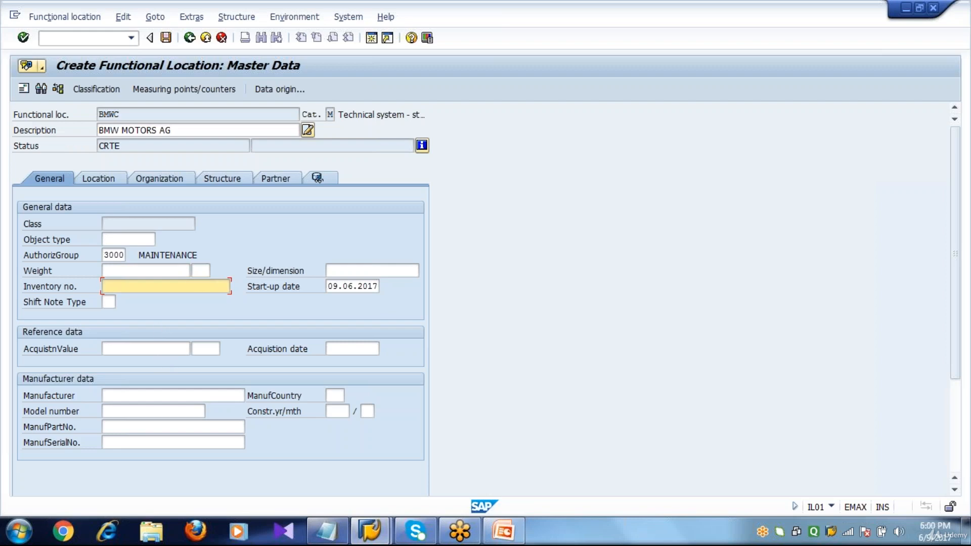
left_click(339, 271)
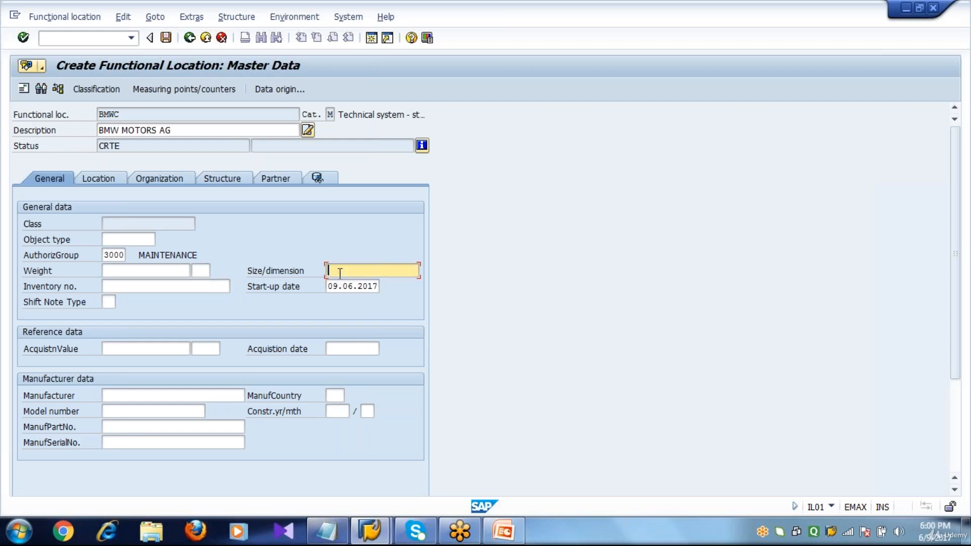
left_click(150, 397)
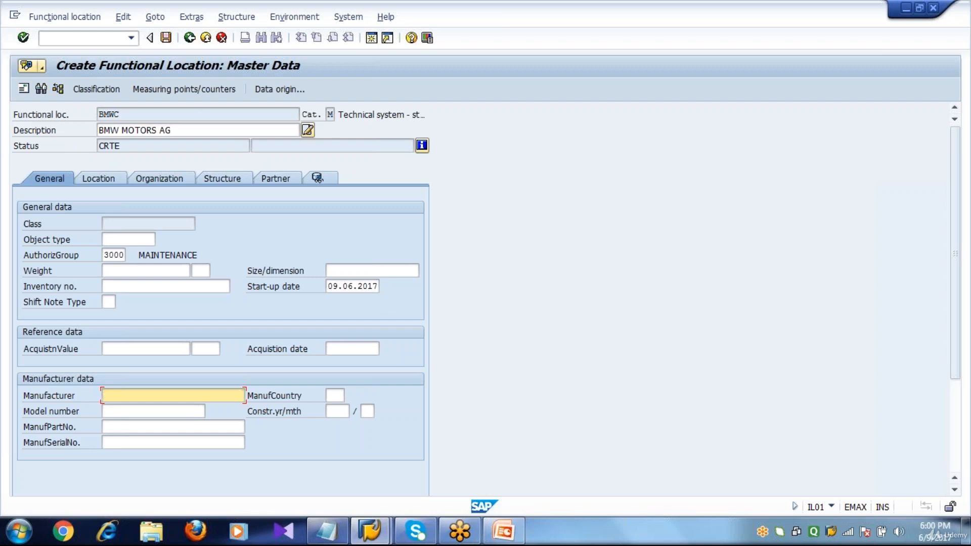
Step: Save the functional location BMWC and view the details of the resulting status message
left_click(166, 38)
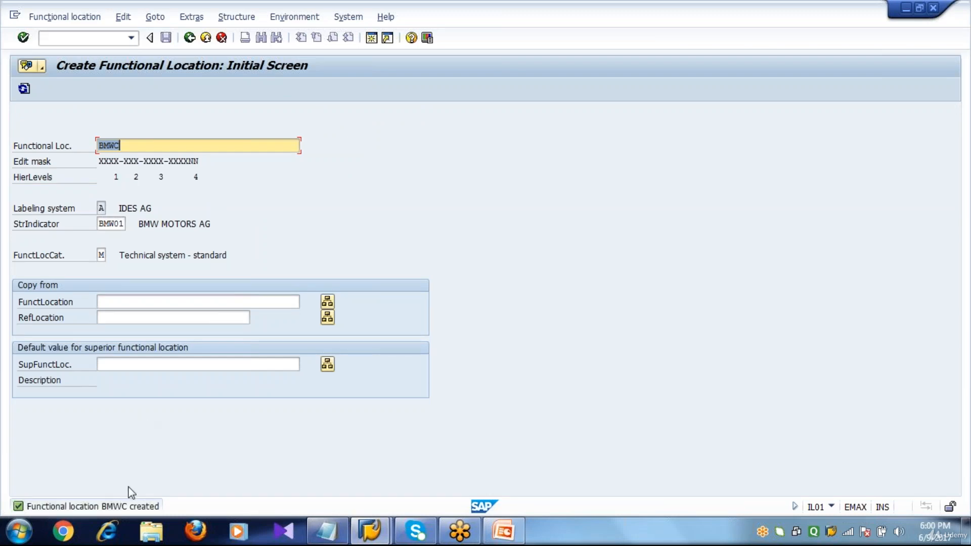
double_click(120, 507)
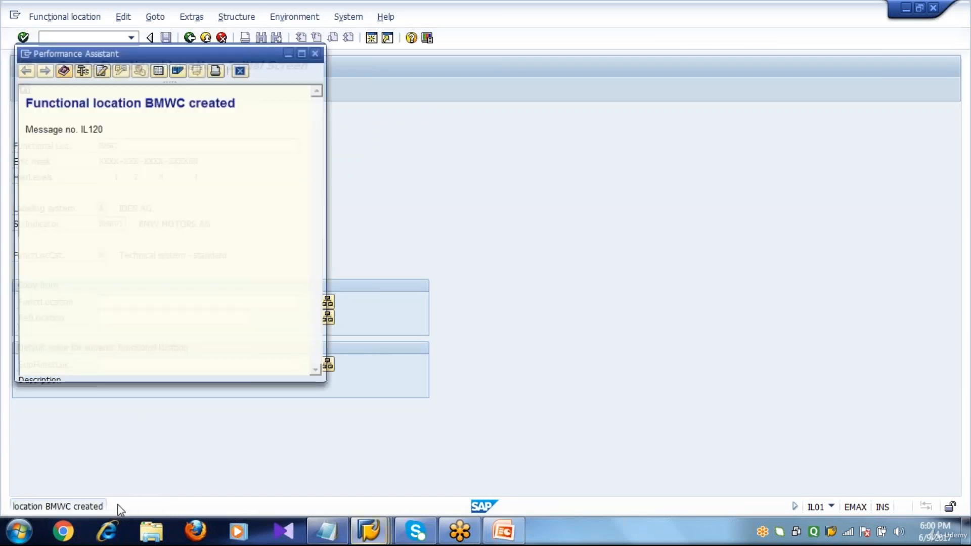
left_click(241, 69)
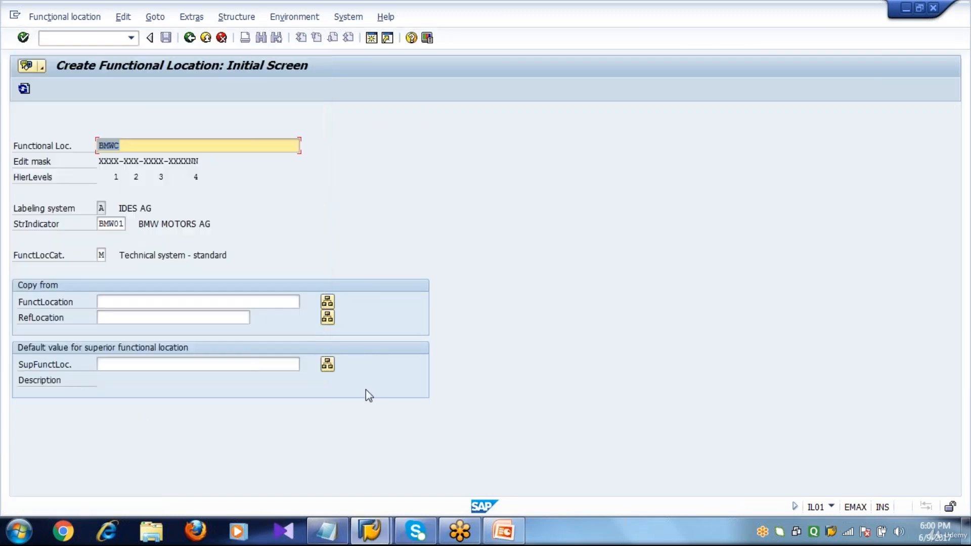
Step: Switch to the Notepad notes and add the line "FL1 - BMWC" beneath the structure indicator entry
left_click(329, 533)
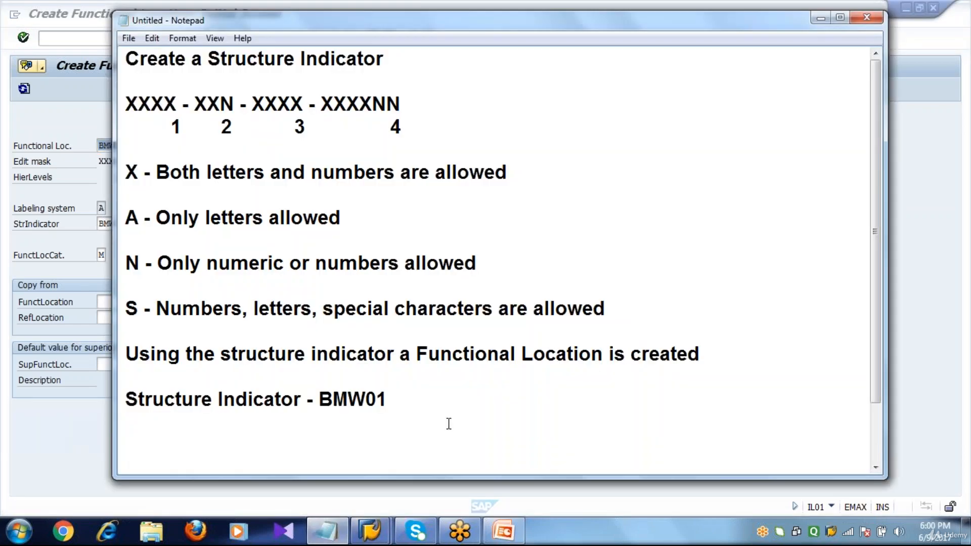
type("f")
key("BackSpace")
type("FL1 - BMWC")
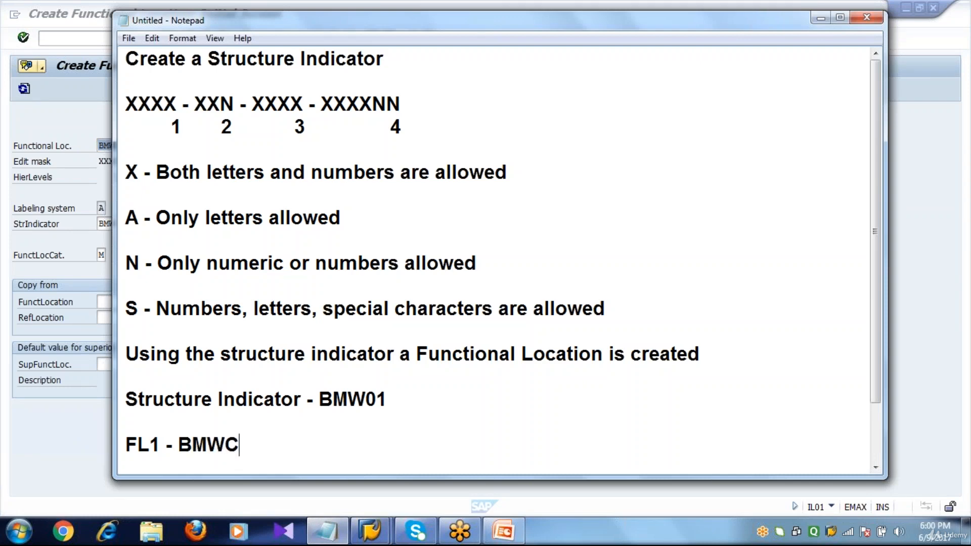
key("Return")
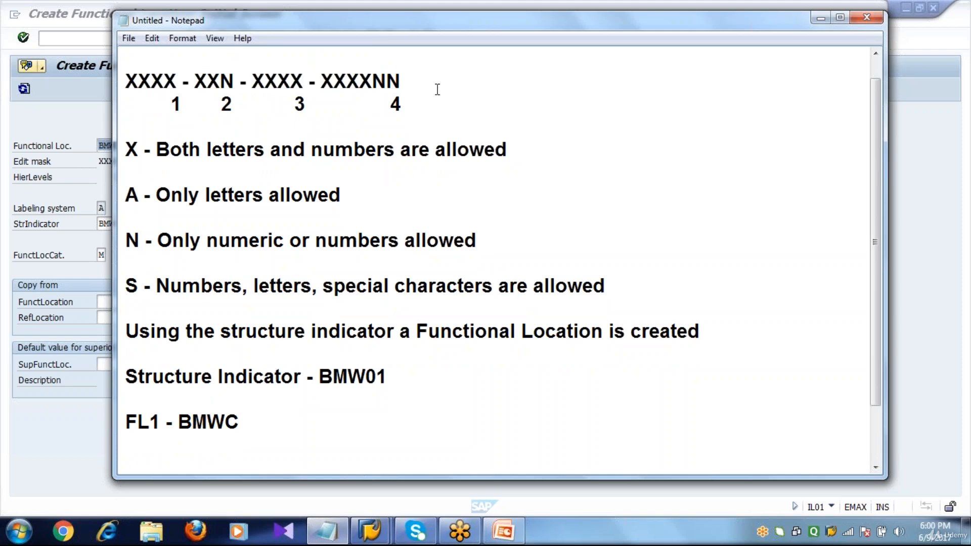
Step: Add the example line "BMWC - UNTI - PROD - MACH01" beneath the edit mask and its level numbers
left_click(126, 82)
left_click_drag(126, 82, 418, 86)
left_click(420, 87)
left_click(418, 103)
key("Return")
key("Return")
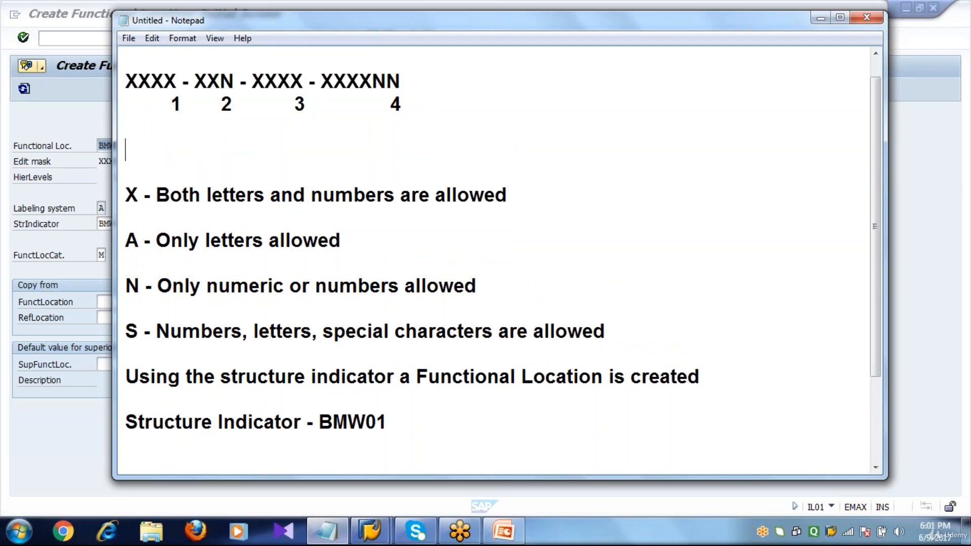
type("BMWC -")
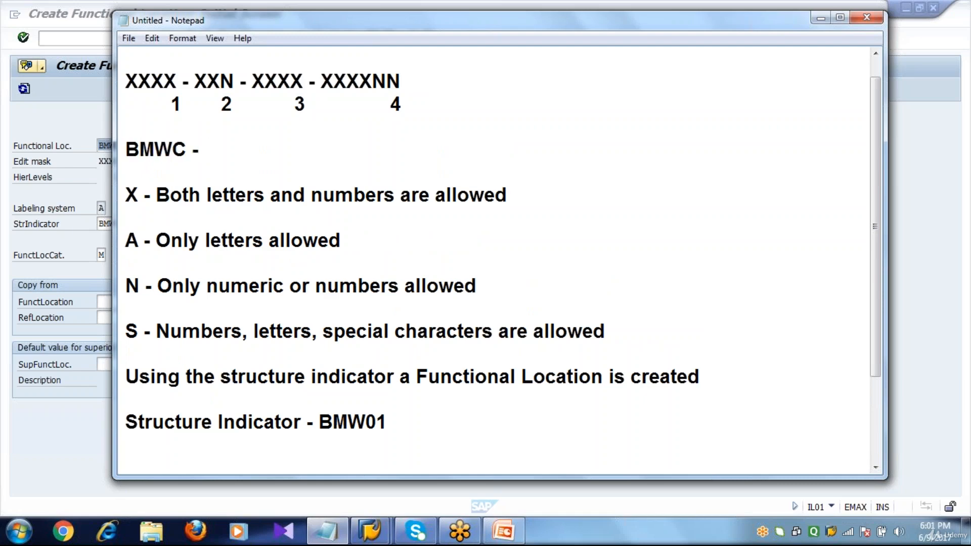
key("BackSpace")
type("UNTI - PROD")
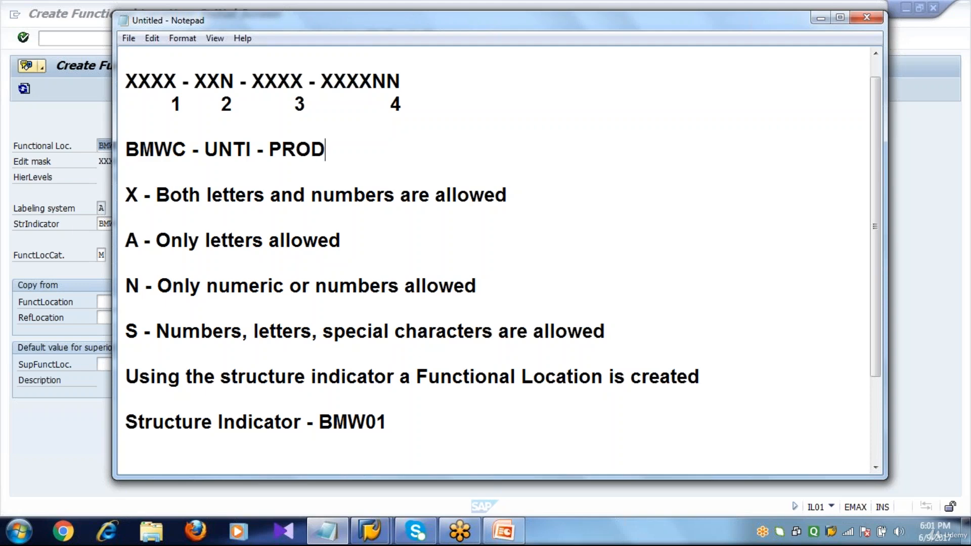
type(" - MACH")
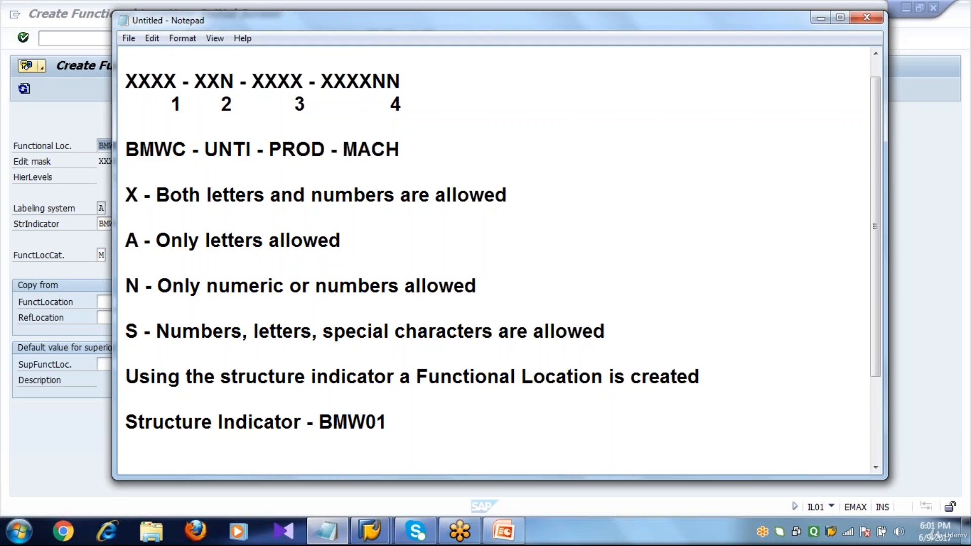
type("01")
Step: Go through the segments of the example line, and delete that line with its extra blank lines
left_click_drag(125, 149, 399, 159)
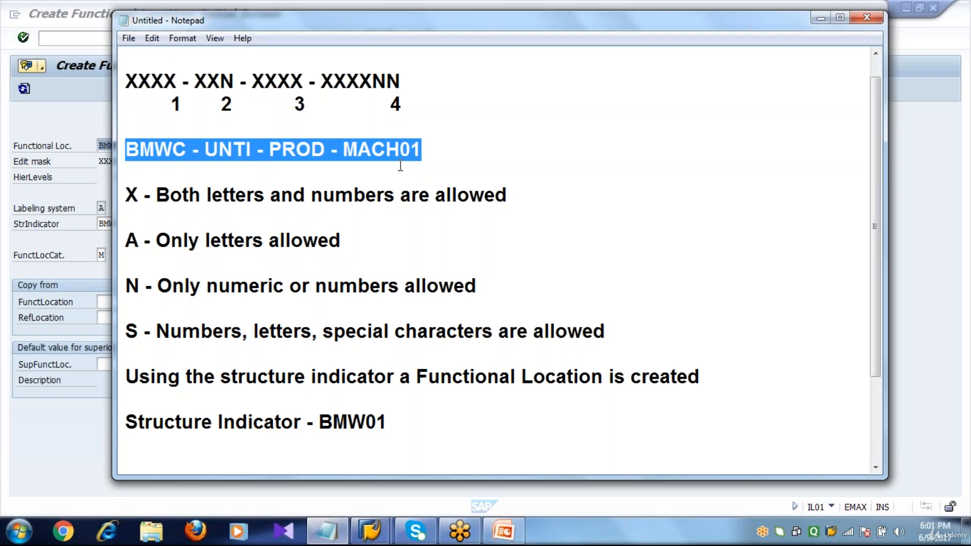
left_click(166, 148)
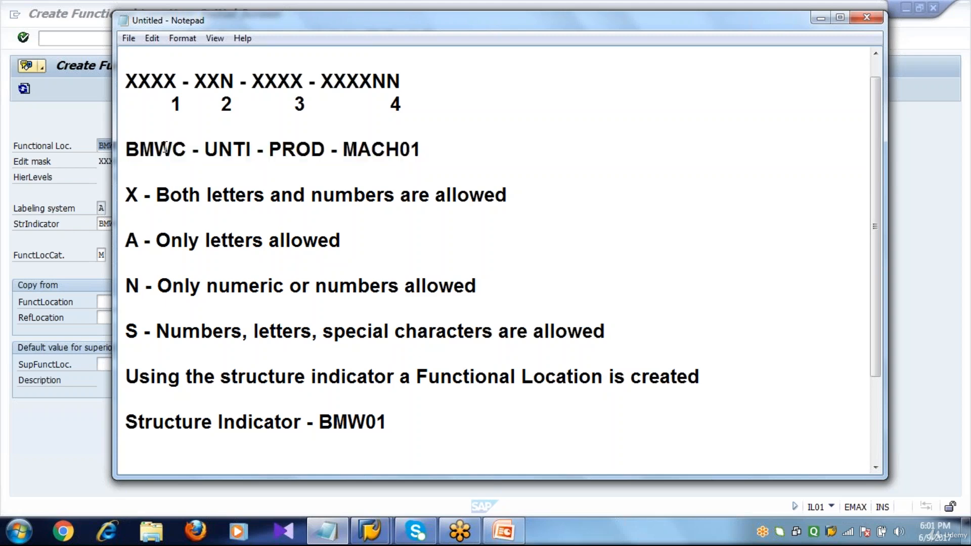
left_click(234, 154)
left_click(276, 153)
left_click(372, 152)
left_click_drag(125, 150, 445, 147)
key("Delete")
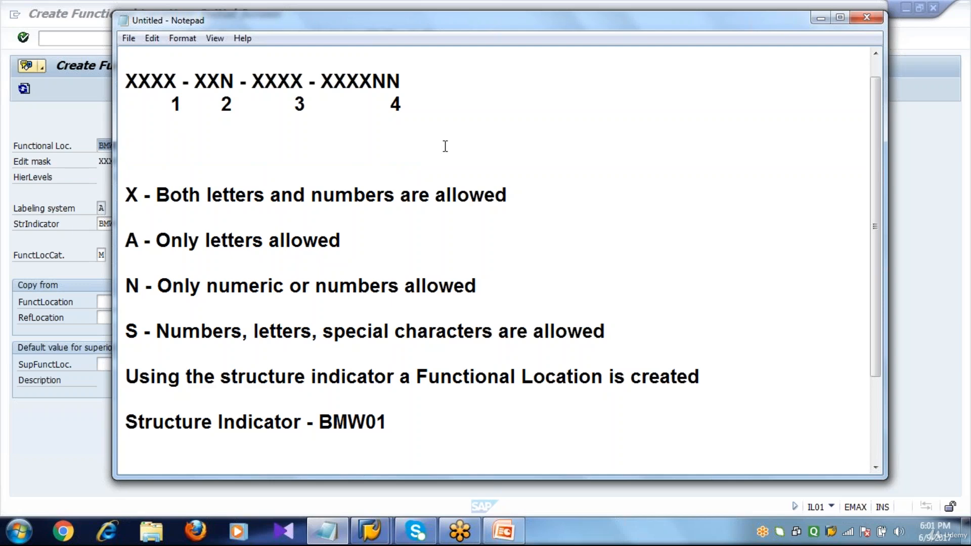
key("Delete")
key("Up")
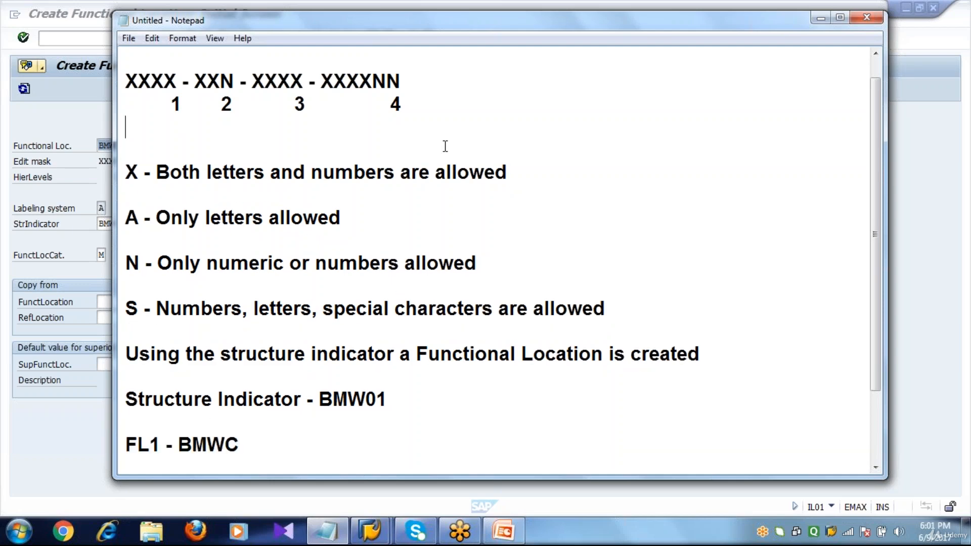
key("Delete")
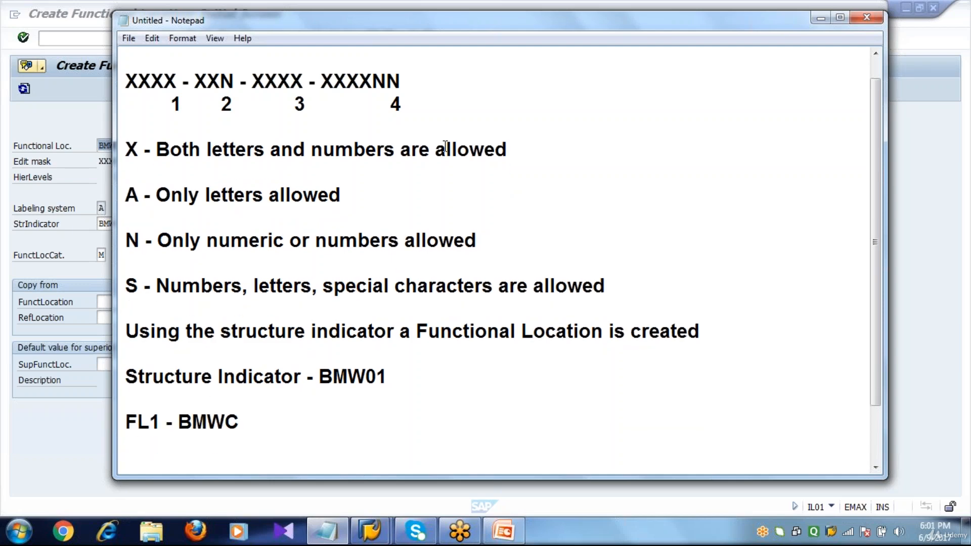
Step: Switch back to SAP and open the master data for a new functional location BMWC-UT1 with structure indicator BMW01 and category M
left_click(90, 220)
left_click(201, 147)
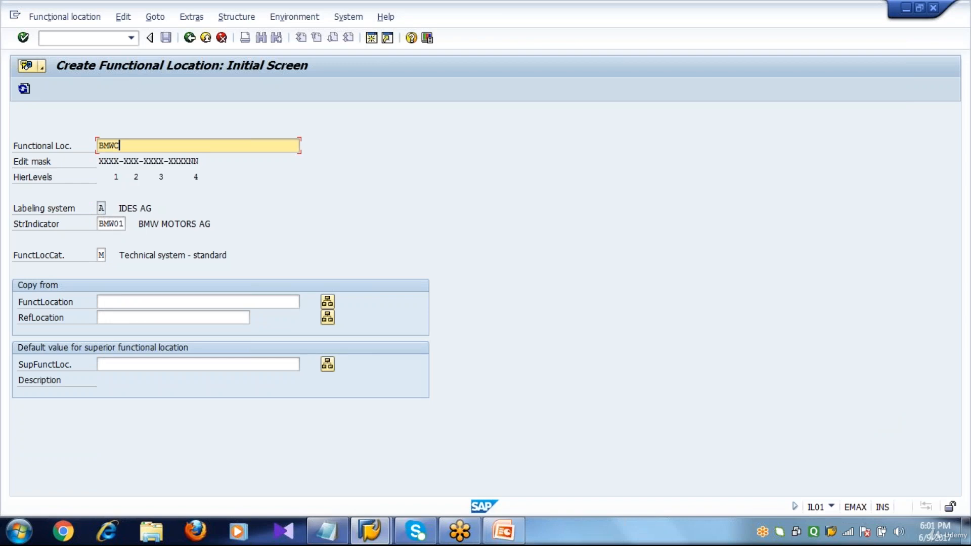
key("BackSpace")
key("BackSpace")
key("BackSpace")
key("BackSpace")
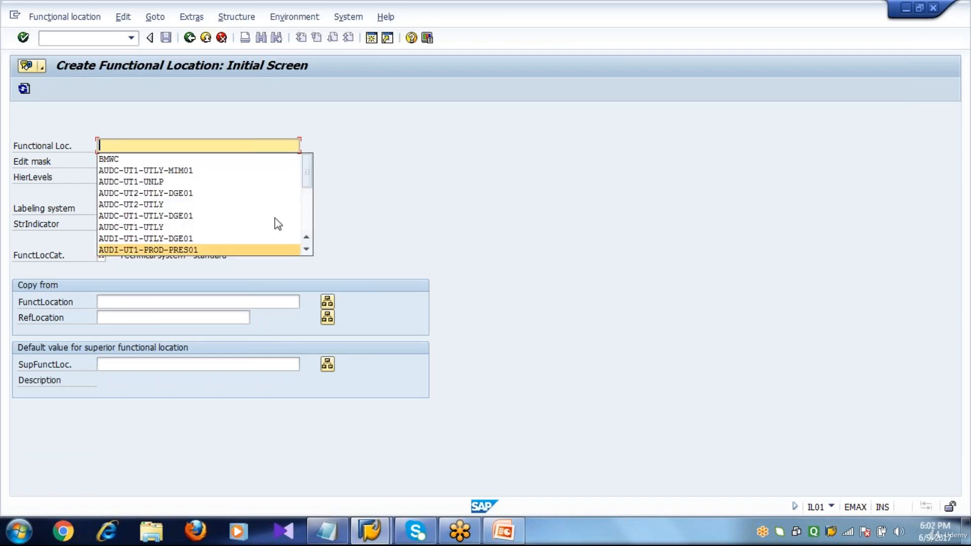
left_click(231, 151)
type("BMWC")
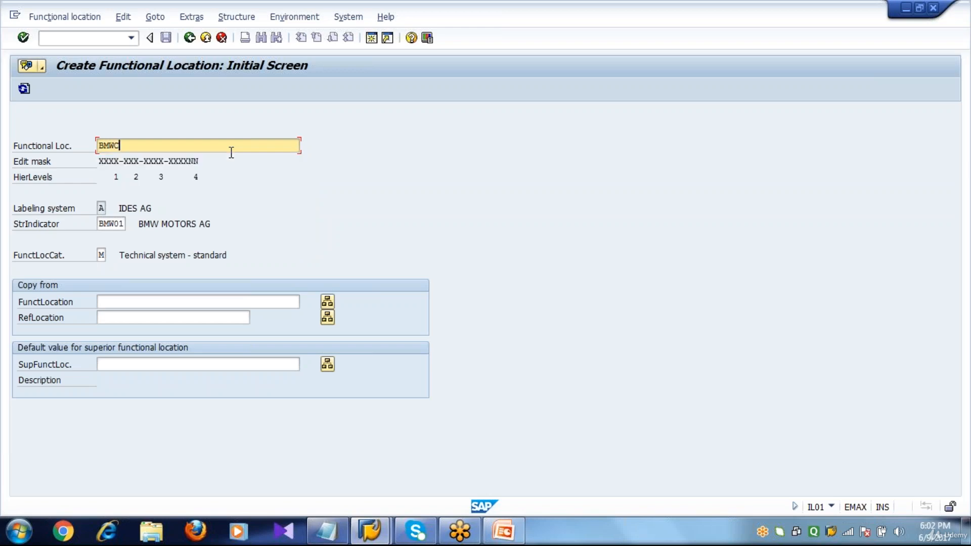
type("-U")
type("T1")
left_click(126, 224)
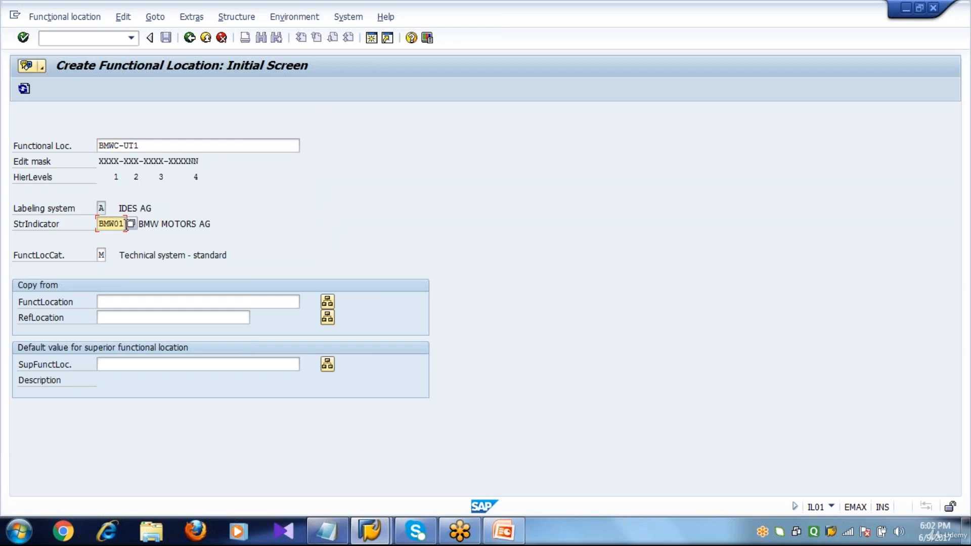
left_click(104, 256)
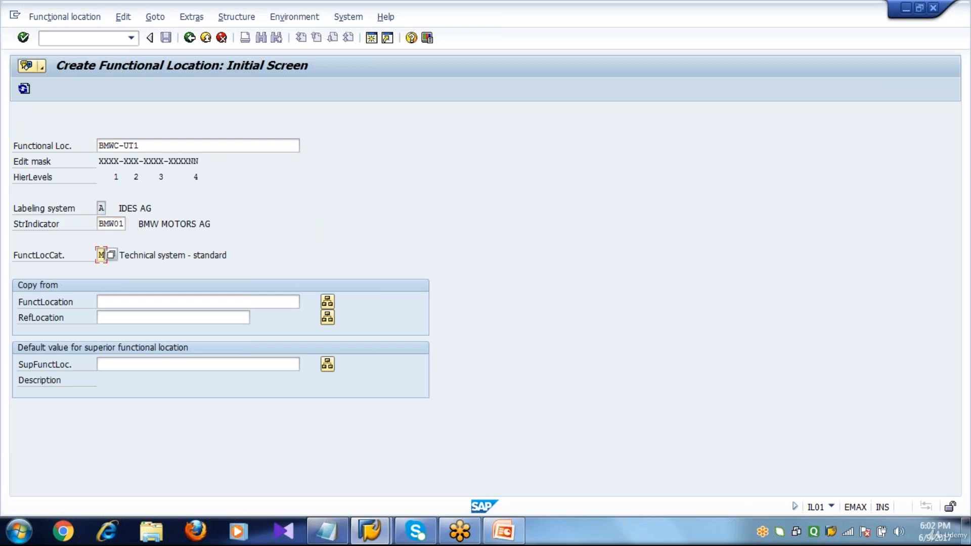
key("Return")
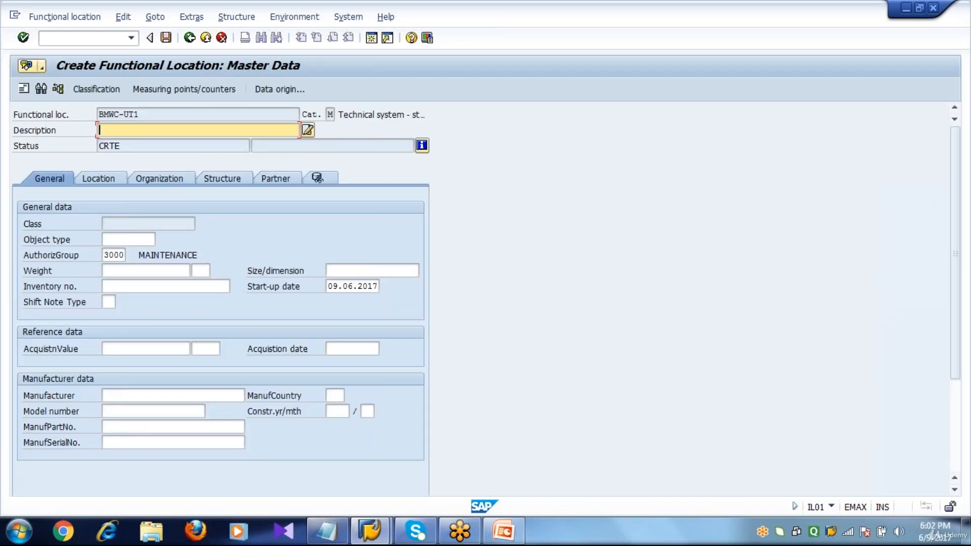
Step: Enter UNIT1 as the description, and restart the functional location creation with transaction code /NIL01
type("UNIT")
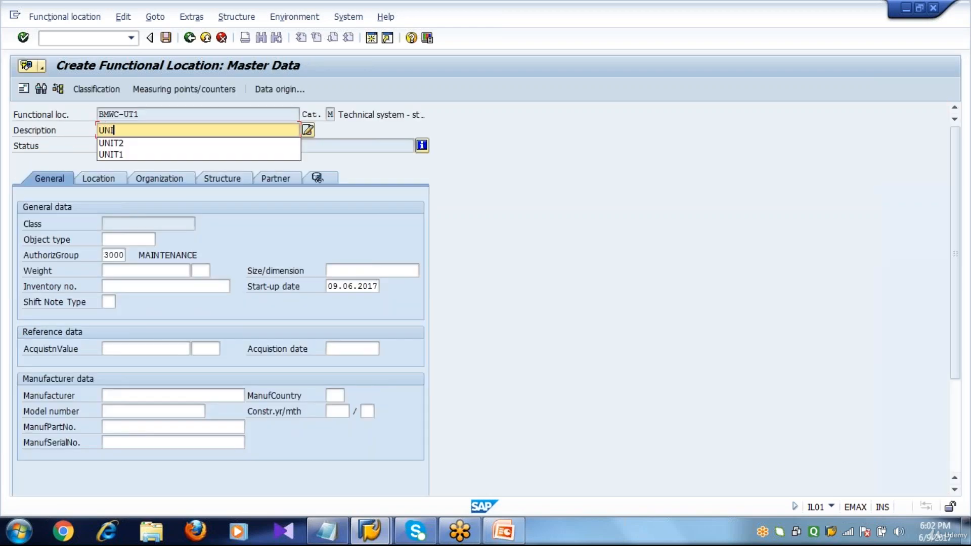
type("1")
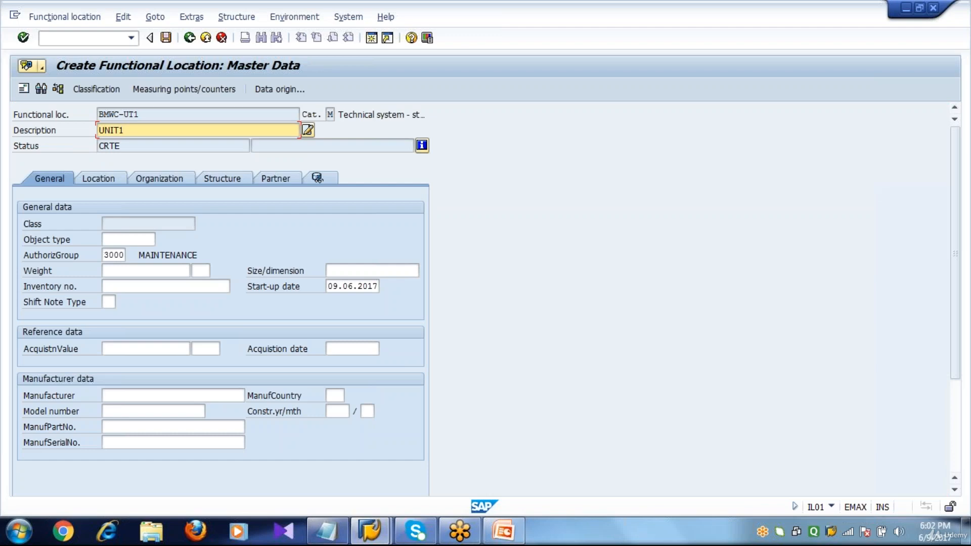
key("ctrl+a")
left_click(102, 38)
type("/nil01")
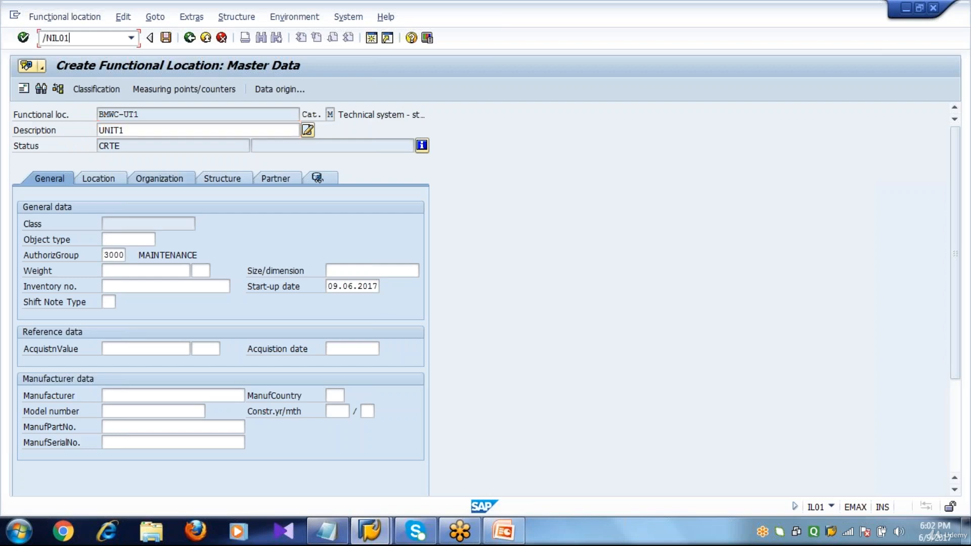
key("Return")
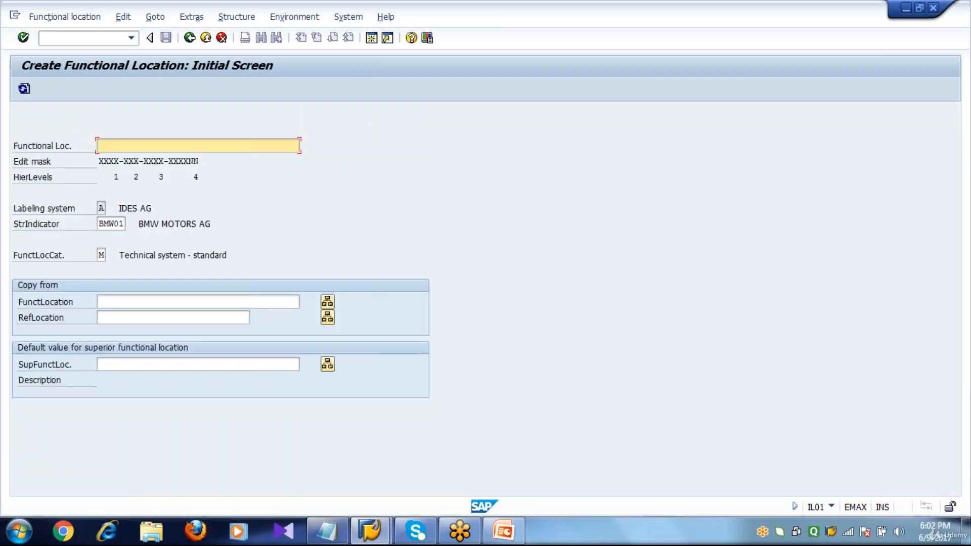
Step: Open the master data for the new functional location BMWC-UT1 and set its description to UNIT1
left_click(132, 146)
key("Down")
key("Return")
key("Return")
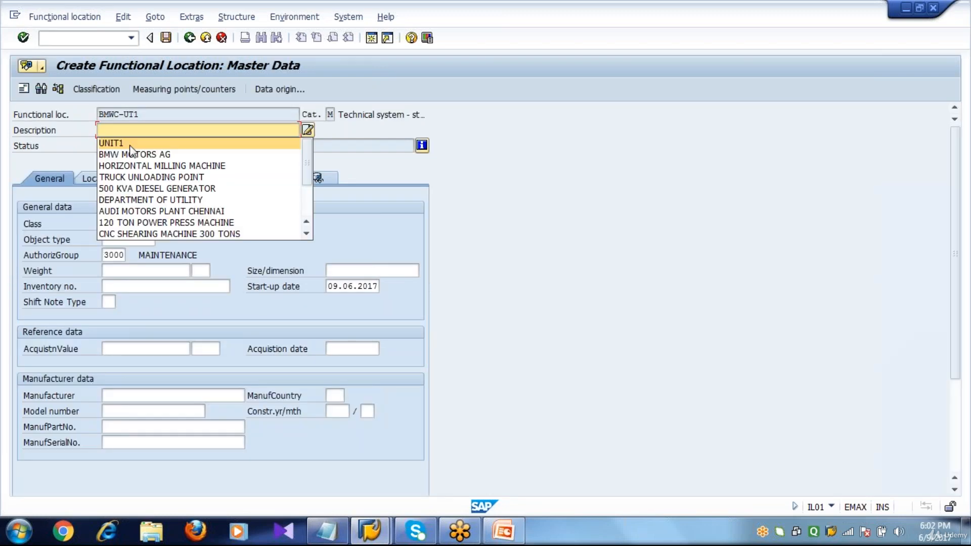
left_click(130, 145)
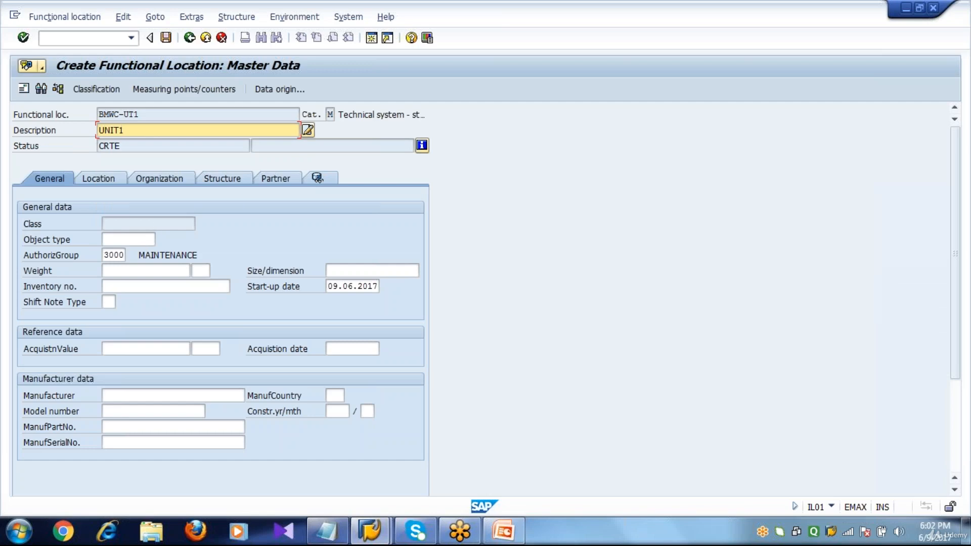
left_click(121, 254)
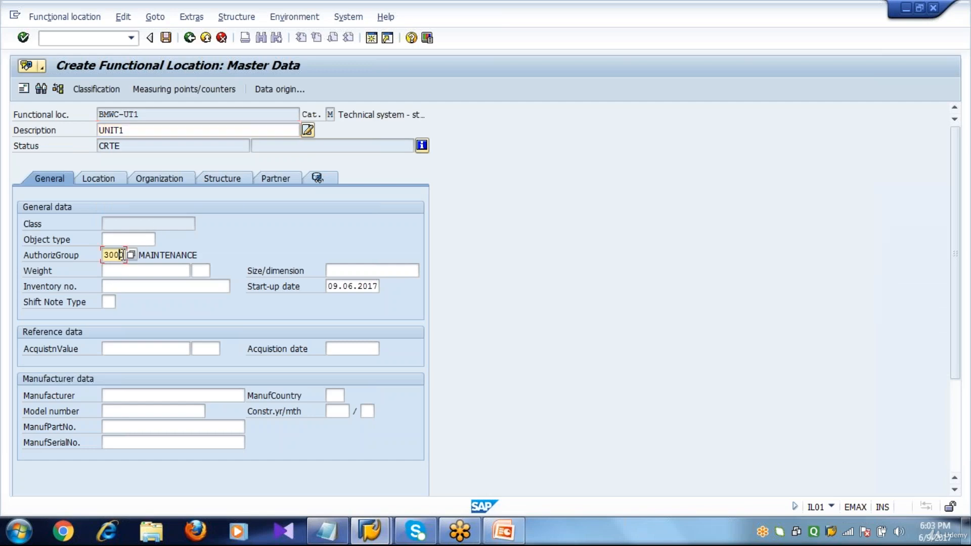
Step: Review the general, location, organization and structure data of BMWC-UT1, including its structure indicator and superior functional location
left_click(373, 286)
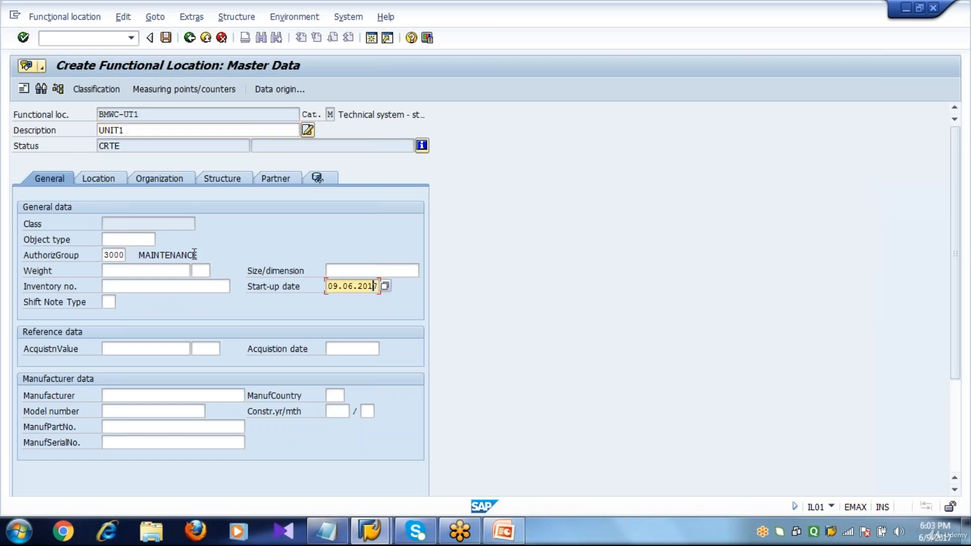
left_click(113, 178)
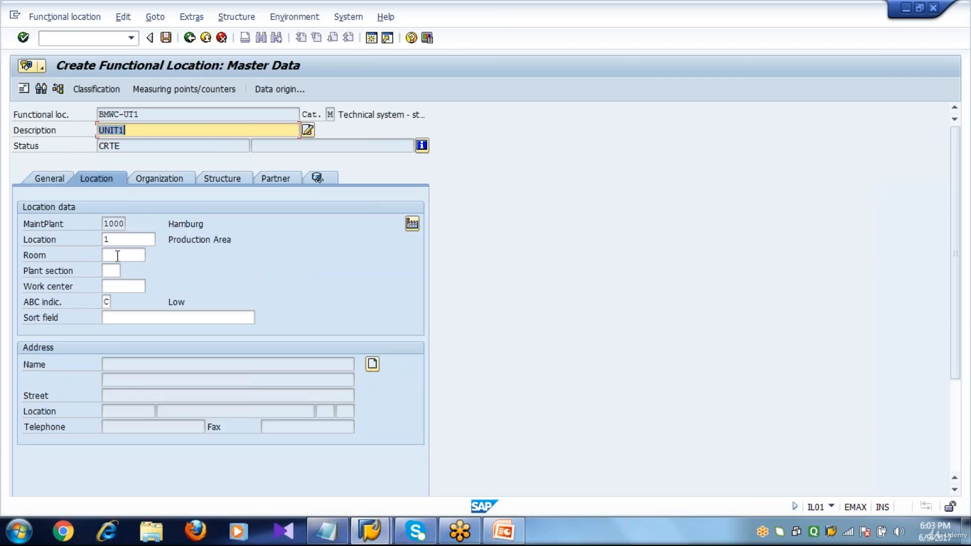
left_click(115, 289)
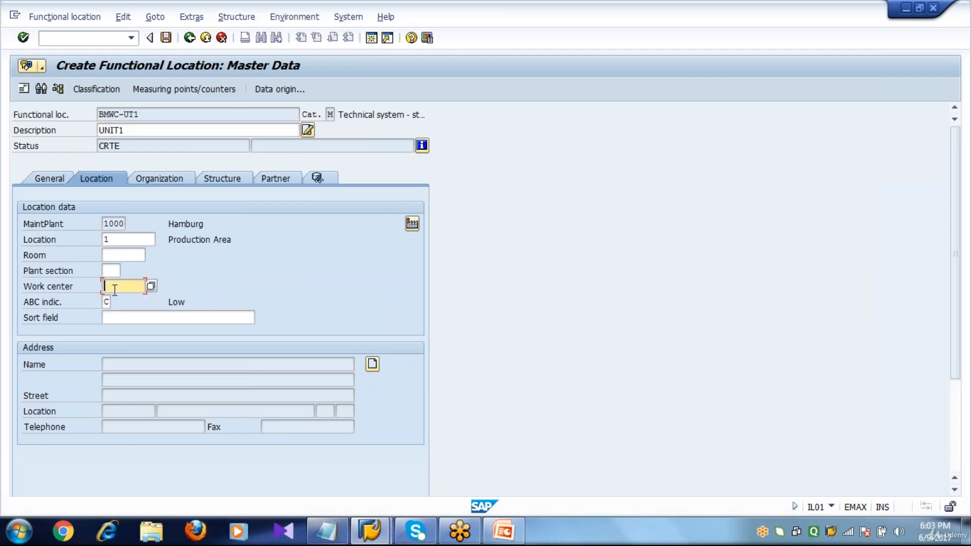
left_click(148, 180)
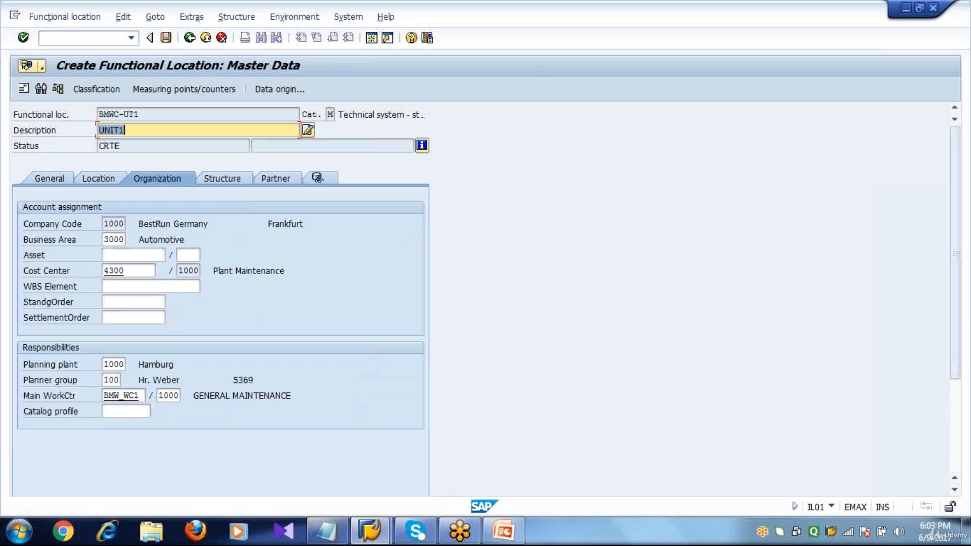
left_click(227, 178)
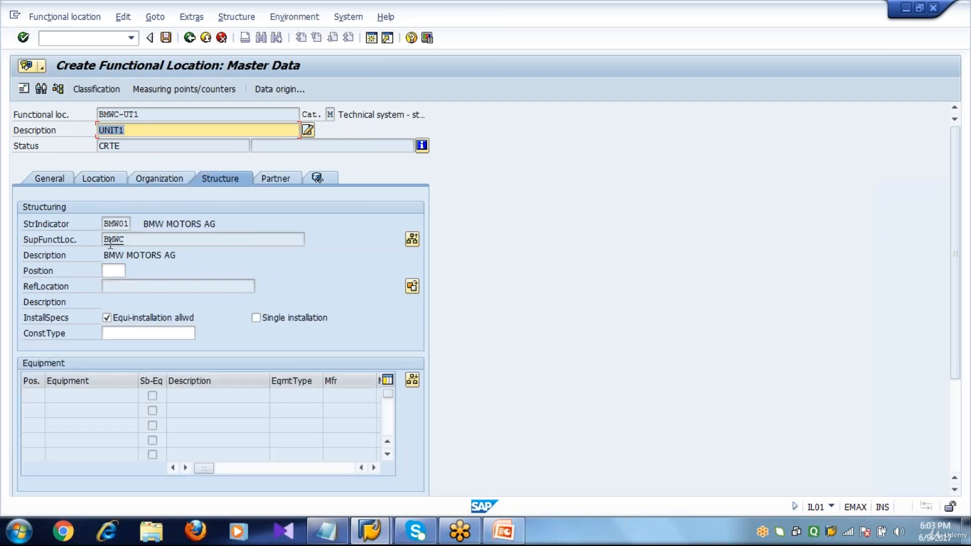
left_click(131, 226)
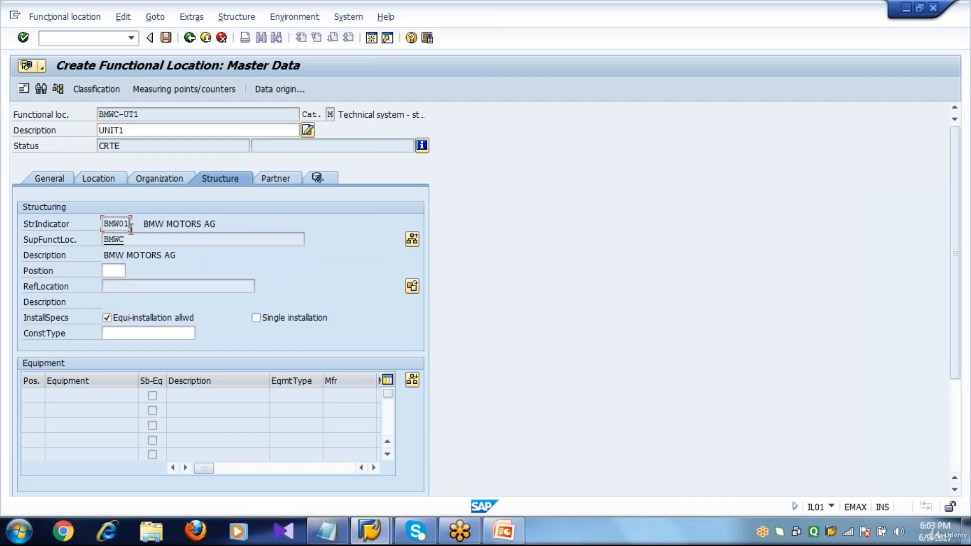
left_click(51, 240)
left_click_drag(139, 241, 87, 248)
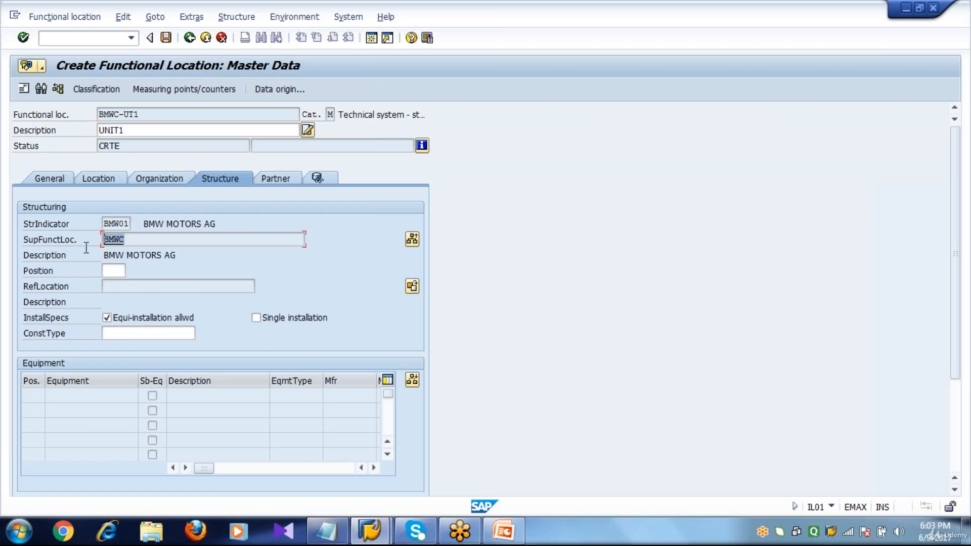
left_click(136, 240)
left_click_drag(142, 116, 91, 116)
left_click(128, 241)
Step: Enter 2 as the position of BMWC-UT1 in its structuring data
left_click(120, 272)
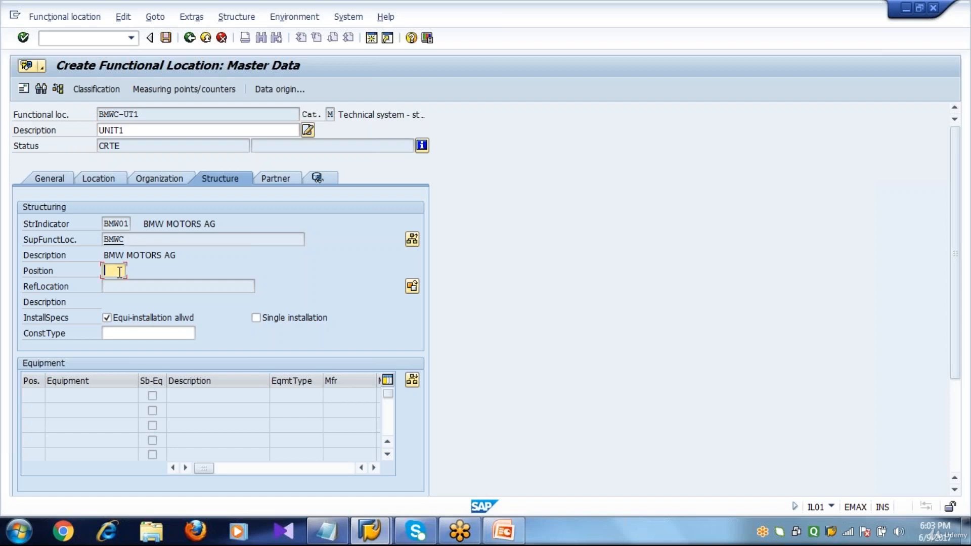
left_click(116, 115)
left_click(120, 271)
type("2")
key("Tab")
key("space")
key("Tab")
left_click(130, 324)
Step: Assign partner 1000 with the function Vendor to BMWC-UT1, and save the functional location
left_click(275, 181)
left_click(132, 240)
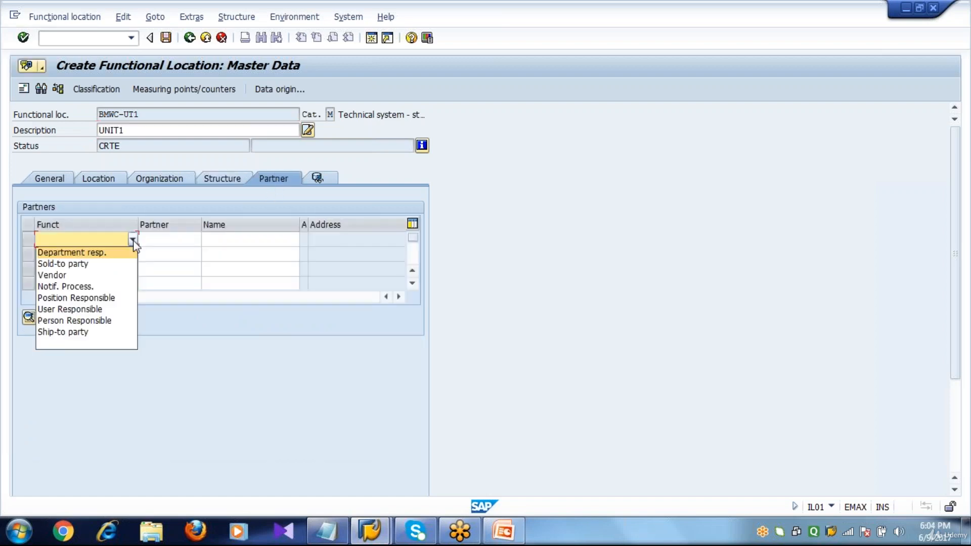
left_click(104, 274)
left_click(160, 245)
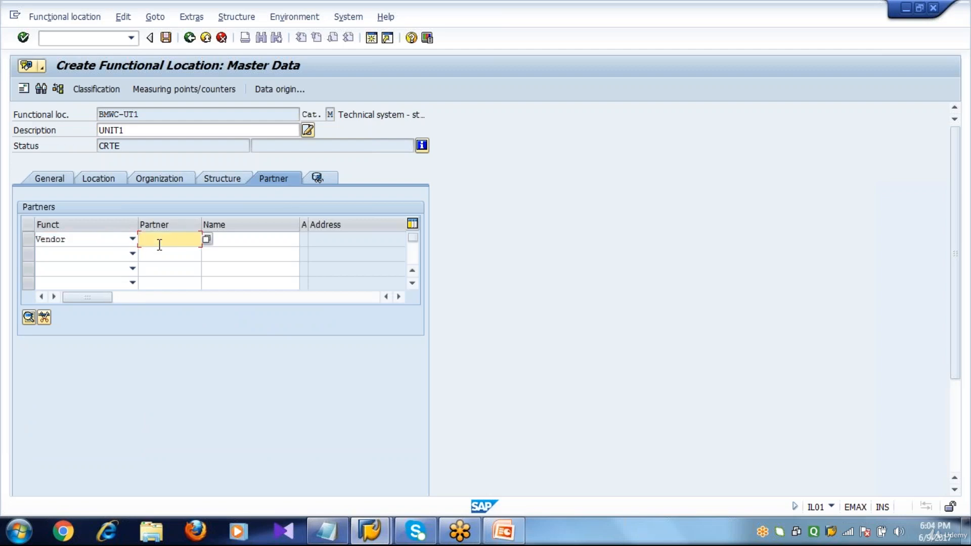
type("1000")
key("Tab")
type("S")
key("Down")
key("Return")
key("Return")
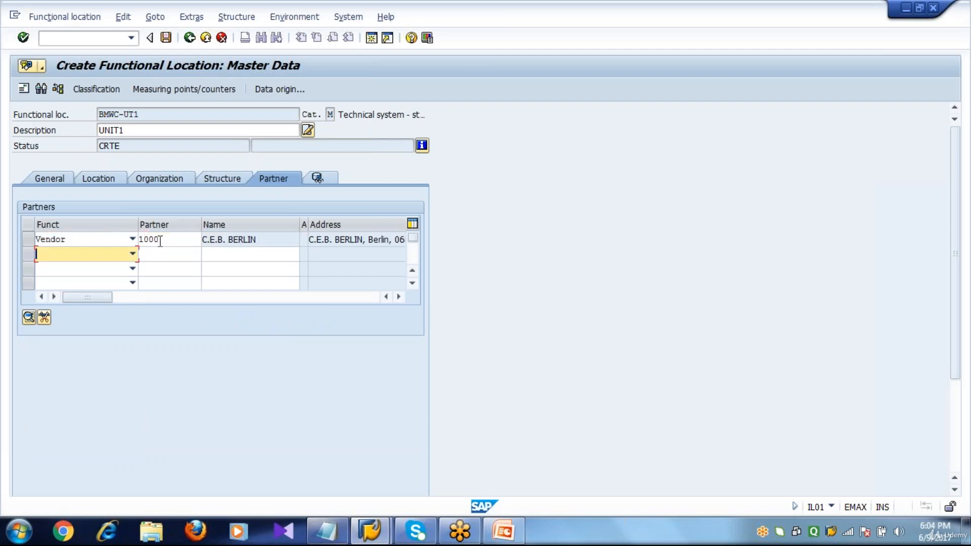
left_click(60, 179)
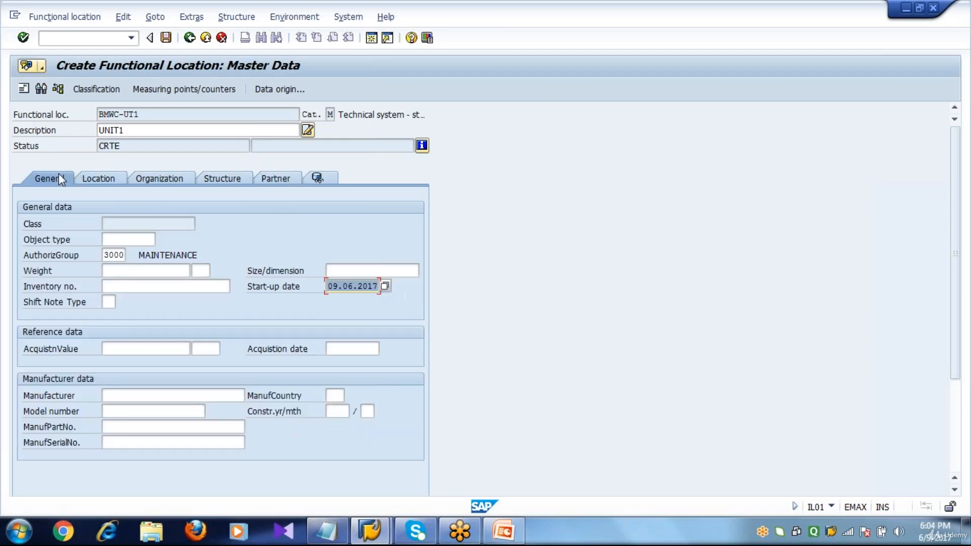
left_click(166, 37)
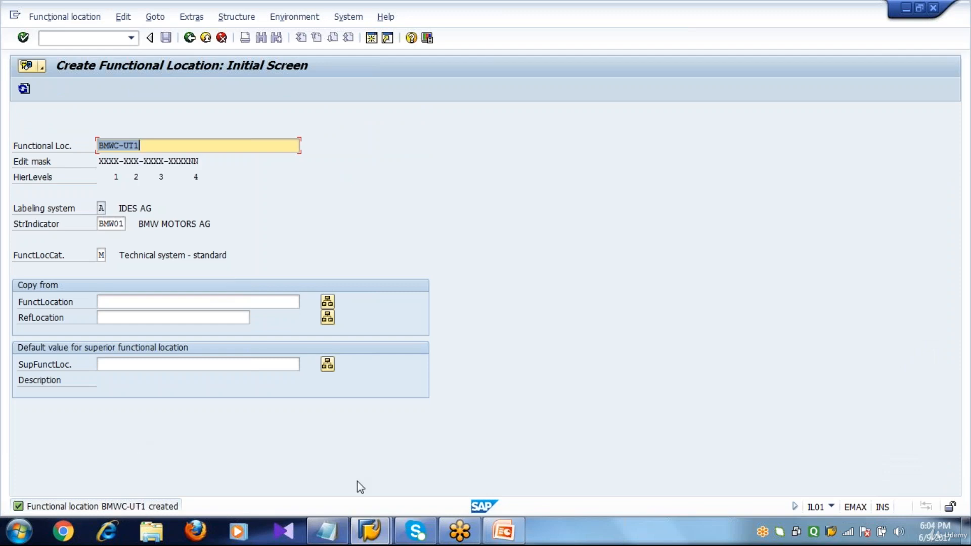
Step: Switch to Notepad and add a run of blank lines at the end of the notes, below the FL1 line
left_click(345, 521)
left_click(299, 428)
key("Return")
key("Return")
key("Return")
key("Return")
key("Return")
key("Return")
key("Return")
key("Return")
key("Return")
key("Return")
key("Return")
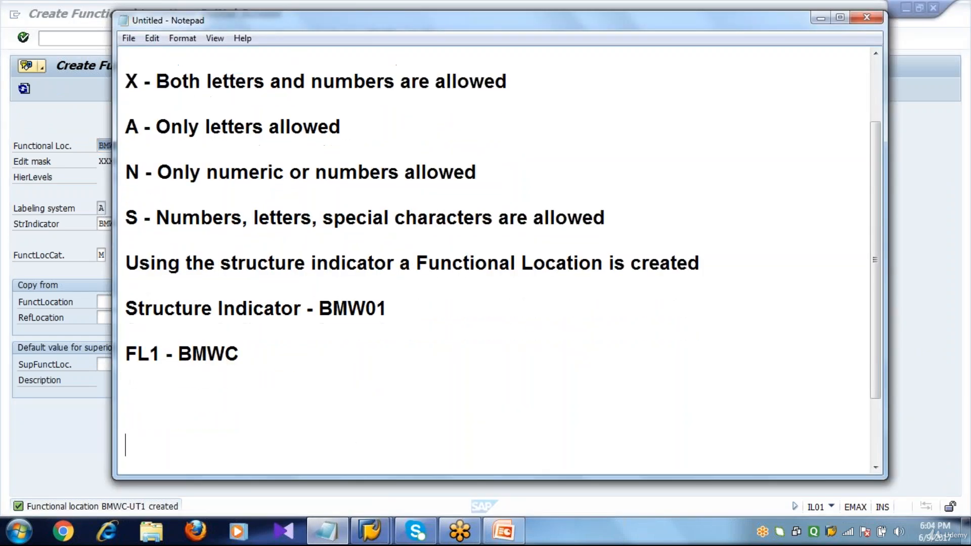
key("Return")
Step: Append the description "- BMW MOTORS AG" to the FL1 line of the notes
left_click(291, 173)
type("-  ")
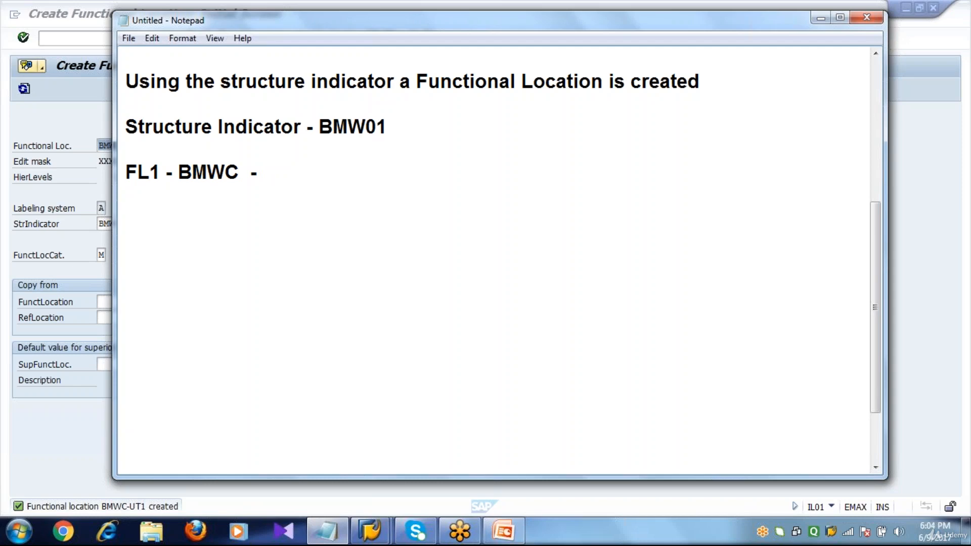
type("BMW MO")
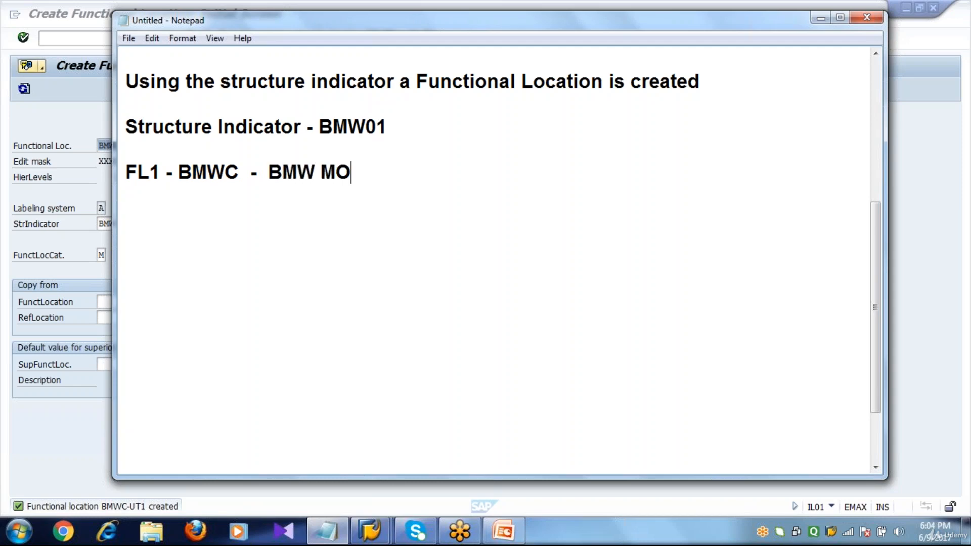
type("TORS AG")
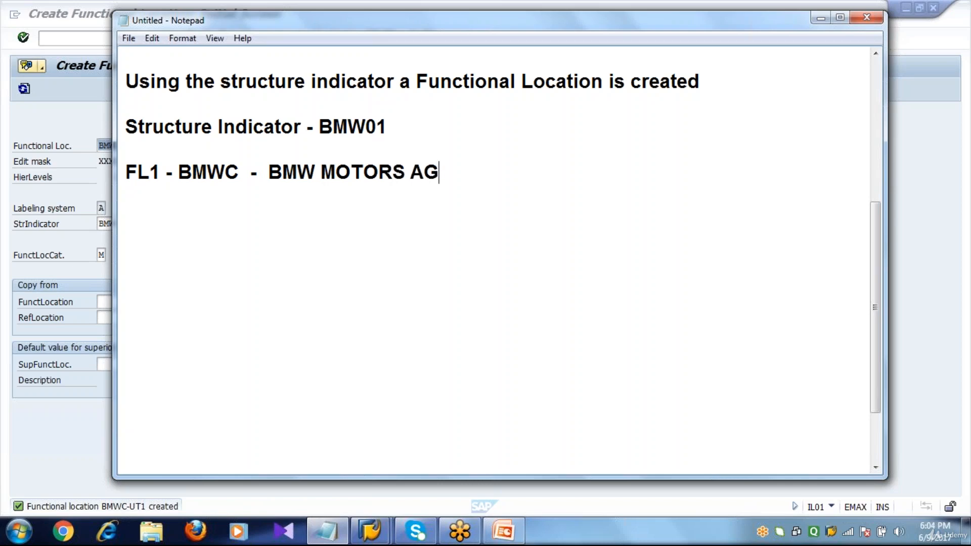
Step: Add the second-level line "FL2 - BMW-UT1 - UNIT1" below the FL1 line
key("Return")
type("FL2")
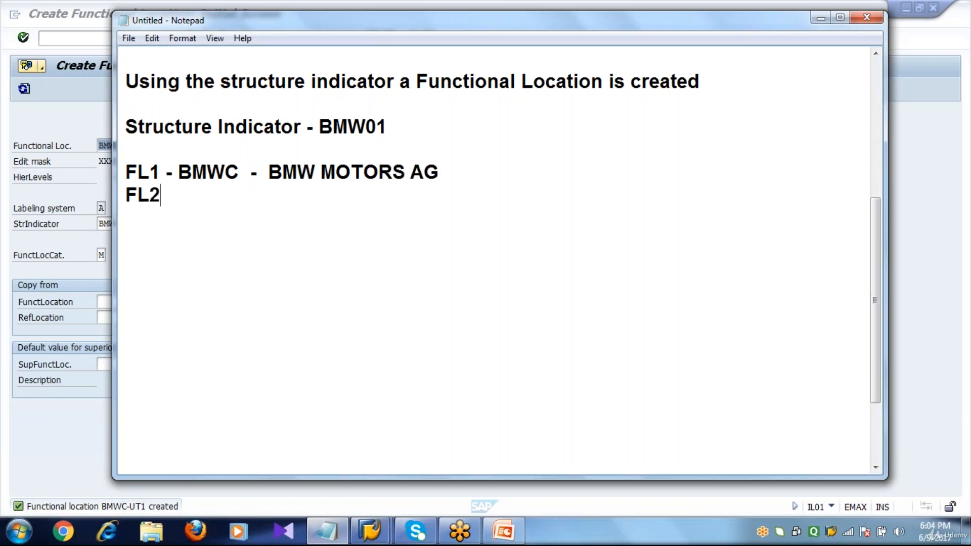
type(" - BMW-")
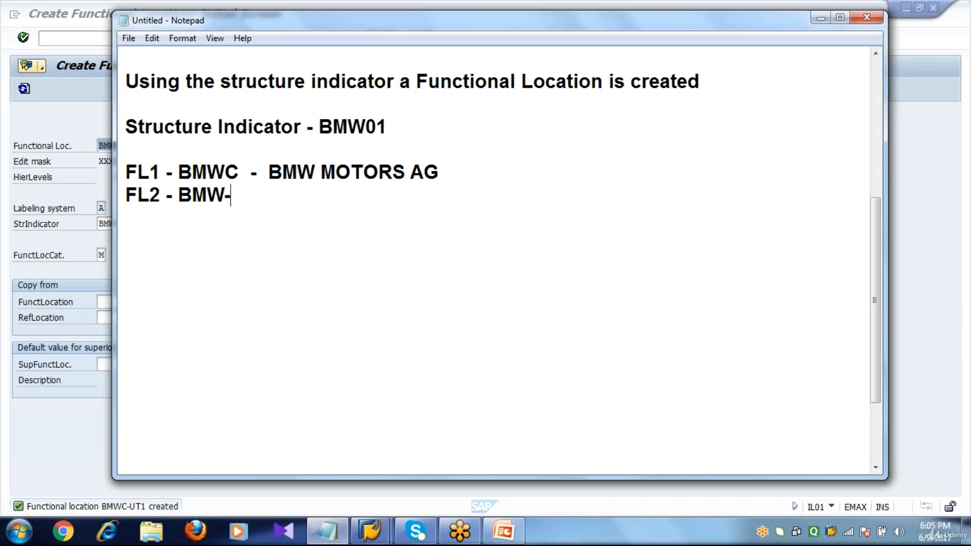
type("UT1 - UNIT1")
key("Return")
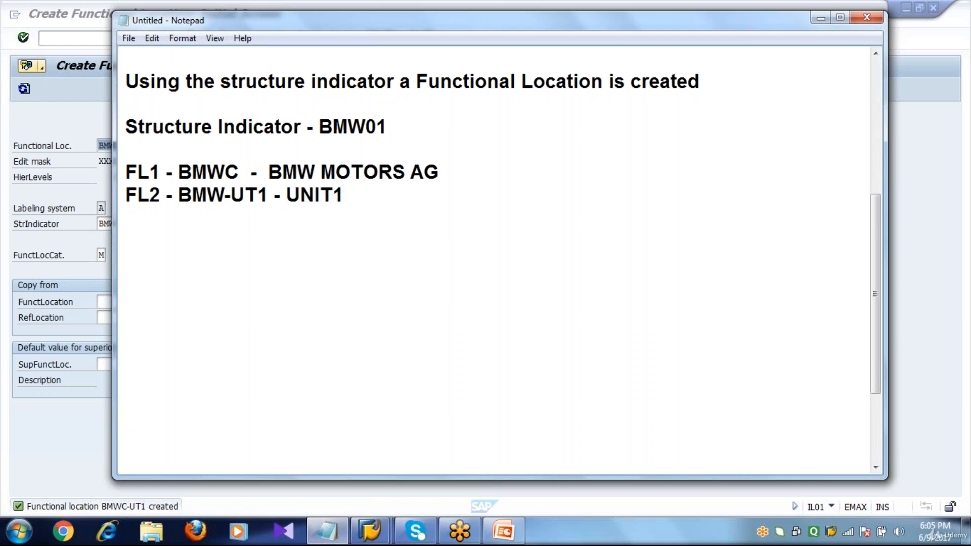
Step: Add the third-level line "FL3 - BMW-UT1-PROD" below the FL2 line
type("FL3 - BMW")
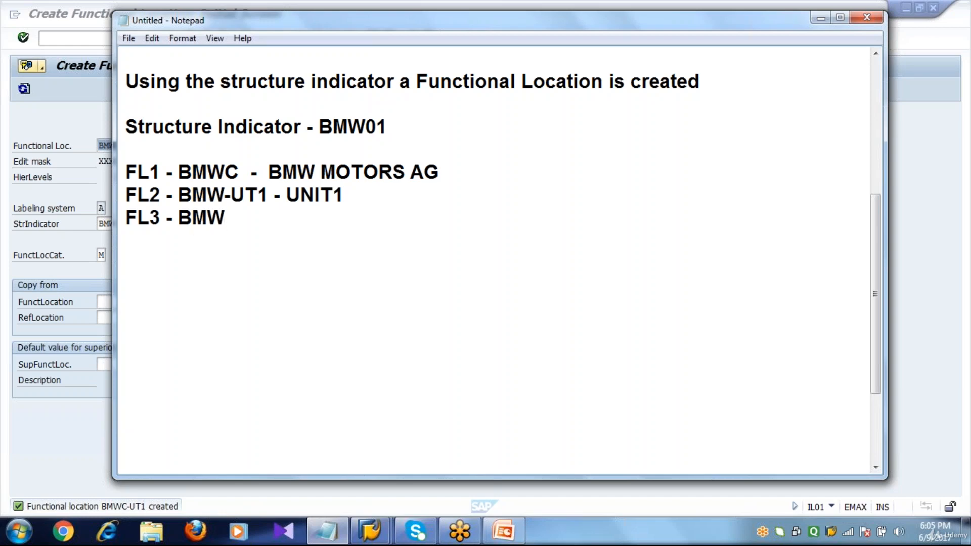
type("-UT1-PRO")
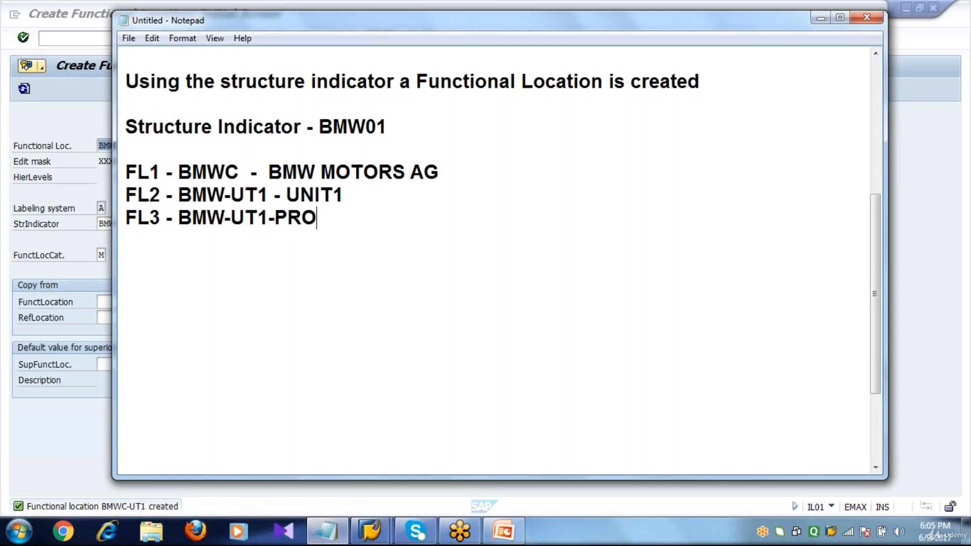
type("D")
Step: Delete the description after BMWC on the FL1 line of the notes
left_click(448, 171)
key("BackSpace")
key("BackSpace")
key("BackSpace")
key("BackSpace")
key("BackSpace")
key("BackSpace")
key("BackSpace")
key("BackSpace")
key("BackSpace")
key("BackSpace")
key("BackSpace")
key("BackSpace")
key("BackSpace")
key("BackSpace")
key("BackSpace")
key("BackSpace")
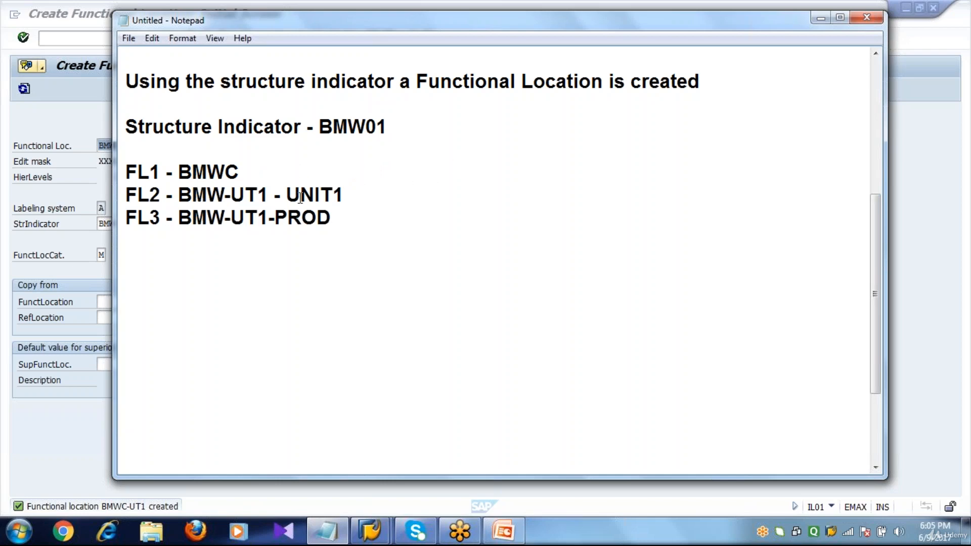
Step: Switch back to SAP and open the master data for a new functional location BMWC-UT1-PROD with structure indicator BMW01 and category M
left_click(363, 188)
left_click(344, 221)
left_click(35, 235)
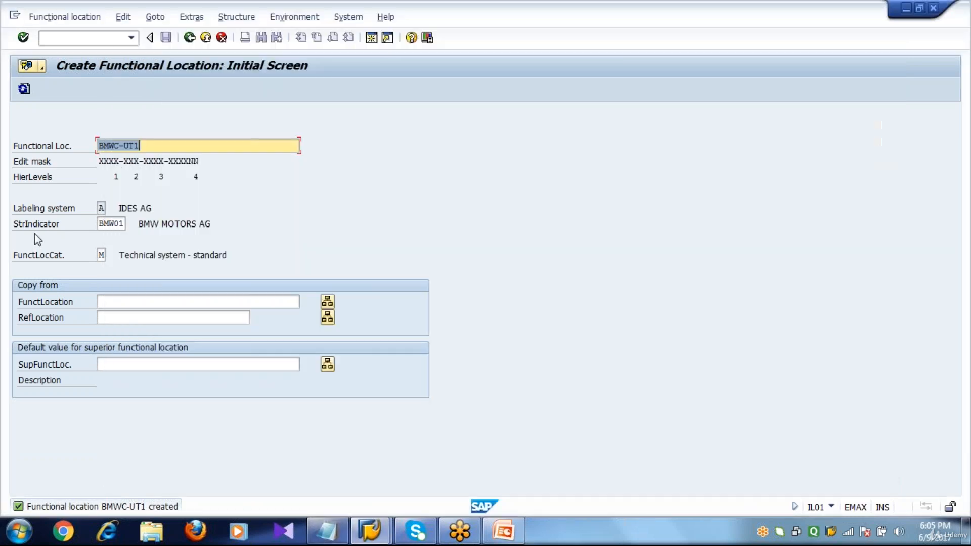
left_click(185, 146)
type("-")
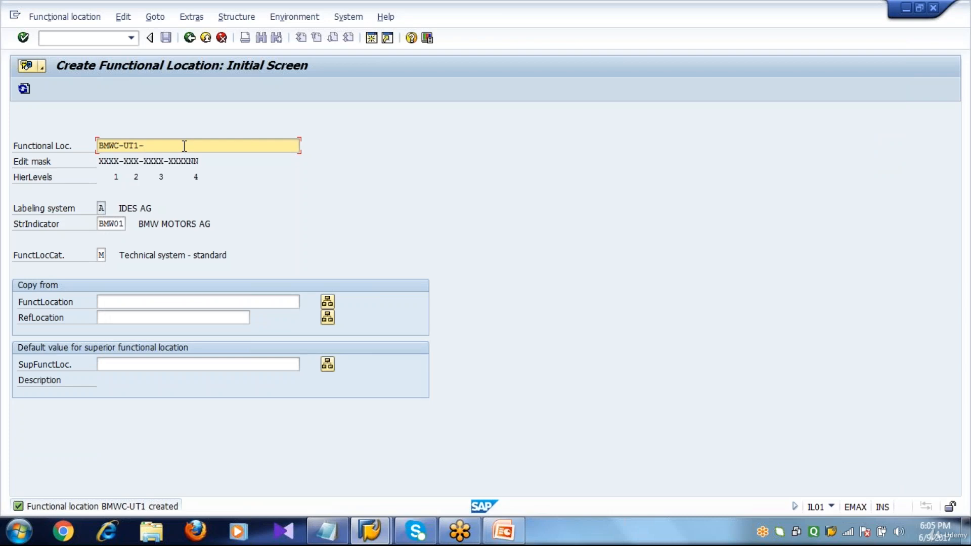
type("PROD")
left_click(125, 224)
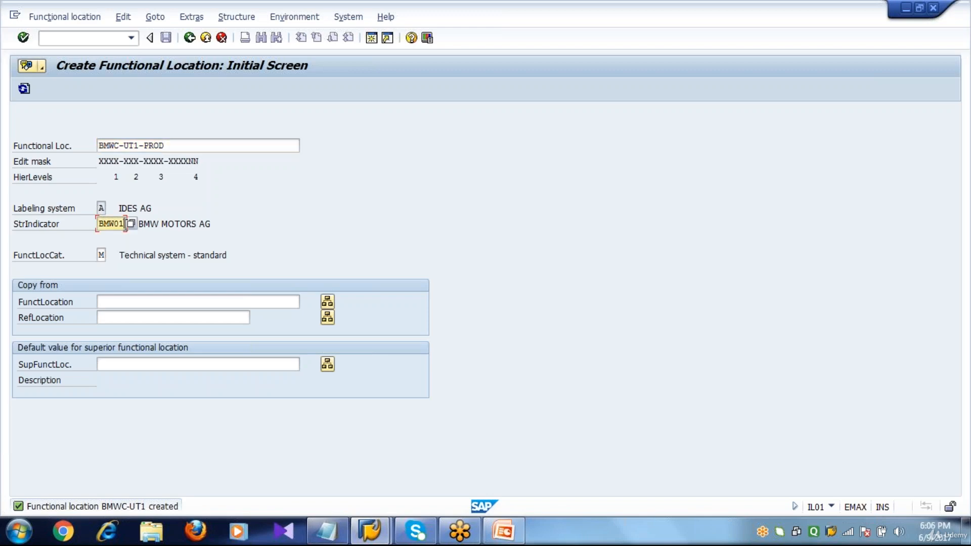
left_click(102, 254)
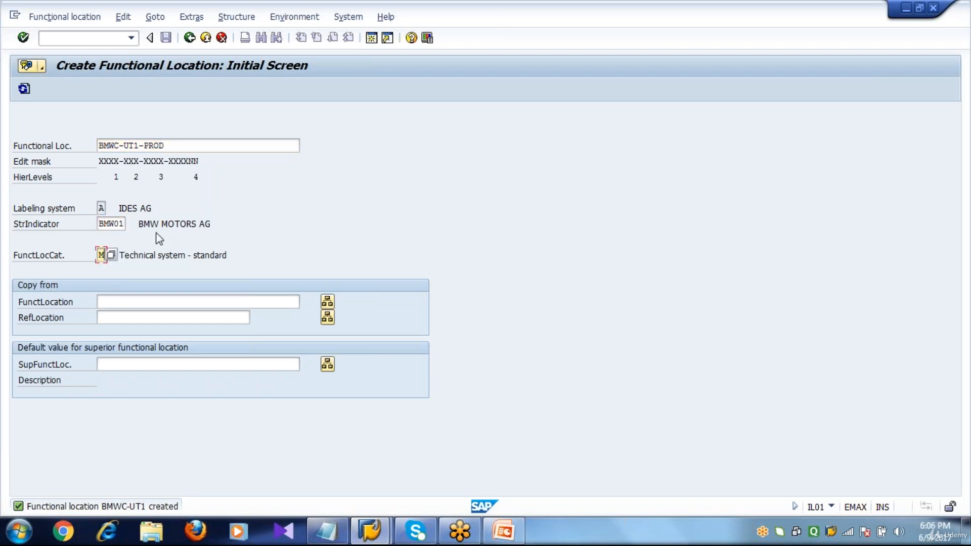
key("Return")
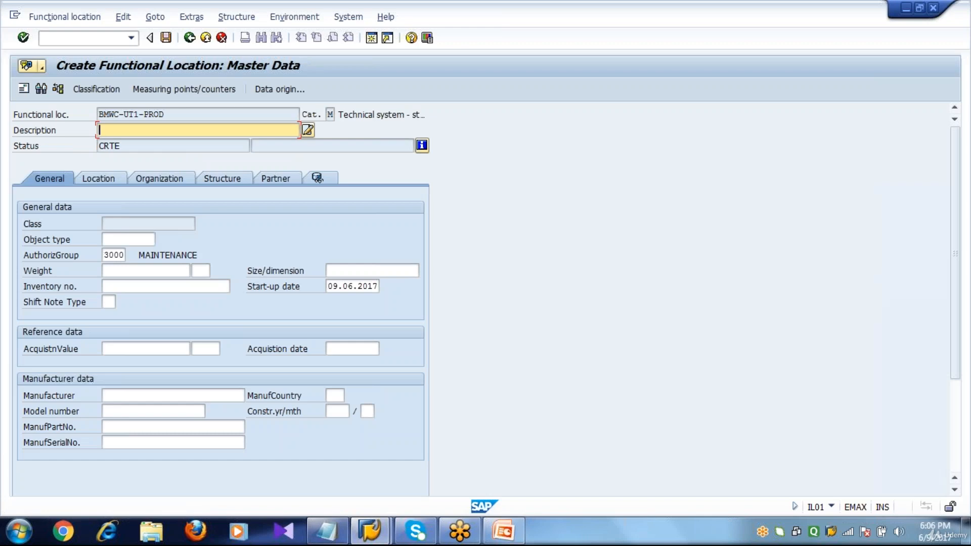
Step: Set the description of BMWC-UT1-PROD to DEPARTMENT OF PRODUCTION
type("DE")
key("Down")
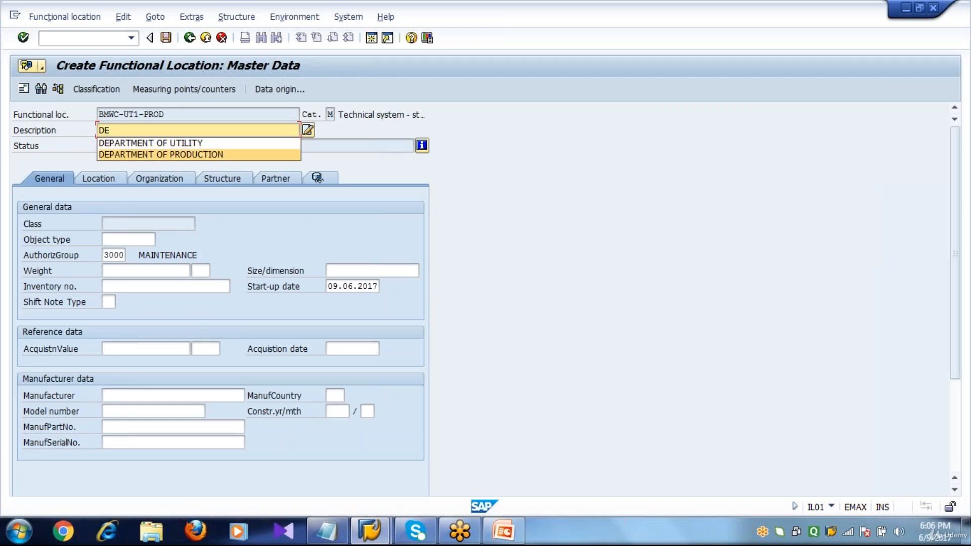
key("Return")
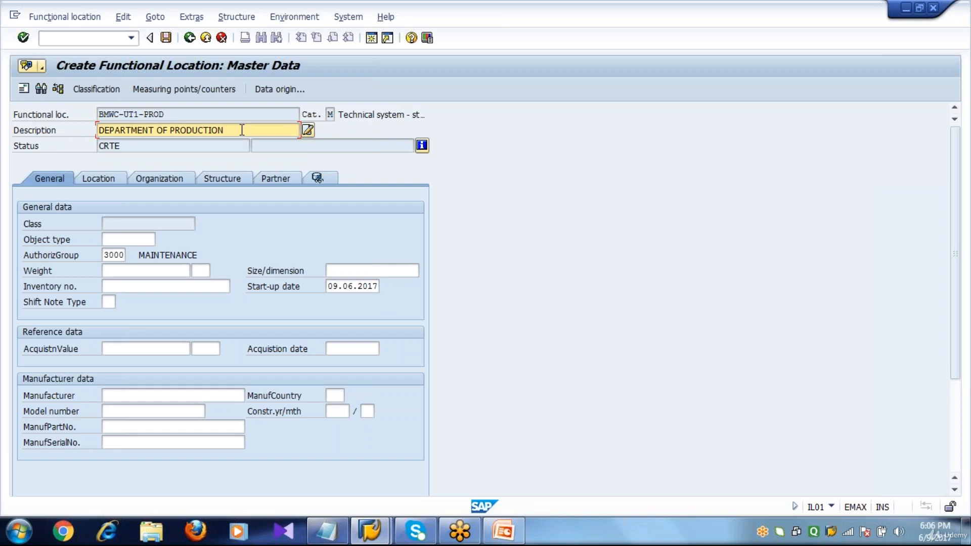
key("ctrl+a")
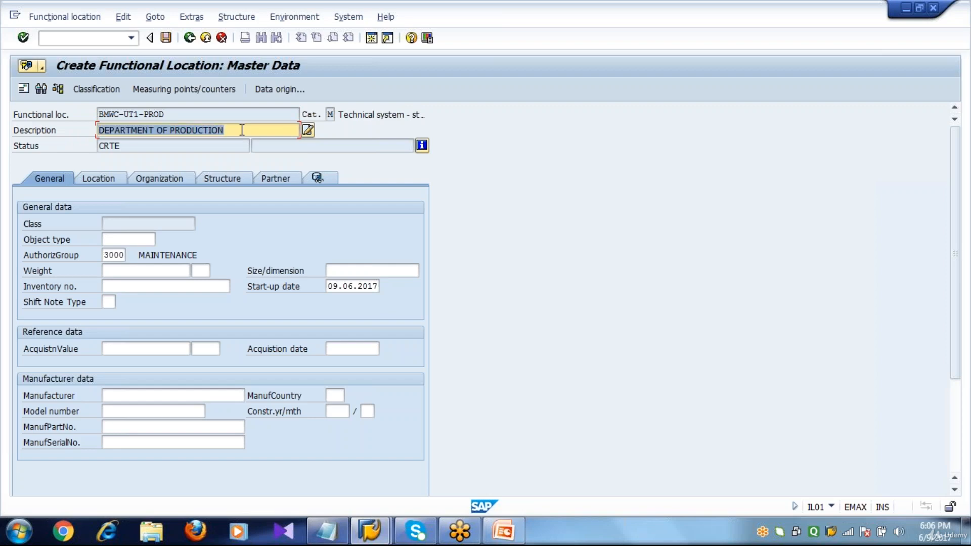
Step: Check the authorization group, start-up date, location and ABC indicator of BMWC-UT1-PROD, and open its organization data
left_click(104, 255)
left_click(328, 286)
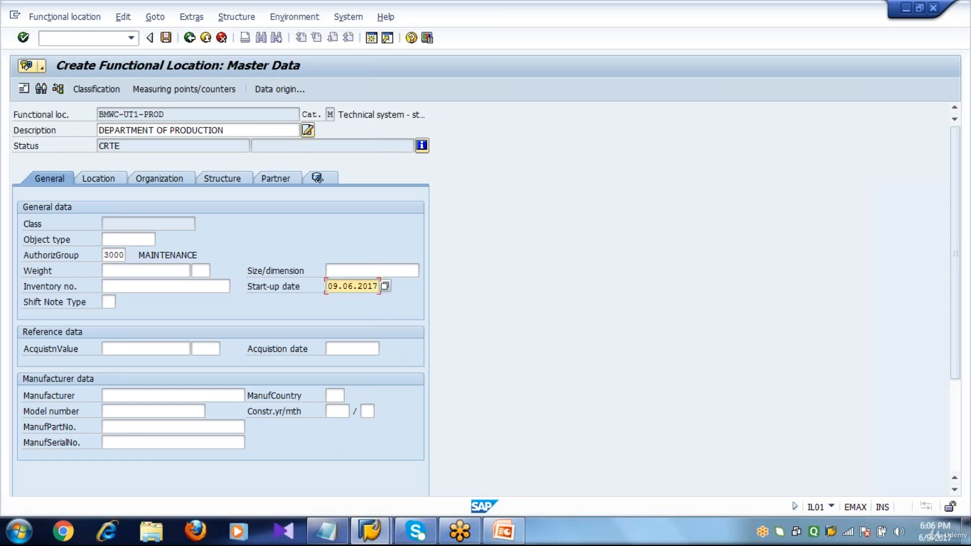
left_click(105, 178)
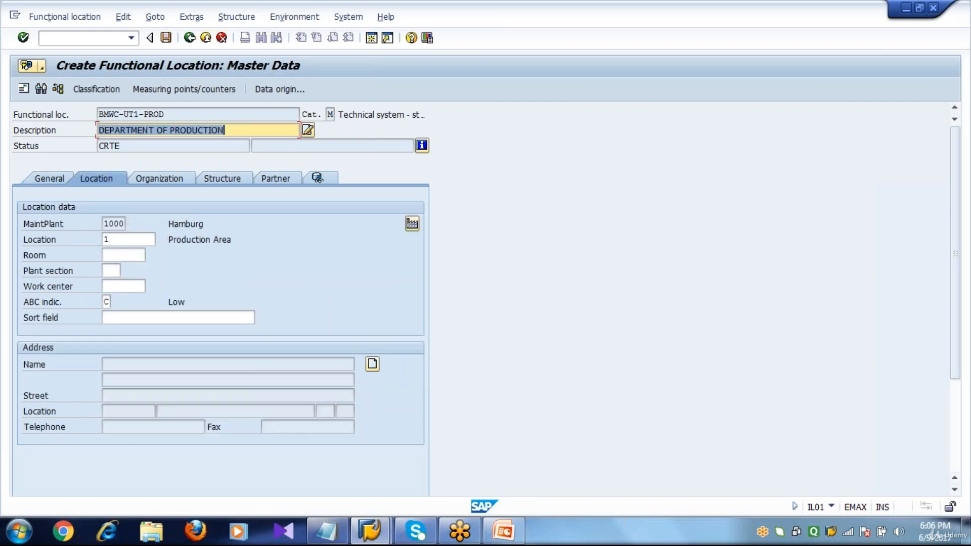
left_click(127, 241)
left_click(107, 302)
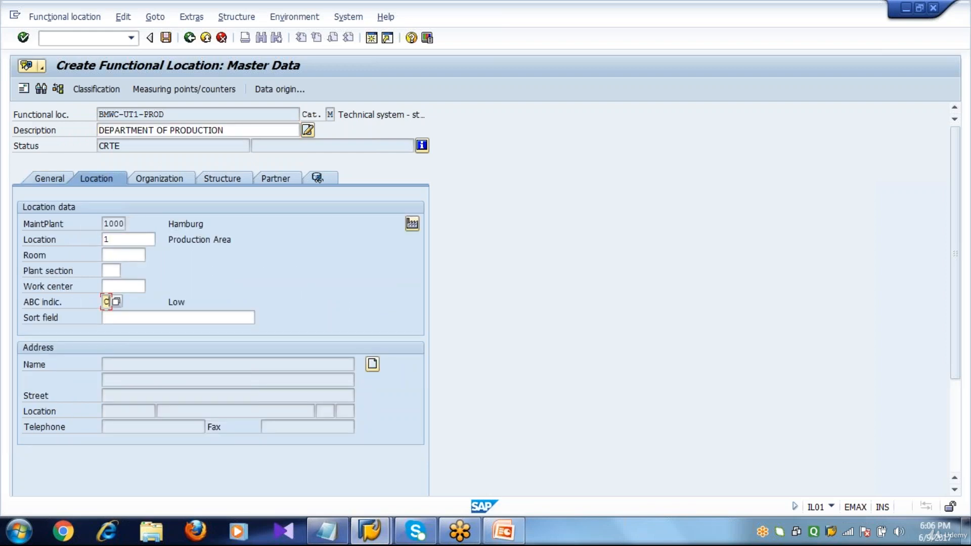
left_click(161, 180)
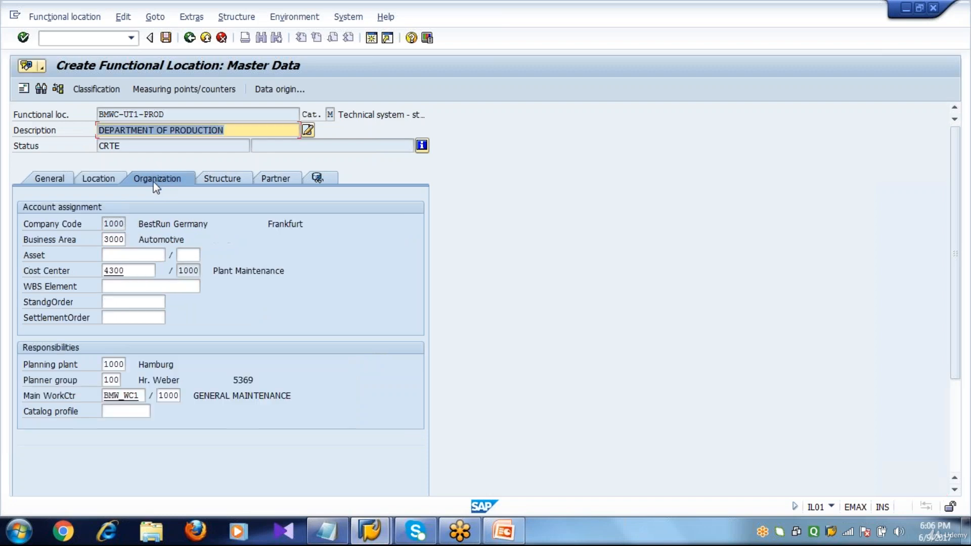
Step: Check the business area, cost center and main work center plant in the organization data of BMWC-UT1-PROD
left_click(114, 239)
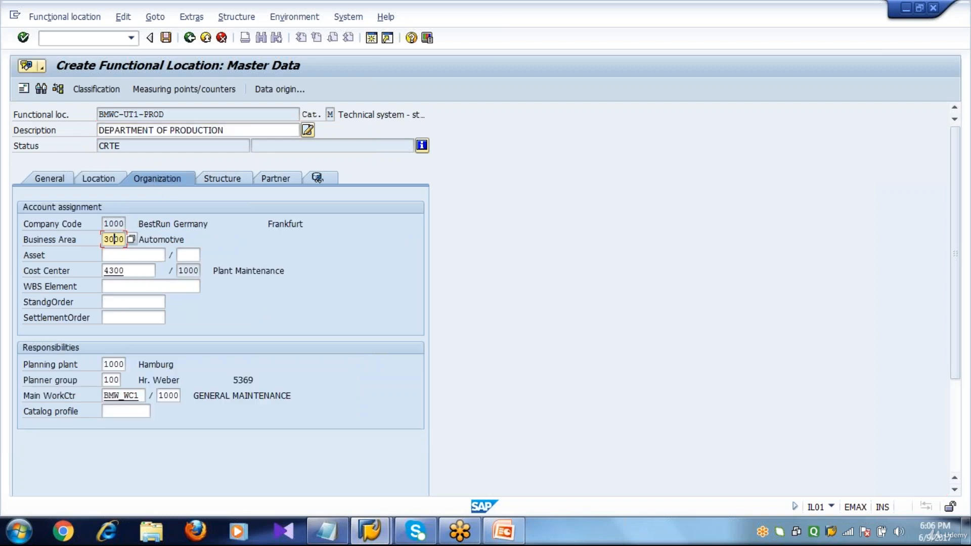
left_click(129, 268)
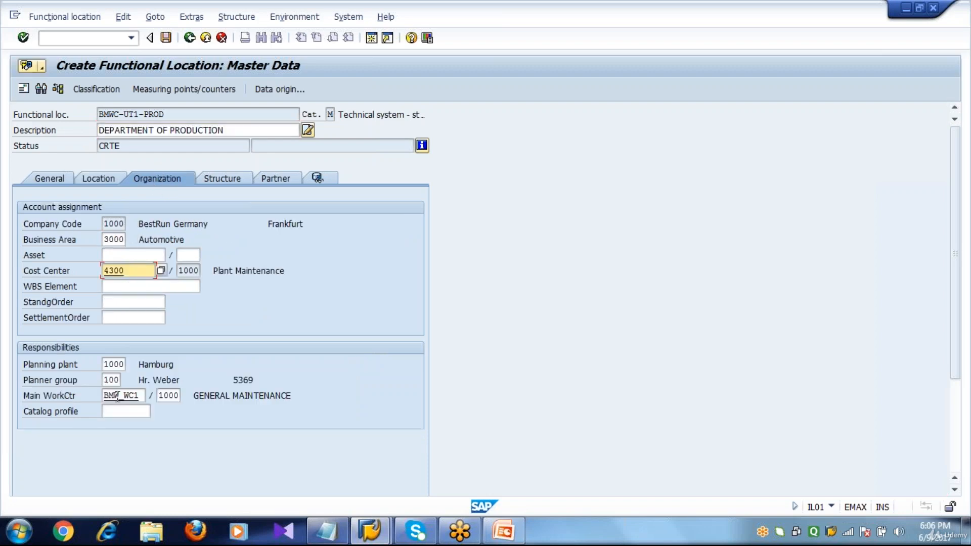
left_click(168, 396)
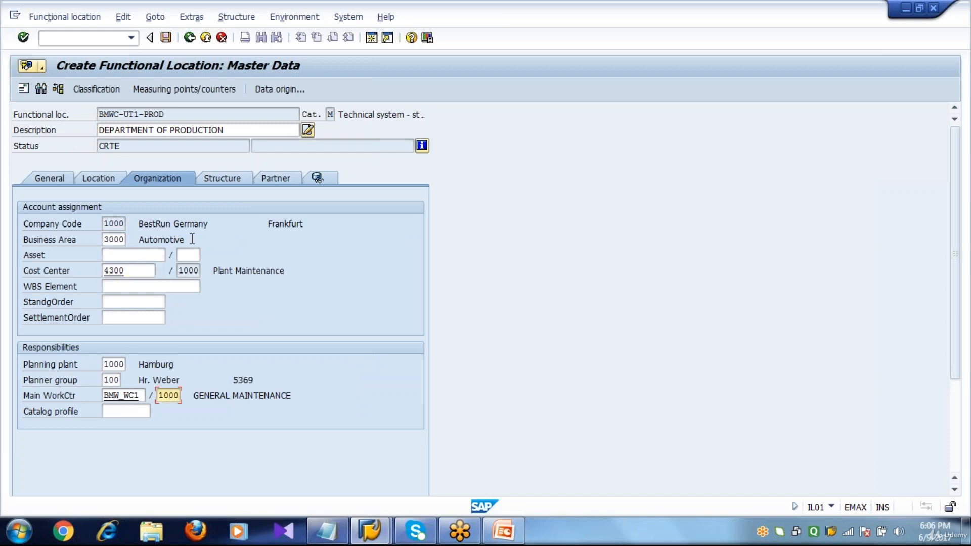
Step: Check the superior functional location in the structure data of BMWC-UT1-PROD and set the position to 3
left_click(224, 180)
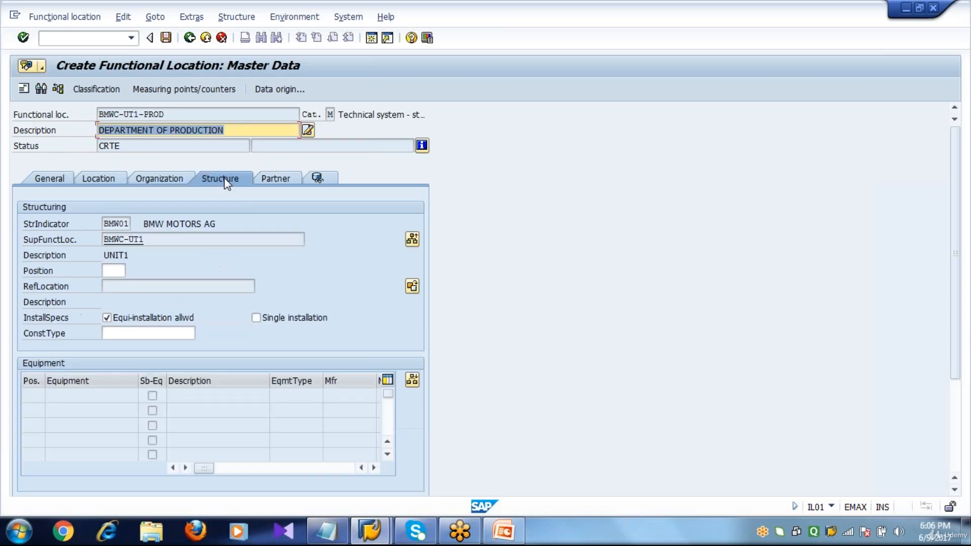
left_click(65, 241)
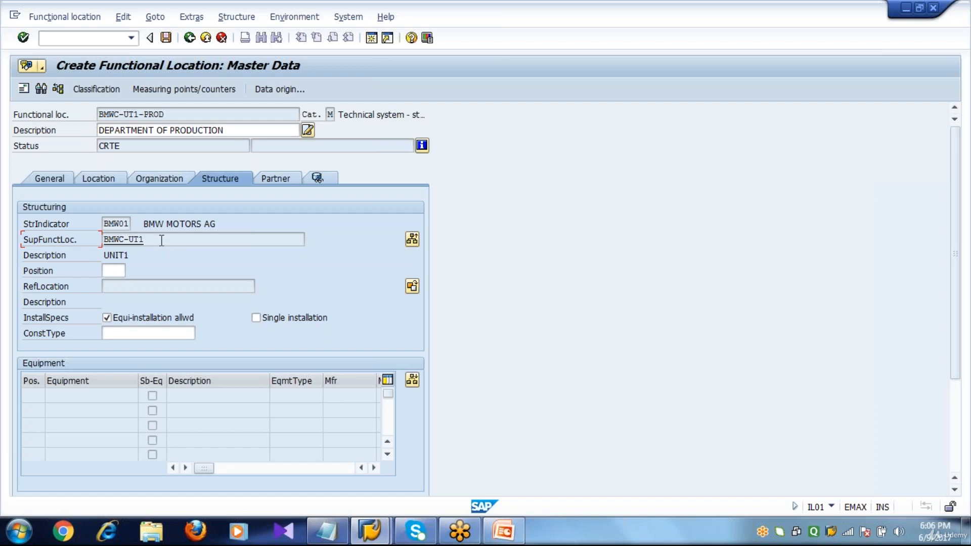
left_click_drag(154, 240, 95, 246)
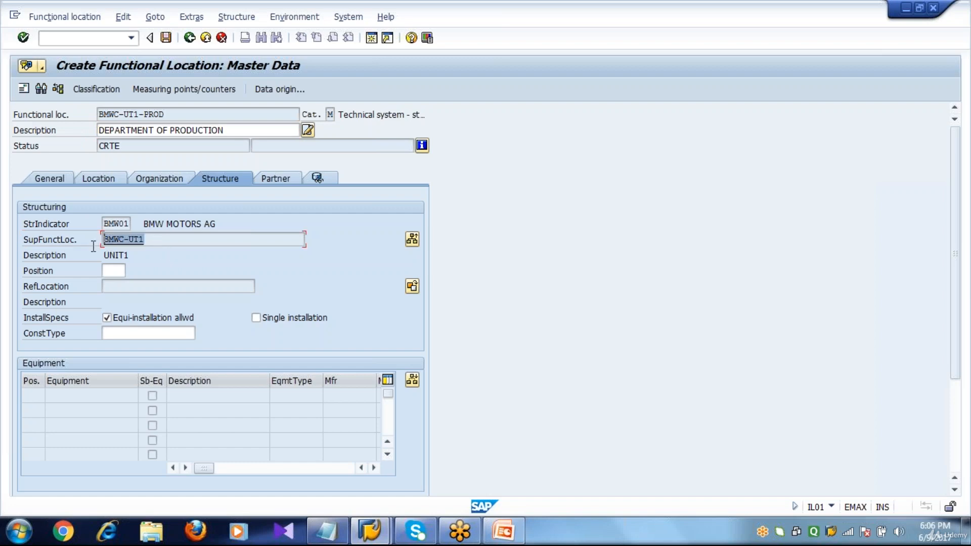
left_click(164, 240)
key("Tab")
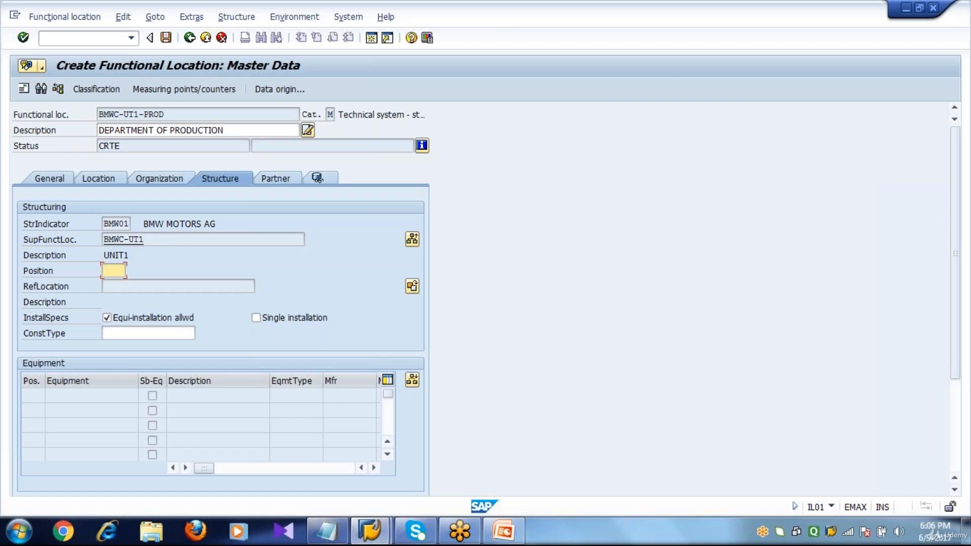
type("3")
key("Return")
Step: Add vendor 1000 as a partner of BMWC-UT1-PROD and save the functional location
left_click(265, 180)
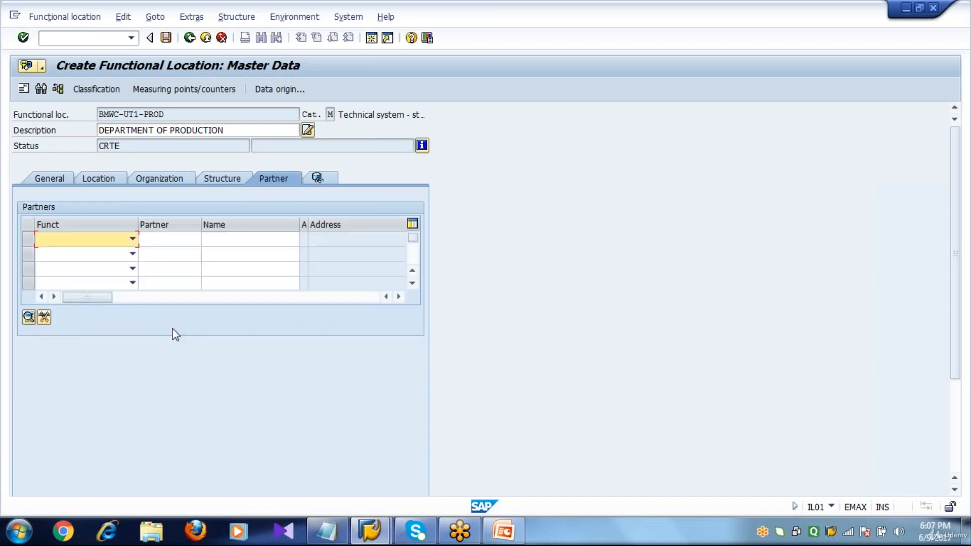
left_click(132, 239)
left_click(103, 275)
left_click(162, 241)
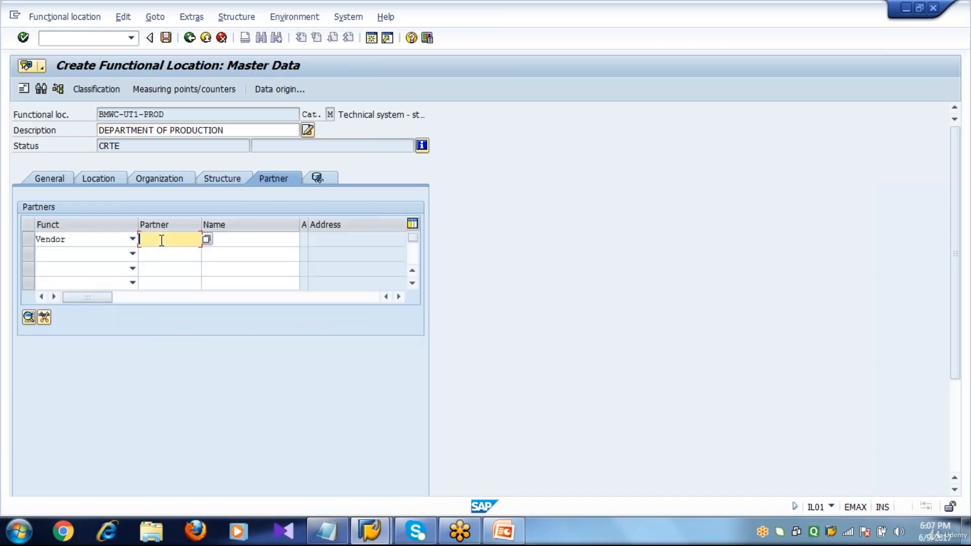
type("1000")
key("Tab")
type("S")
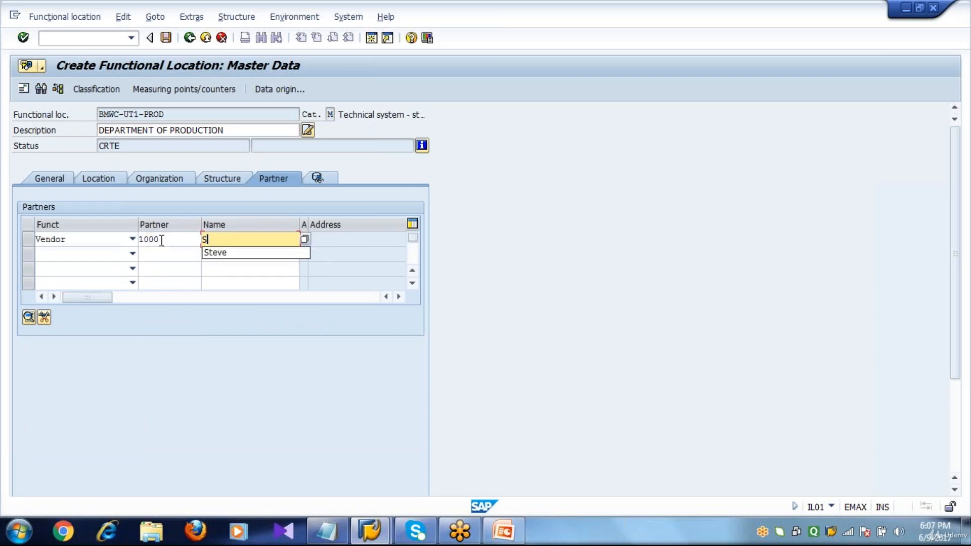
key("Down")
key("Return")
key("Return")
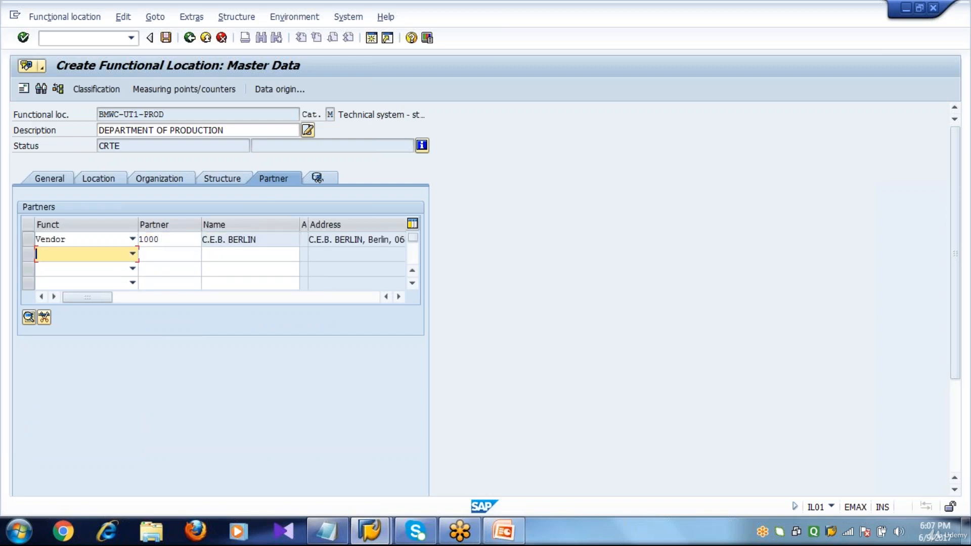
left_click(64, 183)
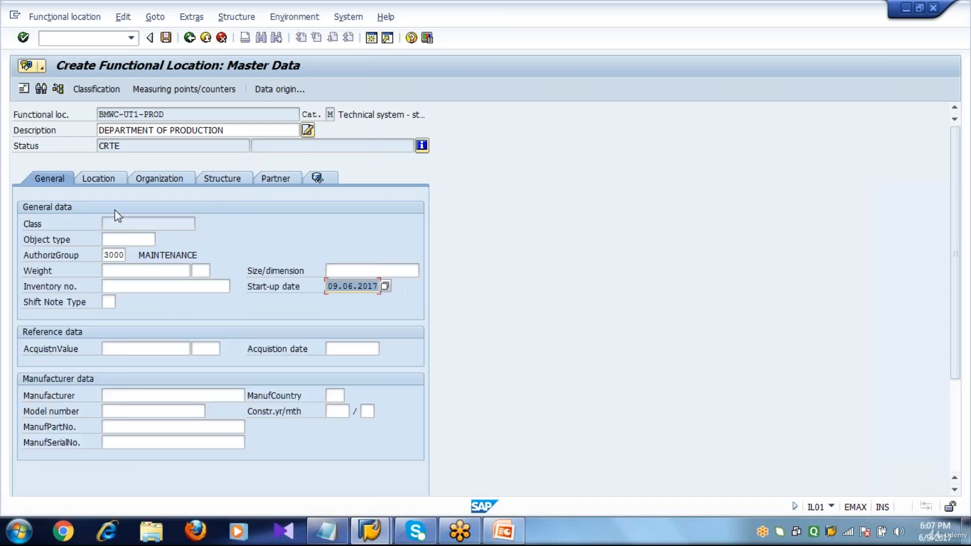
left_click(166, 39)
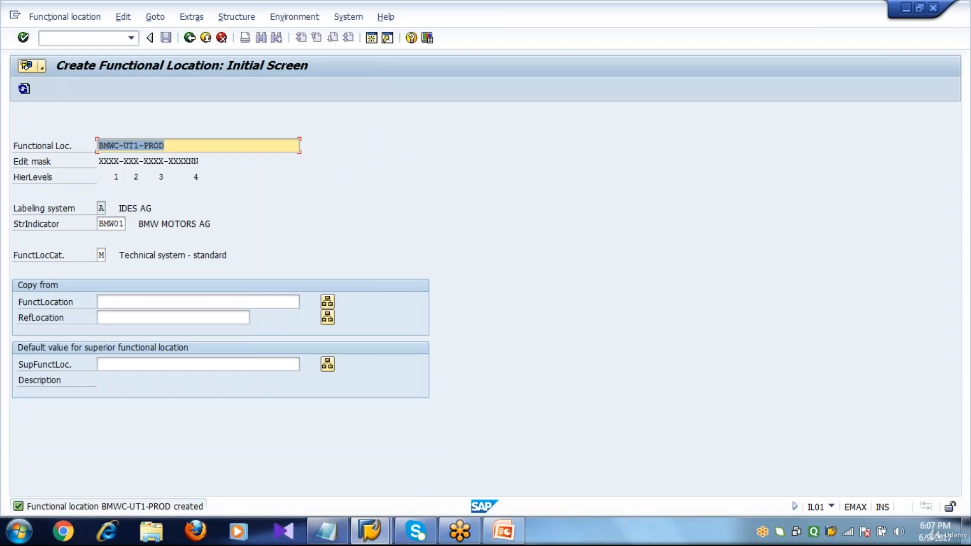
Step: Switch to Notepad and start a new line "FL4 -" below the FL3 entry of the notes
left_click(326, 532)
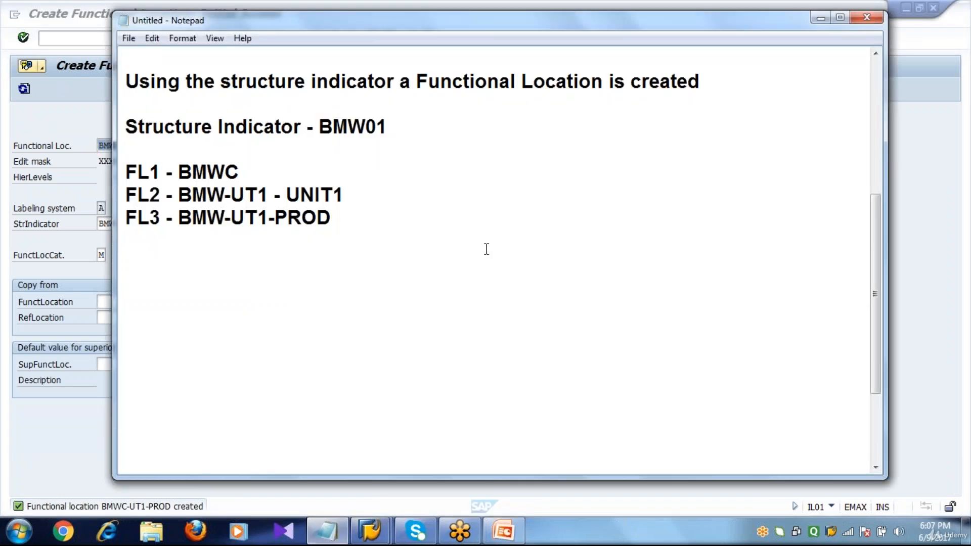
key("Return")
type("FL4 -")
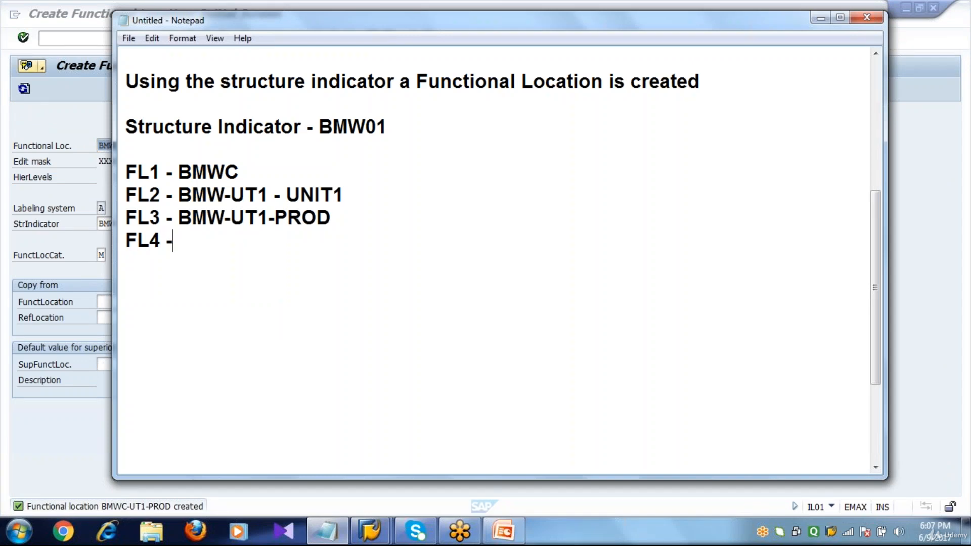
type(" BMW-U")
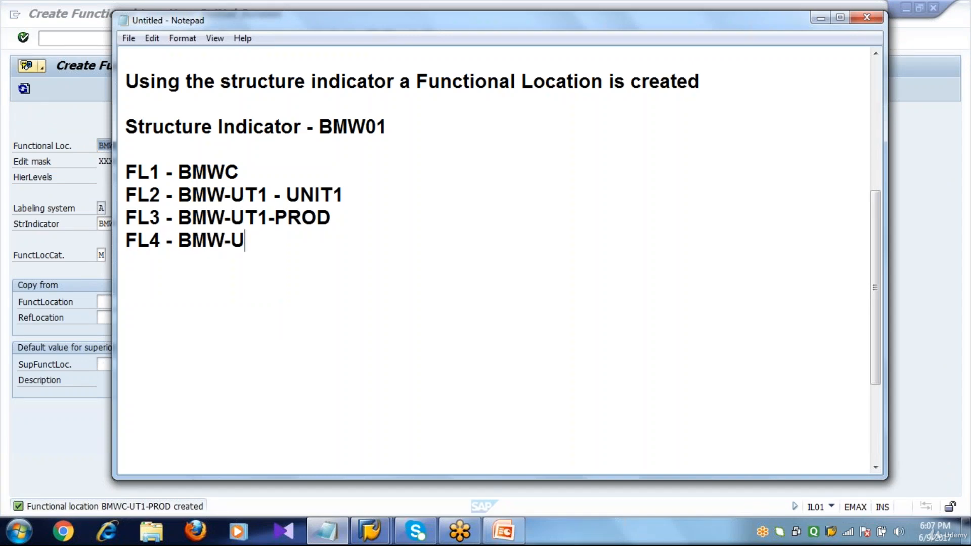
type("T1-PROD-")
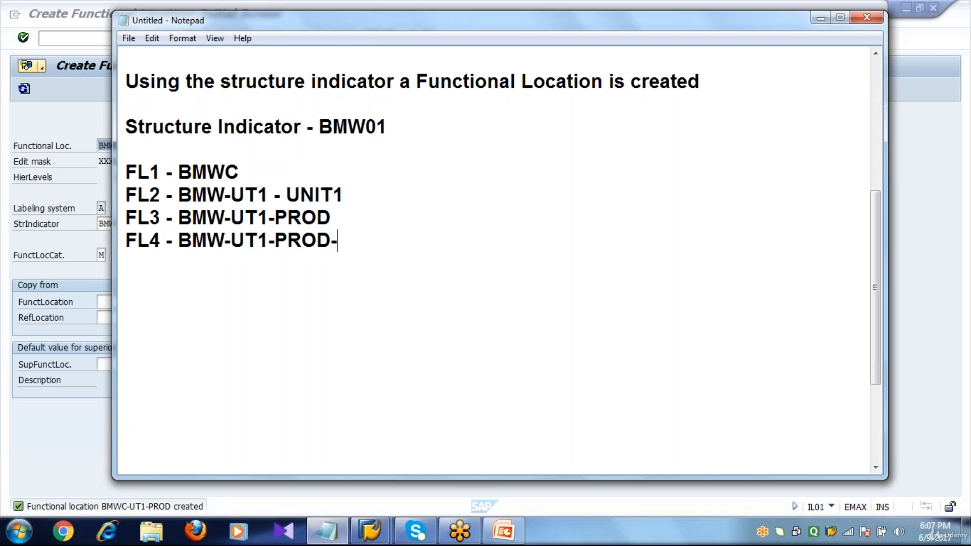
key("BackSpace")
key("BackSpace")
key("BackSpace")
key("BackSpace")
key("BackSpace")
key("BackSpace")
key("BackSpace")
key("BackSpace")
key("BackSpace")
key("BackSpace")
key("BackSpace")
key("BackSpace")
key("BackSpace")
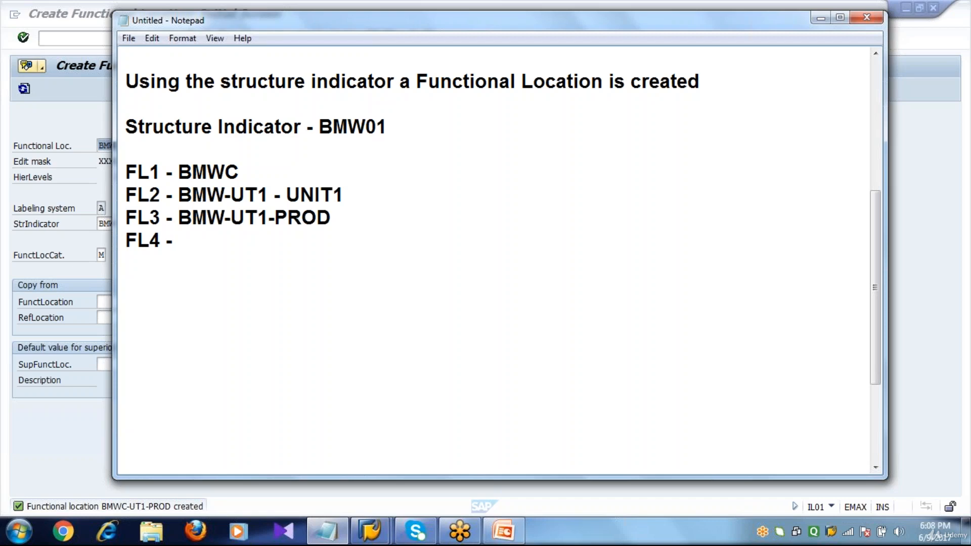
Step: Enter BMW-UT2 on the FL4 line of the notes and delete UNIT1 from the FL2 line
type("BMW")
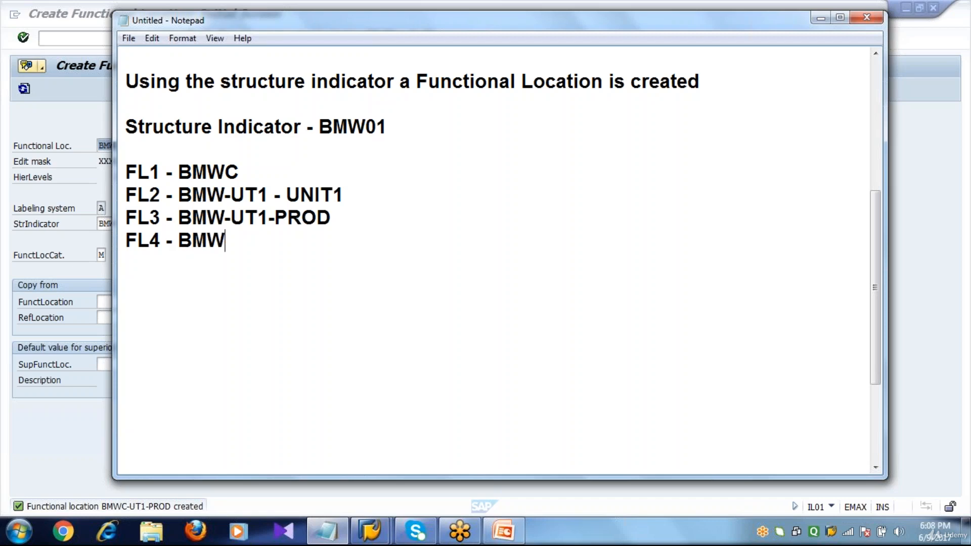
type("-UT2")
left_click(361, 197)
key("BackSpace")
key("BackSpace")
key("BackSpace")
key("BackSpace")
key("BackSpace")
key("BackSpace")
key("BackSpace")
key("BackSpace")
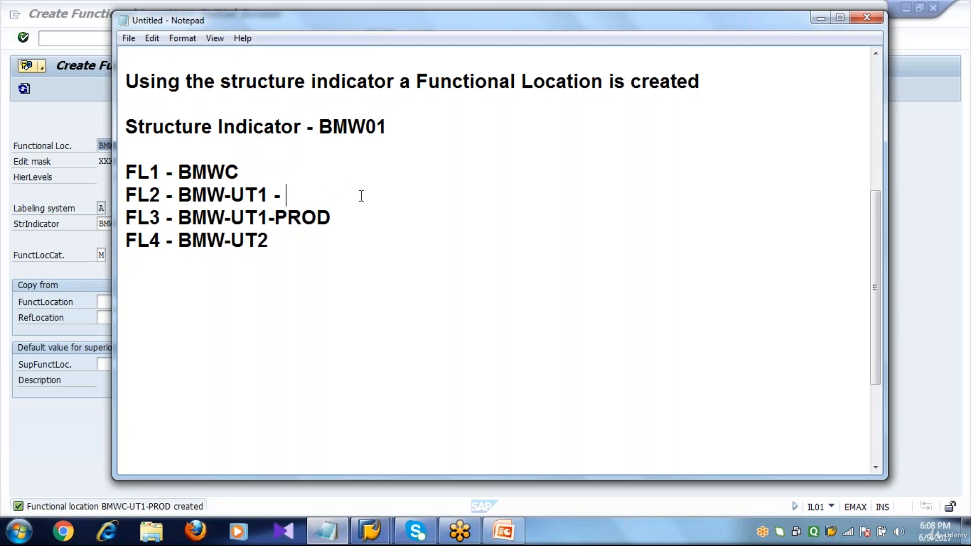
Step: Switch back to SAP and open the master data for a new functional location BMWC-UT2 with structure indicator BMW01 and category M
left_click(56, 251)
left_click(190, 146)
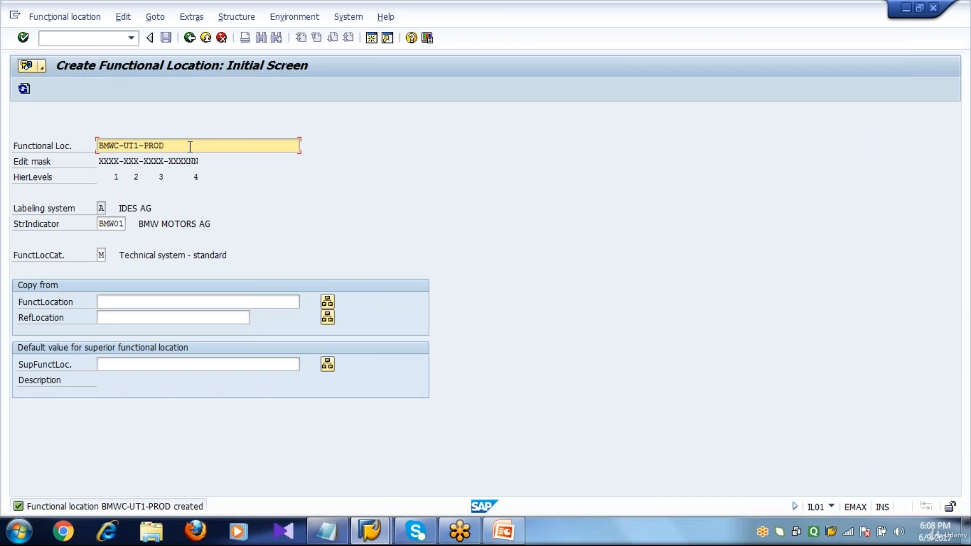
key("BackSpace")
key("BackSpace")
key("BackSpace")
key("BackSpace")
key("BackSpace")
key("BackSpace")
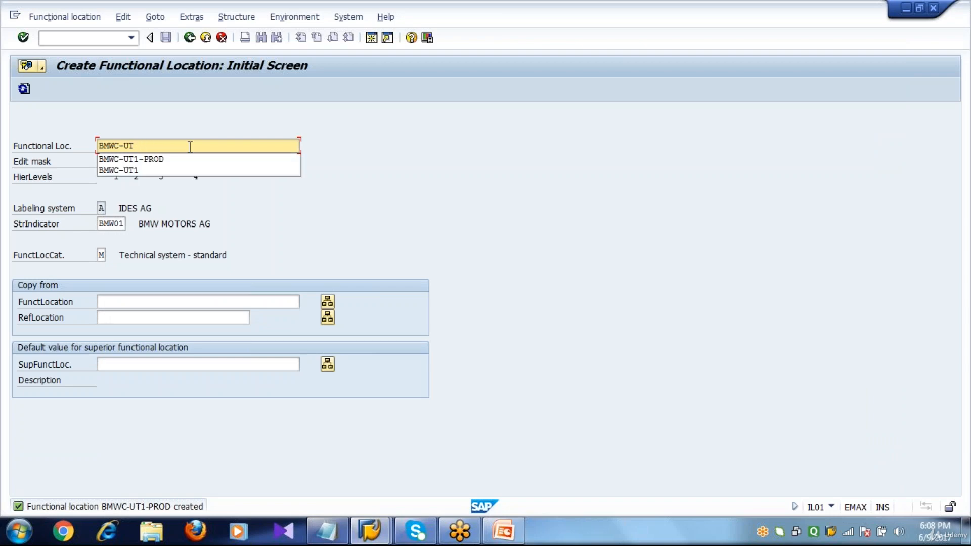
type("2")
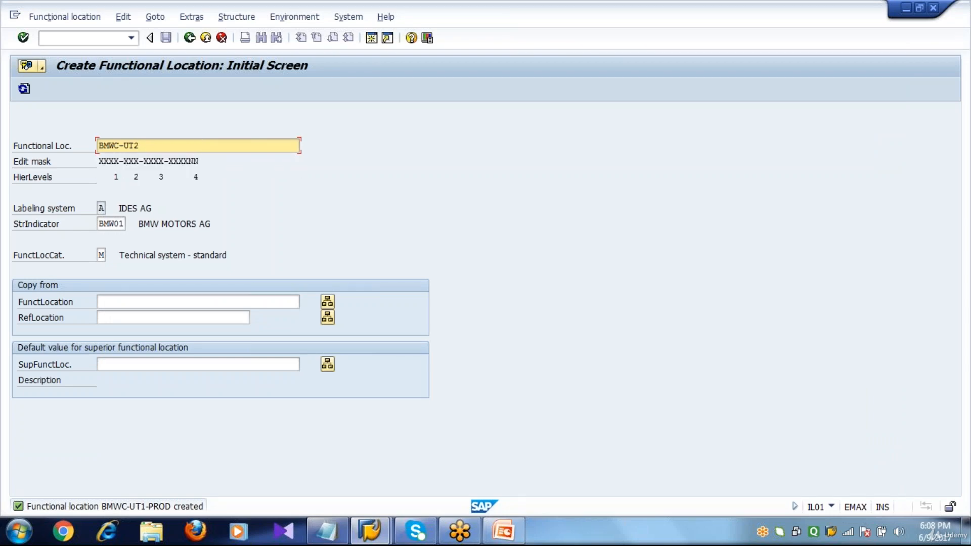
left_click(120, 224)
left_click(101, 255)
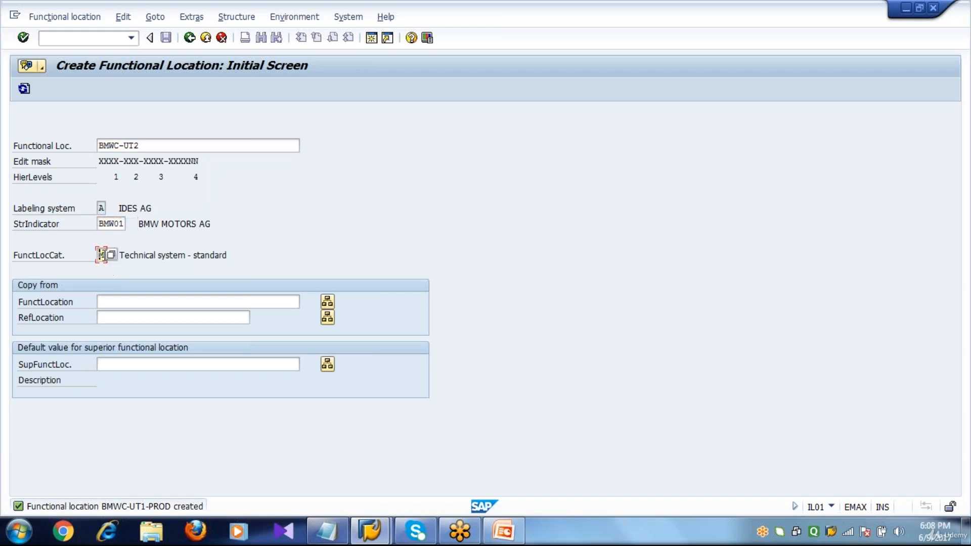
left_click(183, 145)
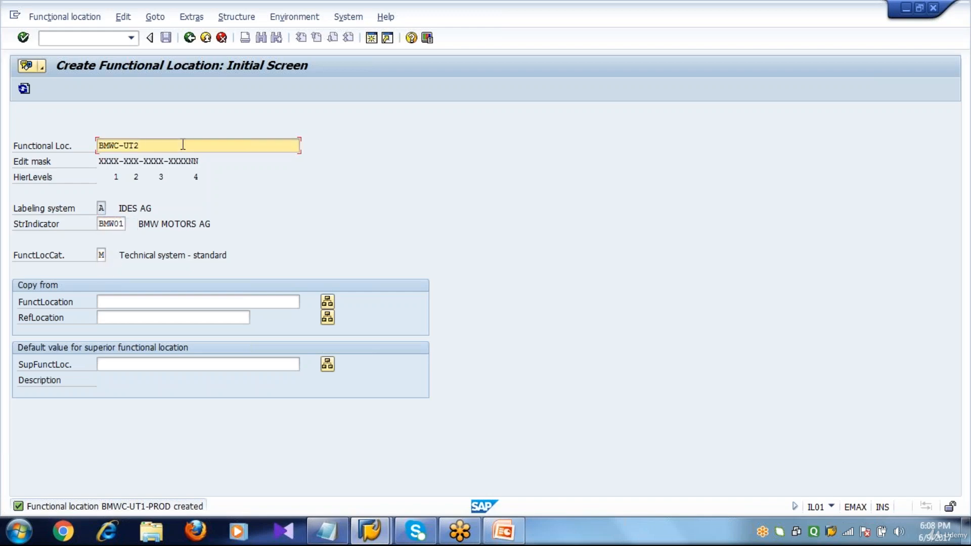
key("Return")
Step: Set the description of functional location BMWC-UT2 to UNIT2
type("UNIT")
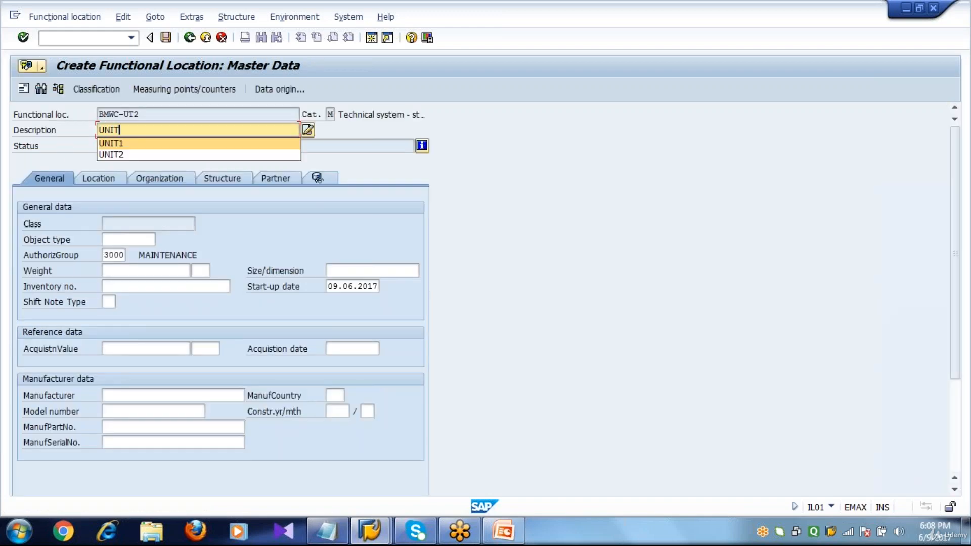
type("2")
key("ctrl+a")
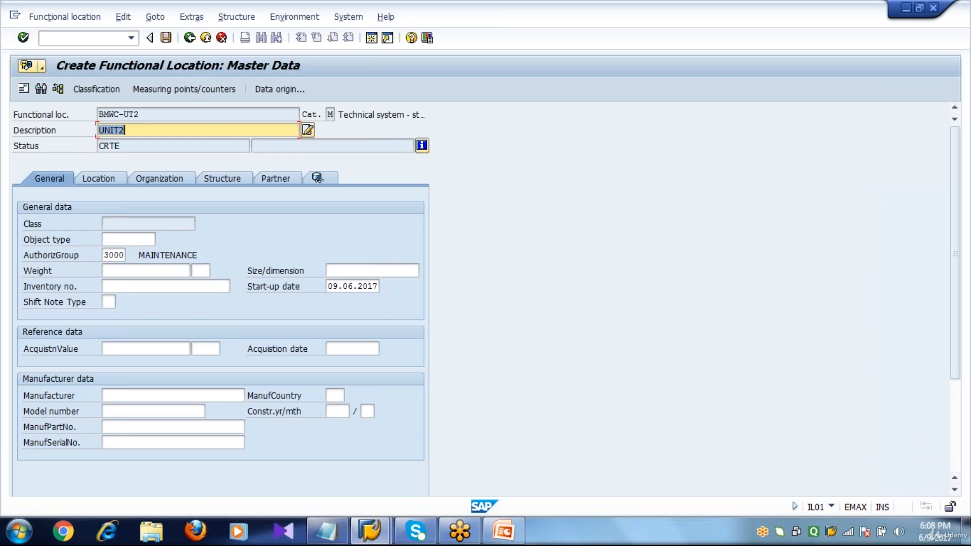
Step: Check the authorization group, start-up date and location of BMWC-UT2, and open its organization data
left_click(113, 255)
left_click(343, 287)
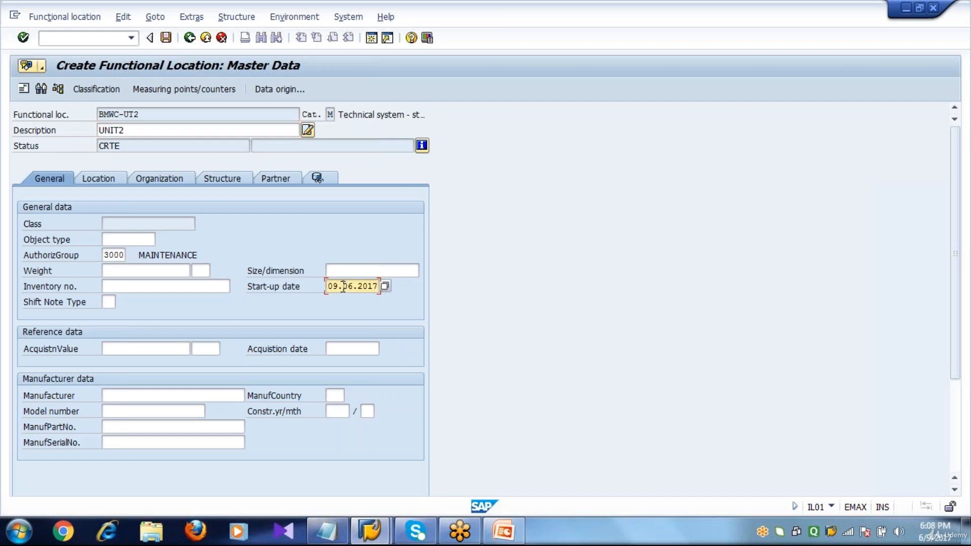
left_click(108, 180)
left_click(126, 237)
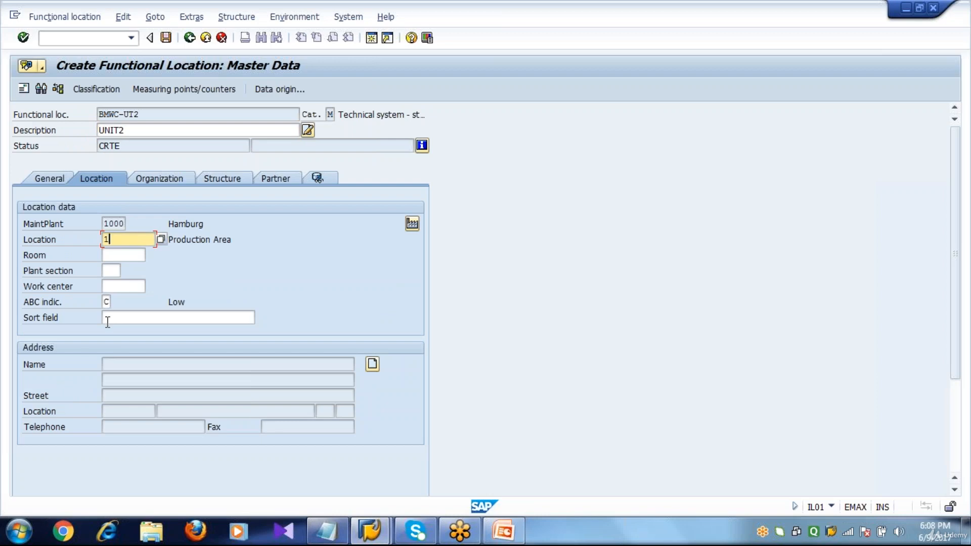
left_click(151, 187)
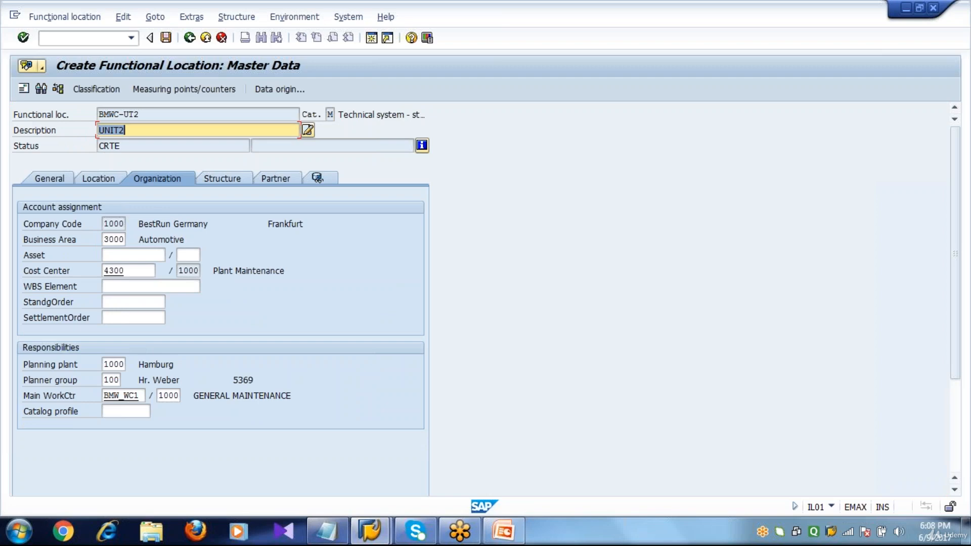
Step: Check the superior functional location and the position field in the structure data of BMWC-UT2
left_click(232, 178)
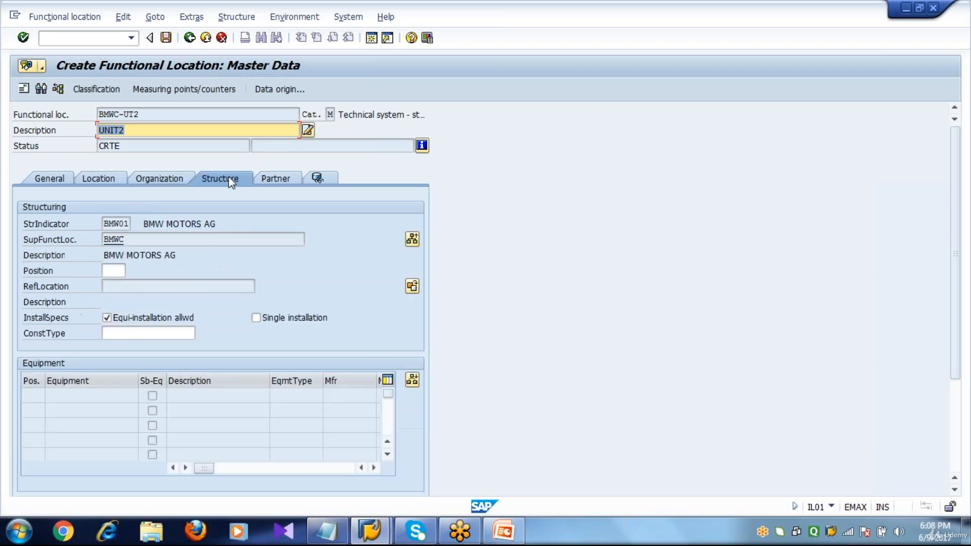
left_click(145, 238)
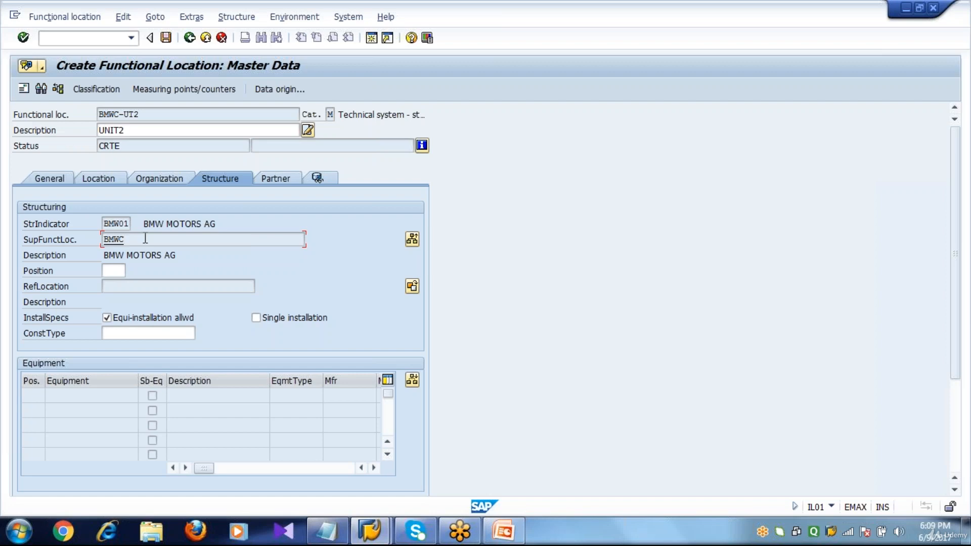
left_click(145, 238)
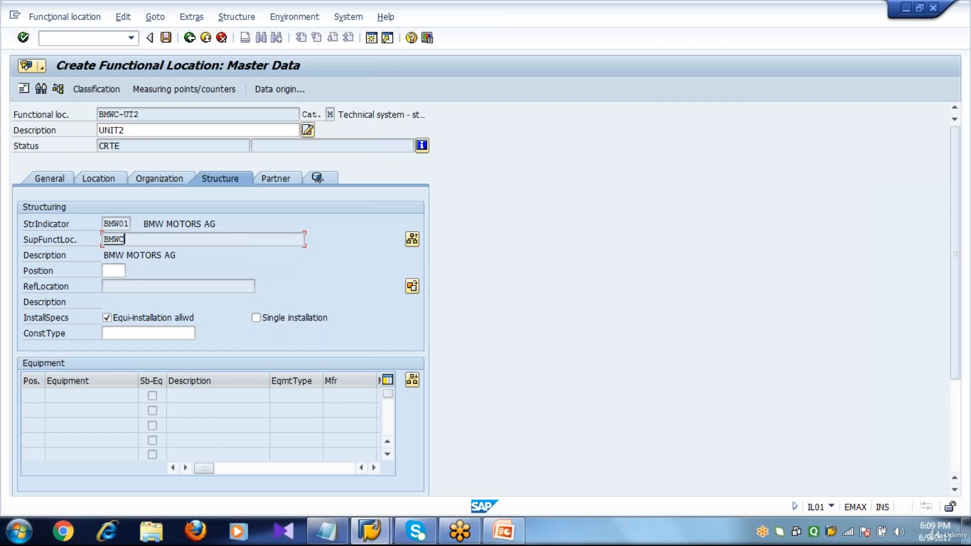
left_click(115, 270)
Step: Assign partner 1000 as vendor to functional location BMWC-UT2 and save the functional location
left_click(277, 183)
left_click(133, 239)
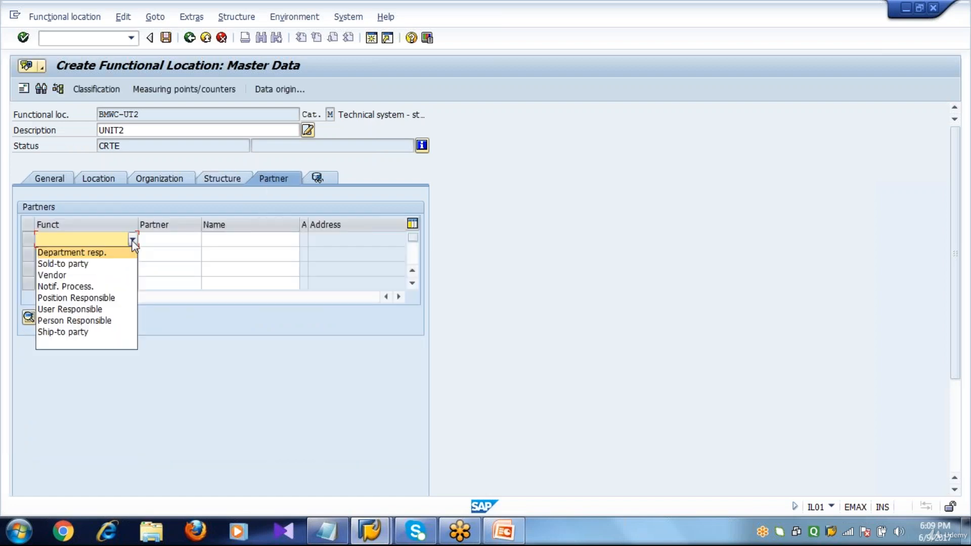
left_click(103, 276)
left_click(171, 244)
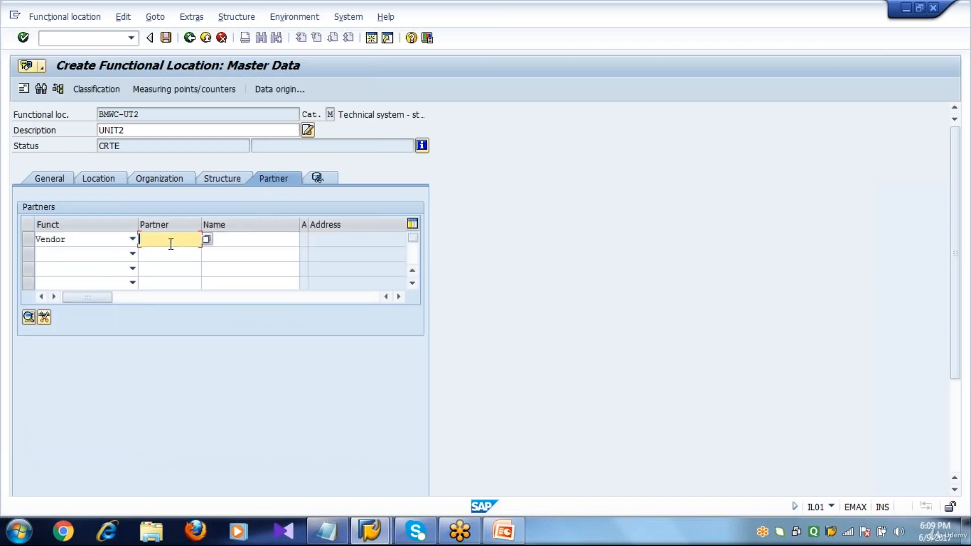
type("1000")
key("Tab")
type("S")
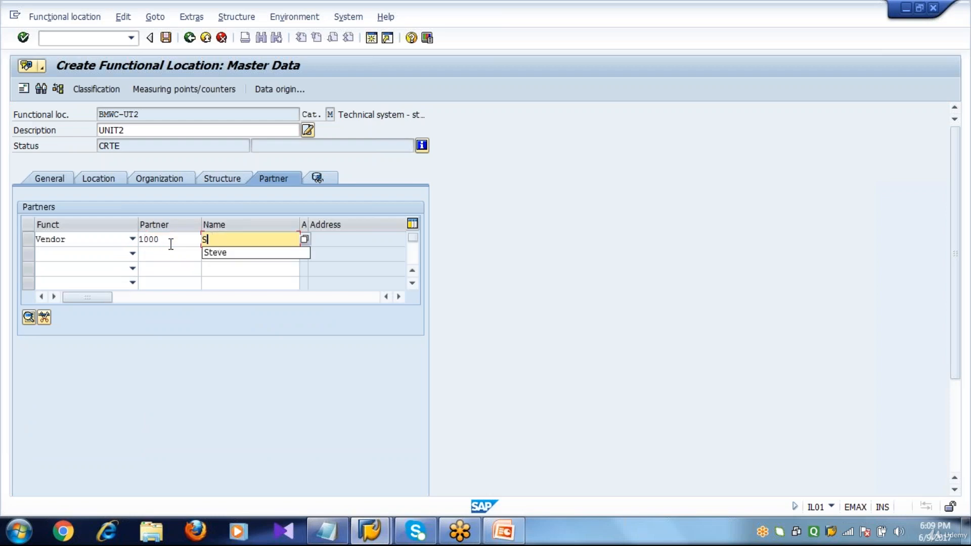
key("Down")
key("Return")
key("Return")
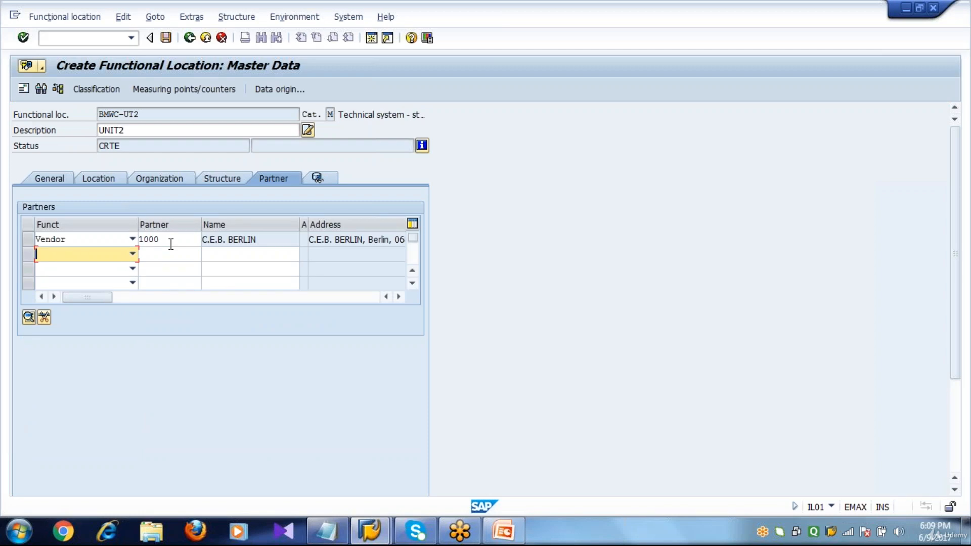
left_click(227, 178)
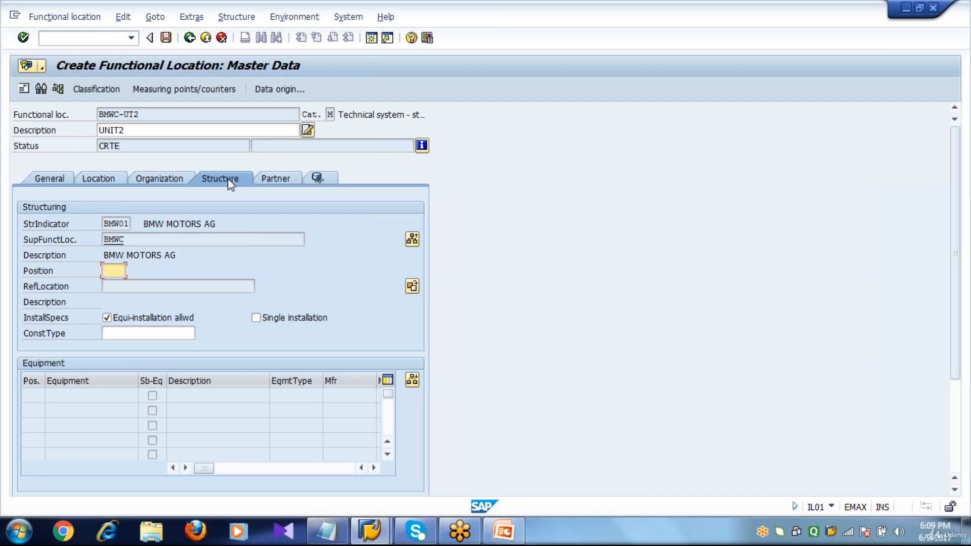
left_click(166, 38)
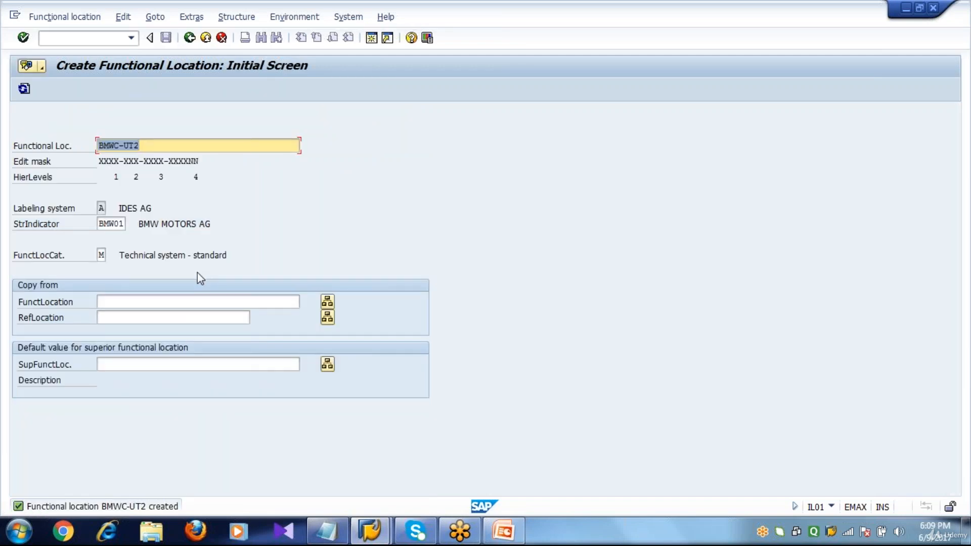
Step: Switch to Notepad and add the line "FL5 - BMW-UNT1-PROD-SHMC01" below the FL4 entry
left_click(328, 532)
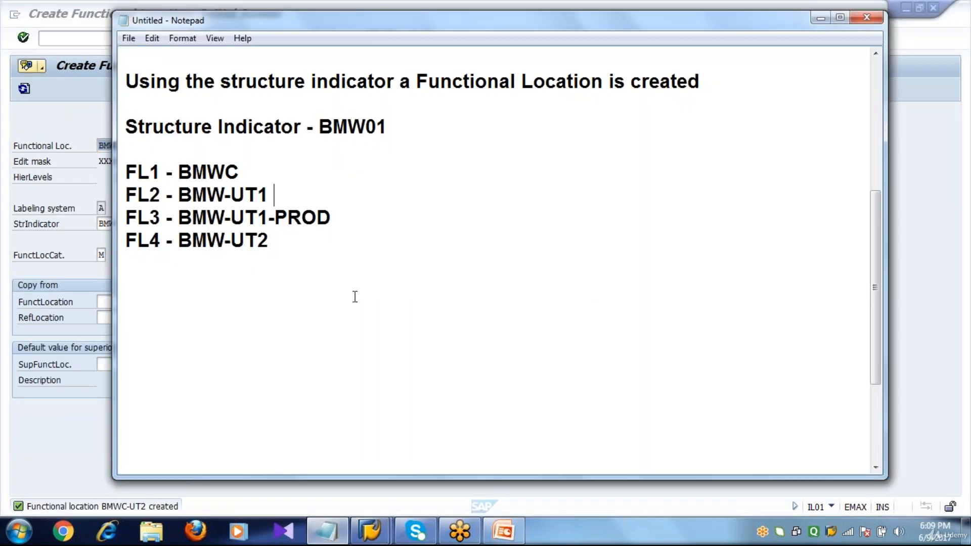
left_click(296, 238)
key("Return")
type("FL")
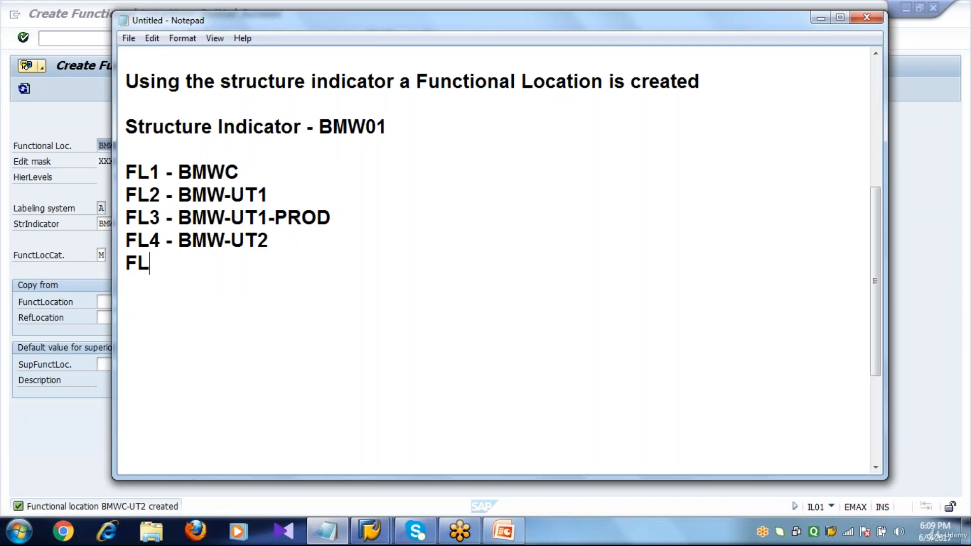
type("5 - BMW-")
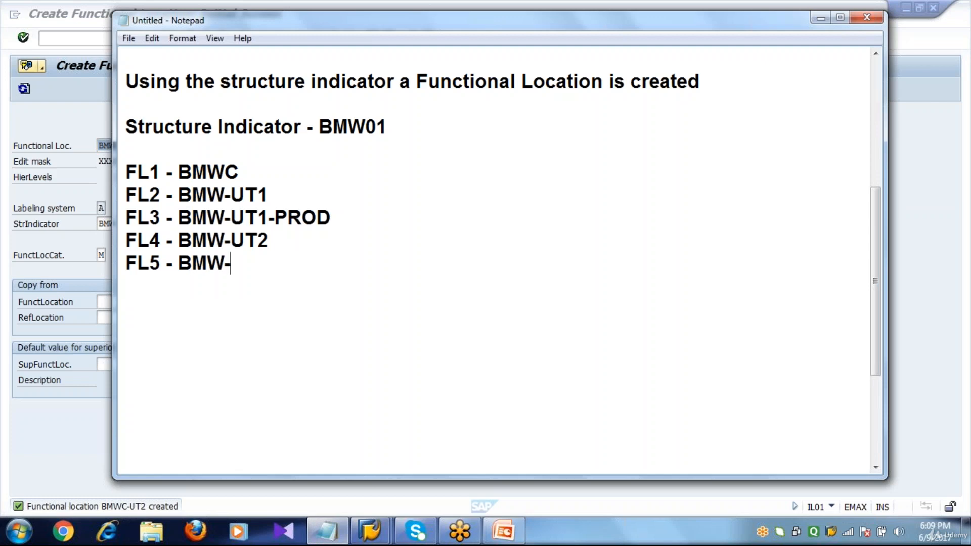
type("UNT1")
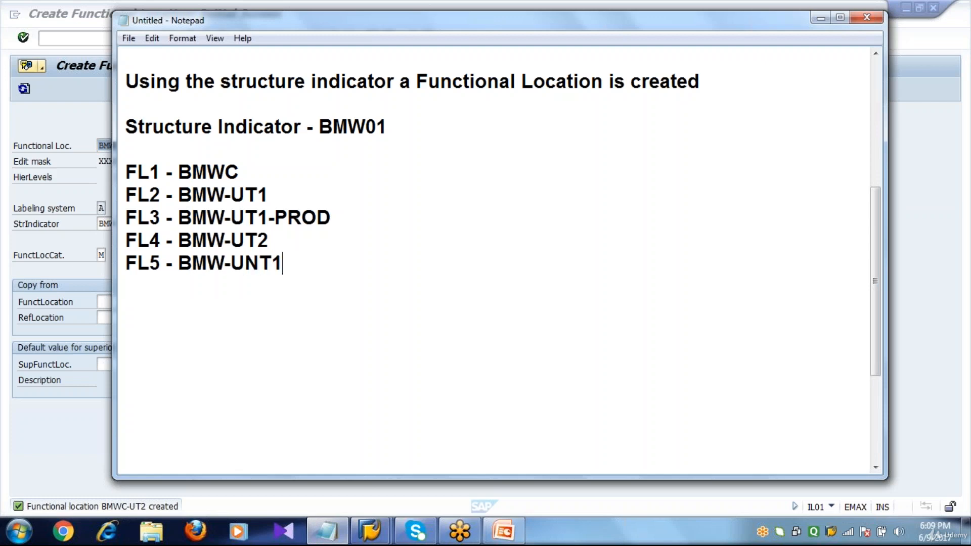
type("-PRO")
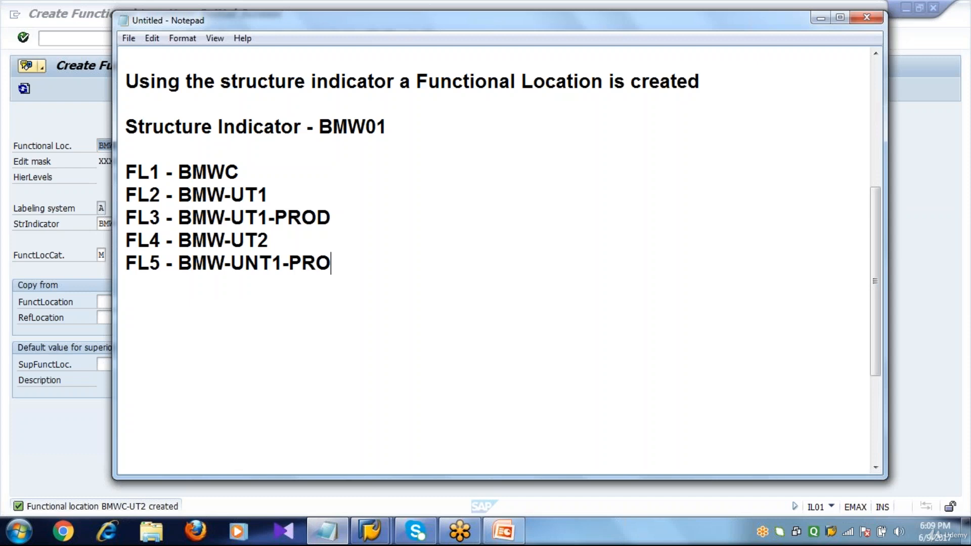
type("D-SHM")
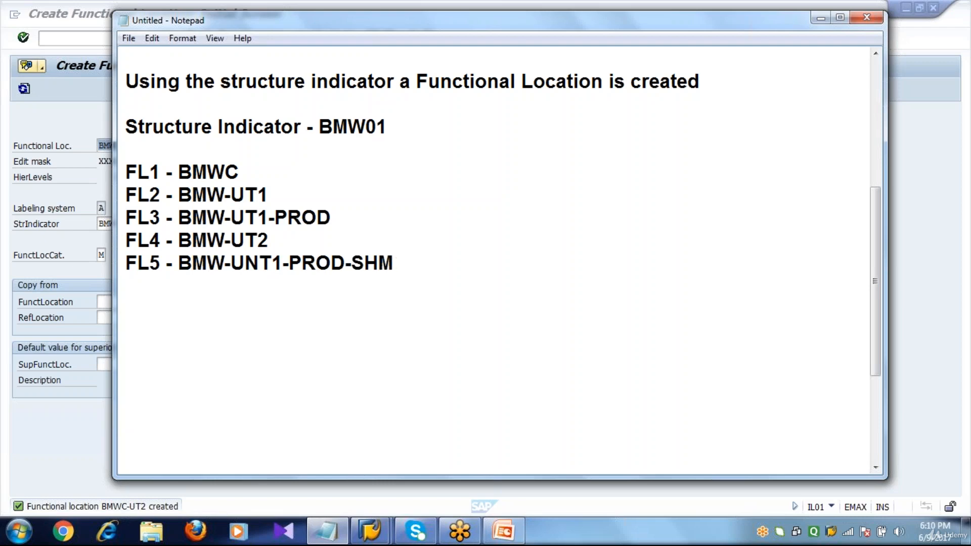
type("C01")
Step: Switch back to SAP and open the master data for a new functional location BMWC-UT1-PROD-SHMC01
left_click(55, 257)
left_click(186, 148)
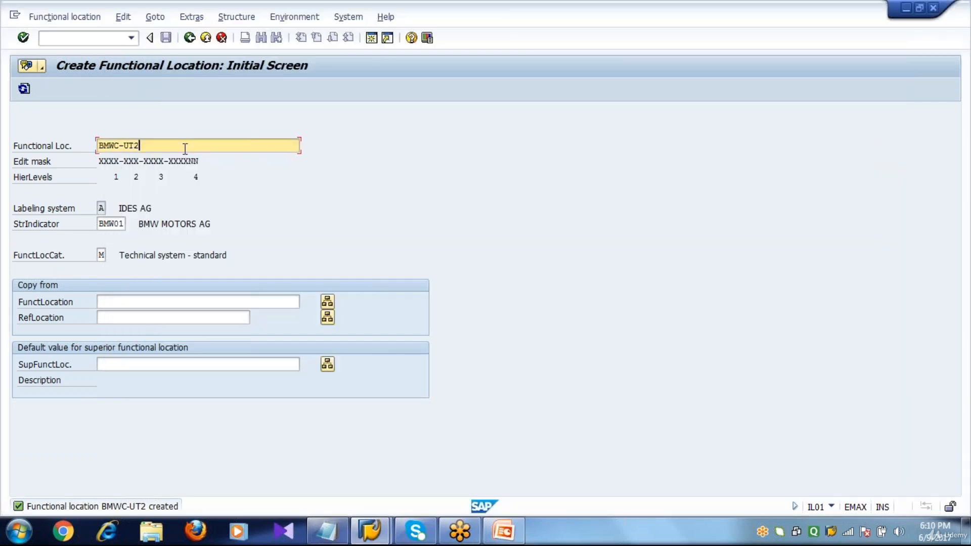
key("BackSpace")
key("Down")
key("Down")
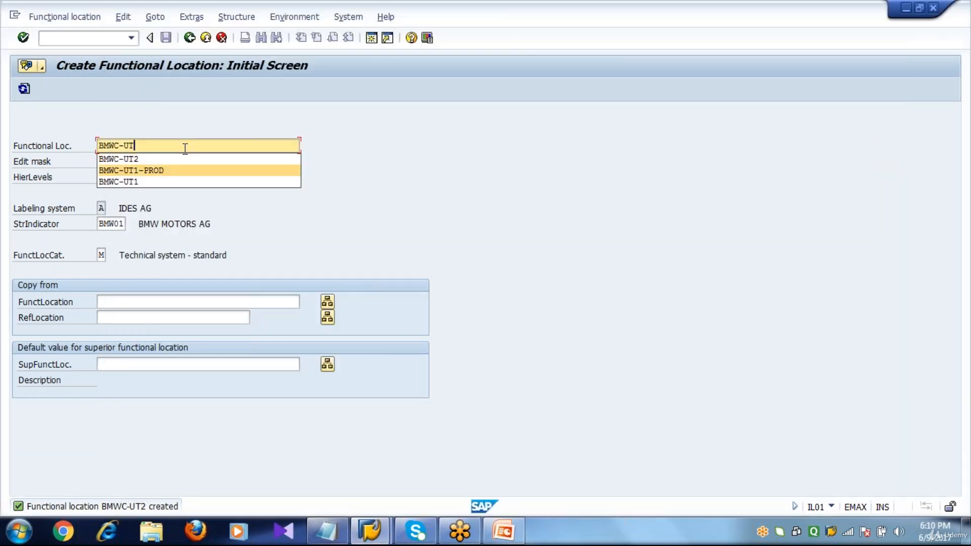
key("Return")
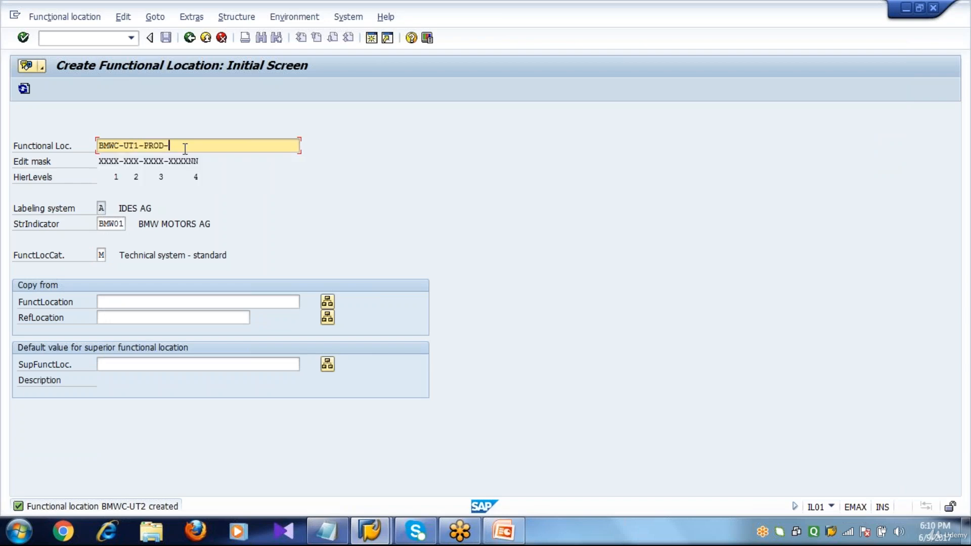
type("-SHMC01")
key("Return")
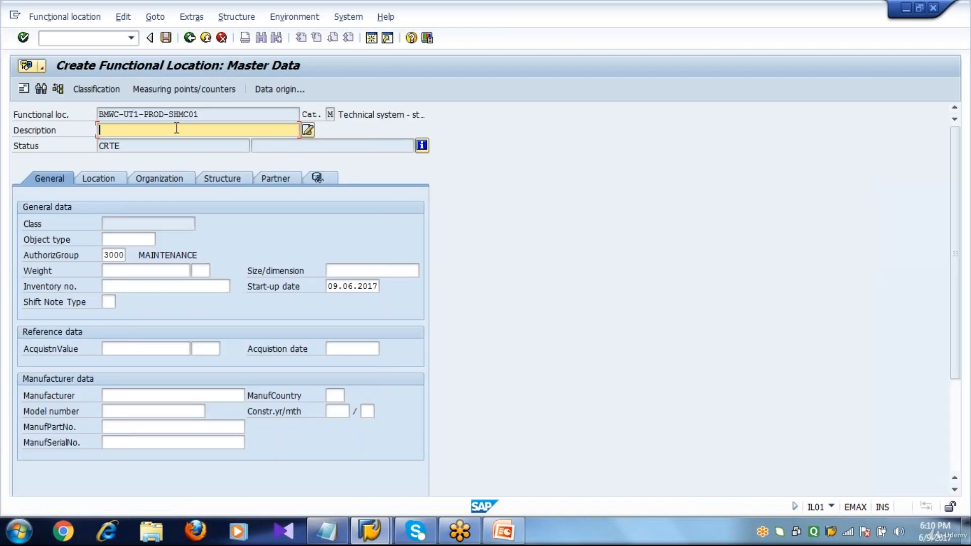
Step: Set the description of functional location BMWC-UT1-PROD-SHMC01 to CNC SHEARING MACHINE 300 TONS
type("CN")
key("Down")
key("Return")
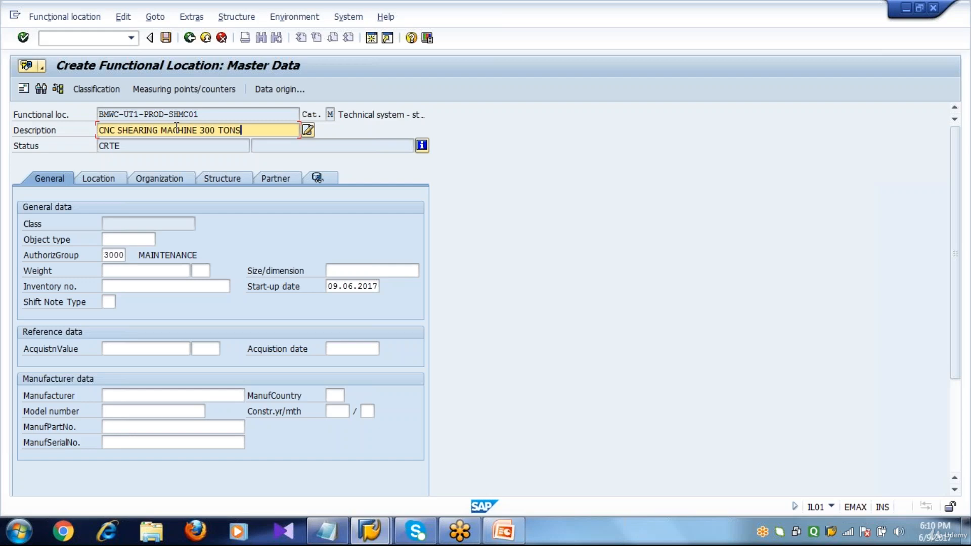
Step: Look through the possible object types and open the customizing activity Define Types of Technical Objects without specifying a project
left_click(130, 238)
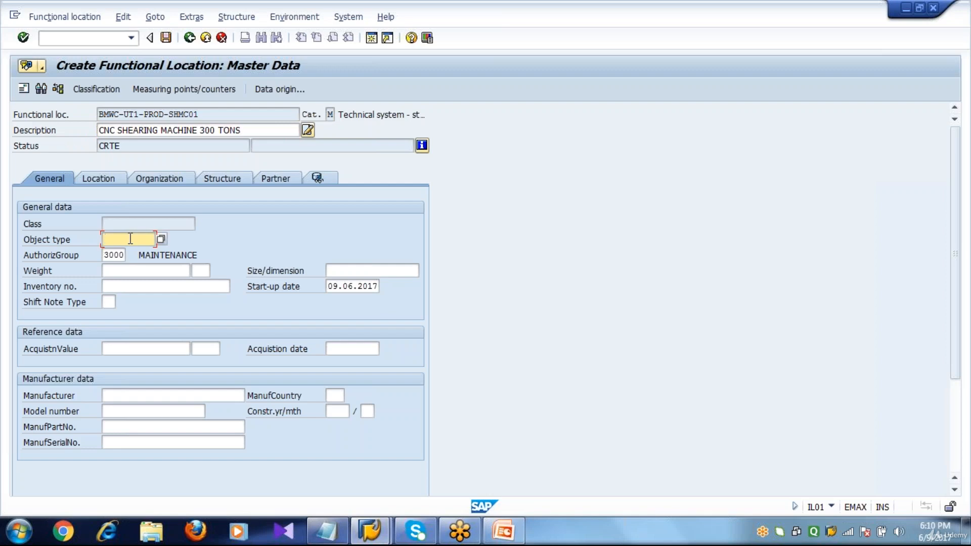
left_click(161, 239)
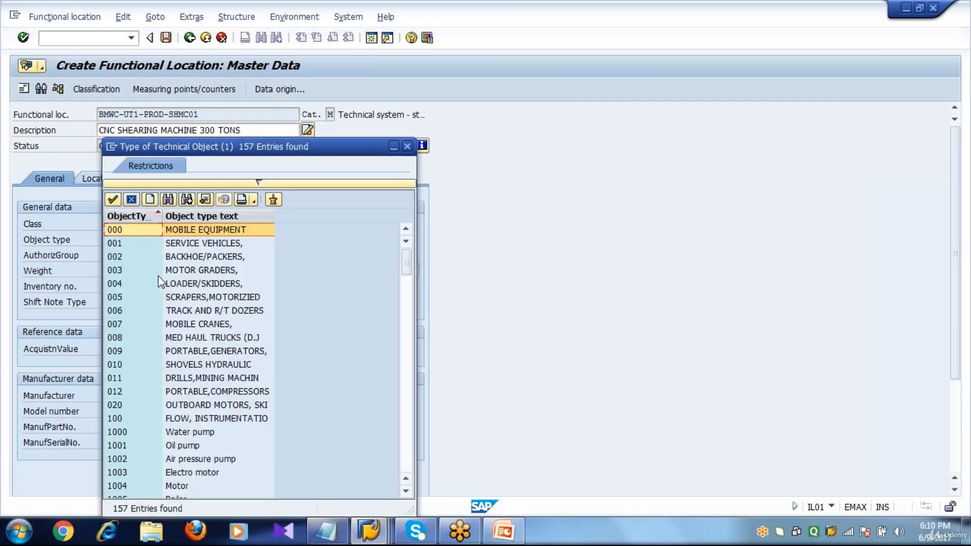
left_click(407, 468)
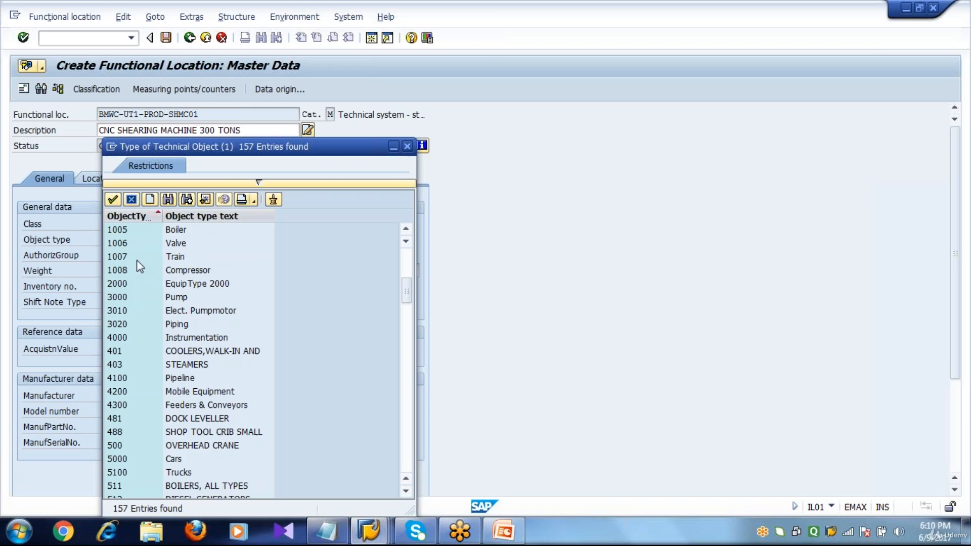
left_click(150, 199)
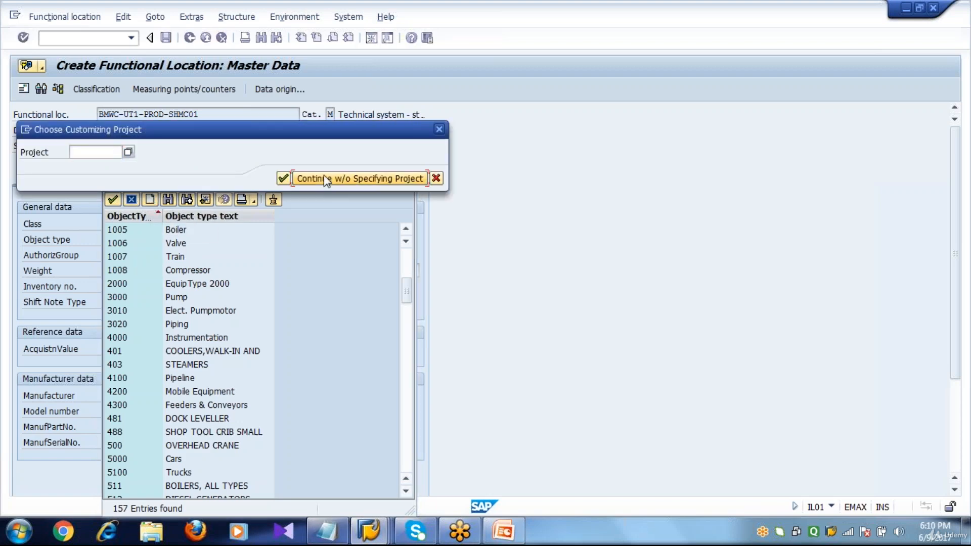
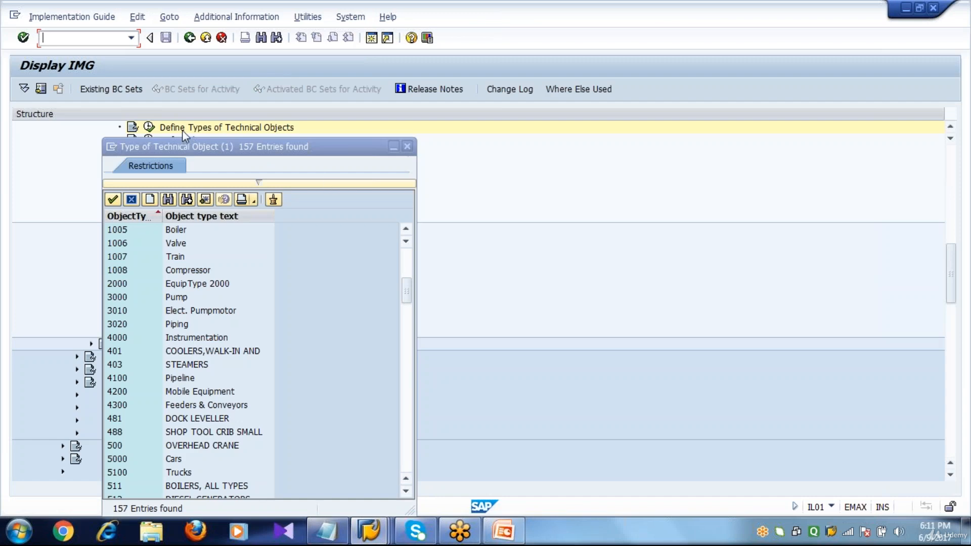
left_click(182, 130)
left_click(149, 128)
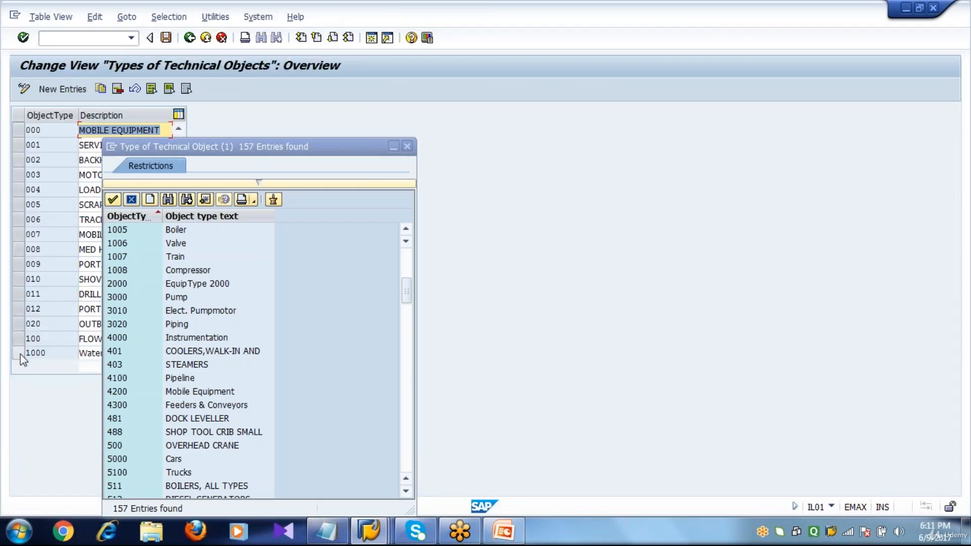
Step: Copy object type 1000 (Water pump) and give the copy the key 1009
left_click(21, 353)
left_click(101, 90)
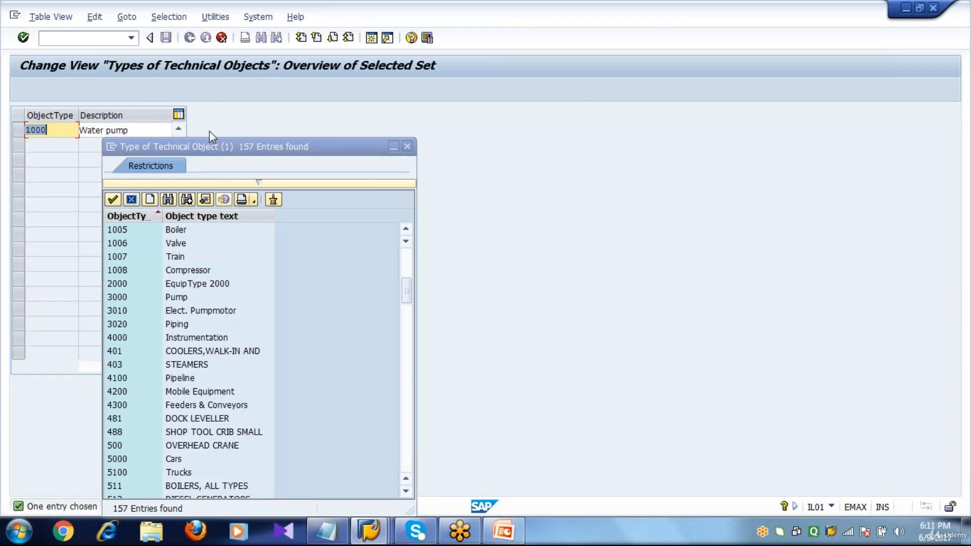
type("1009")
key("Tab")
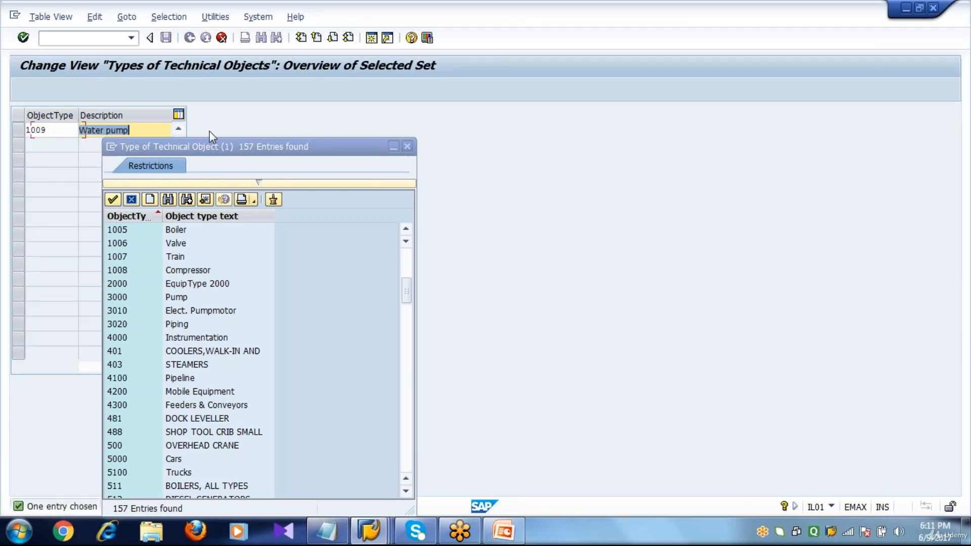
Step: Set the description of object type 1009 to CNC Machine and accept the copied entry
type("CNC")
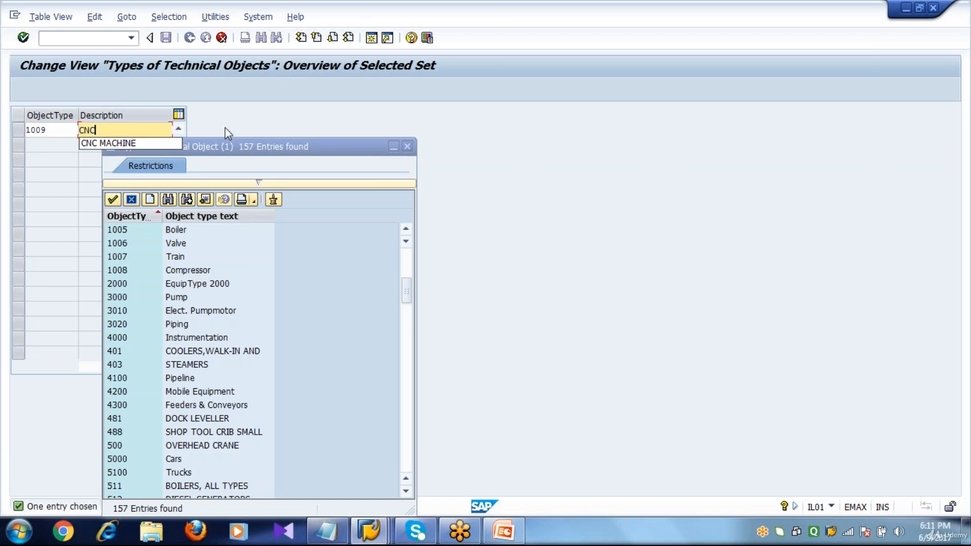
left_click(408, 148)
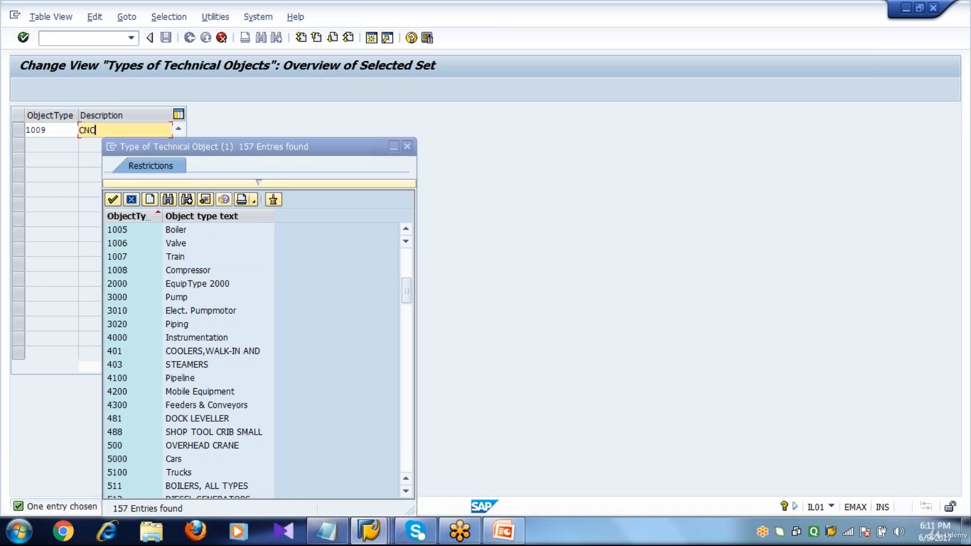
type("M")
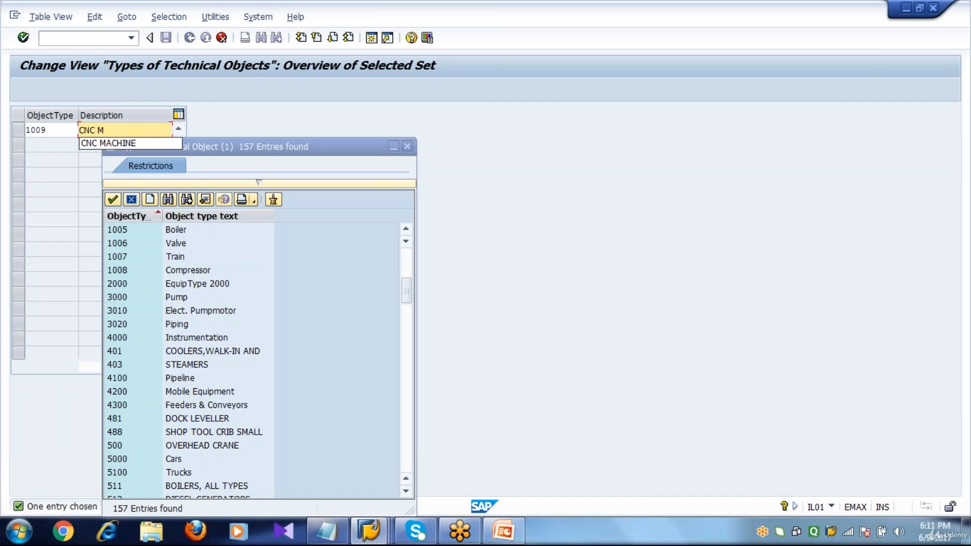
key("Down")
key("Return")
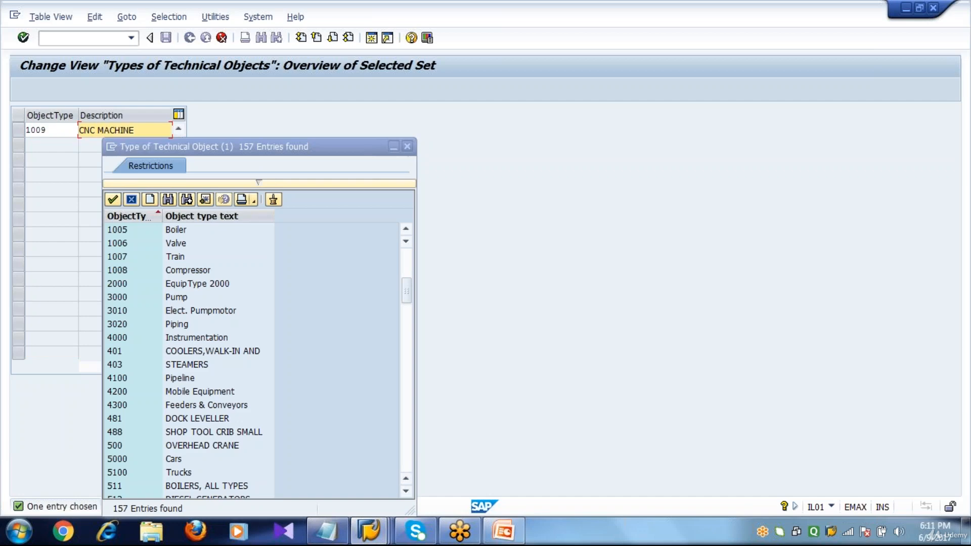
key("BackSpace")
key("BackSpace")
key("BackSpace")
key("BackSpace")
key("BackSpace")
key("BackSpace")
type("achine")
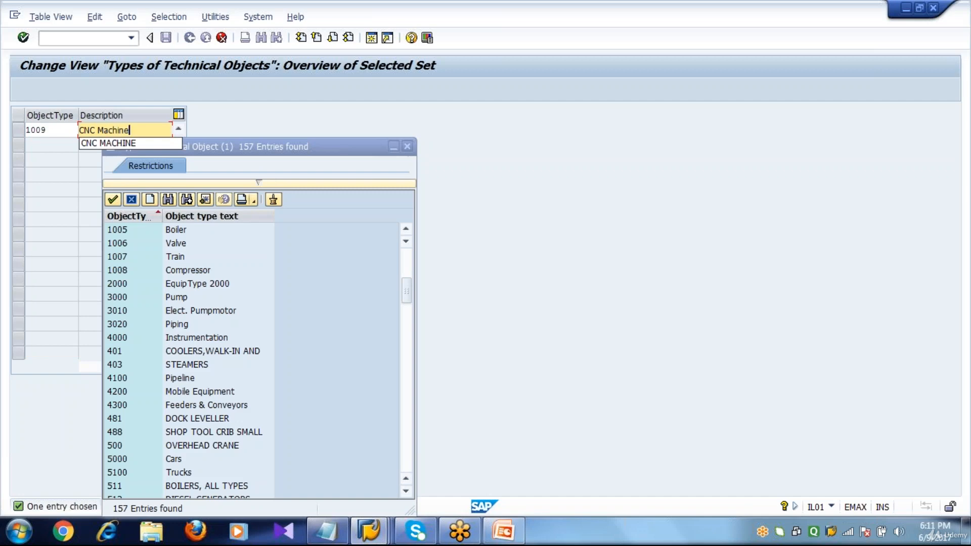
key("Return")
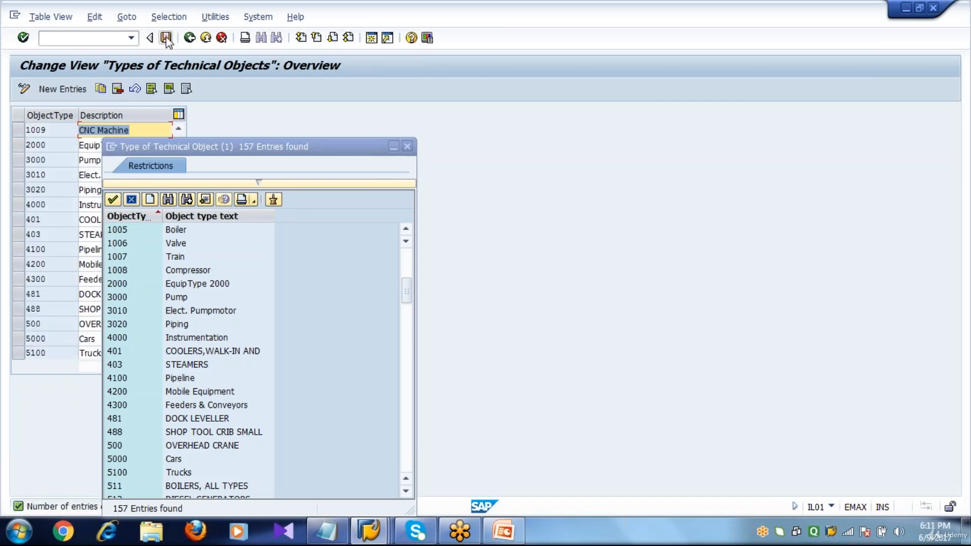
Step: Save the new object type, leave customizing and return to the object type field of BMWC-UT1-PROD-SHMC01
left_click(166, 38)
key("Return")
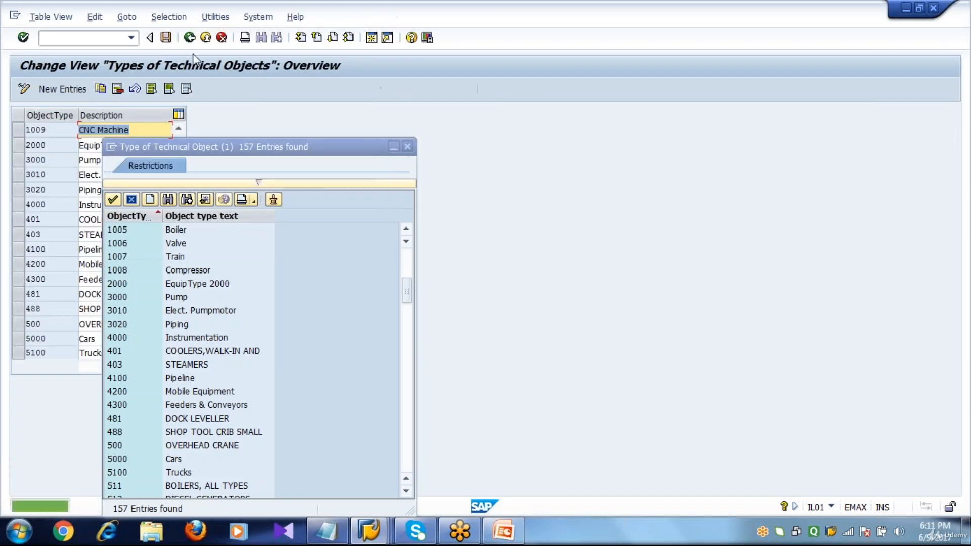
left_click(404, 147)
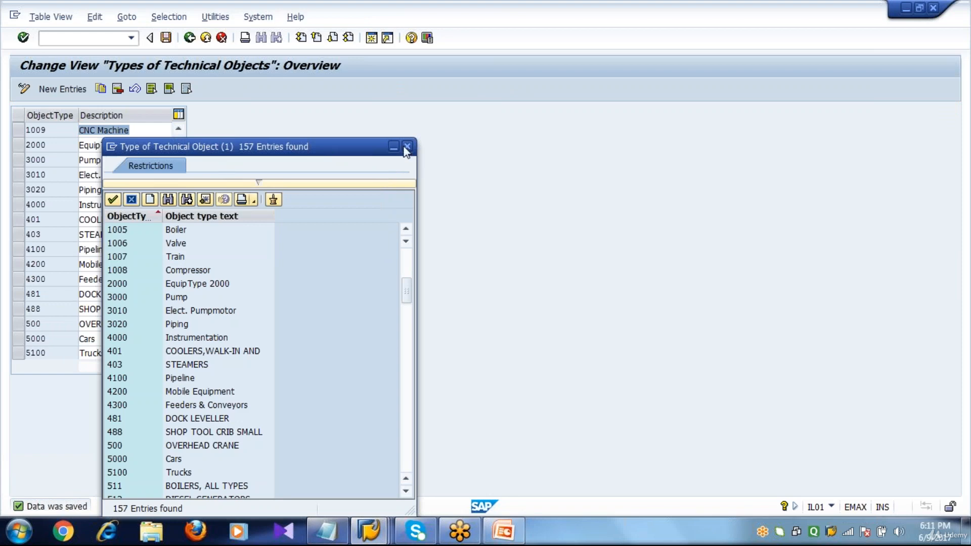
left_click(189, 38)
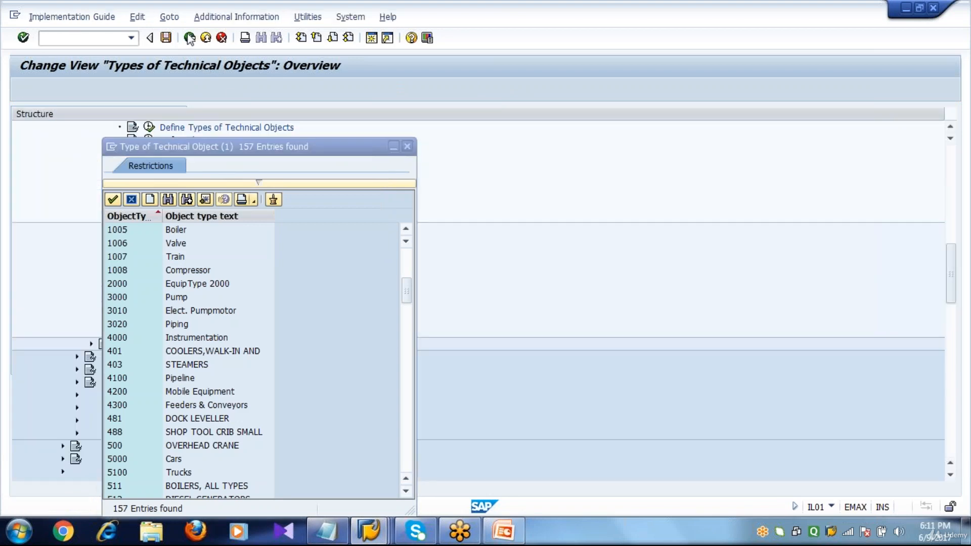
left_click(408, 146)
left_click(137, 239)
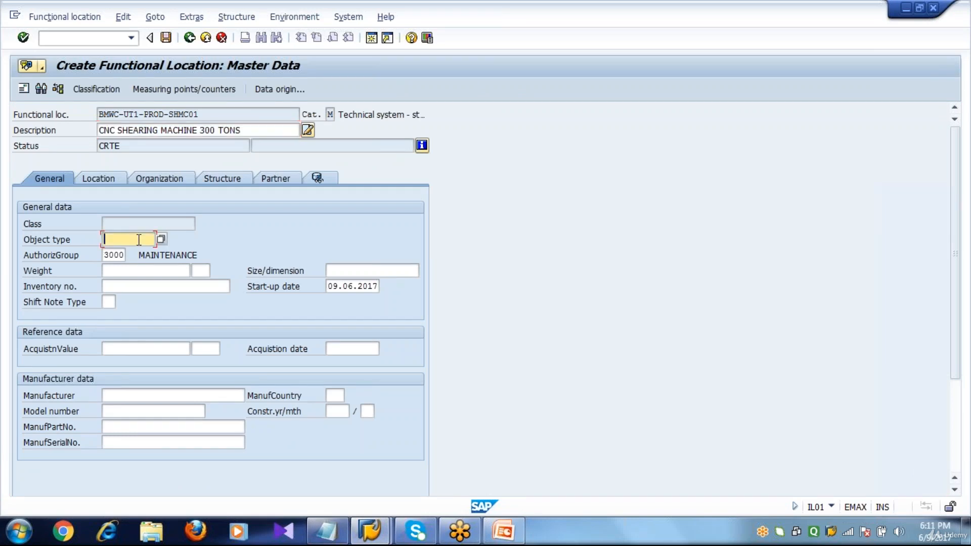
Step: Search the object type value list for 1009 and assign CNC Machine as the functional location's object type
left_click(161, 241)
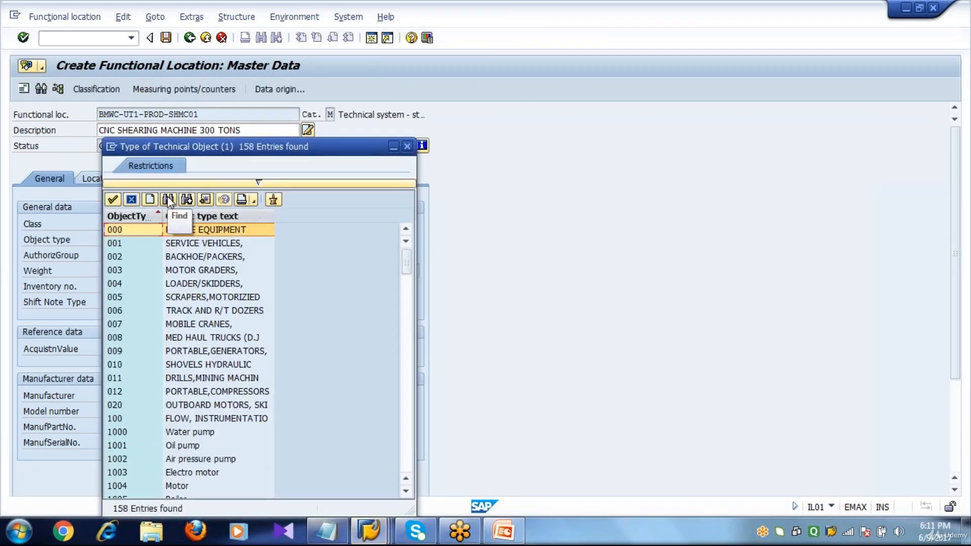
left_click(168, 200)
type("109")
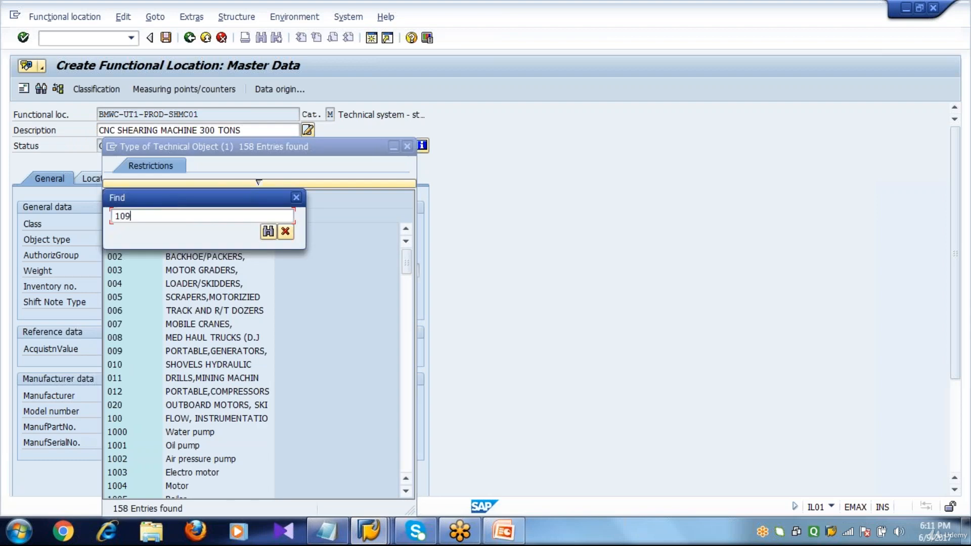
key("BackSpace")
type("09")
key("Return")
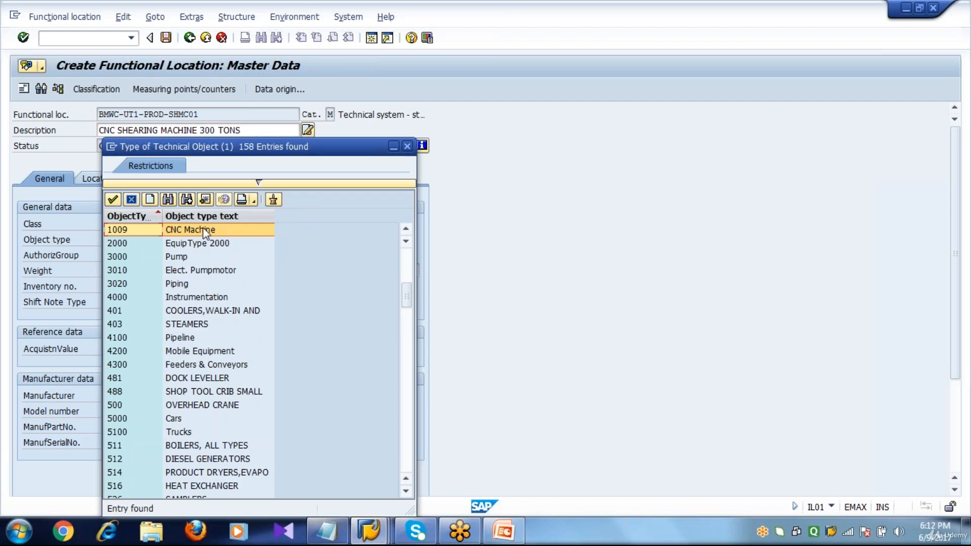
double_click(202, 227)
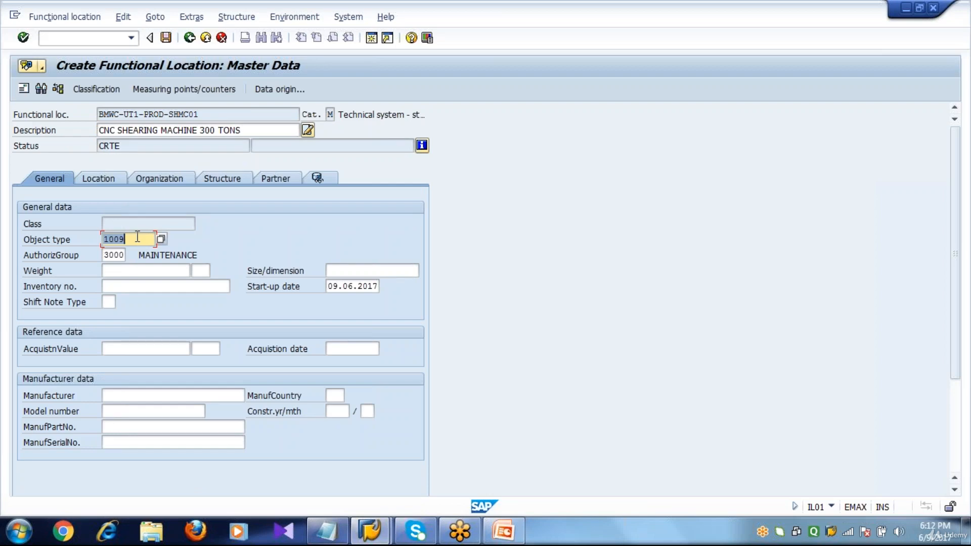
key("Return")
Step: Check the location and organization data, set the structure position under BMWC-UT1-PROD to 4, and save the functional location
left_click(120, 180)
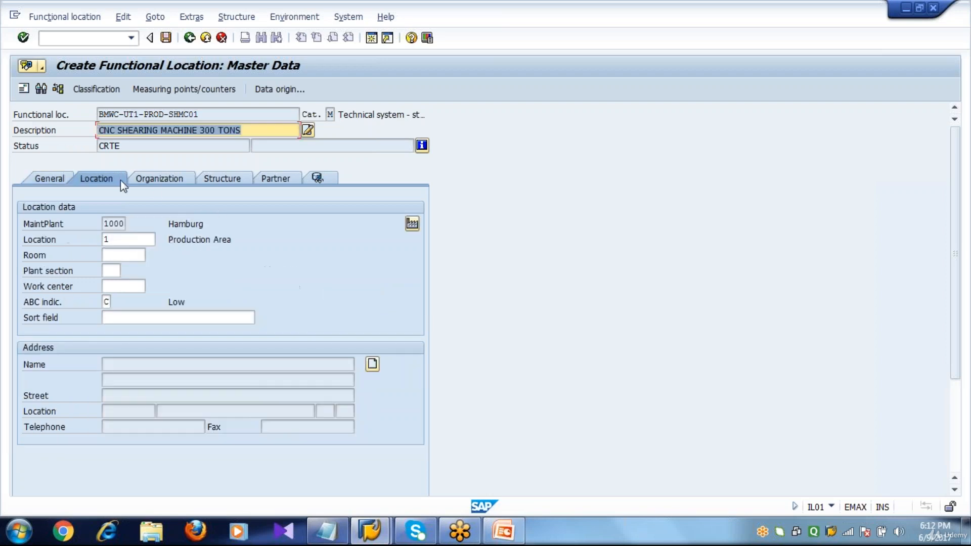
left_click(162, 181)
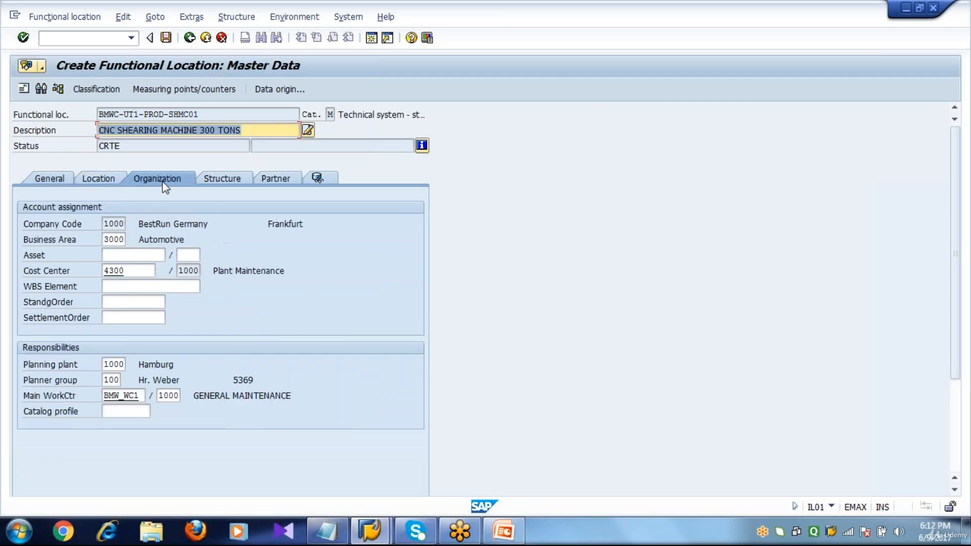
left_click(225, 181)
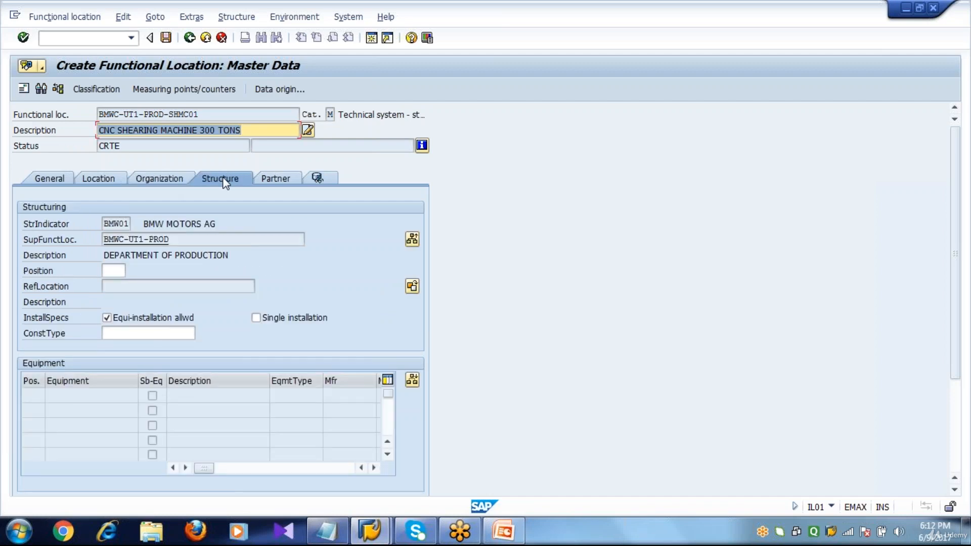
left_click(119, 240)
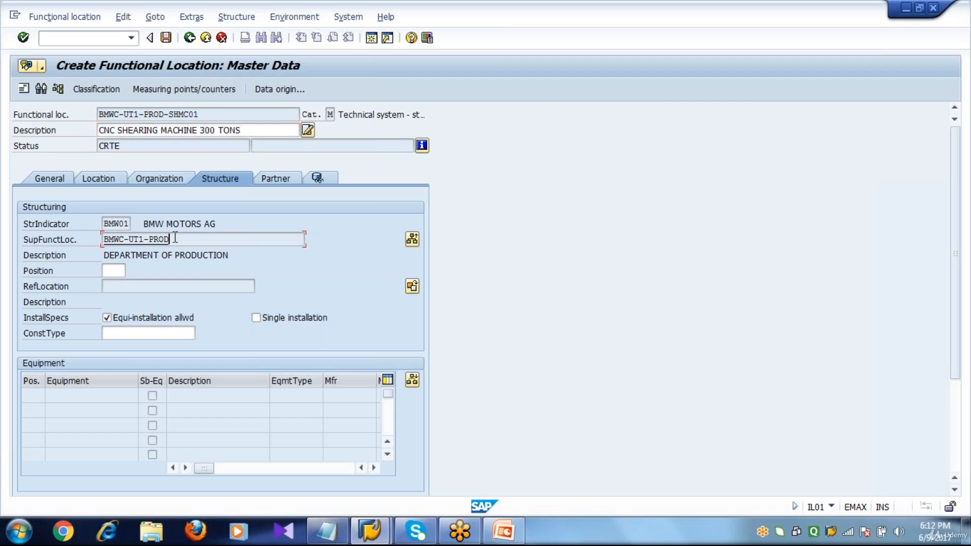
left_click(124, 270)
type("4")
left_click(166, 38)
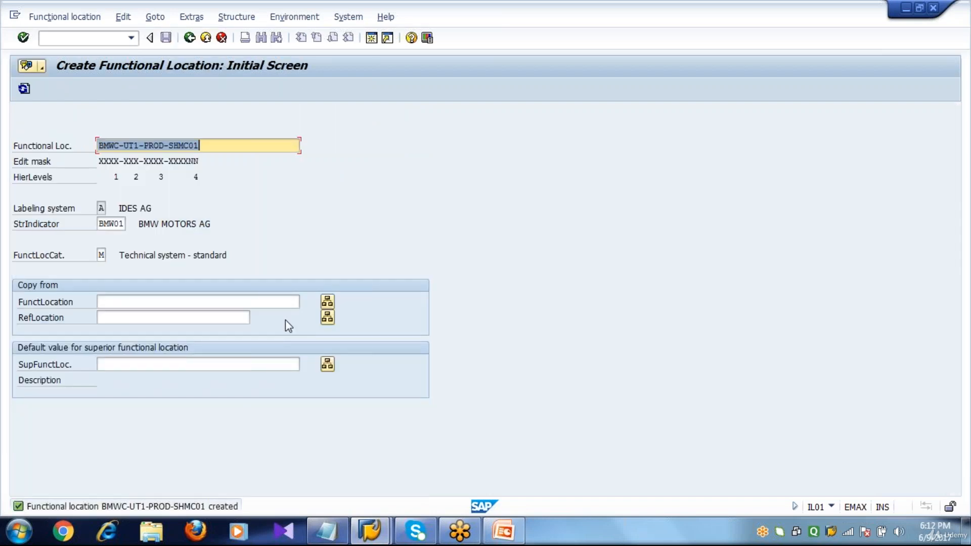
Step: Switch to Notepad and add the line "FL6 - BMW-UT1-PROD-PRES01" below the FL5 entry
left_click(326, 531)
key("Return")
type("fl6")
key("BackSpace")
key("BackSpace")
key("BackSpace")
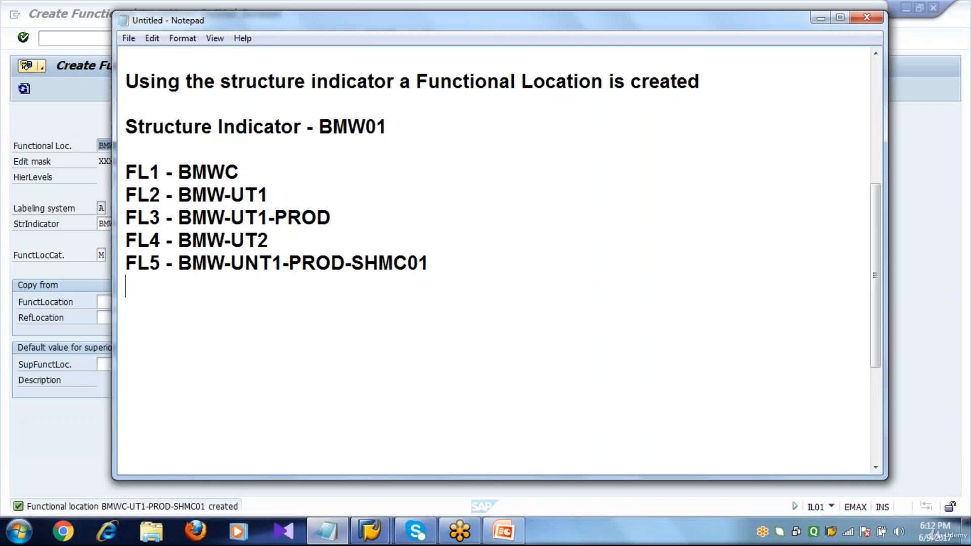
type("FL6 - BMW-UN")
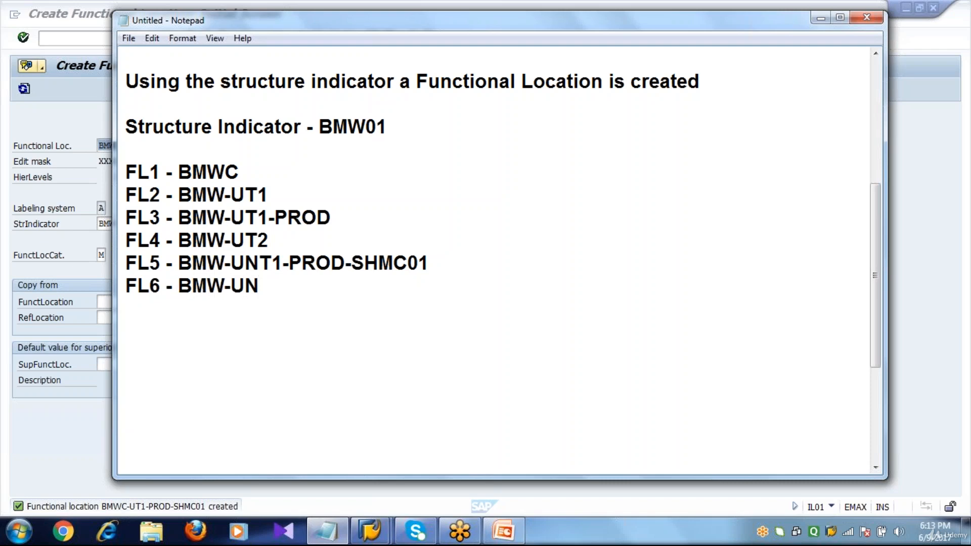
key("BackSpace")
type("T1-PROD-PRES")
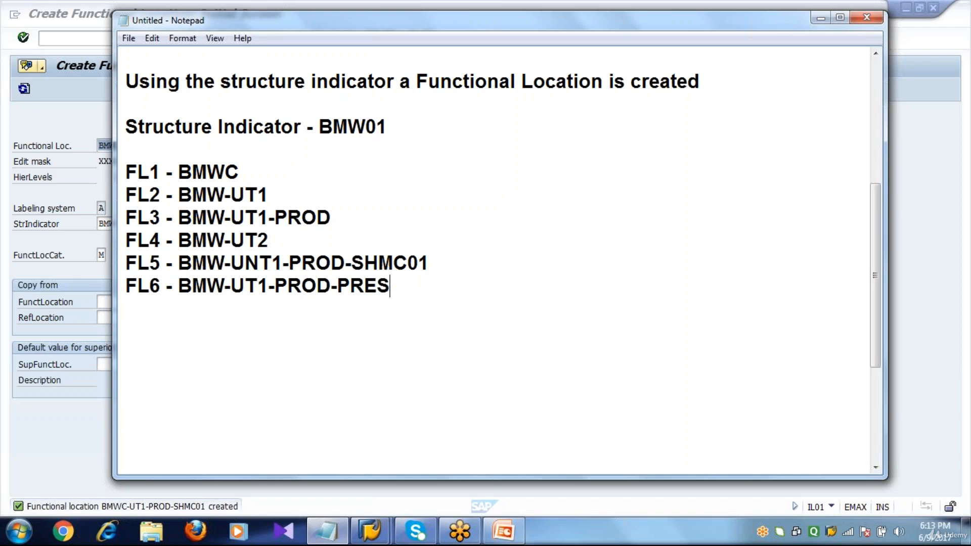
type("01")
Step: Return to SAP and start creating functional location BMWC-UT1-PROD-PRES01
left_click(72, 460)
left_click(238, 147)
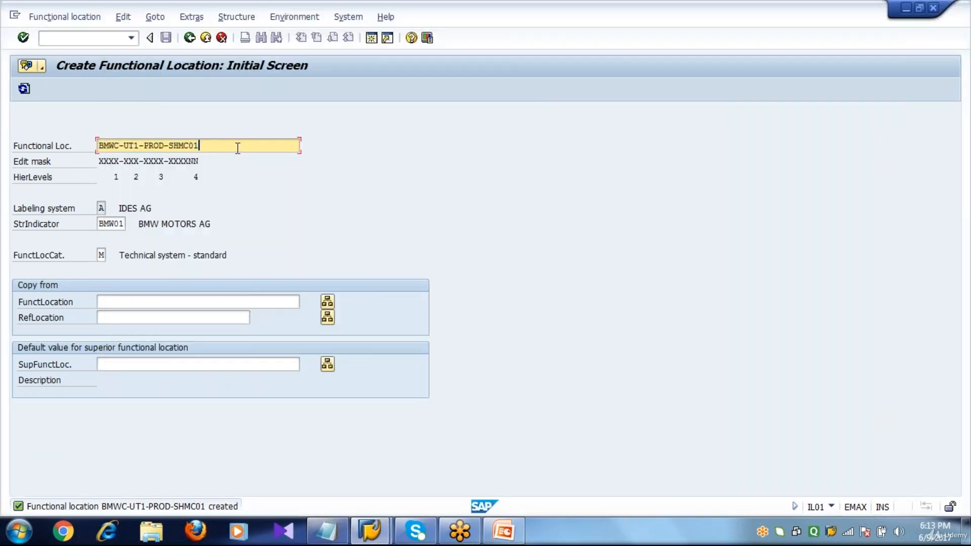
key("BackSpace")
key("BackSpace")
key("BackSpace")
key("BackSpace")
key("BackSpace")
key("BackSpace")
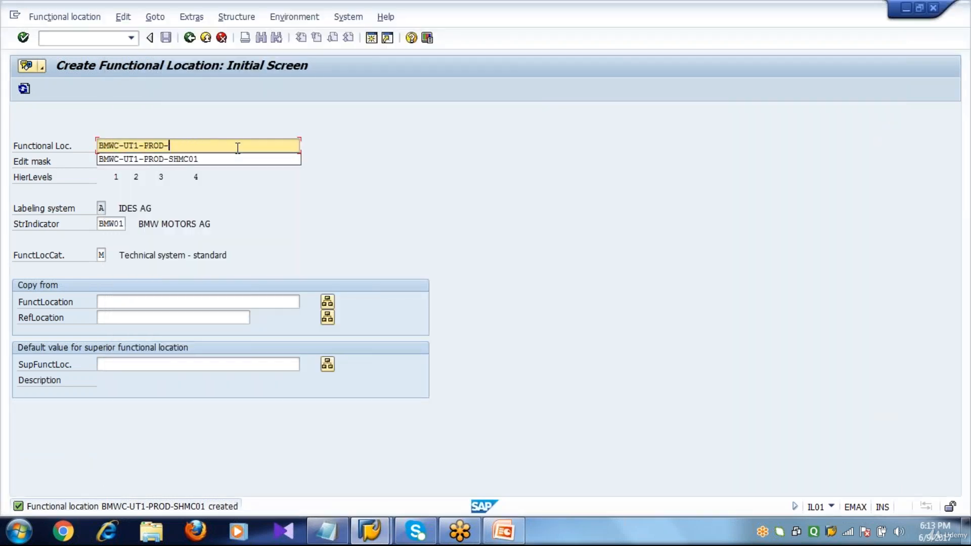
type("PRE")
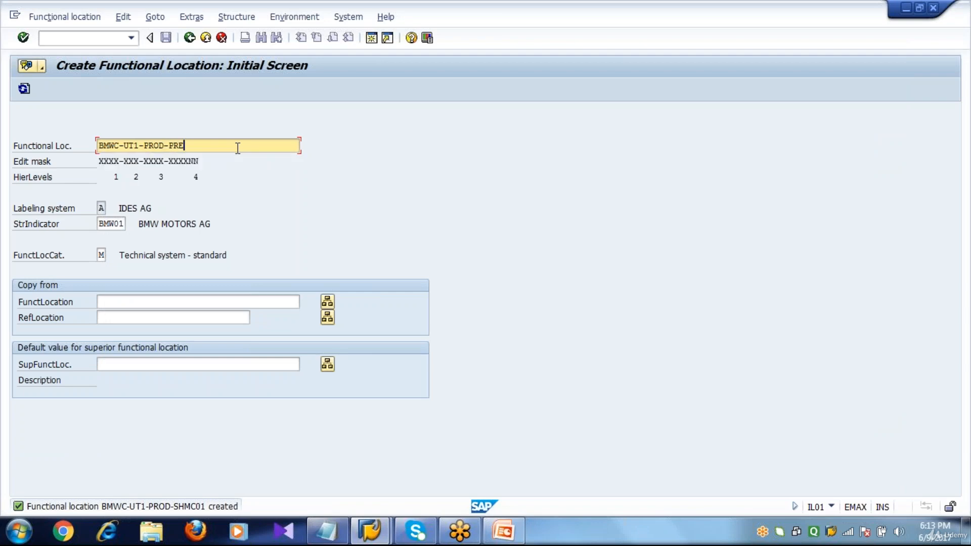
type("S01")
key("Return")
Step: Set the functional location's description to "120 TON POWER PRESS MACHINE"
type("120")
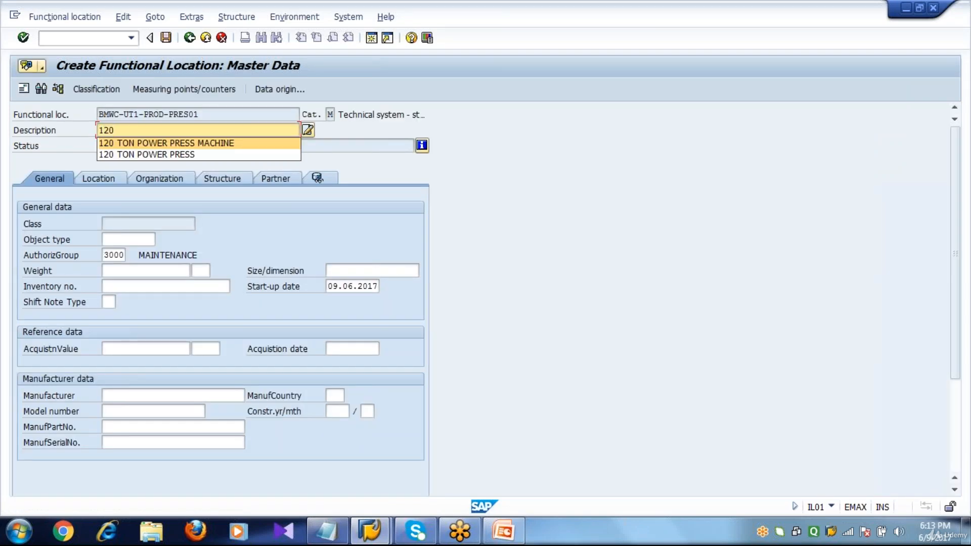
key("Return")
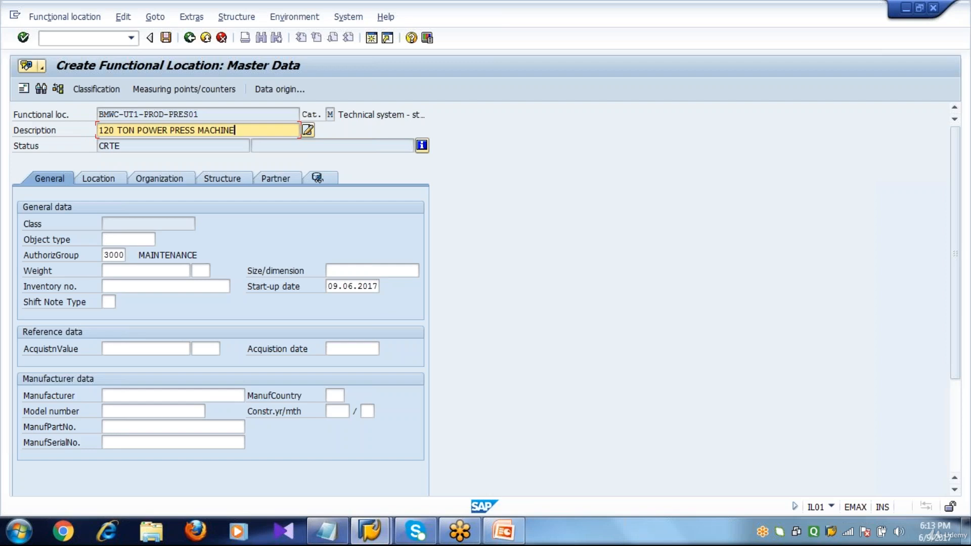
key("shift+Home")
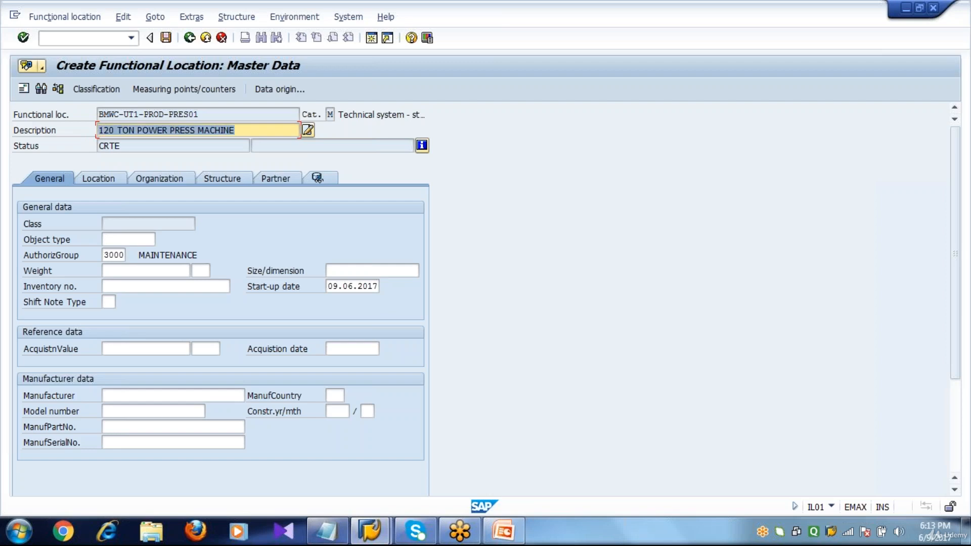
Step: Open the Define Types of Technical Objects customizing from the object type value help, continuing without specifying a project
left_click(137, 240)
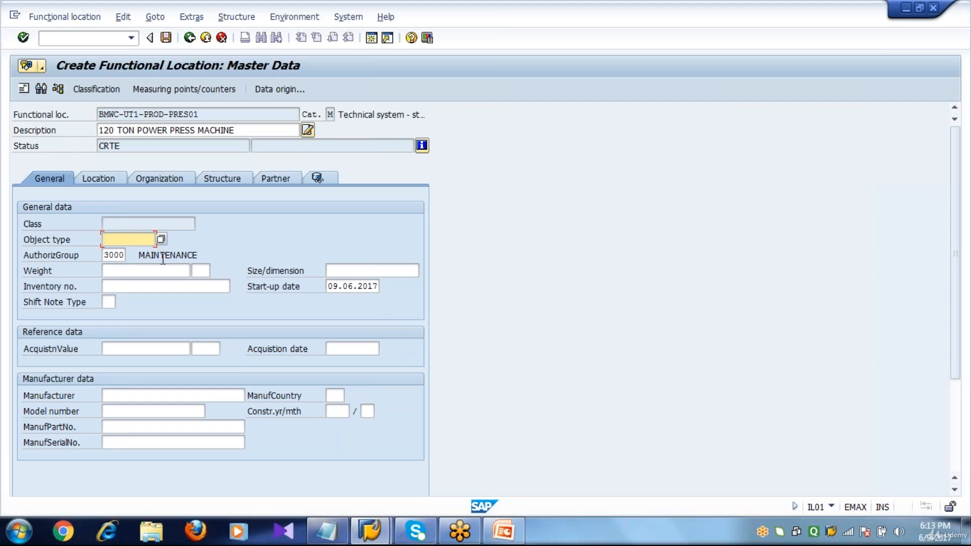
left_click(161, 240)
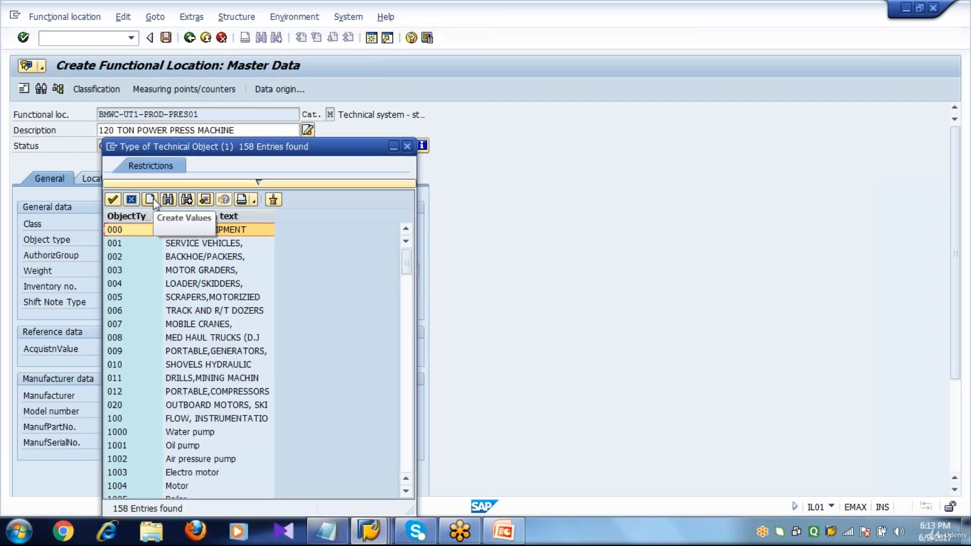
left_click(154, 201)
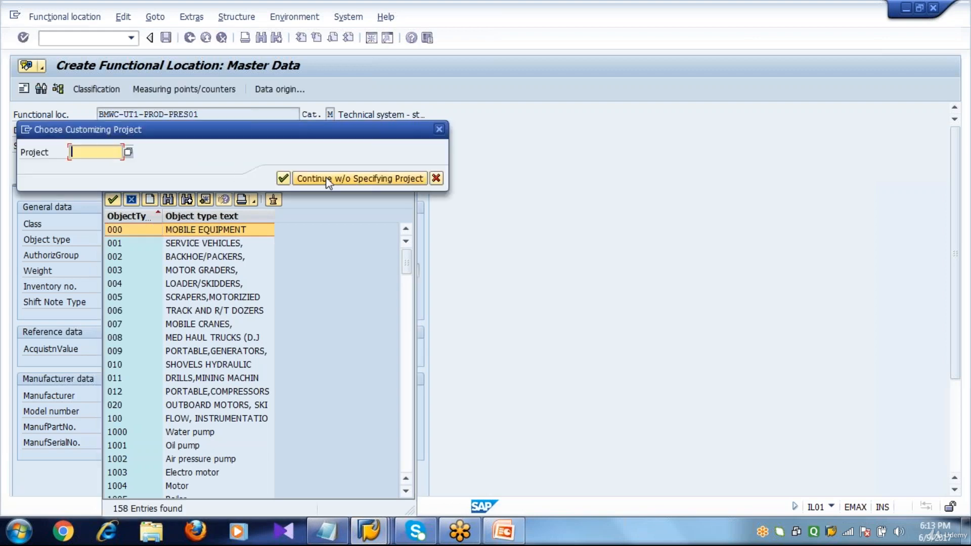
left_click(324, 178)
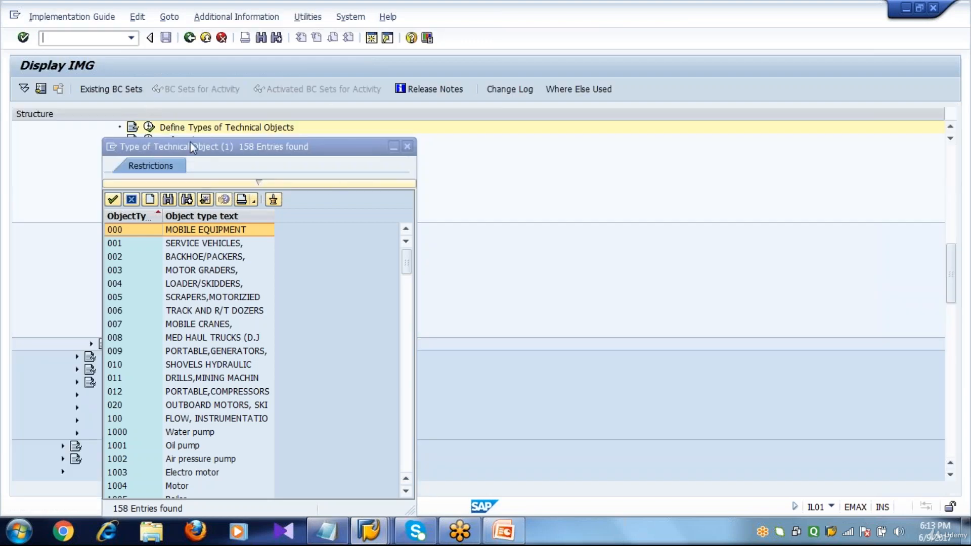
left_click_drag(189, 142, 219, 209)
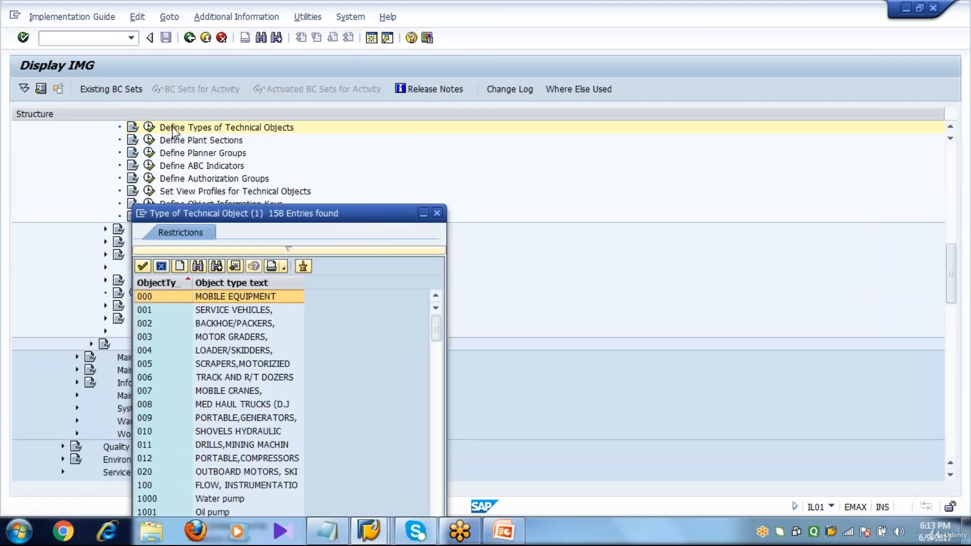
left_click(149, 130)
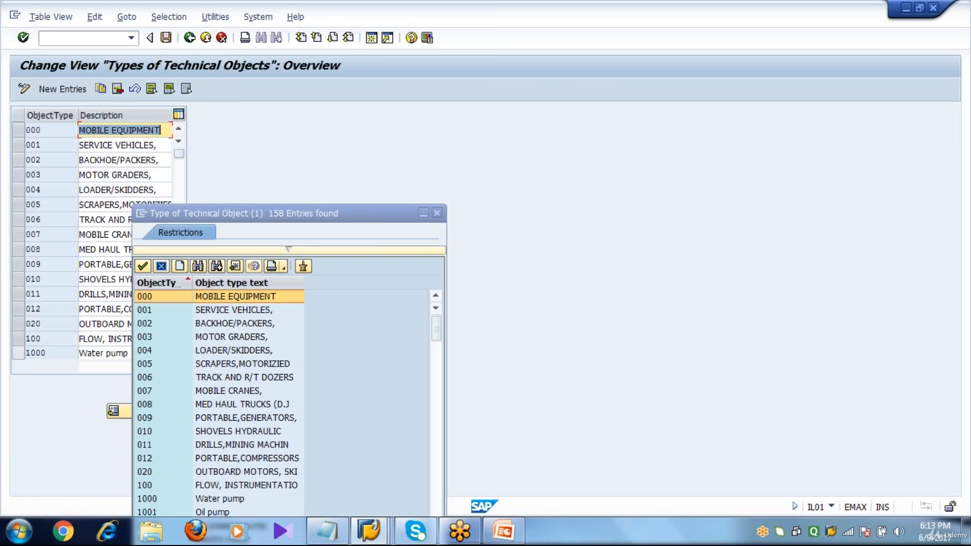
Step: Add a new technical object type 1010 with the description "Power Press", save it and go back to the implementation guide
left_click(58, 90)
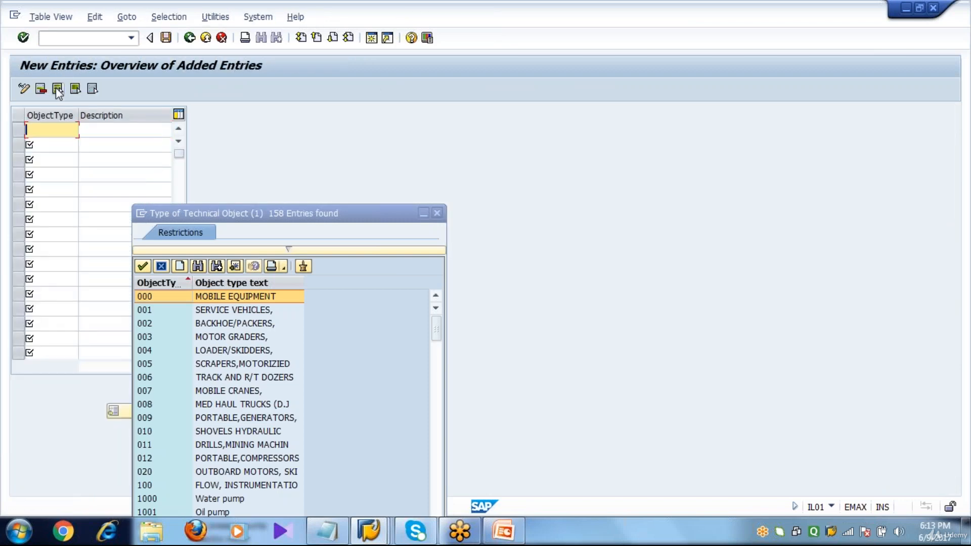
type("1010")
key("Tab")
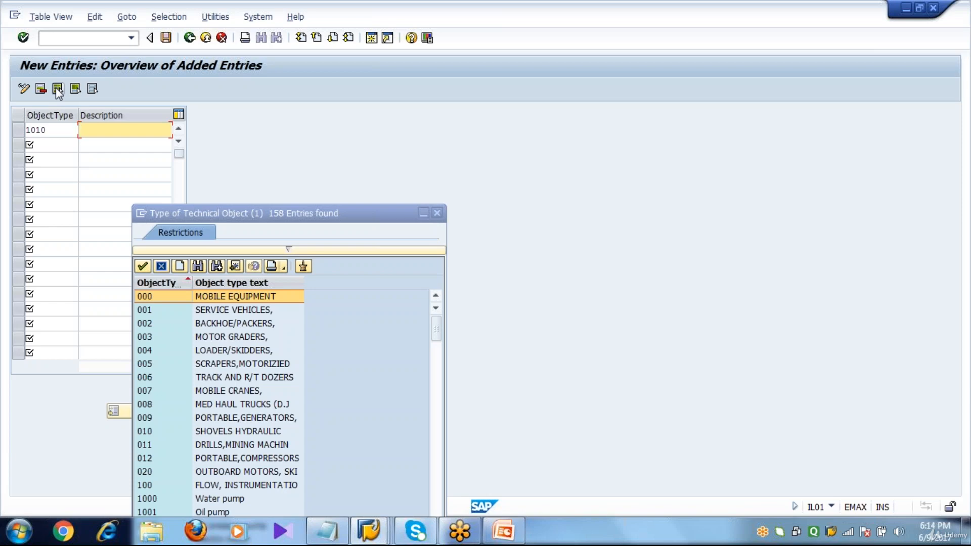
type("Po")
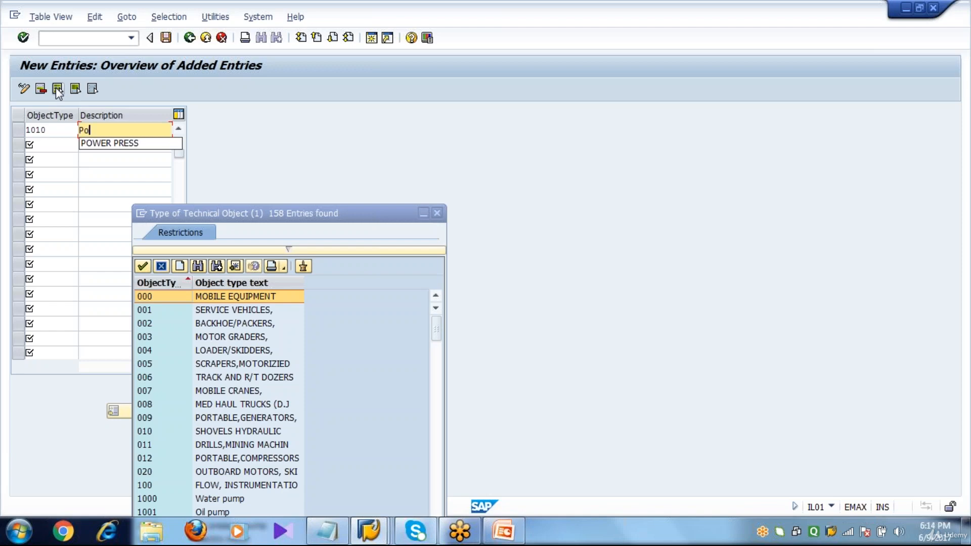
type("wer Press")
key("Return")
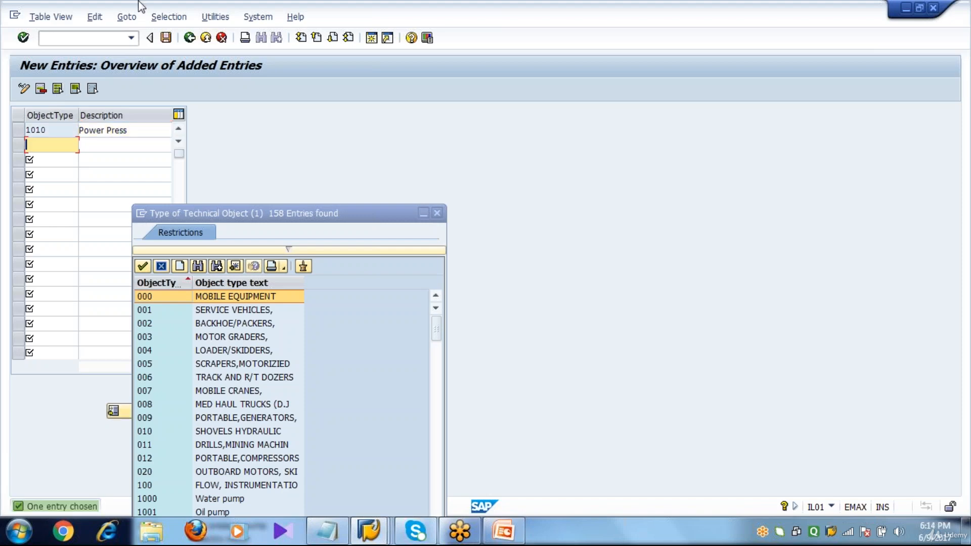
left_click(167, 38)
key("Return")
left_click(190, 38)
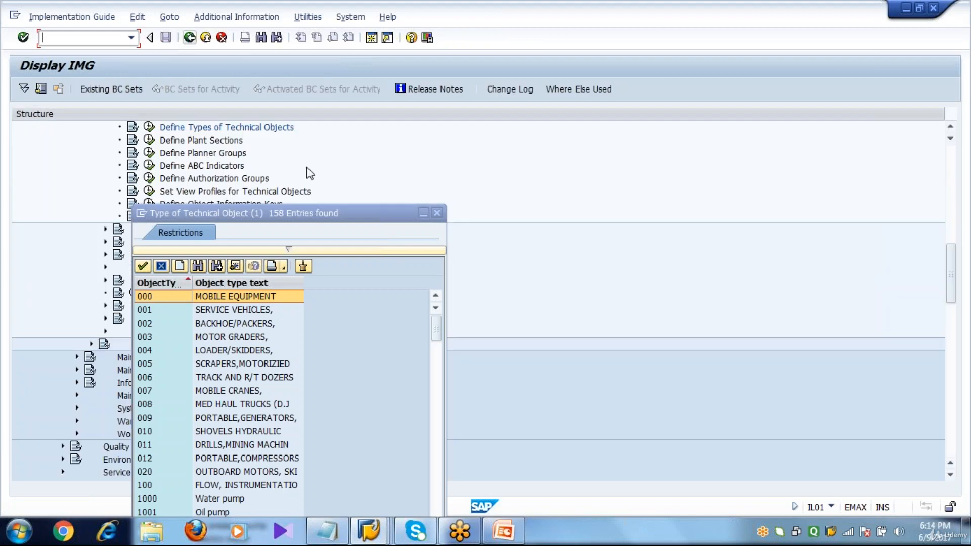
Step: Return to the functional location's master data, keeping the unsaved entries, and set its object type to 1010
left_click(328, 211)
key("Escape")
key("F3")
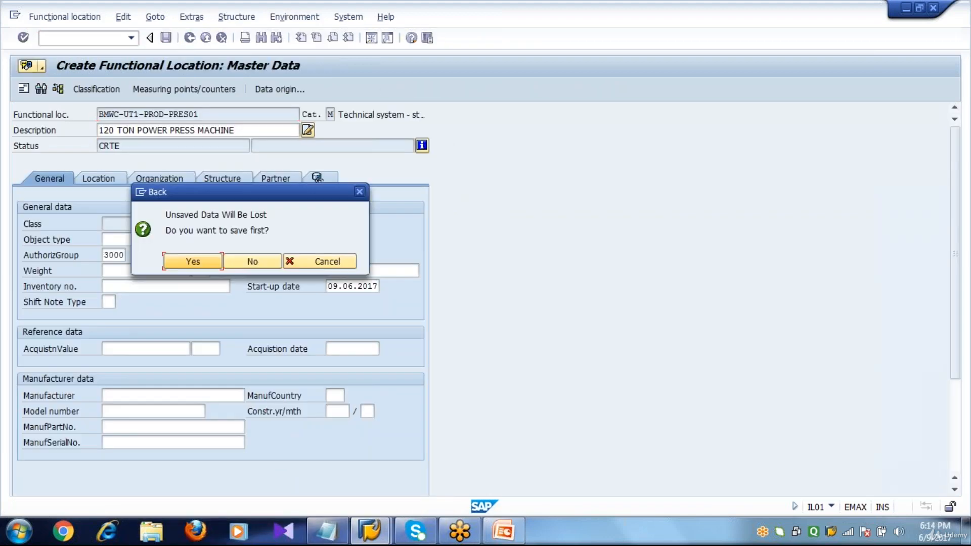
left_click(319, 259)
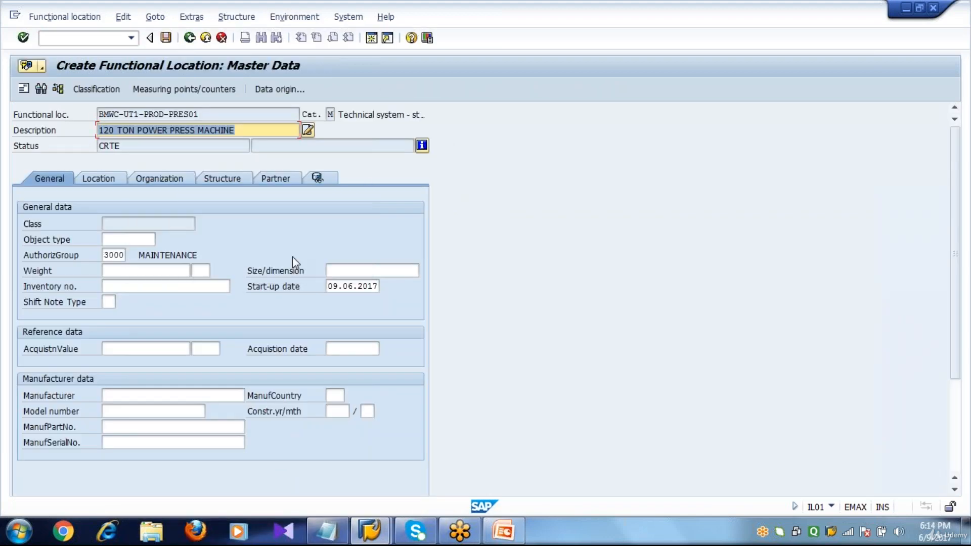
left_click(128, 239)
type("1010")
key("Return")
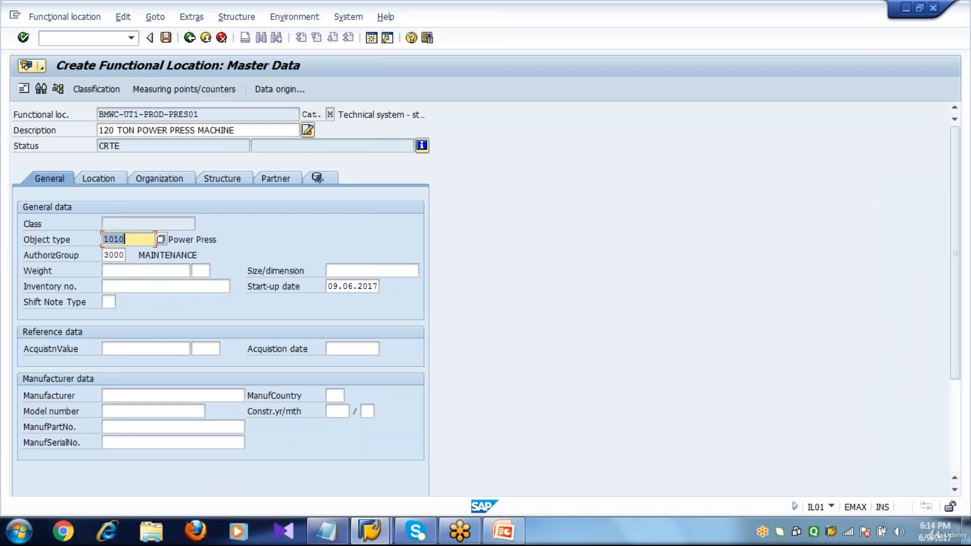
Step: Review the location, organization and superior functional location data, and set the structure position to 4
left_click(114, 180)
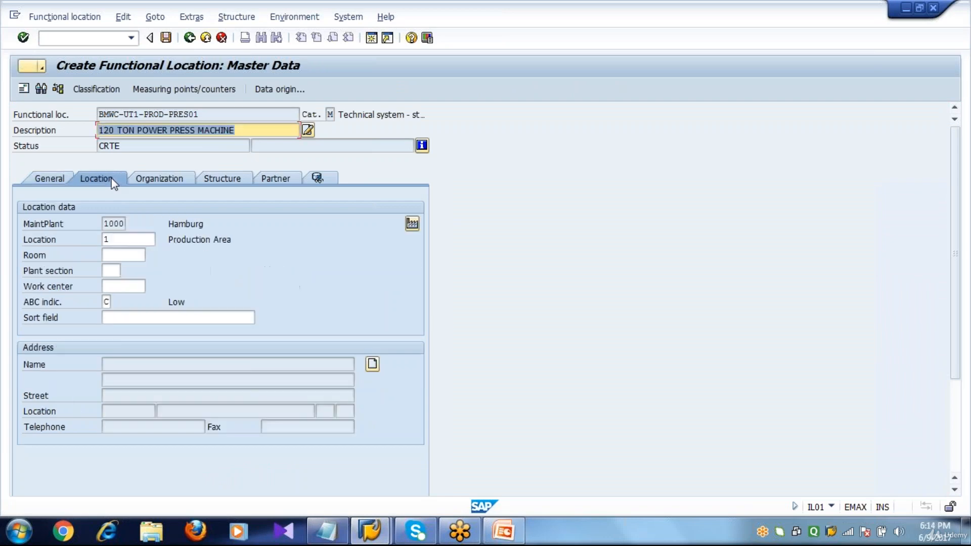
left_click(169, 183)
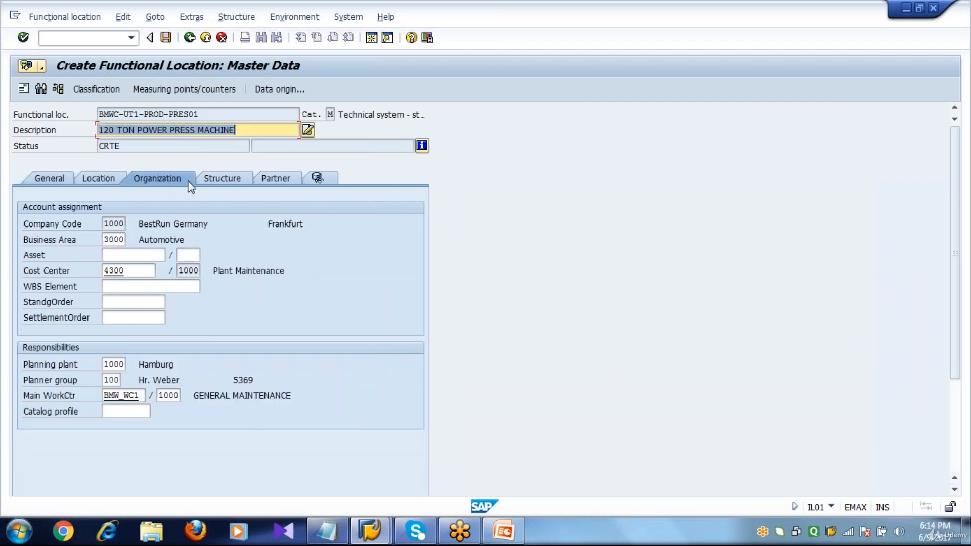
left_click(218, 183)
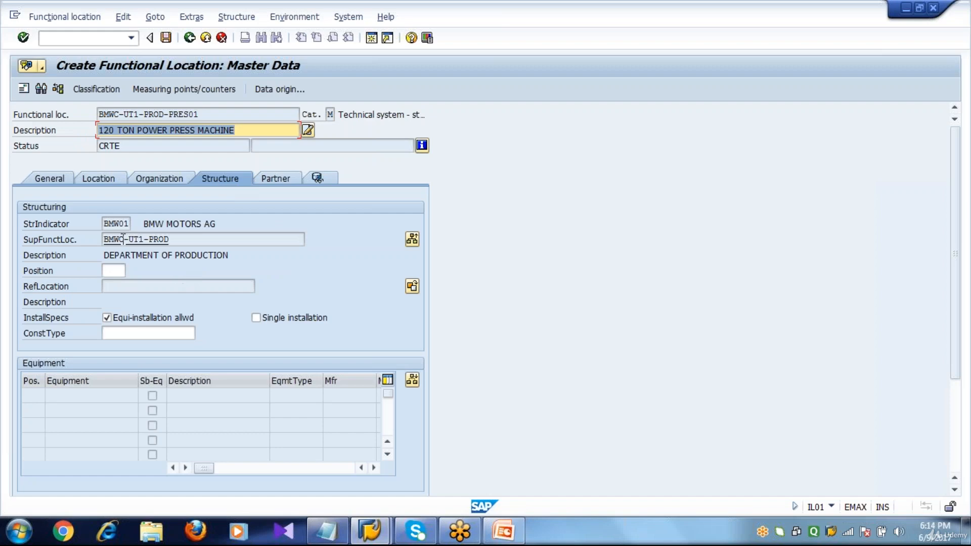
left_click(173, 240)
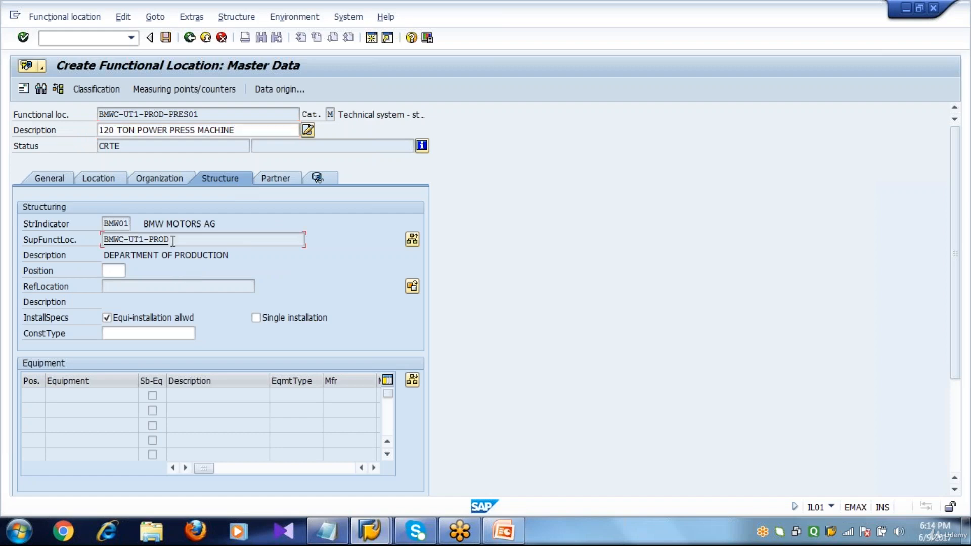
left_click(119, 273)
type("4")
key("ctrl+a")
Step: Add partner 1000 with the function Vendor to the functional location and save it
left_click(284, 177)
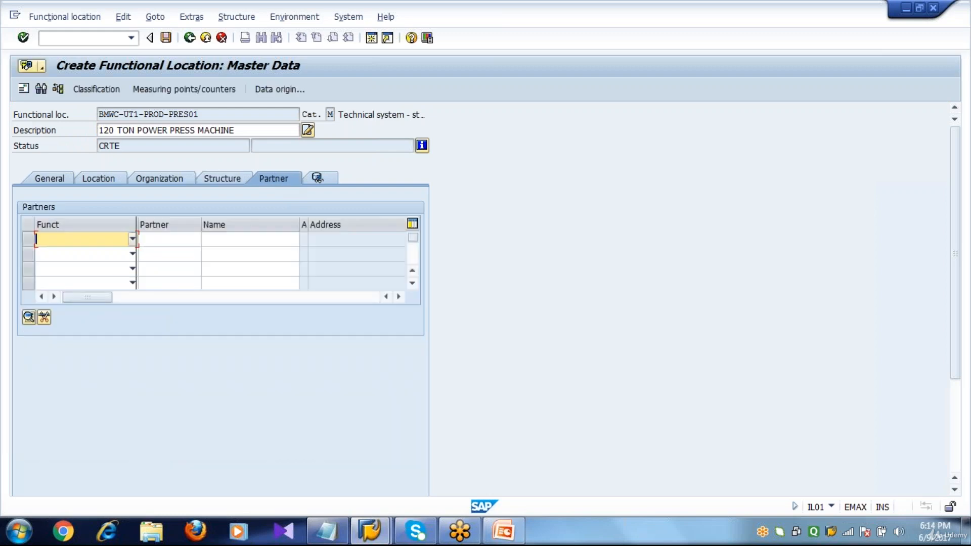
left_click(133, 238)
left_click(104, 277)
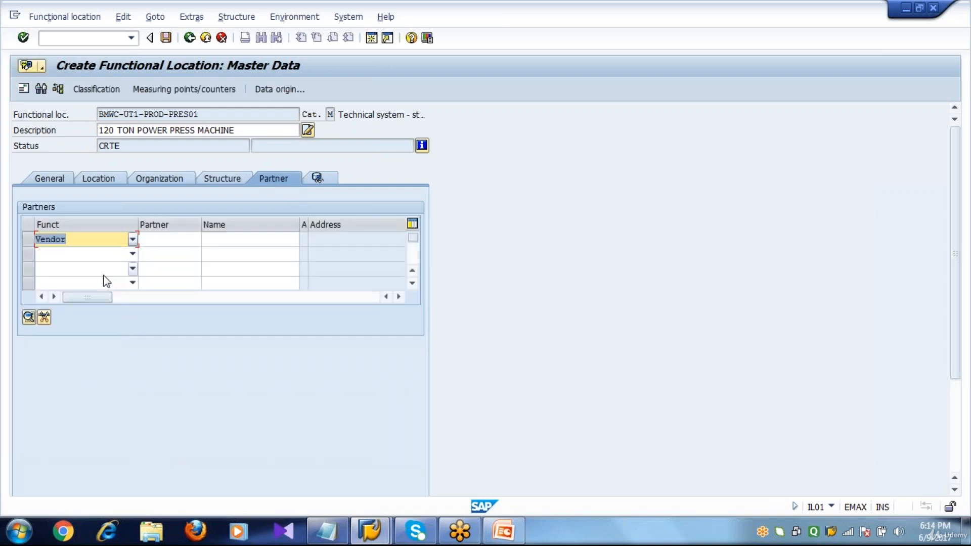
key("Tab")
type("1000")
key("Tab")
type("s")
key("Down")
key("Return")
key("Return")
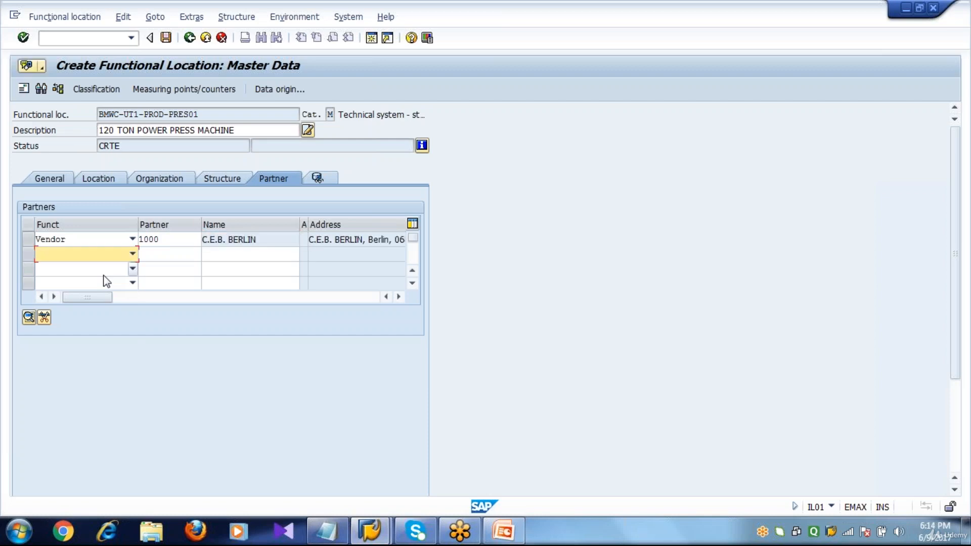
left_click(167, 38)
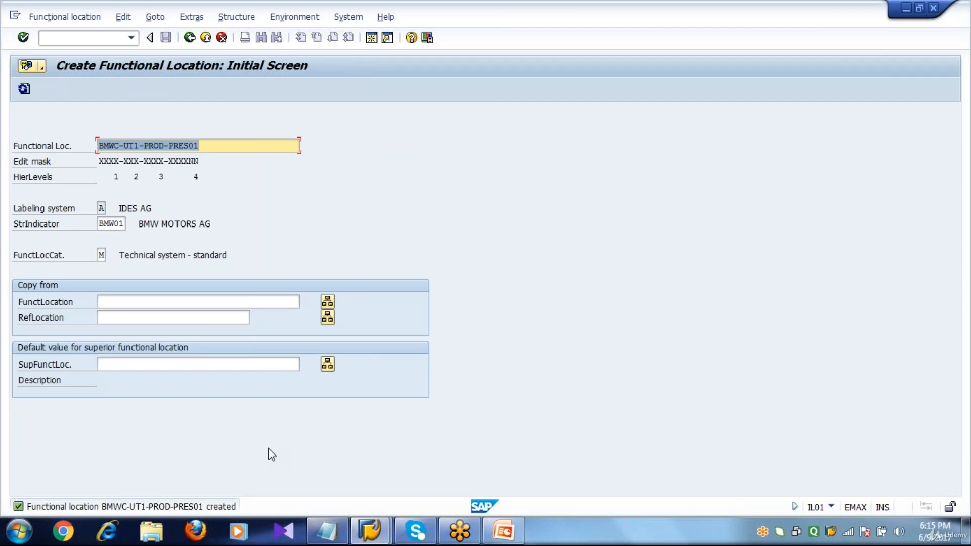
Step: Switch to Notepad and add the line "FL7 - BMW-UT1-UTLY" below the FL6 entry
left_click(331, 523)
key("Return")
type("FL7 ")
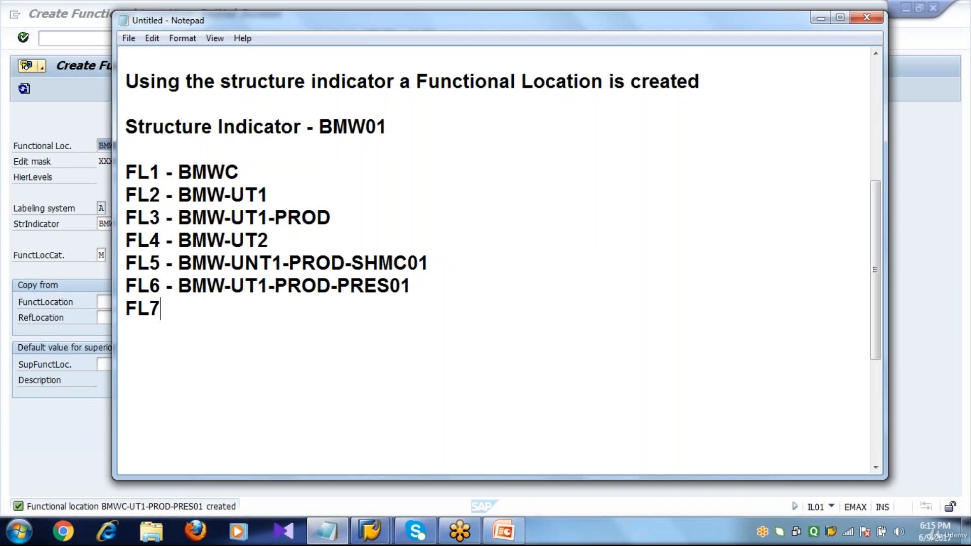
type("- BMW-")
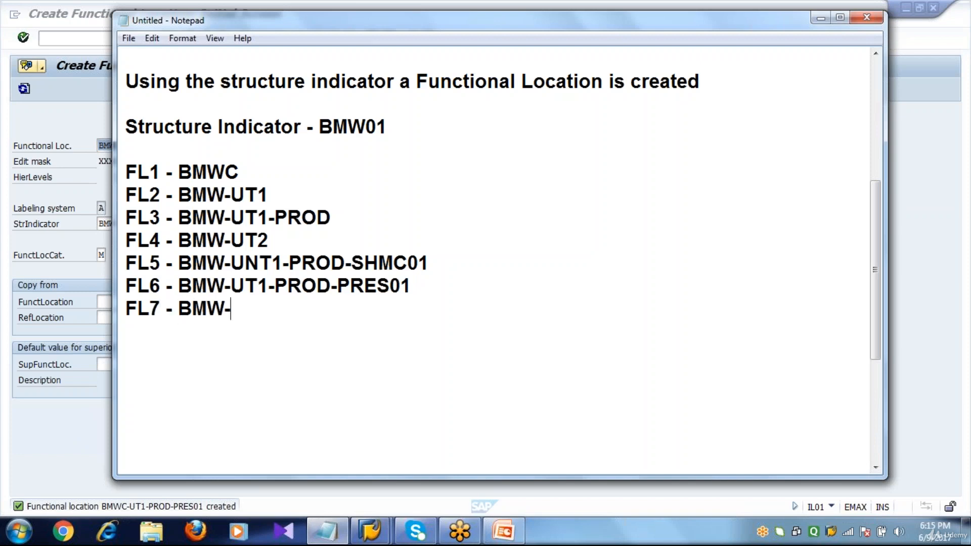
type("1-UTLY")
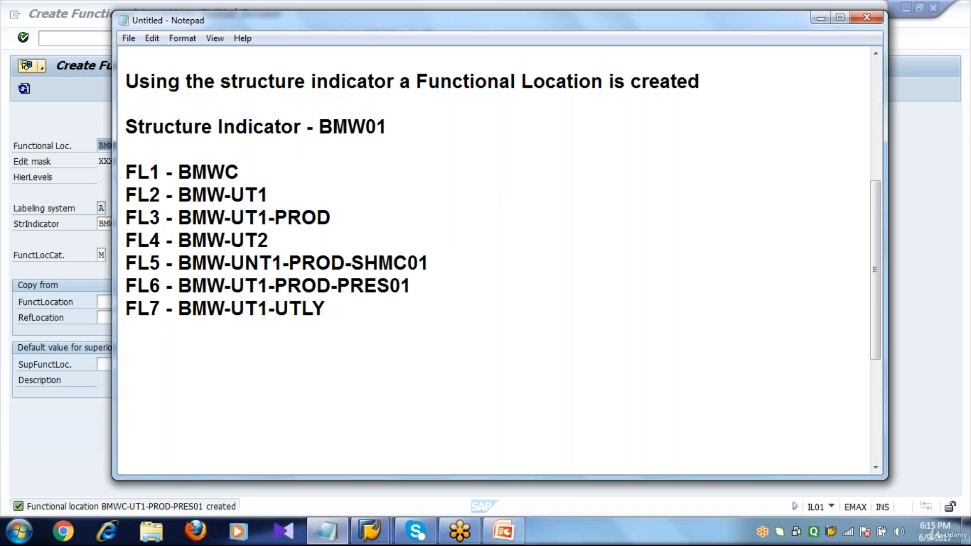
Step: Switch back to SAP and start creating the functional location BMWC-UT1-PROD-UTLY with structure indicator BMW01
left_click(86, 289)
left_click(226, 146)
key("BackSpace")
key("BackSpace")
key("BackSpace")
key("BackSpace")
key("BackSpace")
key("BackSpace")
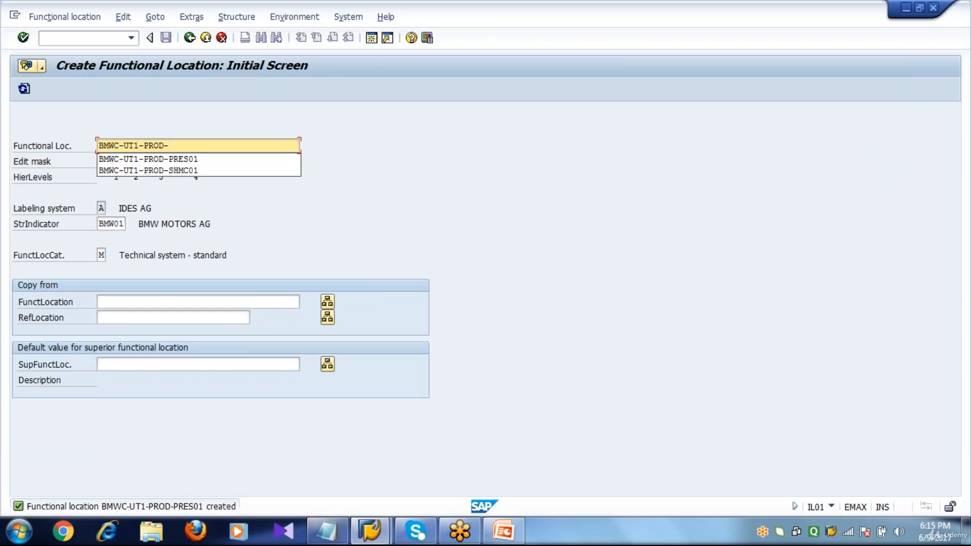
type("UTLY")
key("Return")
Step: Set the new functional location's description to DEPARTMENT OF UTILITY
type("D")
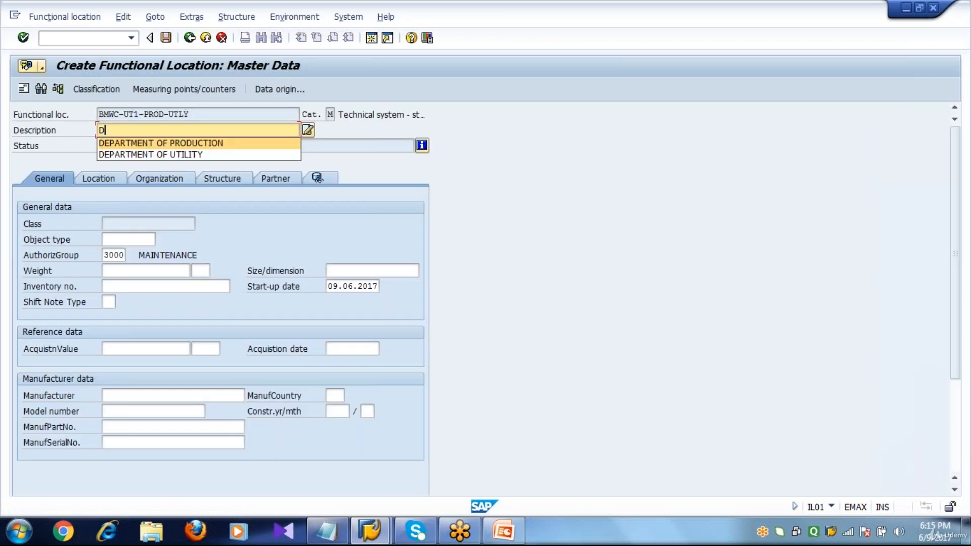
key("Down")
key("Return")
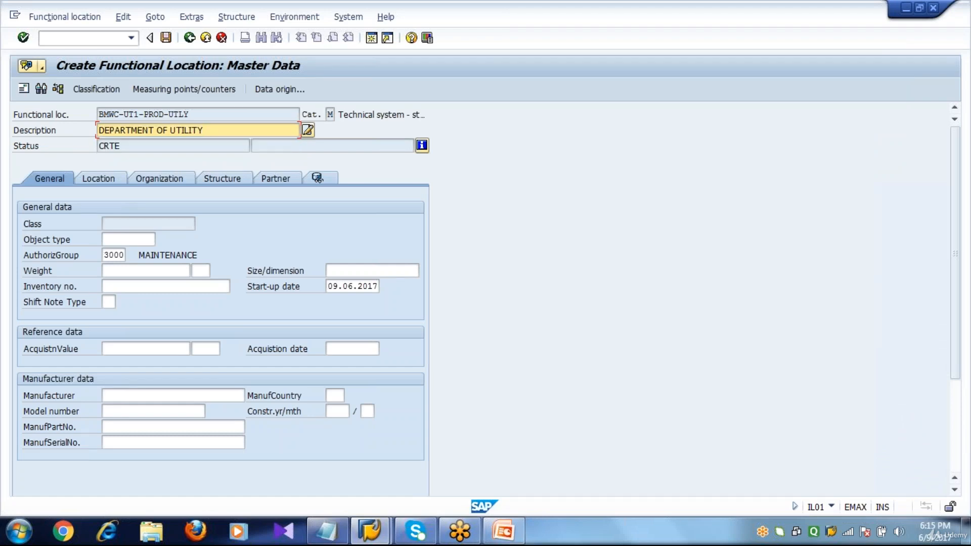
key("Return")
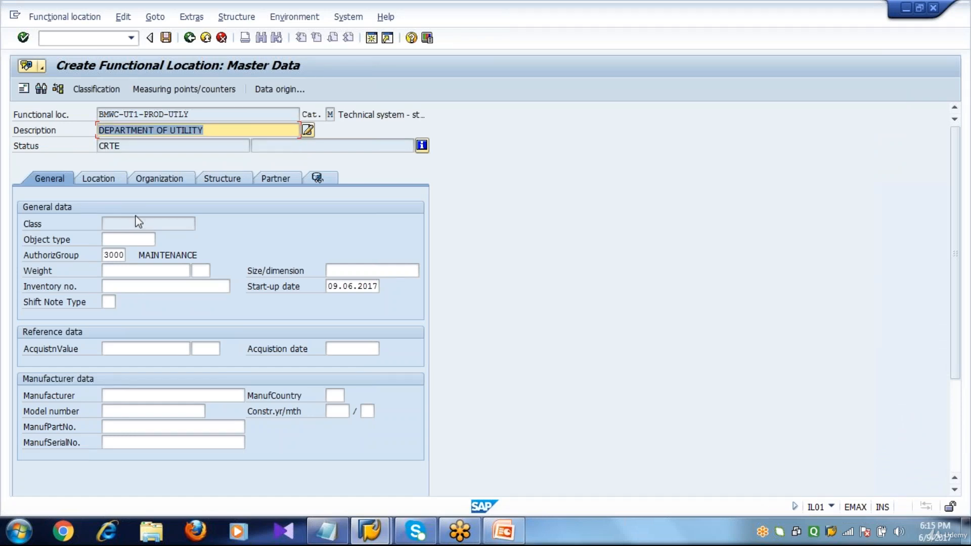
Step: Review the location, organization and structure data, set the structure position to 4, and save the functional location
left_click(107, 183)
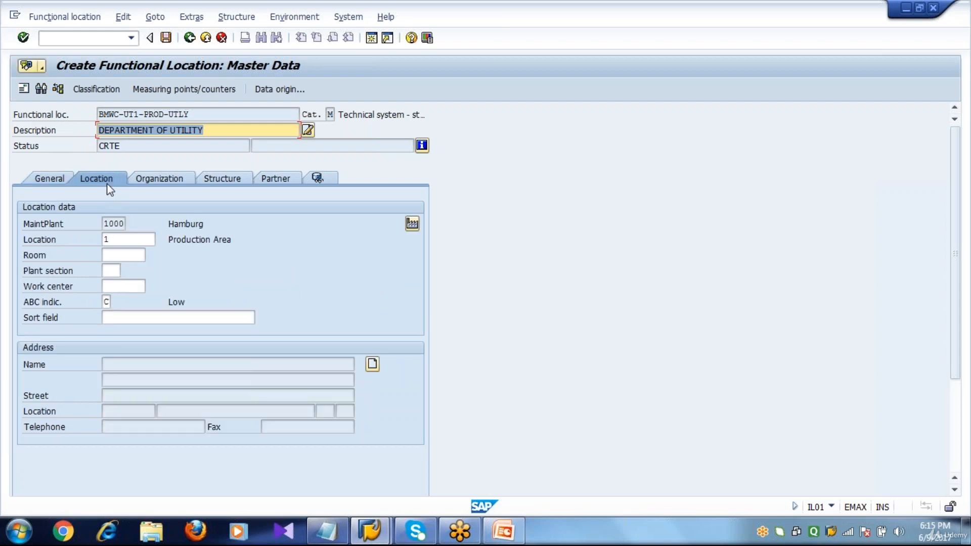
left_click(158, 178)
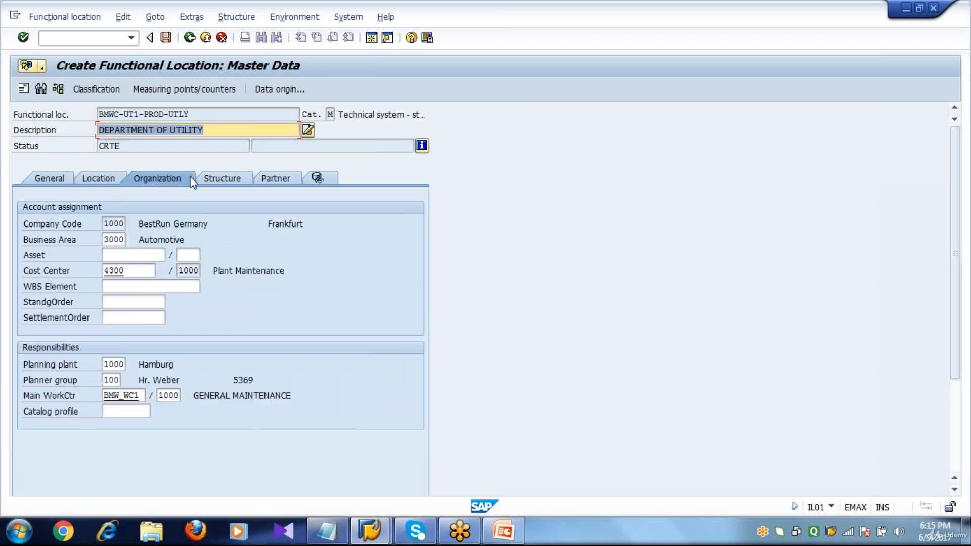
left_click(223, 180)
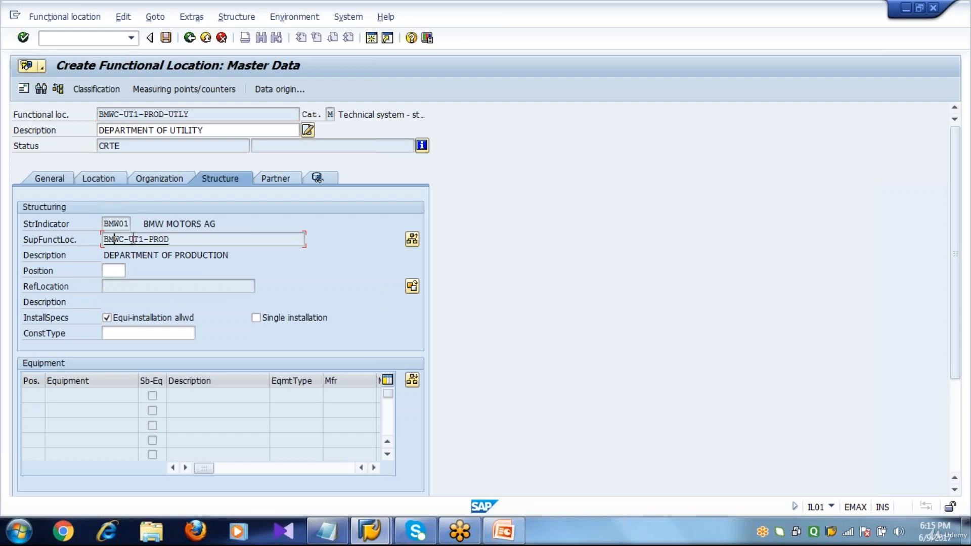
left_click(111, 271)
type("4")
left_click(166, 37)
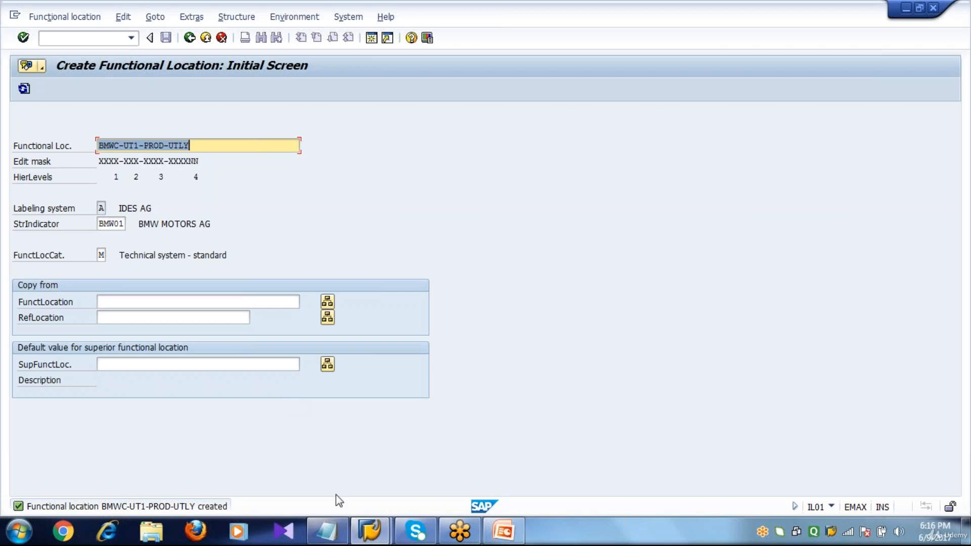
Step: Switch to Notepad and add the line "FL8 - BMW-UT1-UTLY-DG01" below the FL7 entry
left_click(326, 531)
left_click(445, 345)
key("Return")
type("FL8")
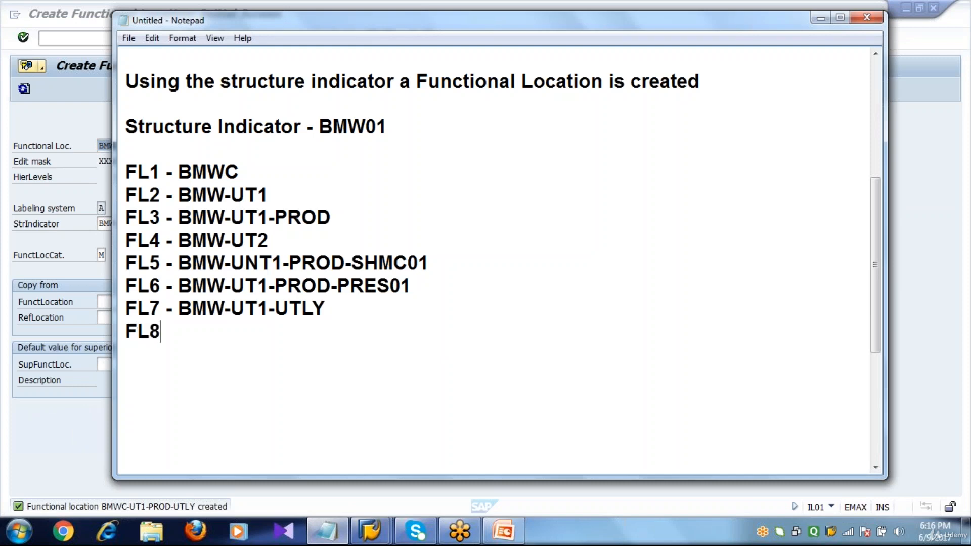
type(" - BMW-")
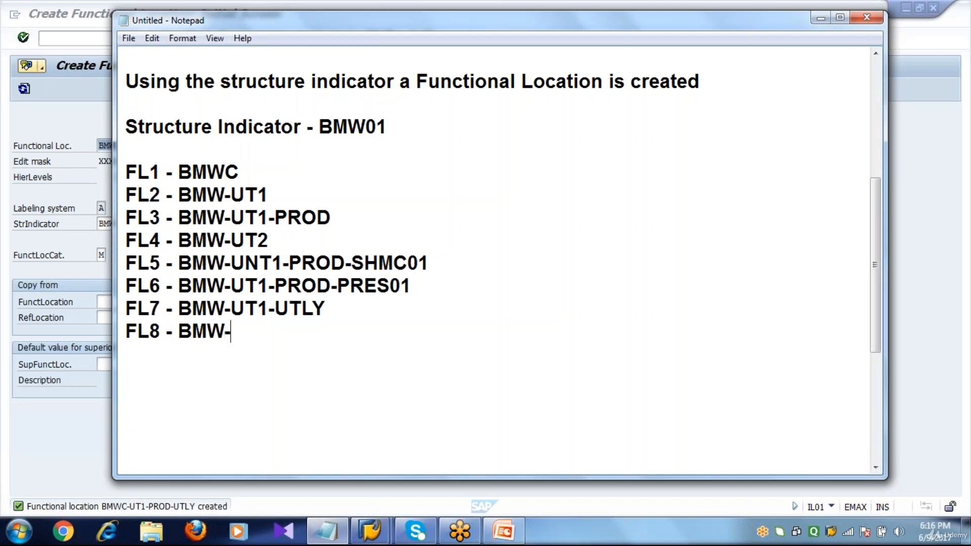
type("UT1-UT")
type("LY")
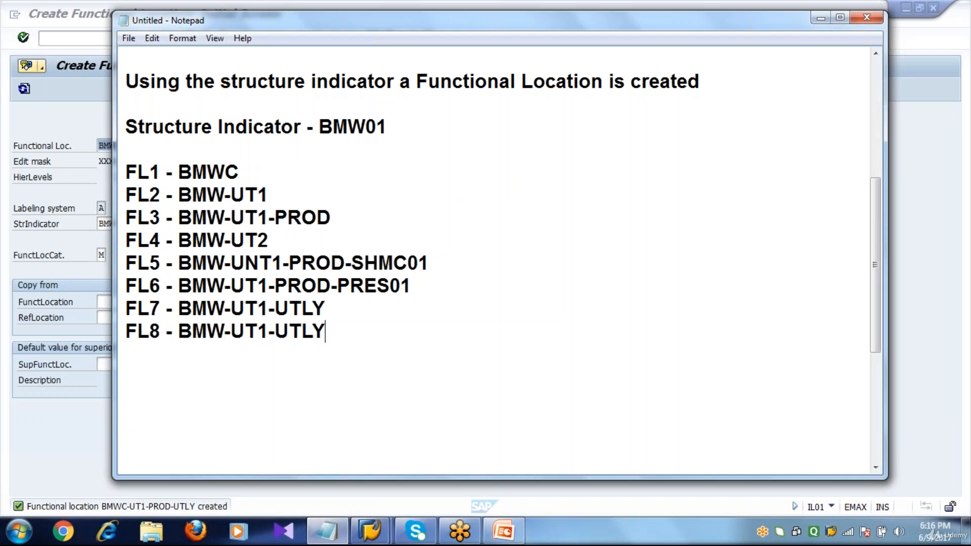
type("-DG")
type("01")
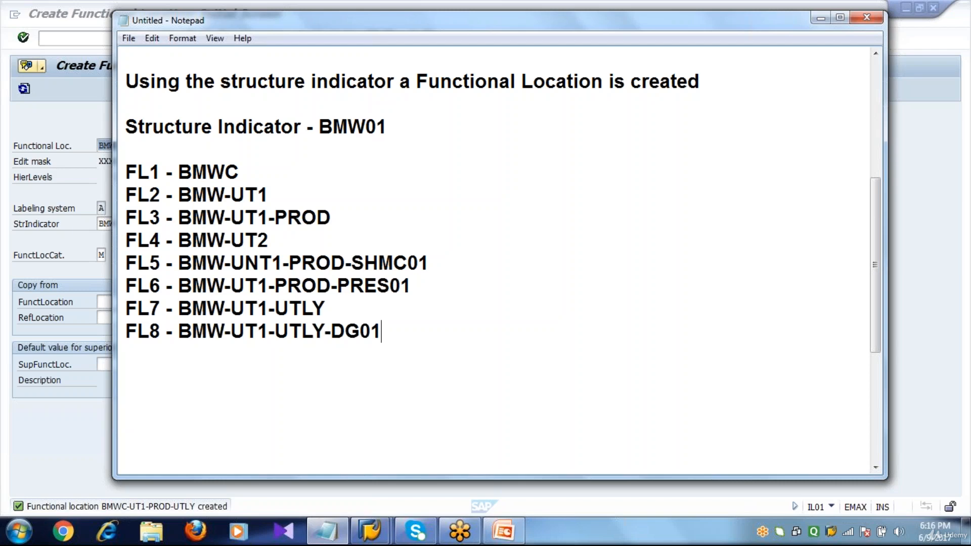
Step: Switch back to SAP and start creating the functional location BMWC-UT1-UTLY-DG01
left_click(59, 425)
left_click(211, 147)
key("BackSpace")
key("BackSpace")
key("BackSpace")
key("BackSpace")
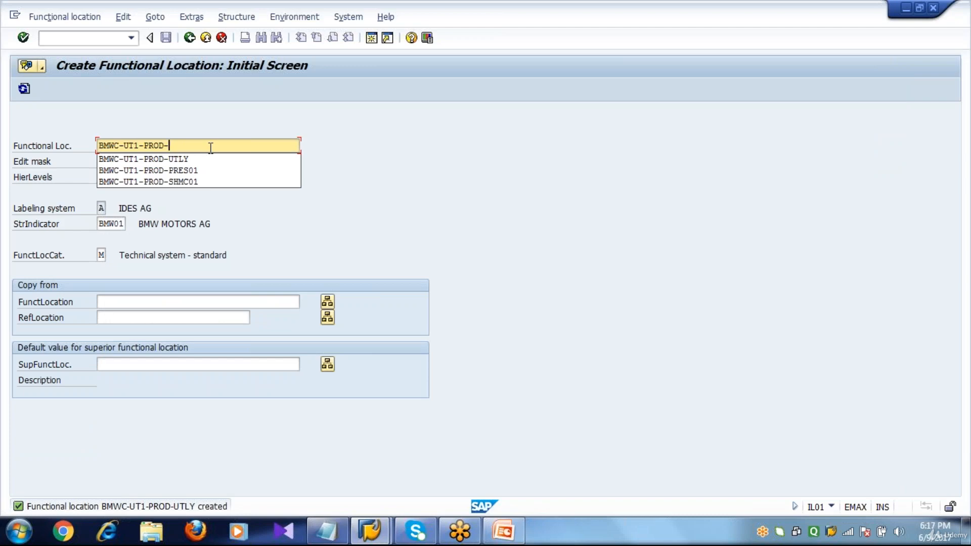
key("Return")
key("BackSpace")
key("BackSpace")
key("BackSpace")
key("BackSpace")
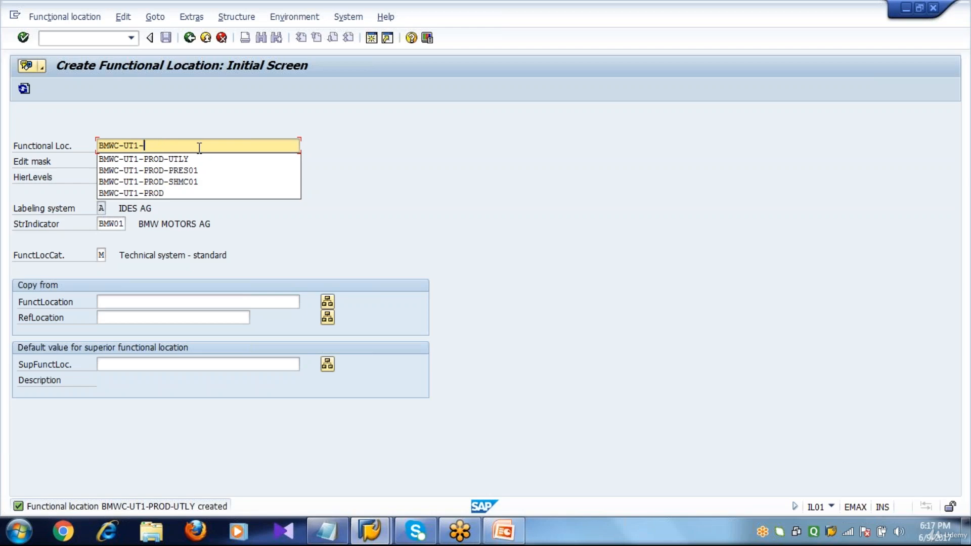
type("UT")
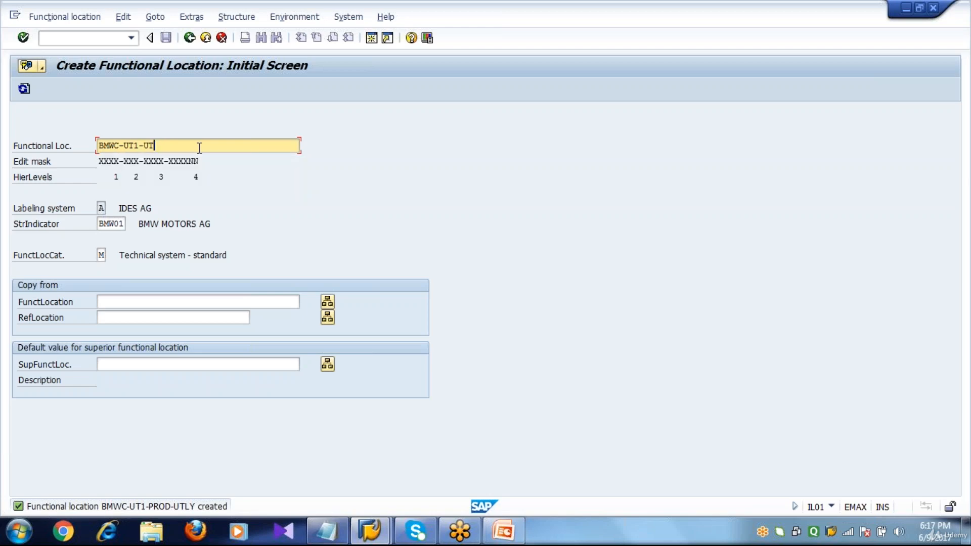
type("LY-DG01")
key("Return")
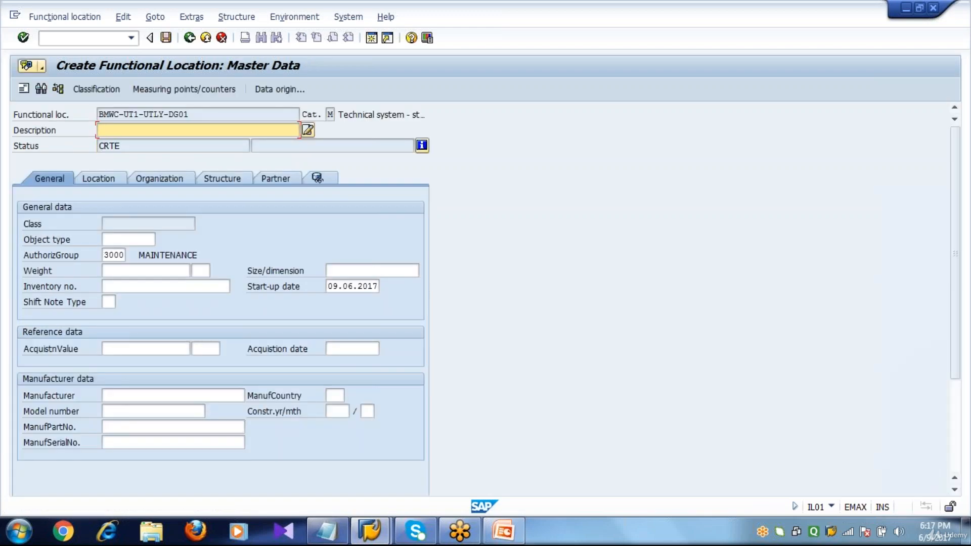
Step: Set the functional location's description to 500 KVA DIESEL GENERATOR
type("5")
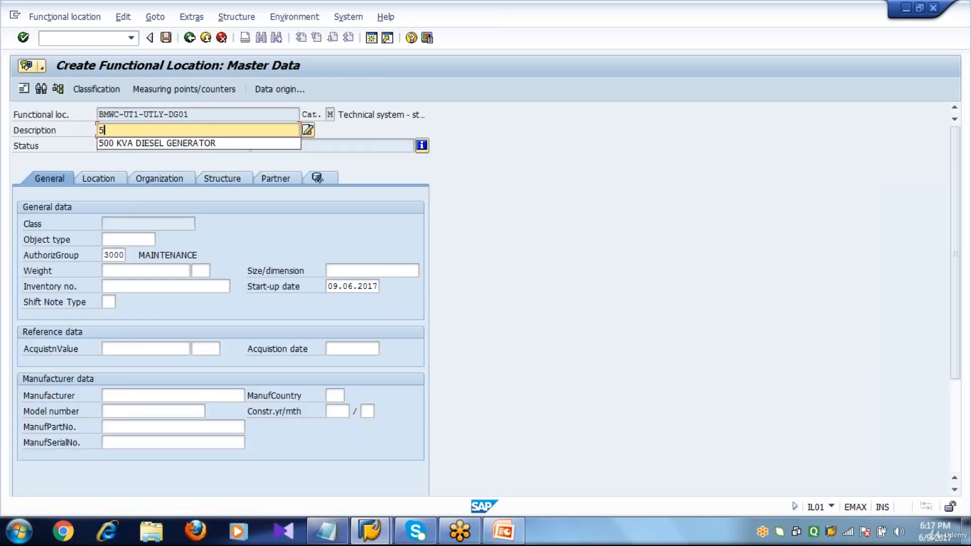
key("Down")
key("Return")
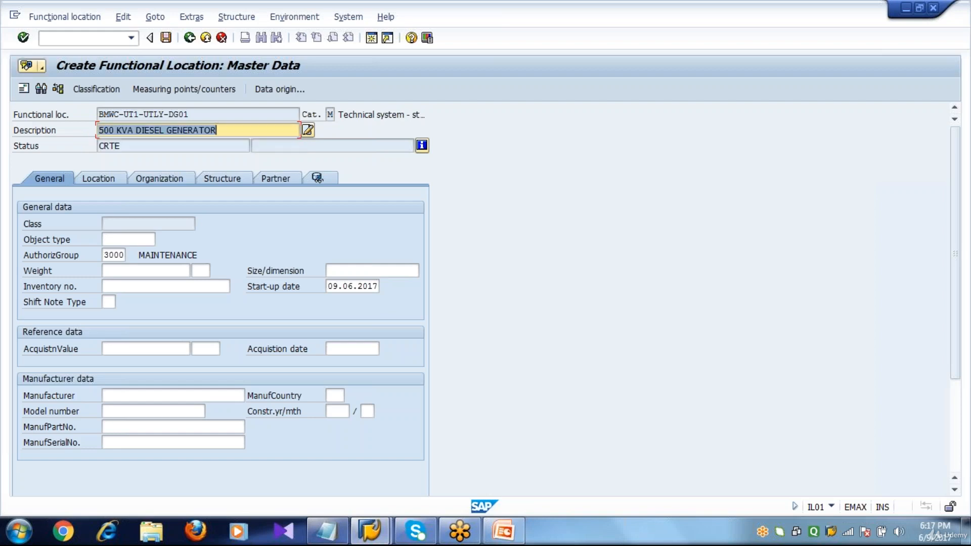
Step: From the object type value list, open the Define Types of Technical Objects customizing activity without specifying a project
left_click(137, 240)
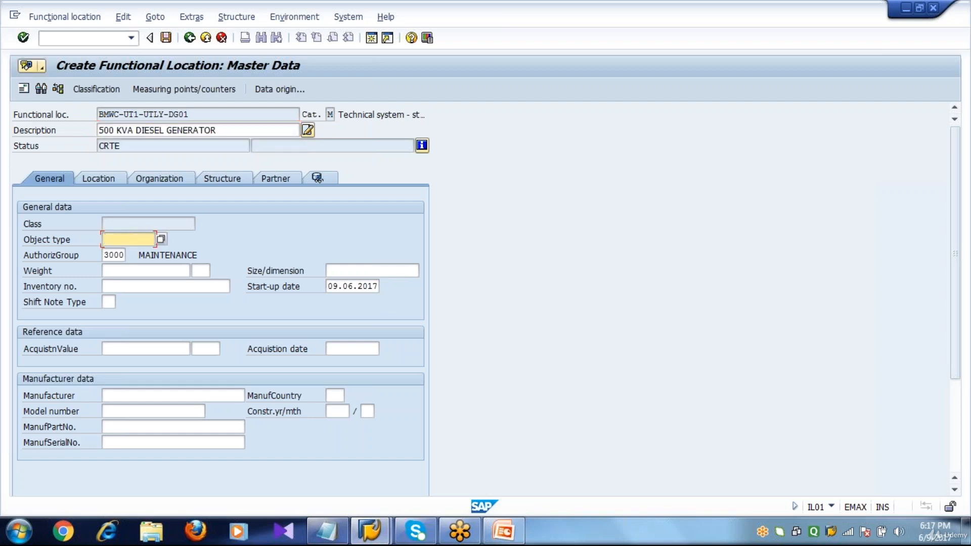
key("F4")
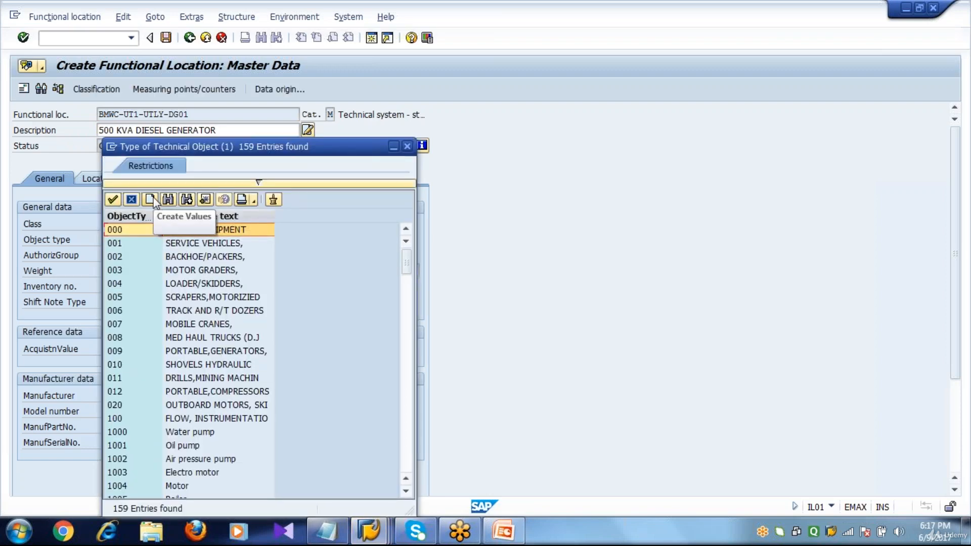
left_click(152, 200)
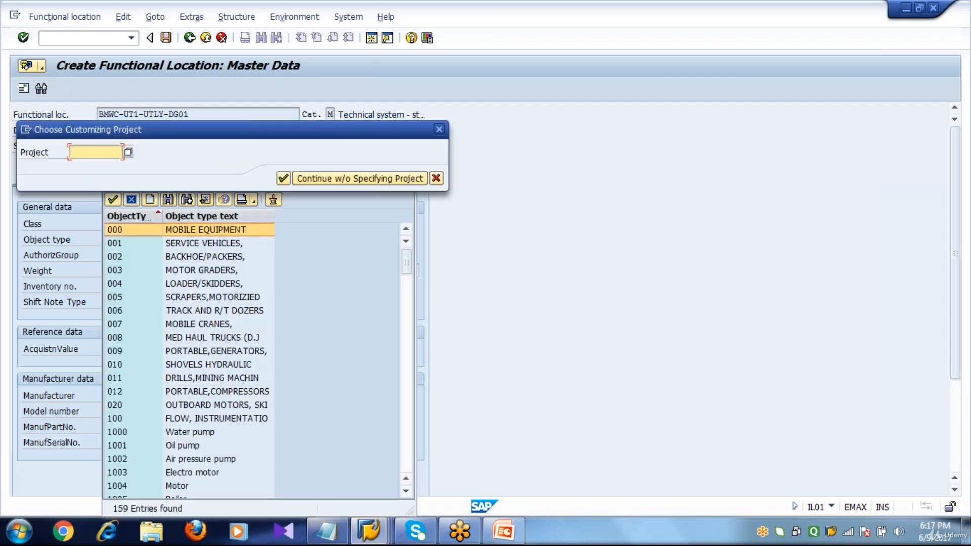
left_click(323, 181)
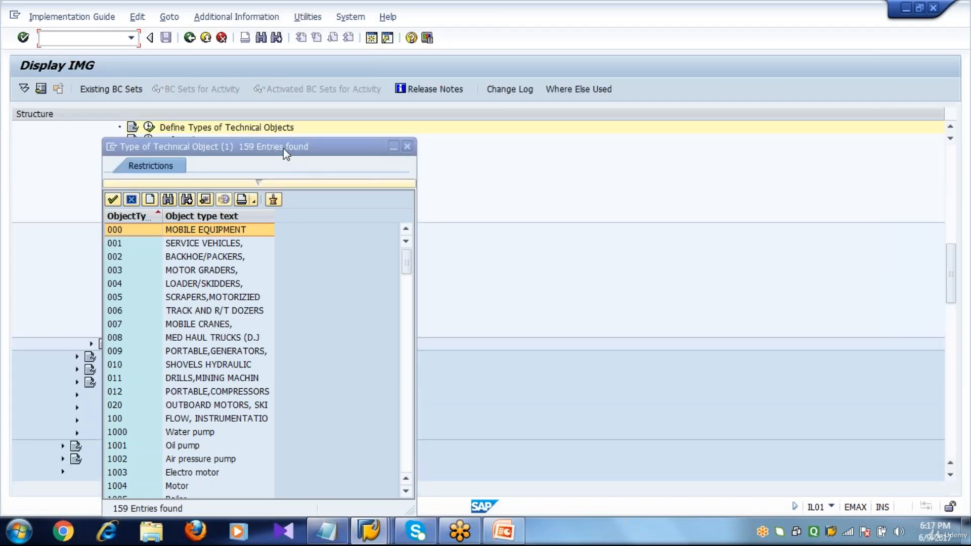
left_click(168, 129)
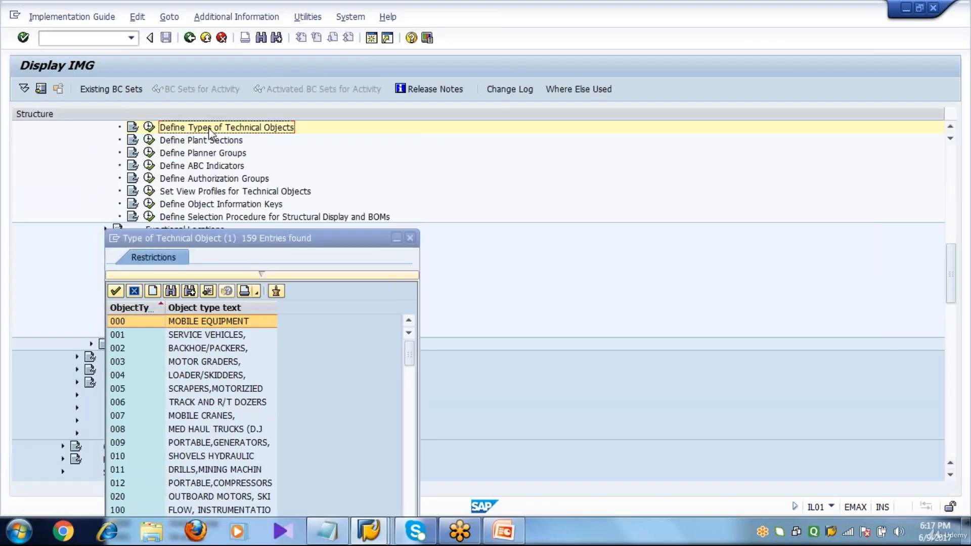
left_click(150, 127)
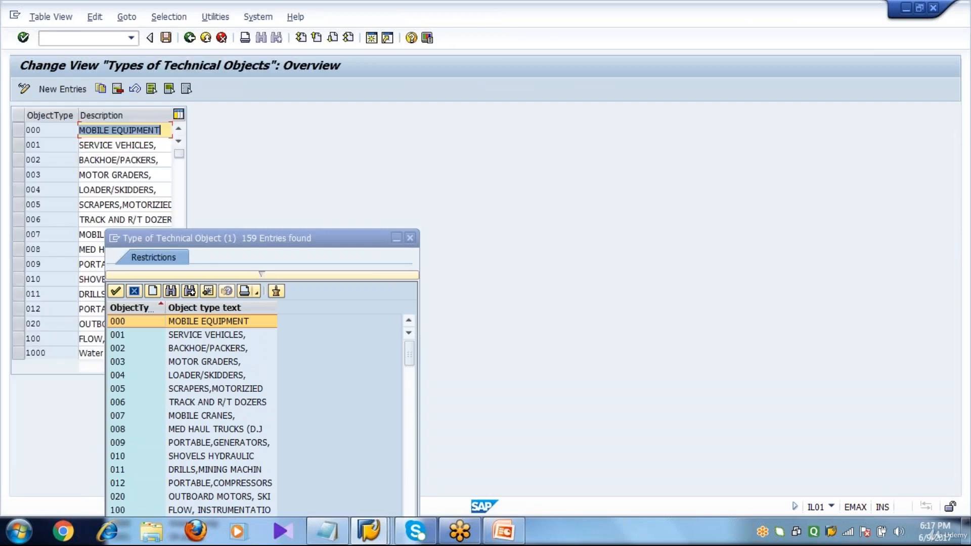
Step: Add a new technical object type 1011 with the description Diesel Generators and save it
left_click(54, 87)
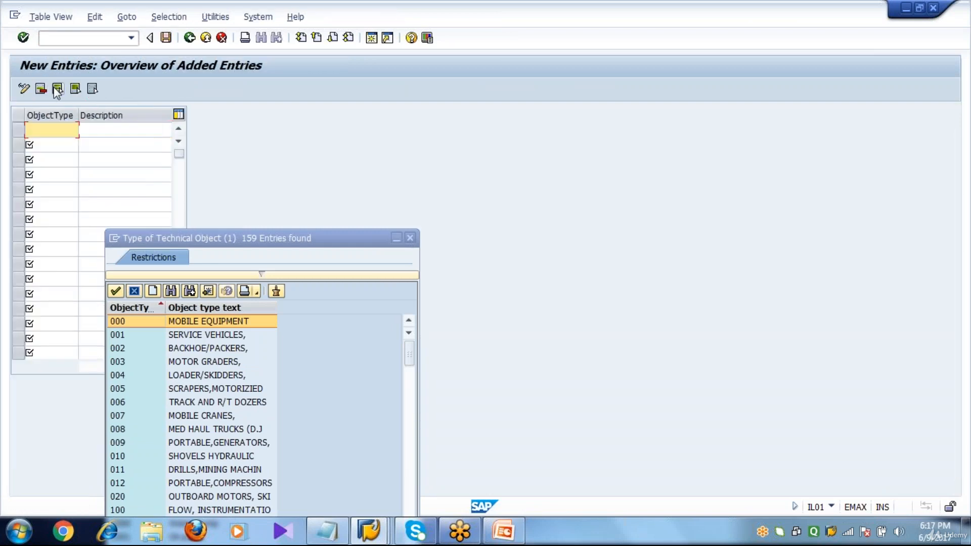
type("1011")
key("Tab")
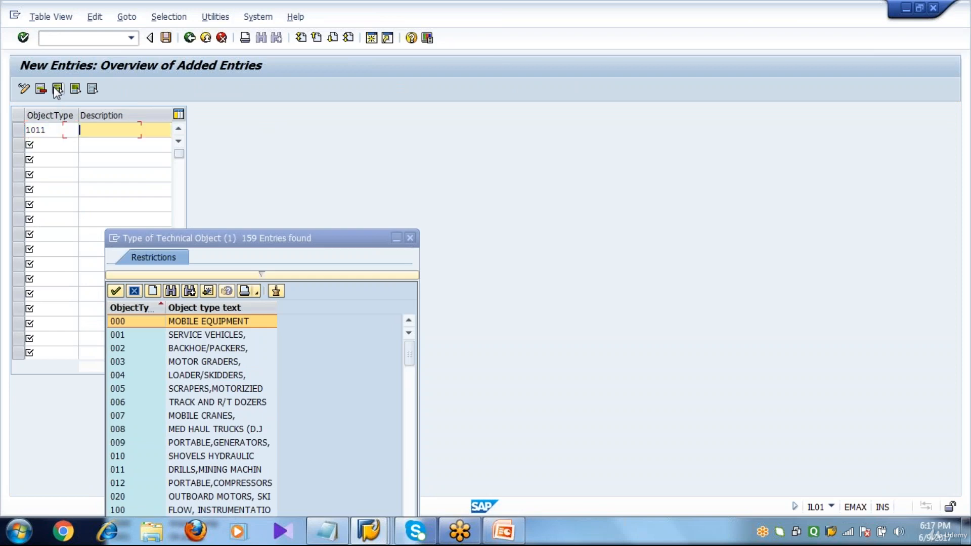
type("DG")
key("BackSpace")
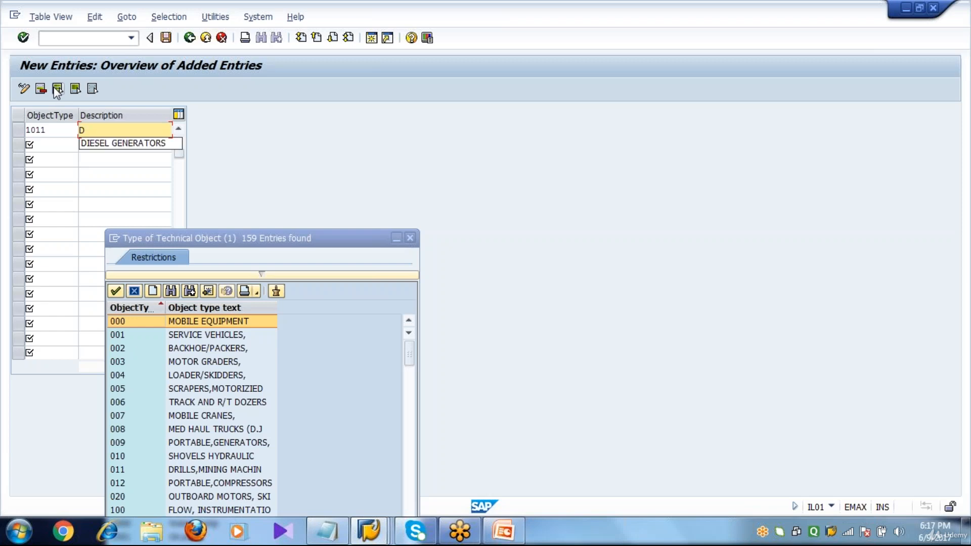
type("iesel Generators")
key("Return")
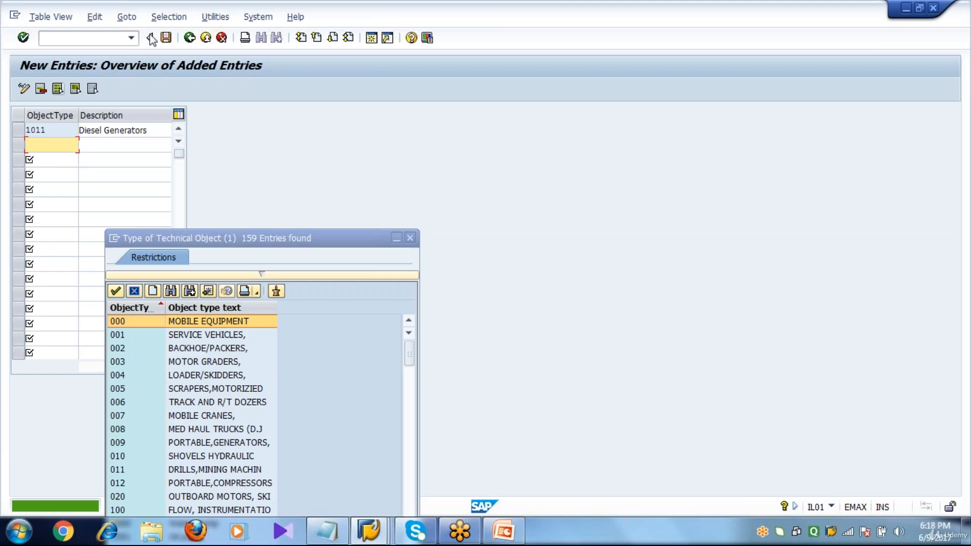
left_click(172, 41)
key("Return")
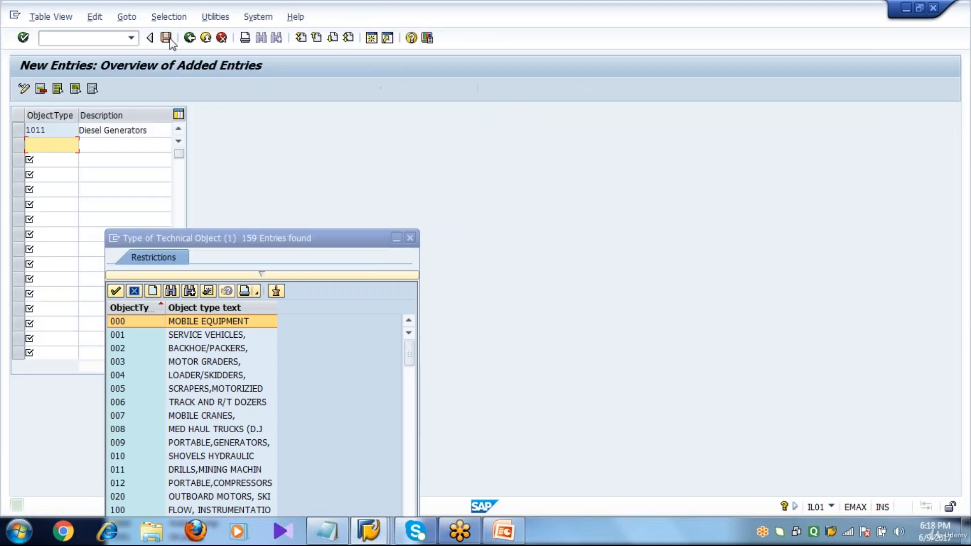
Step: Return to the functional location's master data and set its object type to 1011
left_click(189, 38)
left_click(190, 38)
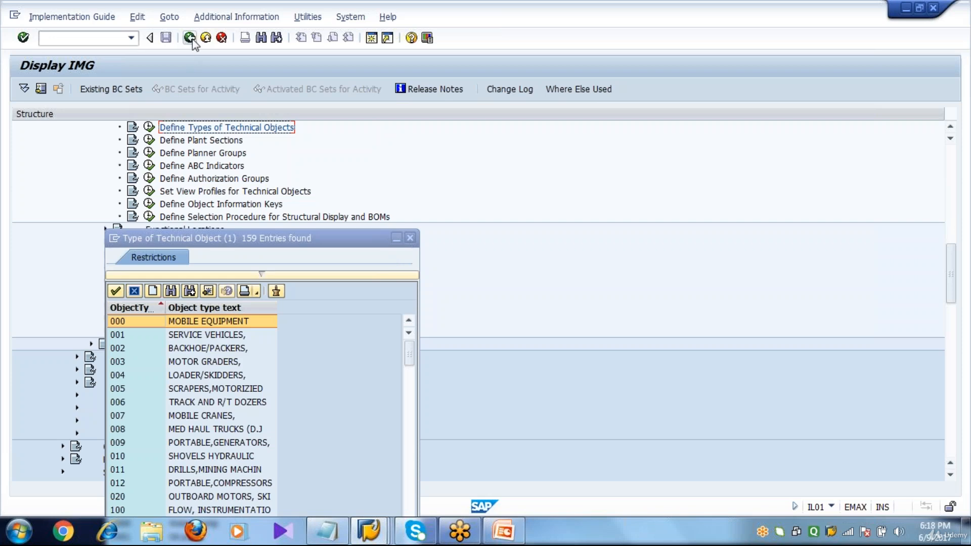
left_click(190, 39)
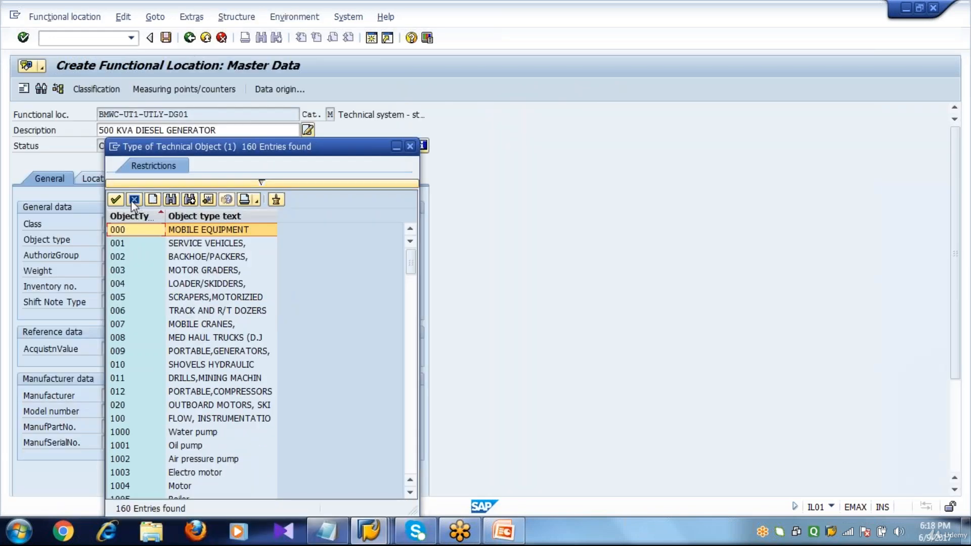
left_click(134, 200)
left_click(140, 240)
type("1011")
key("Return")
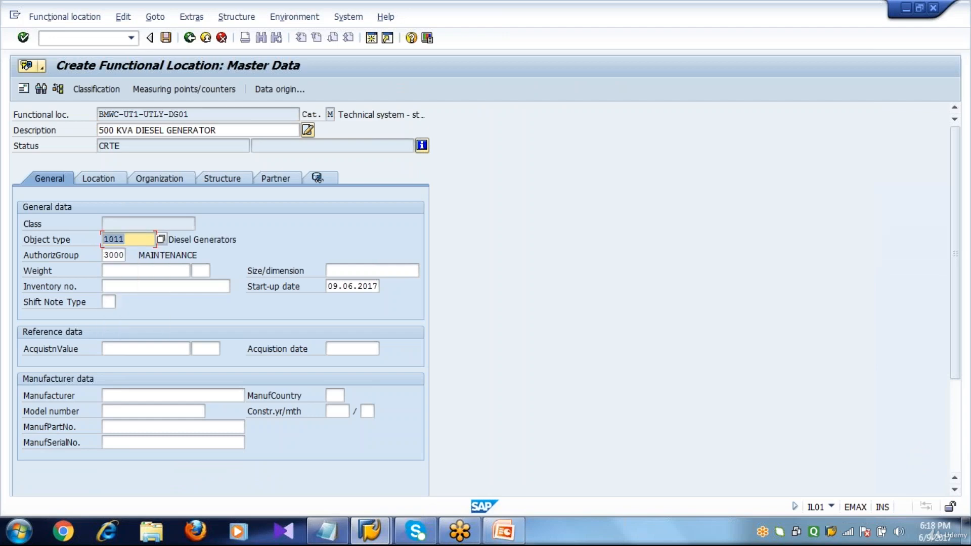
Step: Review the location, organization and superior functional location data of BMWC-UT1-UTLY-DG01
left_click(109, 180)
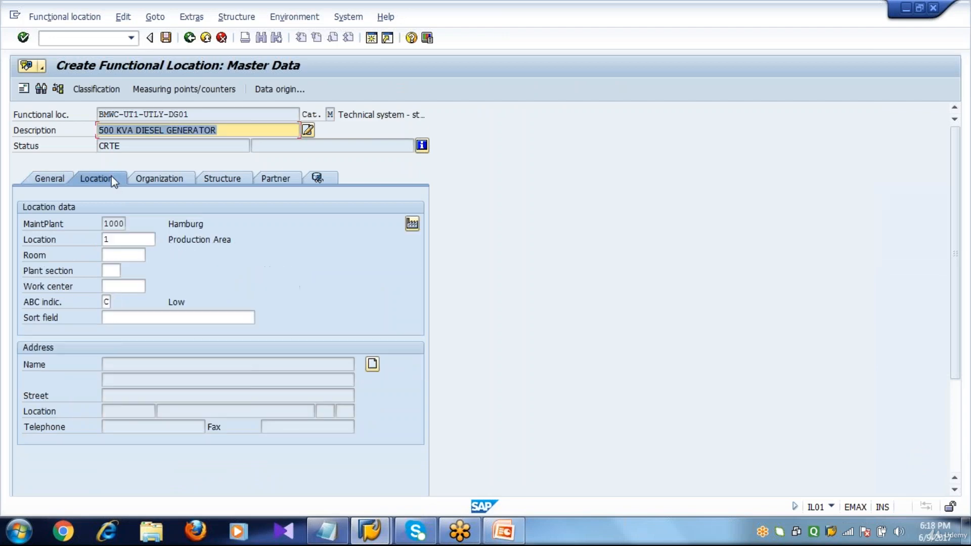
left_click(160, 178)
left_click(216, 180)
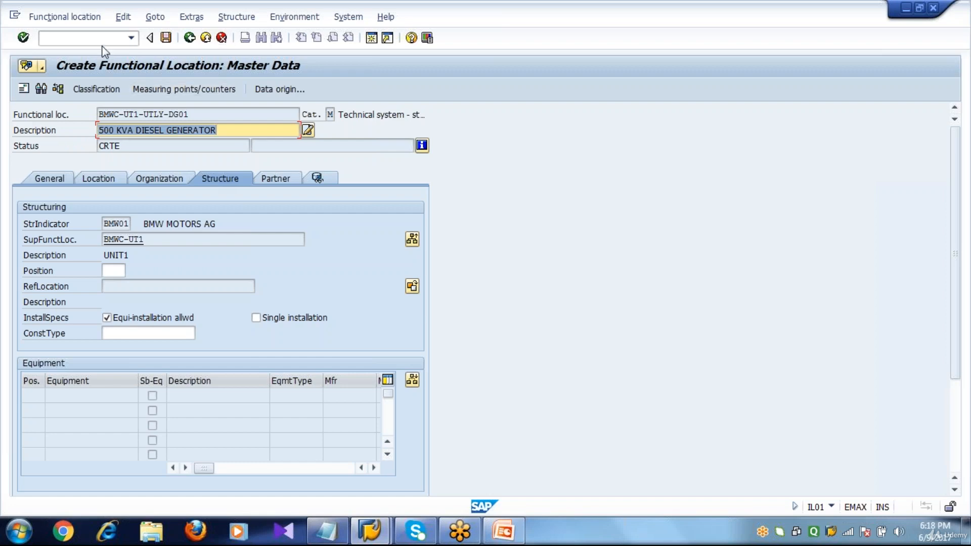
Step: Leave the unsaved functional location and start transaction IL02 for changing functional locations
left_click(86, 37)
type("/n")
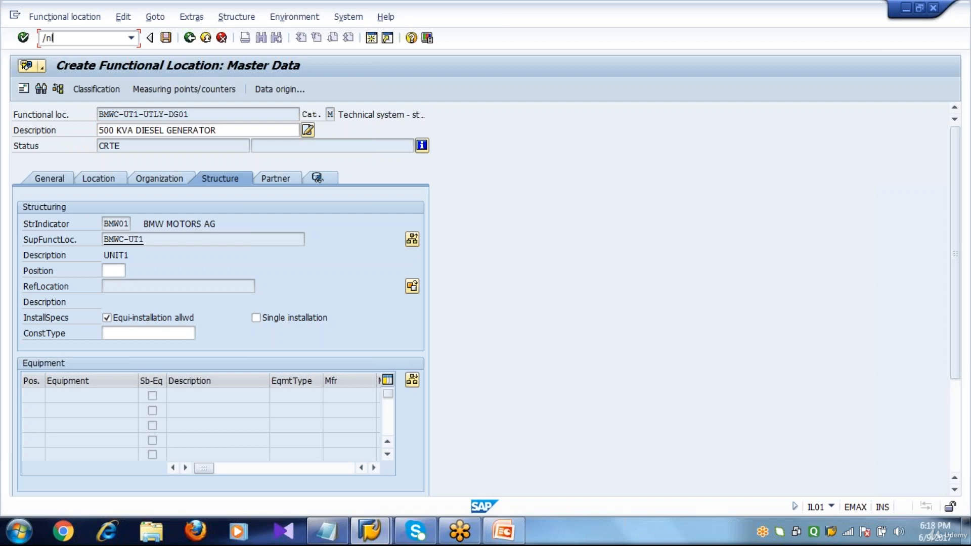
type("il02")
key("Return")
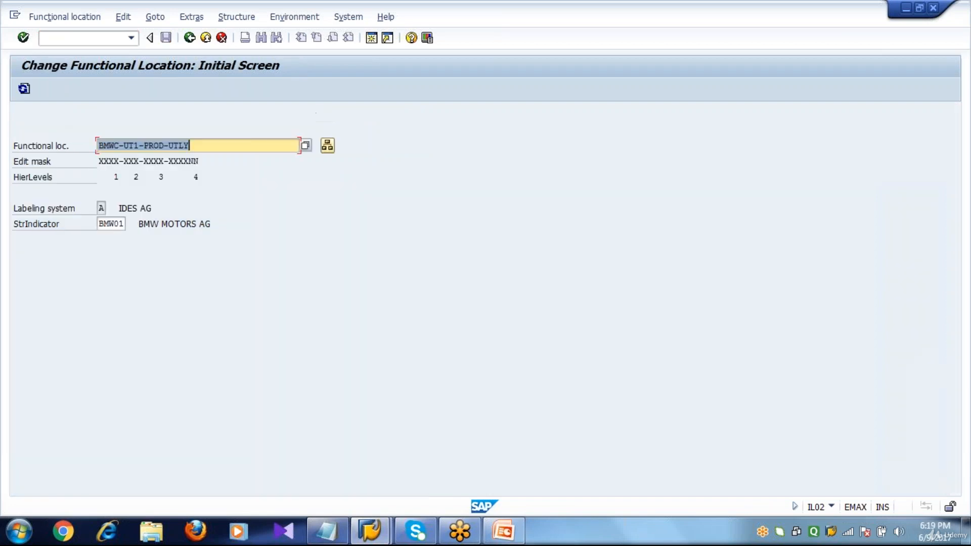
Step: Open the master data of functional location BMWC-UT1-PROD-PRES01 for changing
left_click(224, 142)
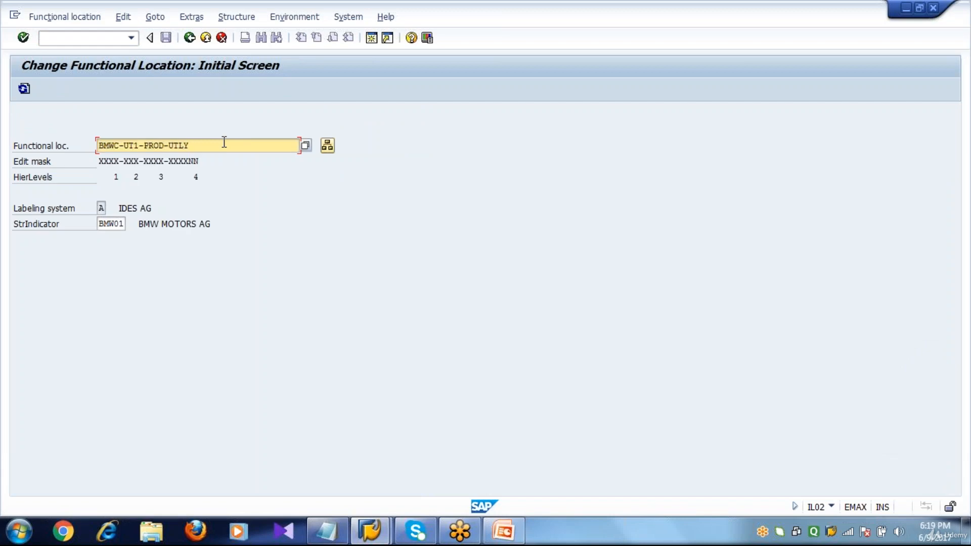
key("BackSpace")
key("BackSpace")
key("BackSpace")
key("BackSpace")
key("BackSpace")
key("BackSpace")
key("BackSpace")
key("BackSpace")
key("BackSpace")
type("prod-pres01")
key("Return")
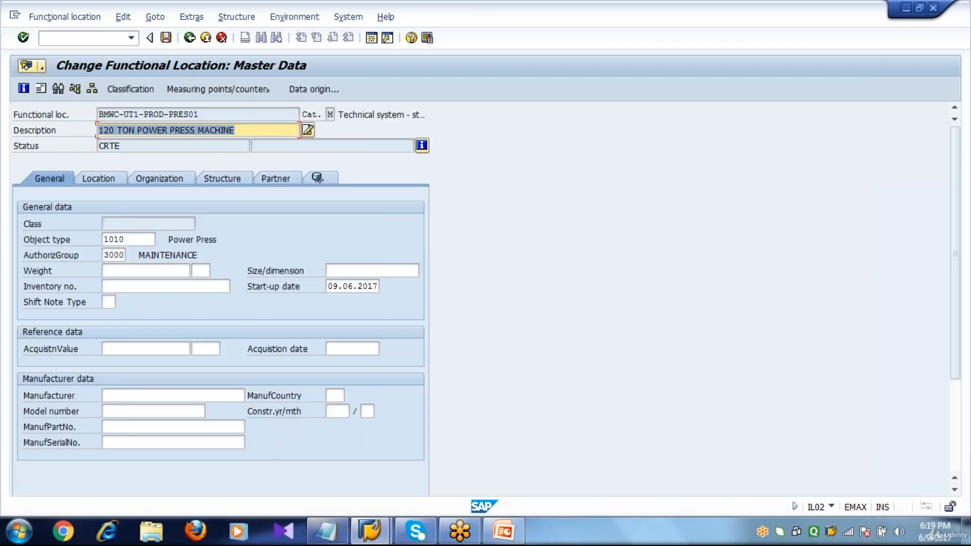
Step: In the structure data of BMWC-UT1-PROD-PRES01, try position 3, set it back to 4 and save
left_click(237, 179)
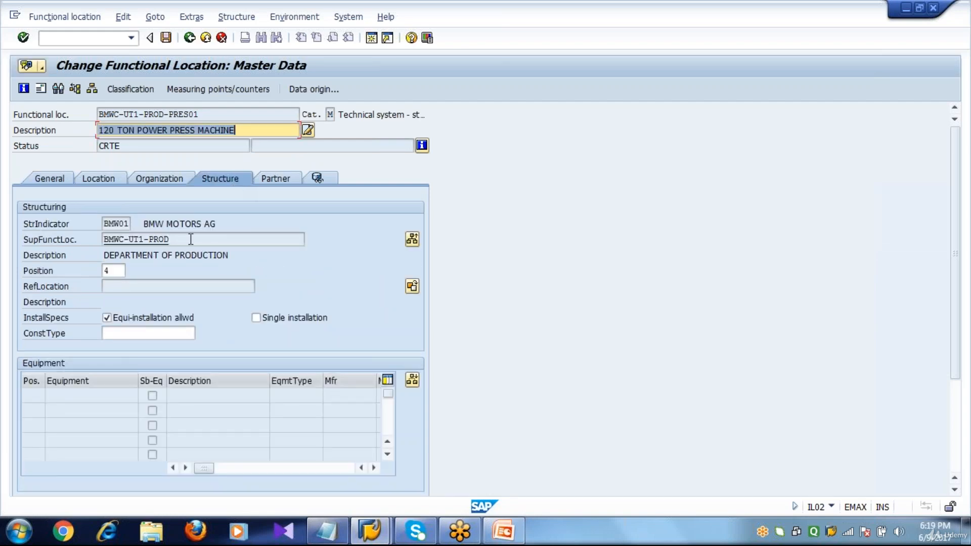
left_click(119, 274)
key("BackSpace")
type("3")
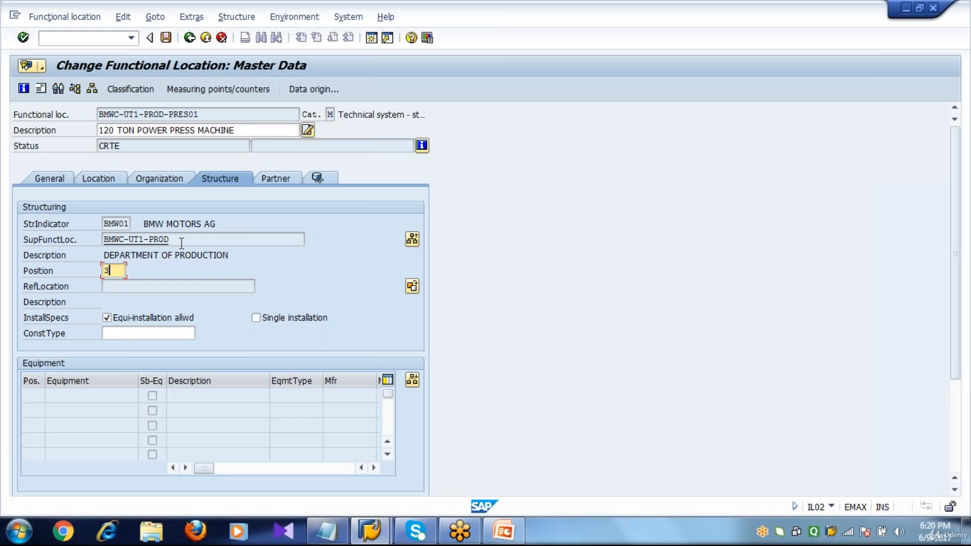
key("BackSpace")
type("4")
key("Return")
left_click(166, 38)
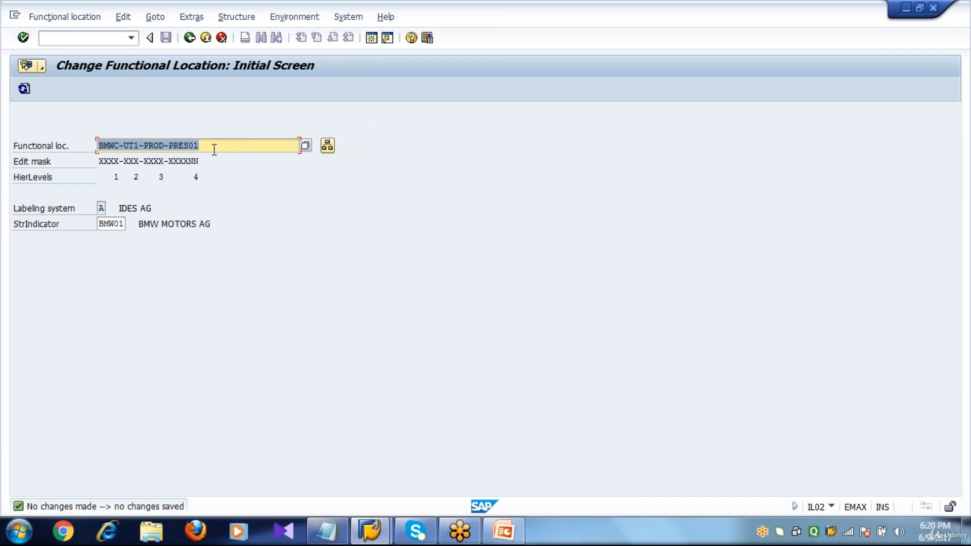
Step: Try to open functional location BMWC-UT1-UTLY for changing
left_click(214, 149)
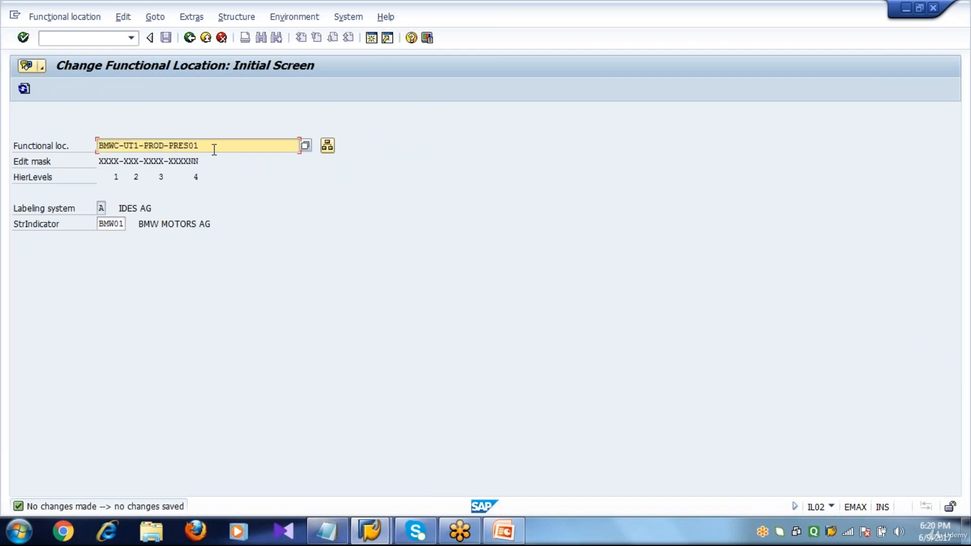
key("BackSpace")
key("BackSpace")
key("BackSpace")
key("BackSpace")
key("BackSpace")
key("BackSpace")
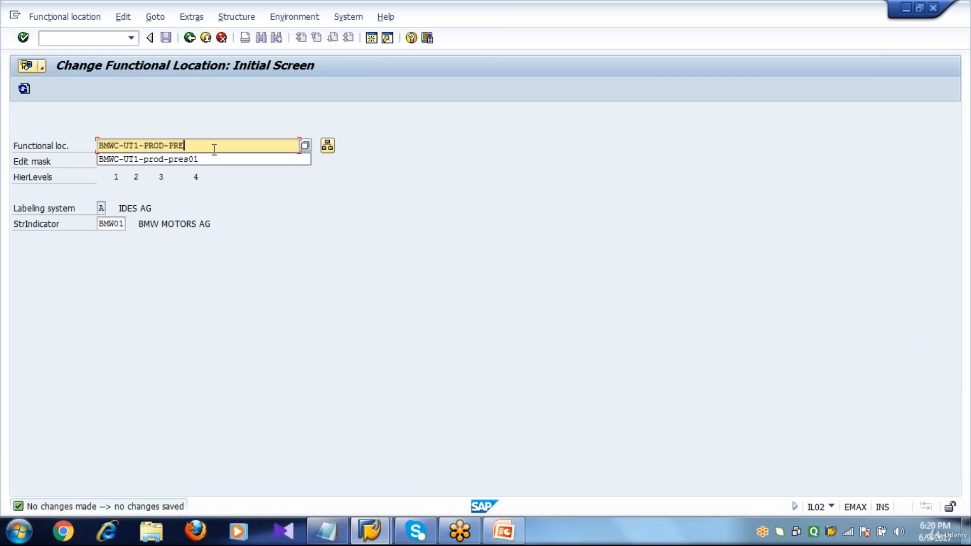
key("BackSpace")
key("BackSpace")
key("BackSpace")
key("BackSpace")
key("BackSpace")
type("utly")
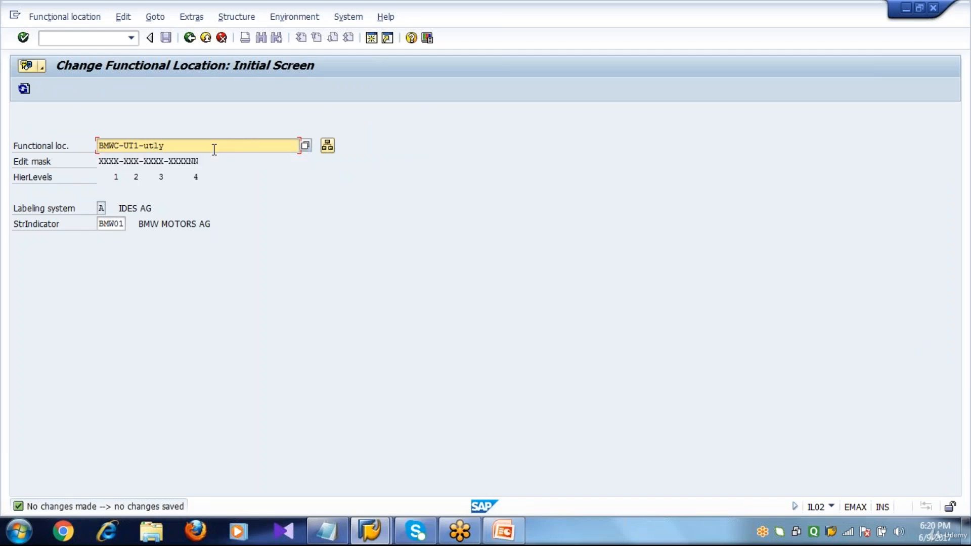
key("Return")
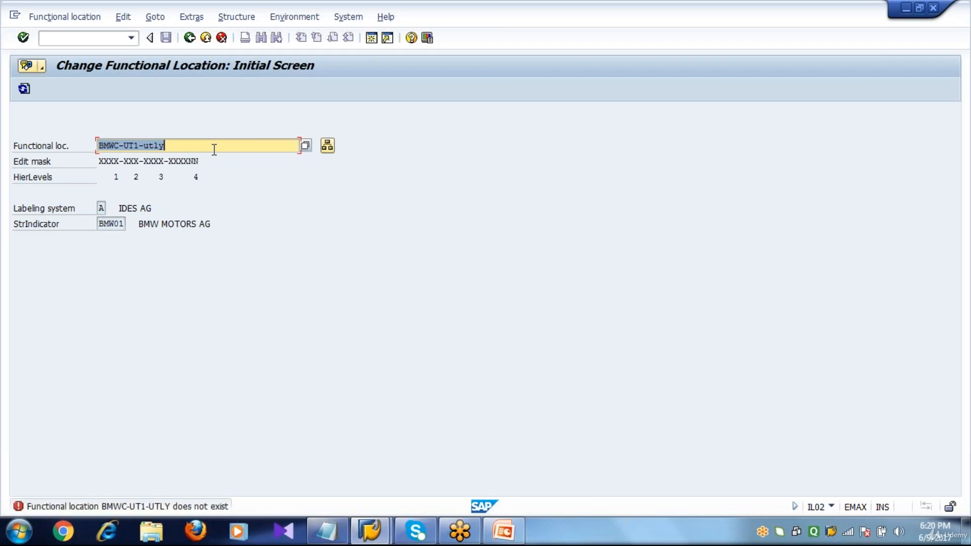
Step: Try to open the functional location under the spelling BMWC-UT1-ULTY
left_click(215, 150)
key("BackSpace")
key("BackSpace")
key("BackSpace")
key("BackSpace")
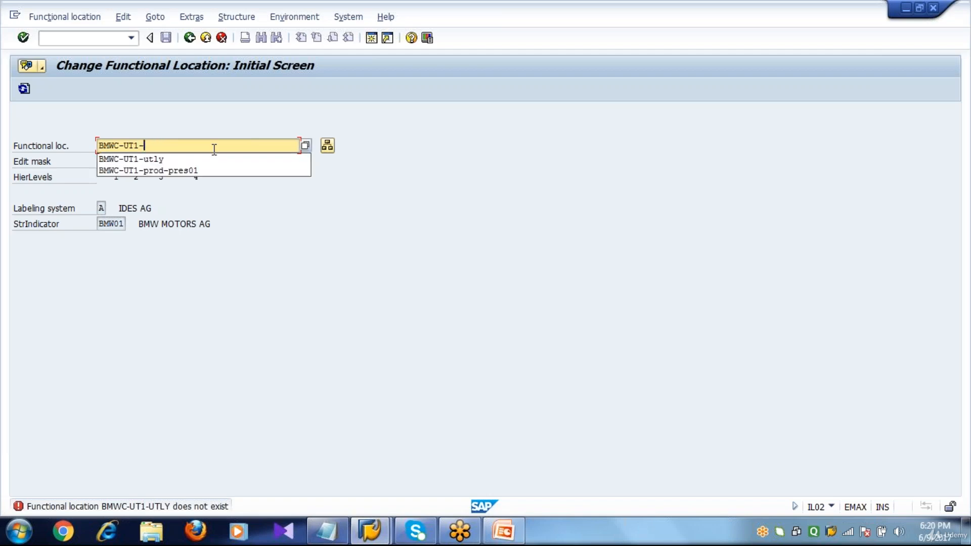
type("ulty")
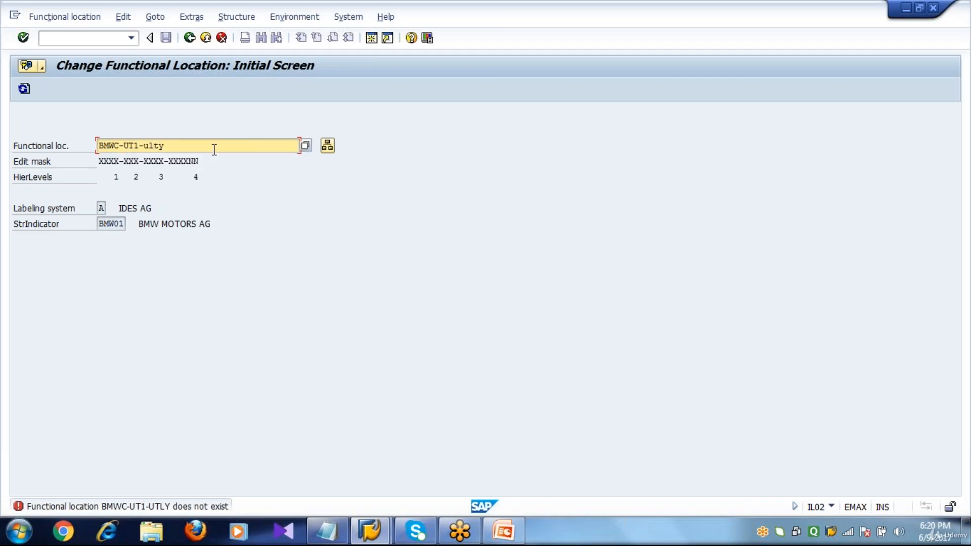
key("Return")
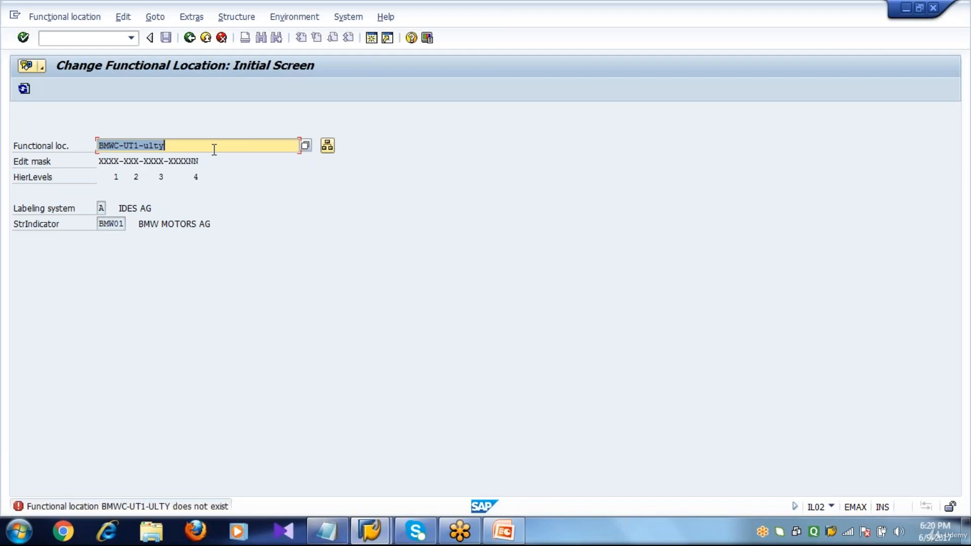
Step: Clear the functional location entry and check the utility location's code in the Notepad list
key("BackSpace")
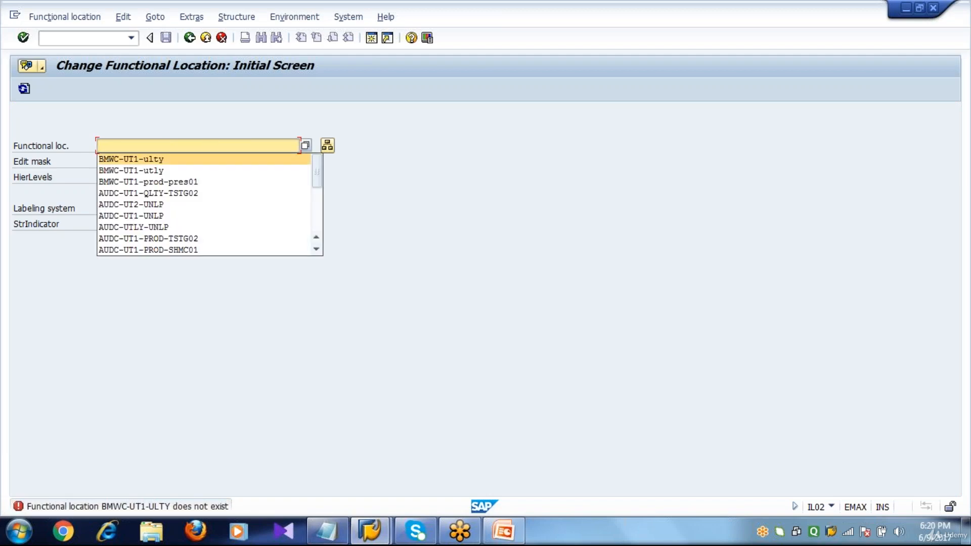
left_click(326, 531)
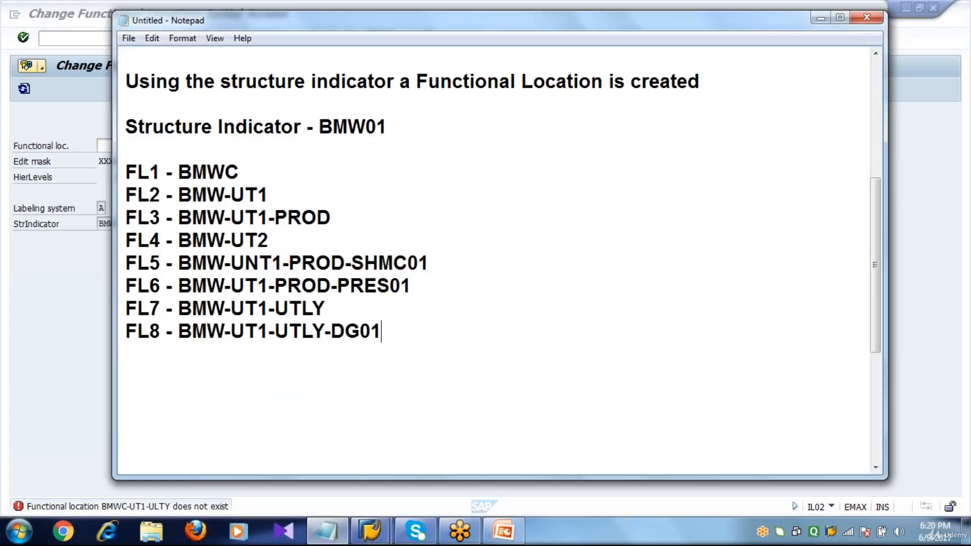
left_click(45, 341)
Step: Try again to open BMWC-UT1-UTLY for changing, correcting the previously entered spelling
left_click(164, 141)
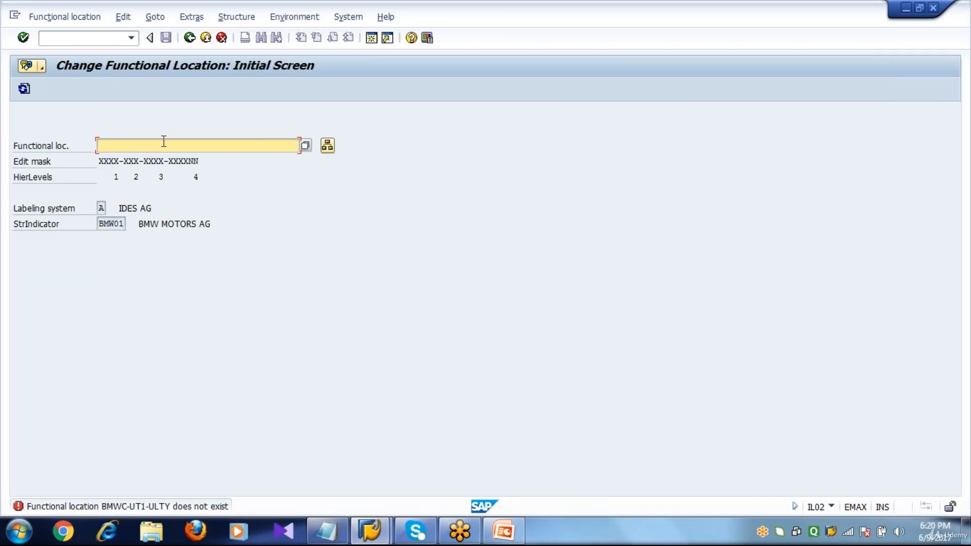
type("bm")
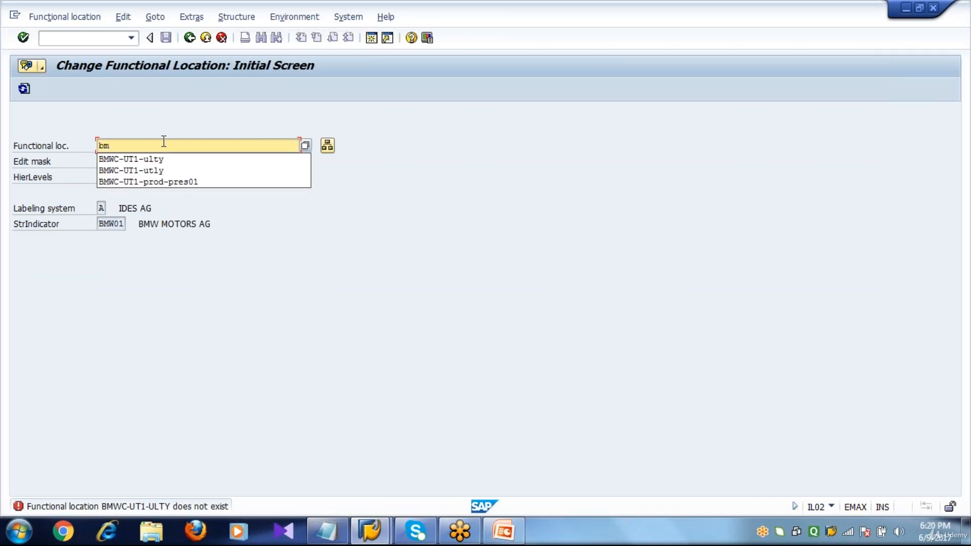
key("Down")
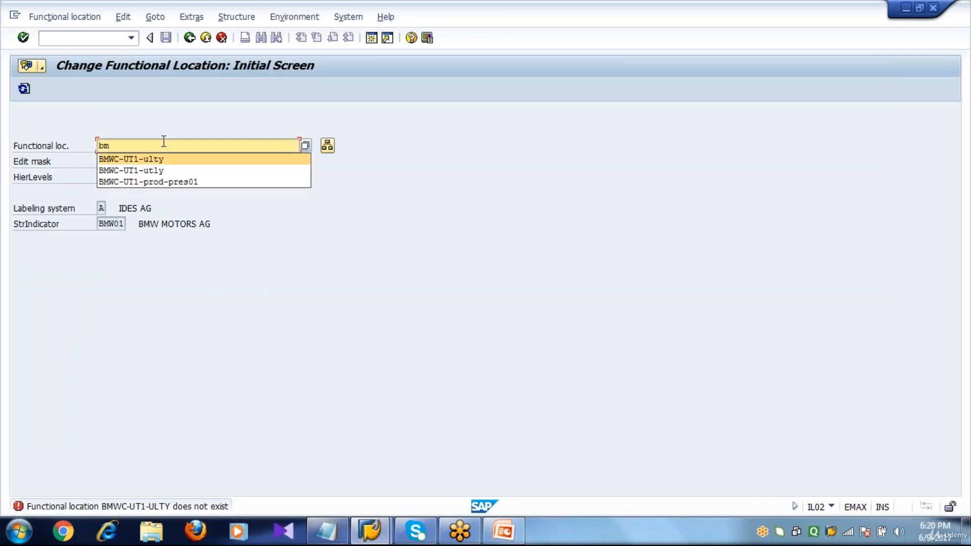
key("Return")
key("BackSpace")
key("BackSpace")
key("BackSpace")
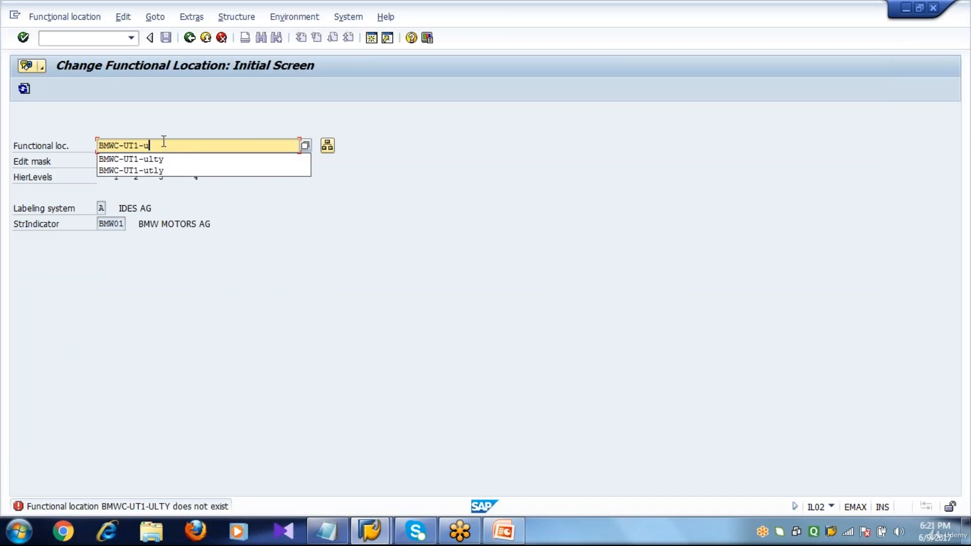
type("tly")
key("Return")
key("Return")
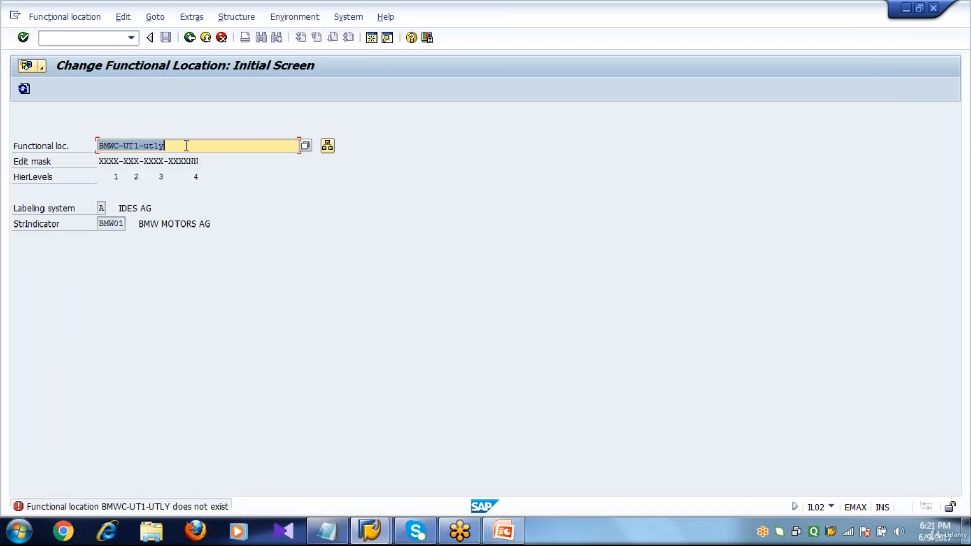
left_click(186, 145)
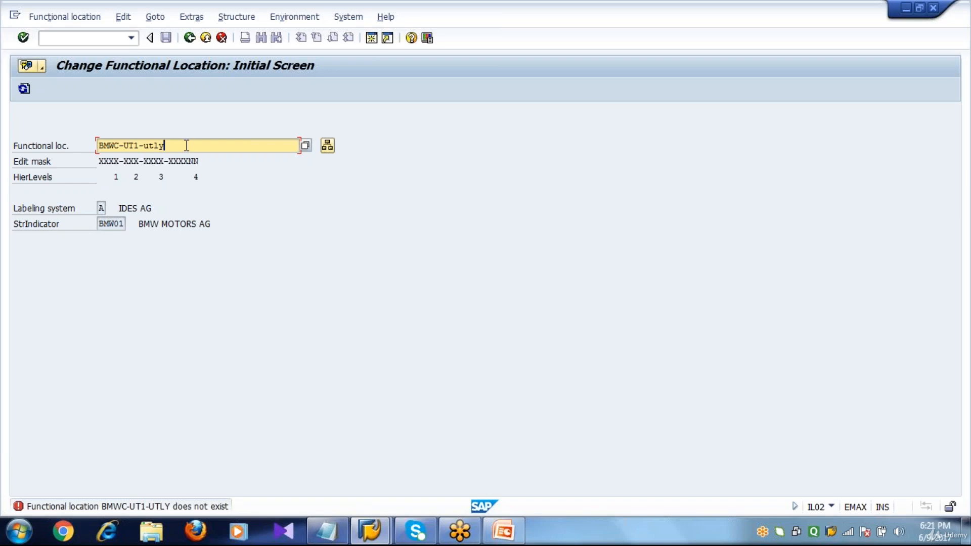
Step: Leave the change transaction and start transaction IL01 for creating a functional location
left_click(190, 38)
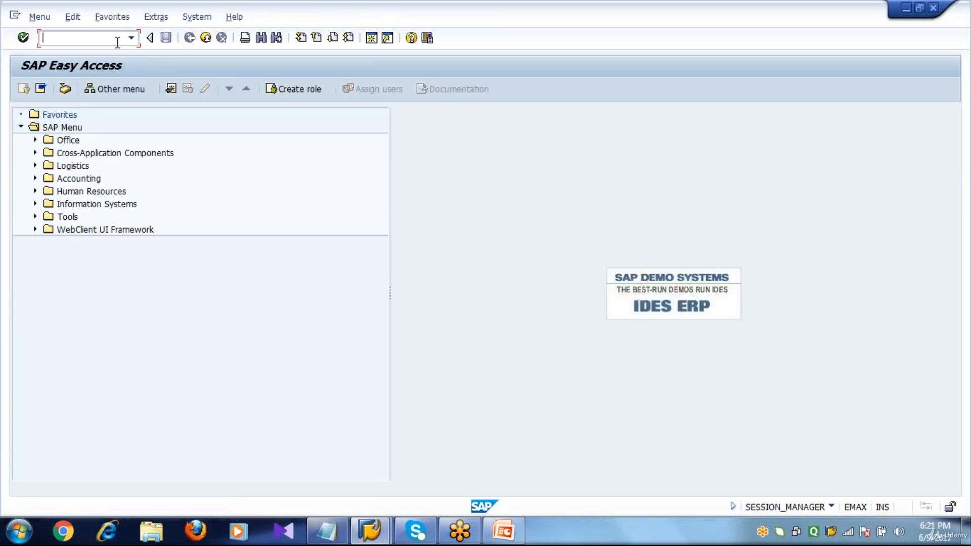
type("il01")
key("Return")
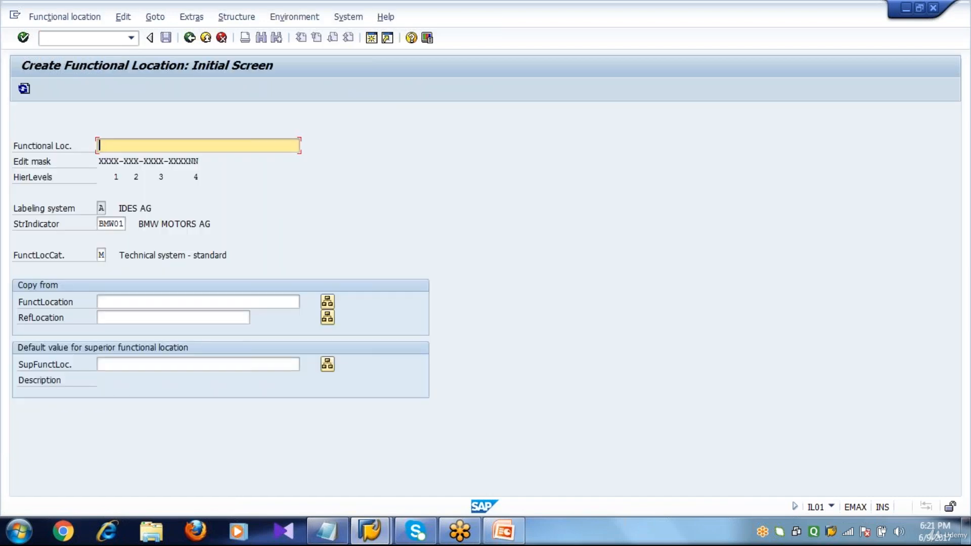
Step: Enter BMWC-UT1-UTLY as the new functional location by shortening the earlier BMWC-UT1-UTLY-DG01 entry, and proceed to its master data
type("B")
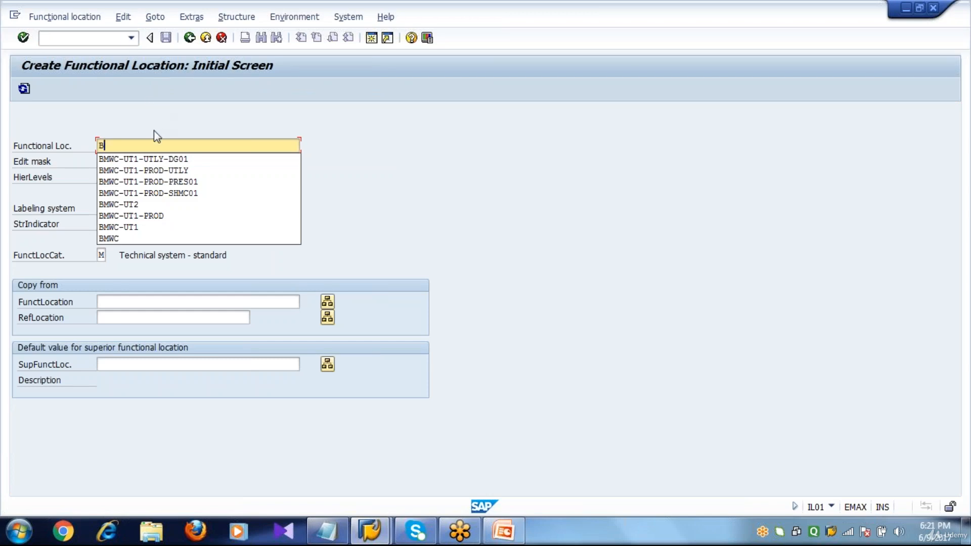
key("Down")
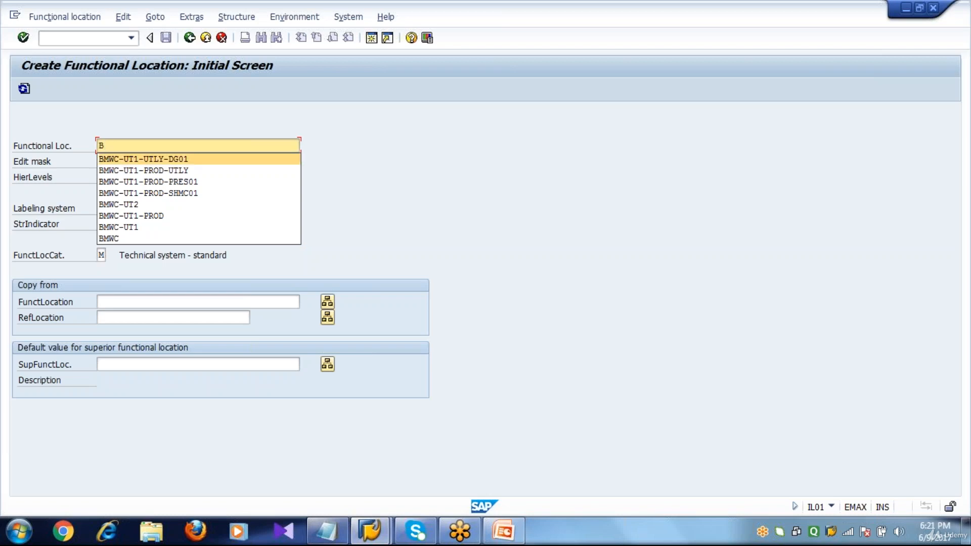
left_click(153, 159)
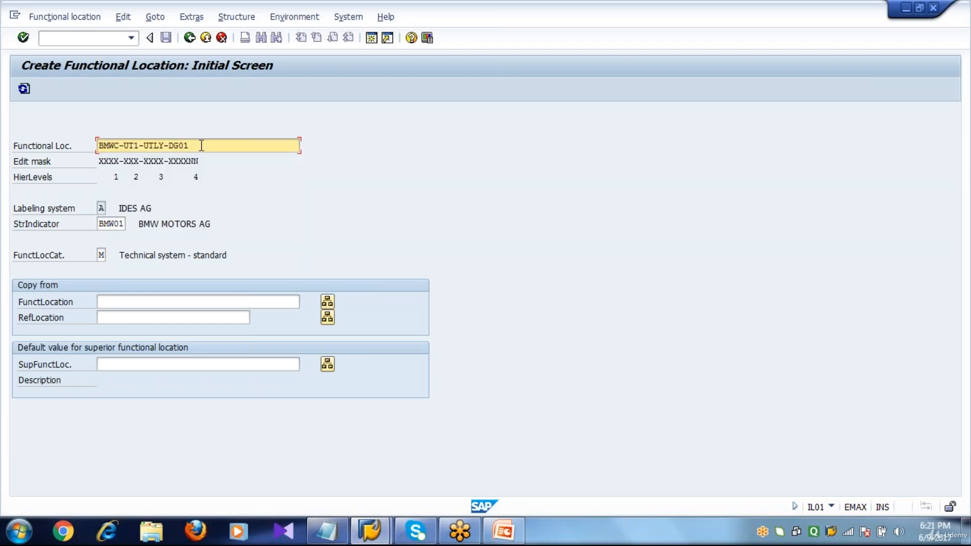
key("BackSpace")
key("BackSpace")
key("BackSpace")
key("BackSpace")
key("BackSpace")
key("Return")
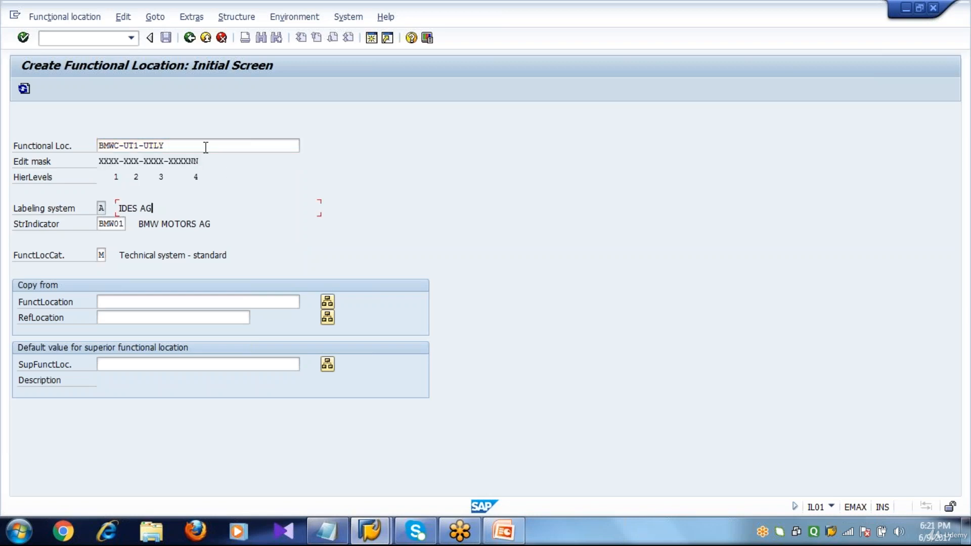
left_click(206, 147)
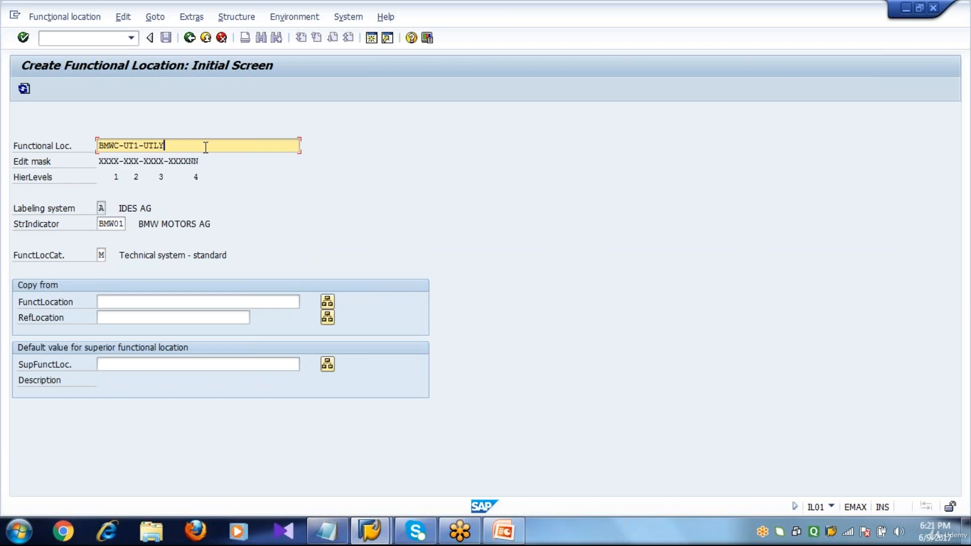
key("Return")
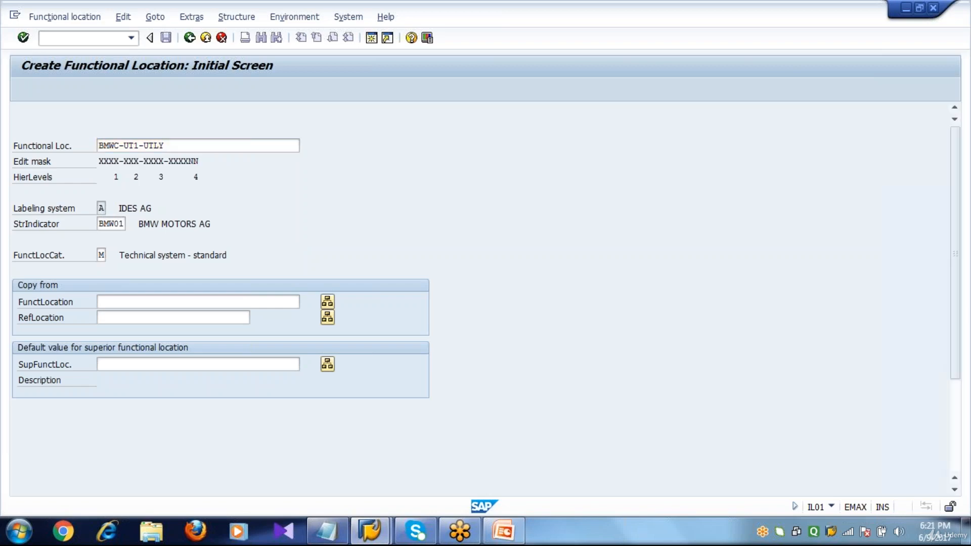
Step: Describe the new functional location as DEPARTMENT OF UTILITY
type("D")
key("Down")
key("Return")
key("Return")
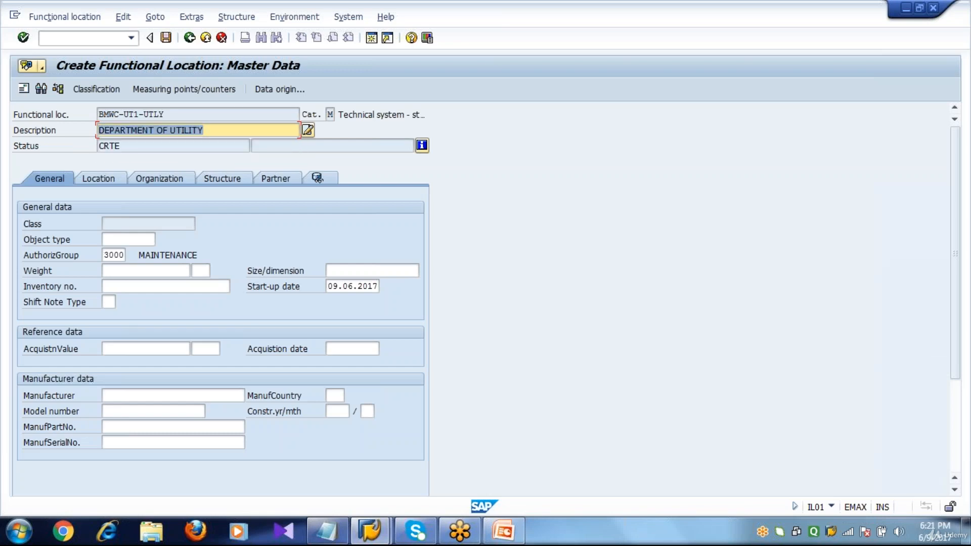
Step: Review the location and organization data, set the position under superior location BMWC-UT1 to 3, and save the functional location
left_click(114, 177)
left_click(152, 181)
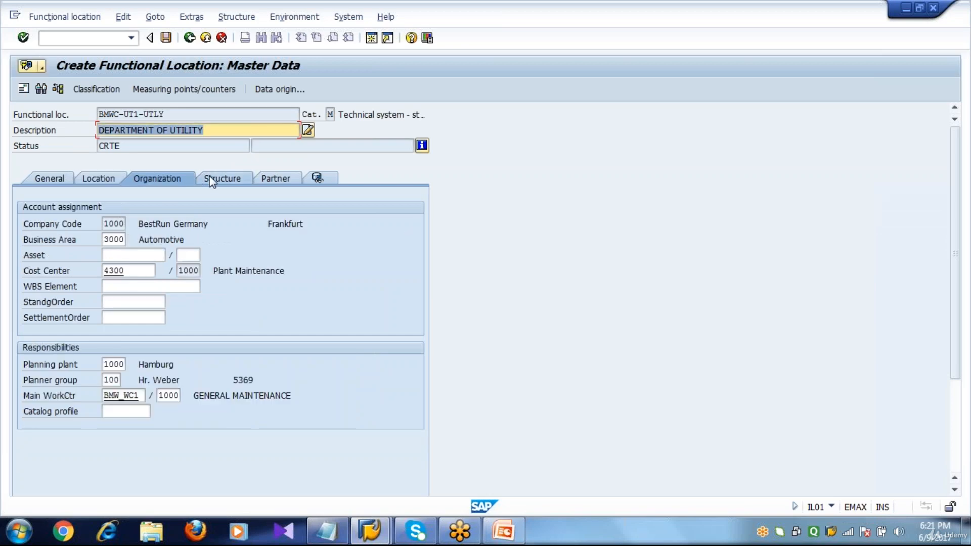
left_click(219, 177)
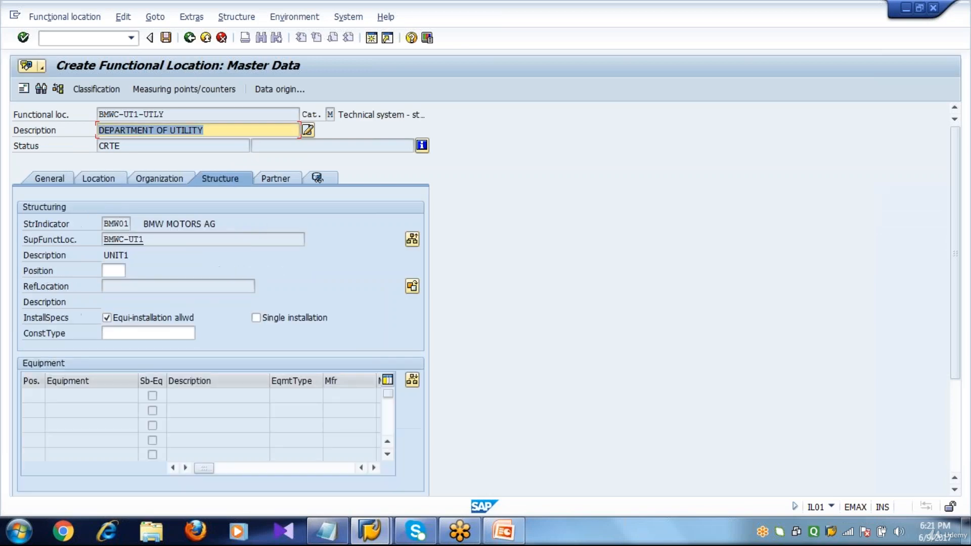
left_click(188, 240)
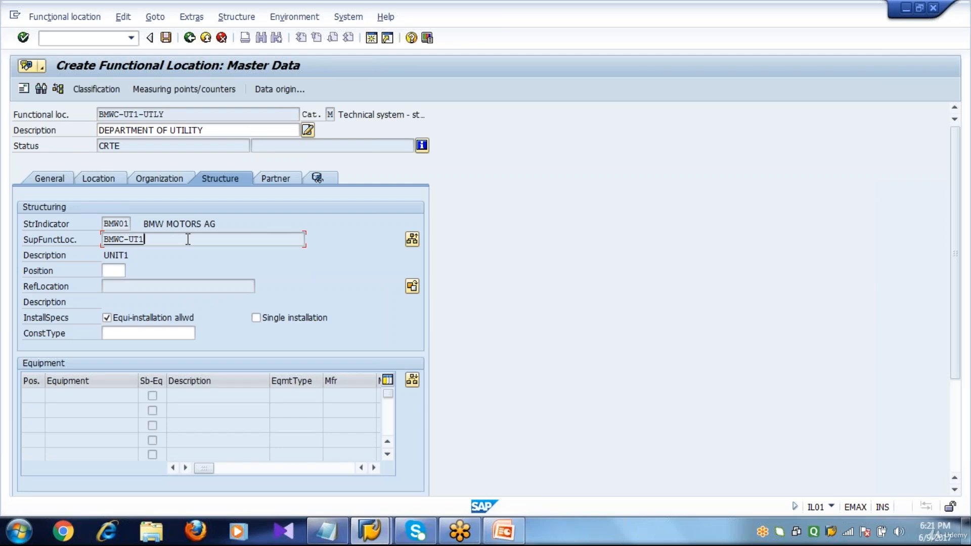
left_click(124, 273)
type("3")
left_click(166, 39)
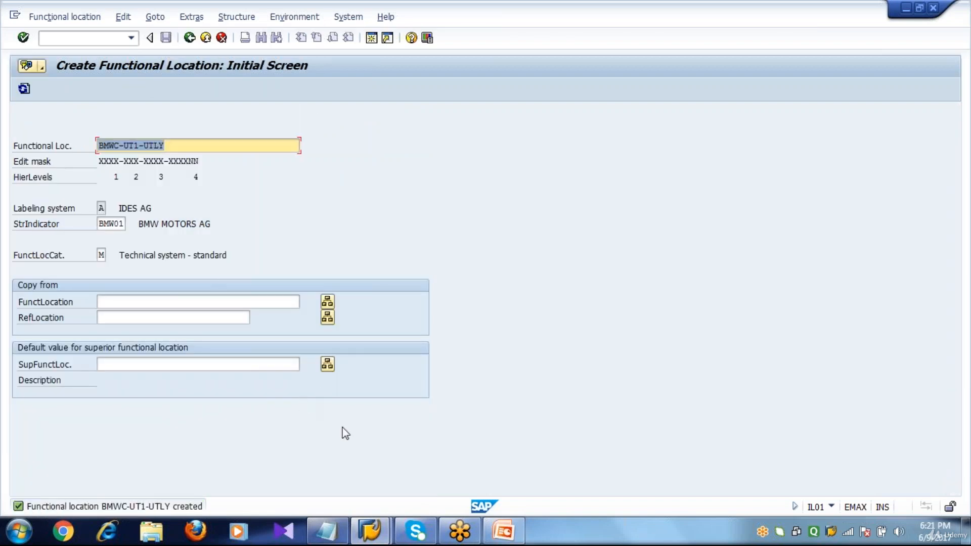
Step: Check the planned location list in Notepad, enter BMWC-UT1-UTLY-DG01 as the new functional location, and proceed to its master data
mouse_move(326, 532)
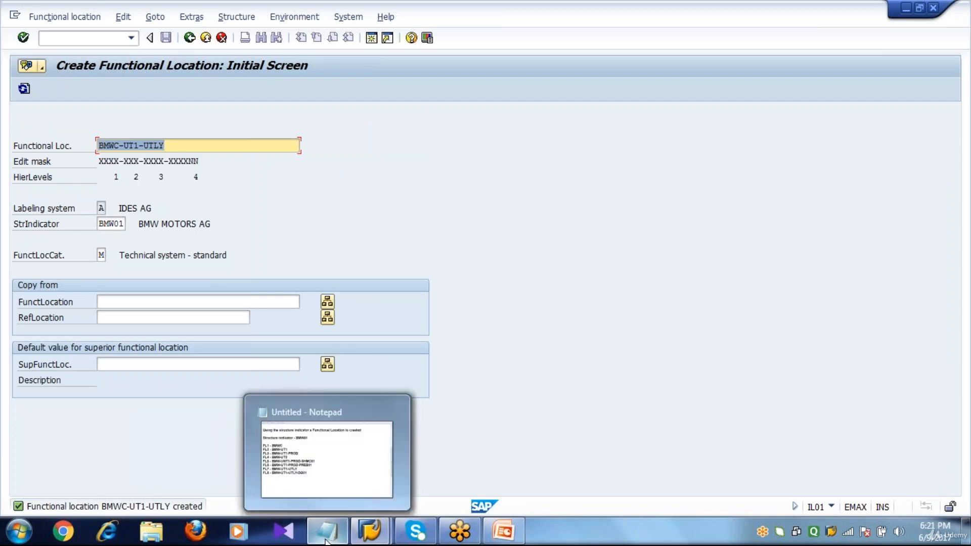
left_click(337, 468)
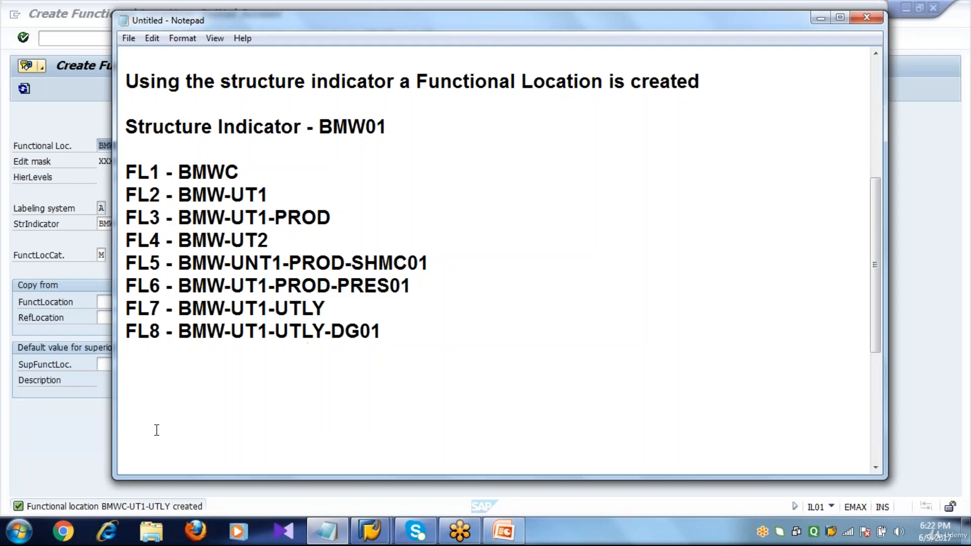
left_click(78, 451)
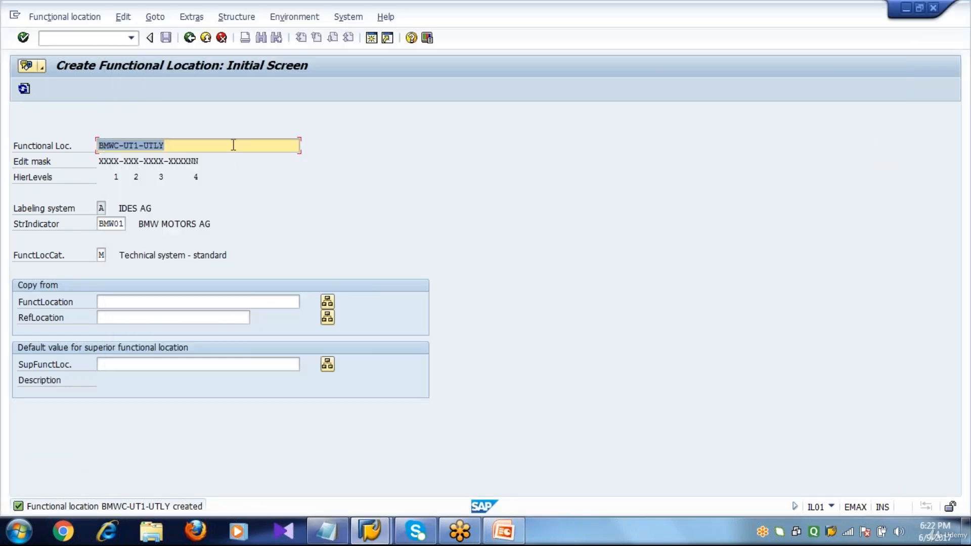
left_click(234, 145)
type("-")
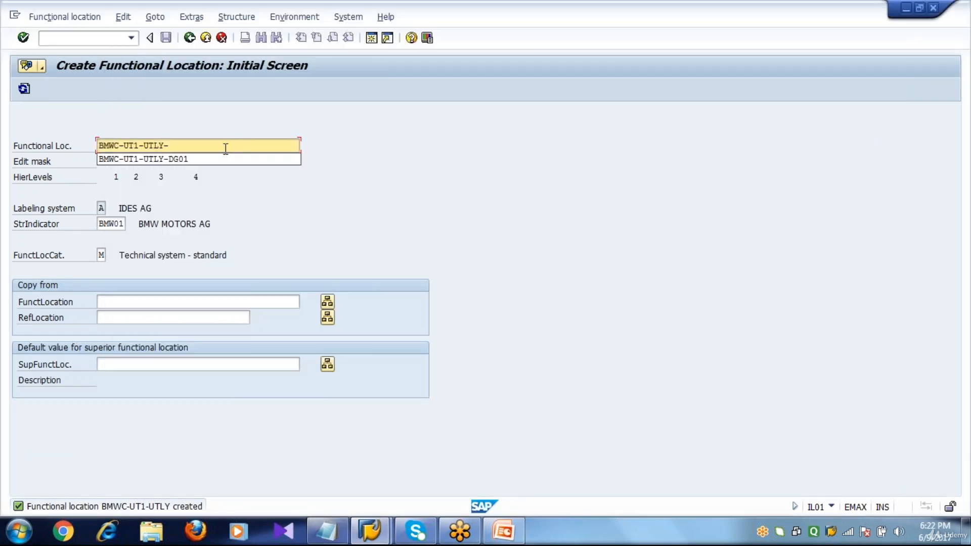
left_click(219, 160)
key("Return")
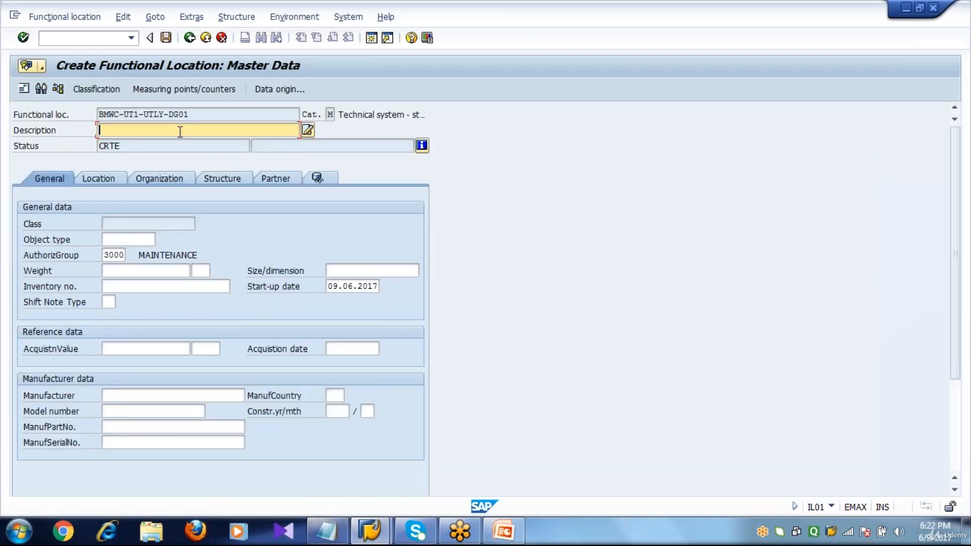
Step: Describe the new functional location as 500 KVA DIESEL GENERATOR and assign object type 1011
type("5")
left_click(177, 145)
left_click(146, 240)
type("1")
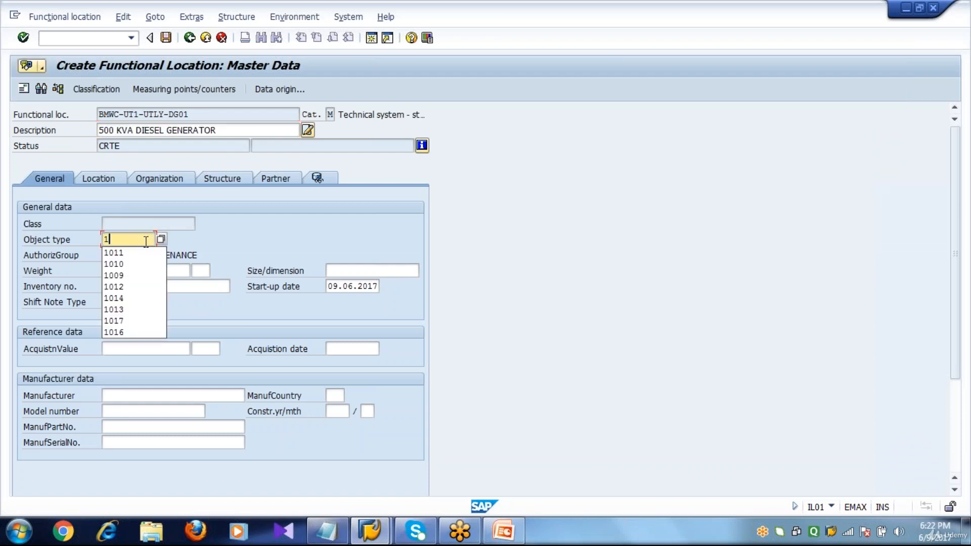
key("Down")
key("Return")
key("Return")
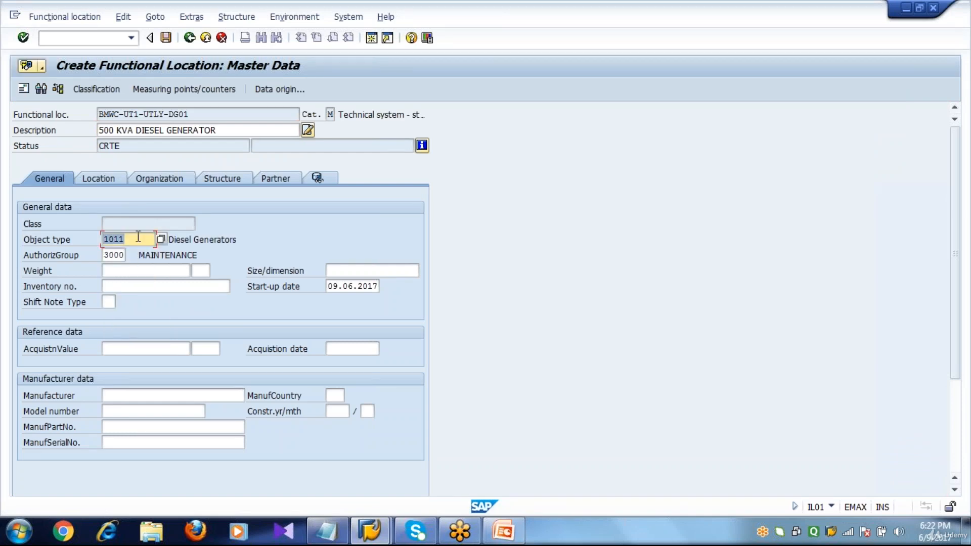
Step: Review the location, organization and structure data, including the master data of superior location BMWC-UT1-UTLY
left_click(111, 180)
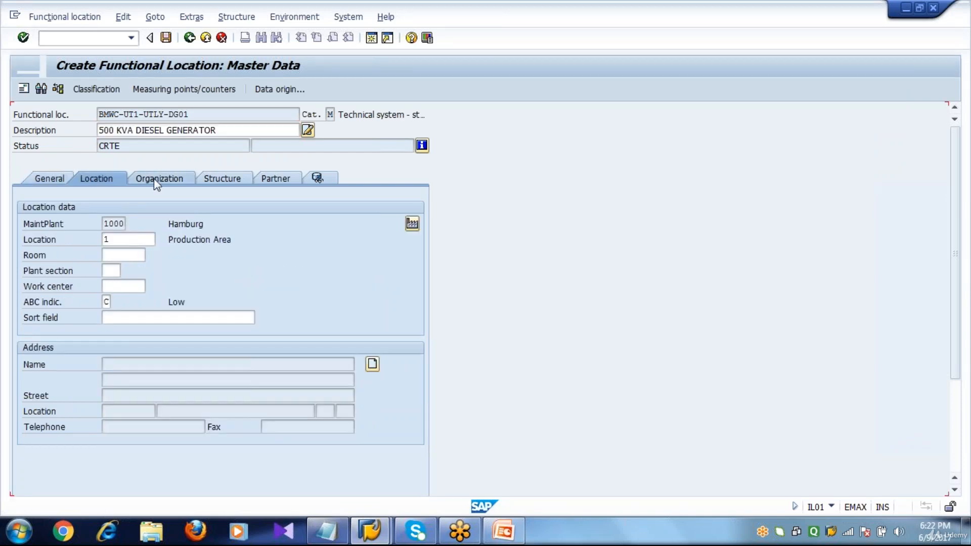
left_click(154, 180)
left_click(210, 180)
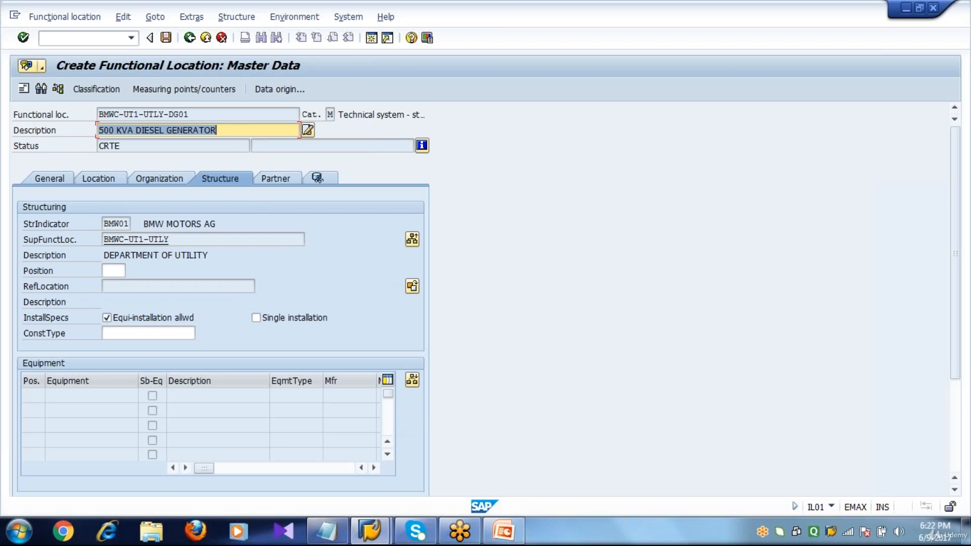
double_click(187, 240)
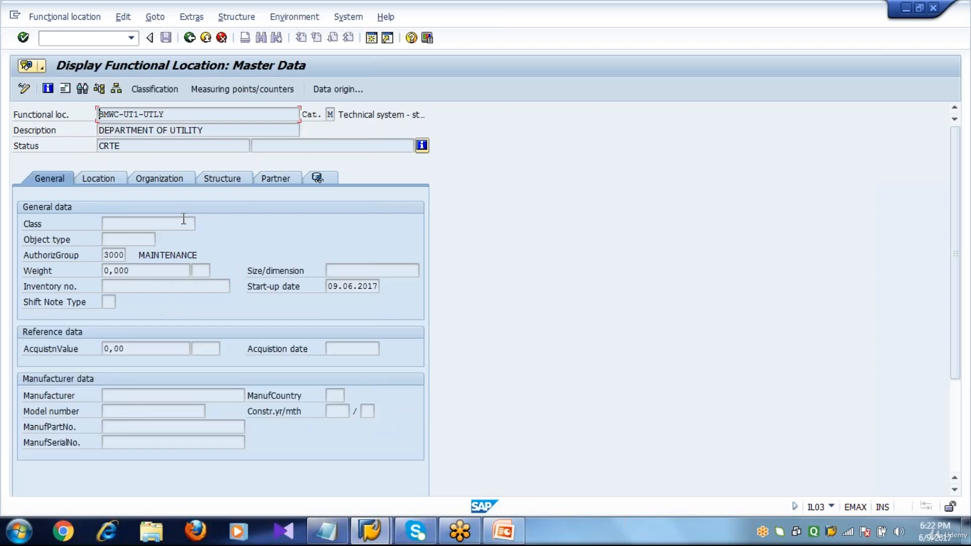
left_click(189, 38)
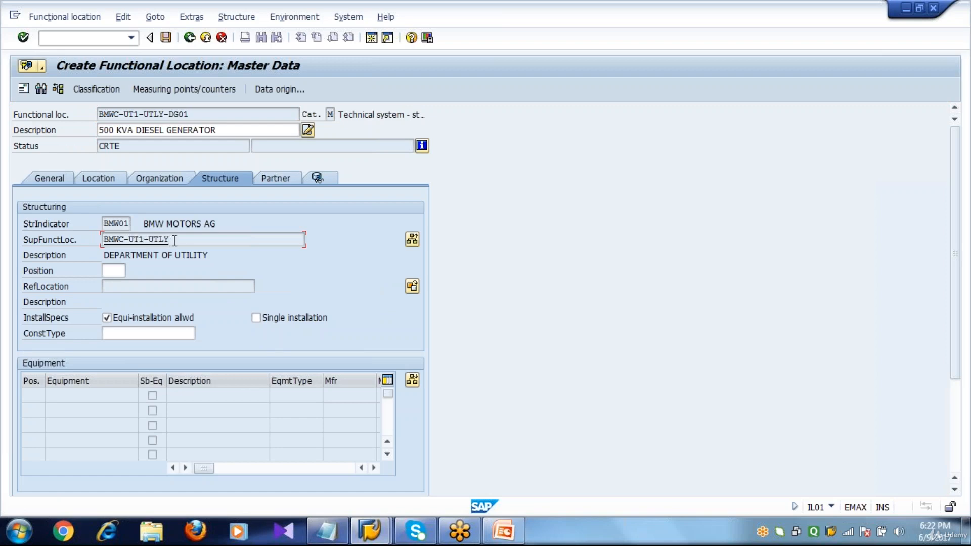
Step: Set the diesel generator location's position to 4, save it, and leave the create transaction
left_click(119, 274)
type("4")
left_click(167, 38)
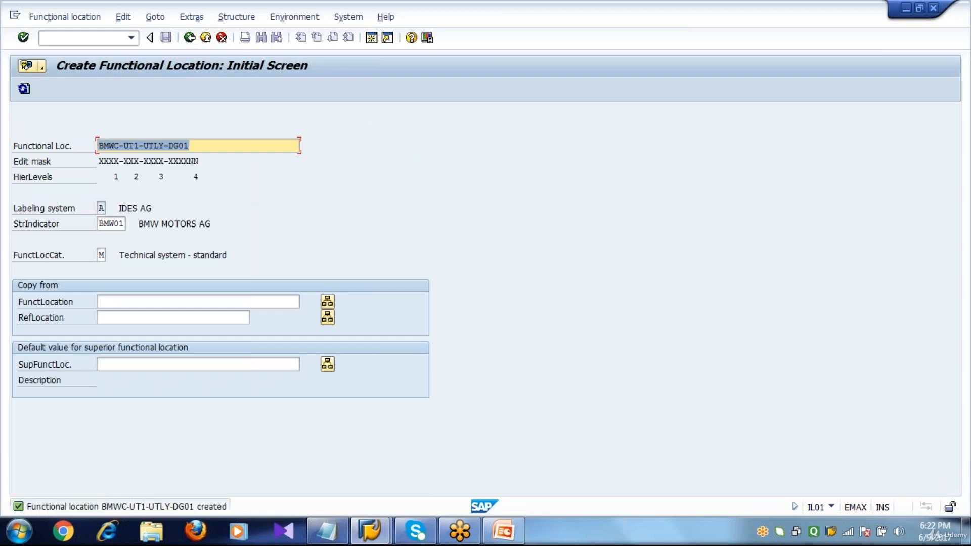
left_click(193, 41)
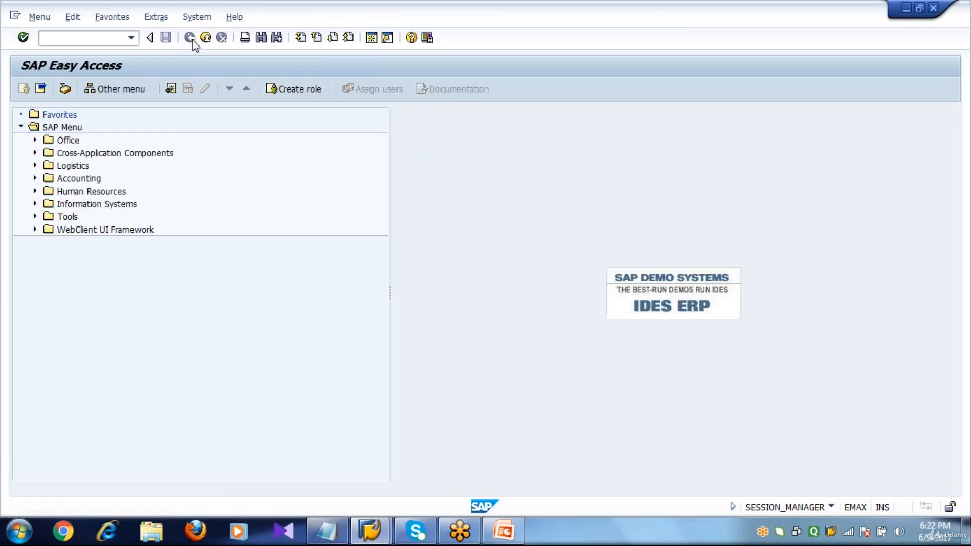
Step: Go through the planned functional locations FL1 to FL8 in the Notepad list one by one
left_click(336, 539)
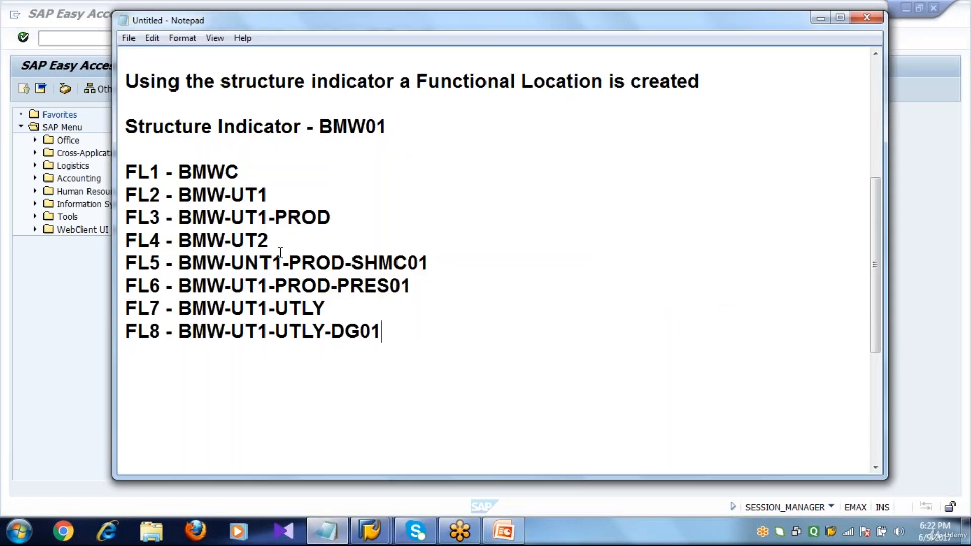
left_click(247, 171)
left_click(218, 201)
left_click(273, 195)
left_click(335, 219)
left_click(273, 241)
left_click(193, 259)
left_click(430, 263)
left_click(411, 284)
left_click(276, 307)
left_click(287, 333)
Step: Add the note "TO VIEW OR TO DISPLAY THE FL HIERARCHY - IH01" below the functional location list
key("Return")
key("Return")
type("TO VI")
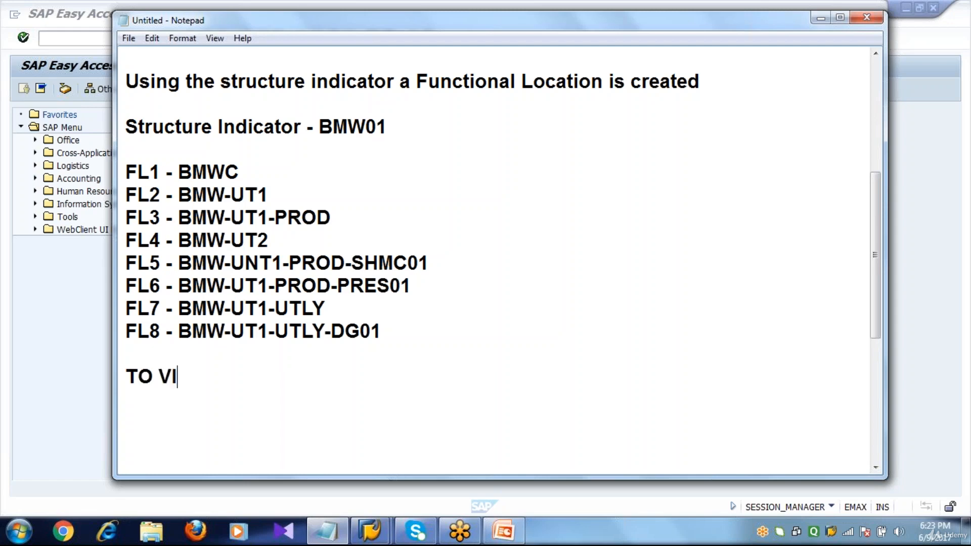
type("EW OR ")
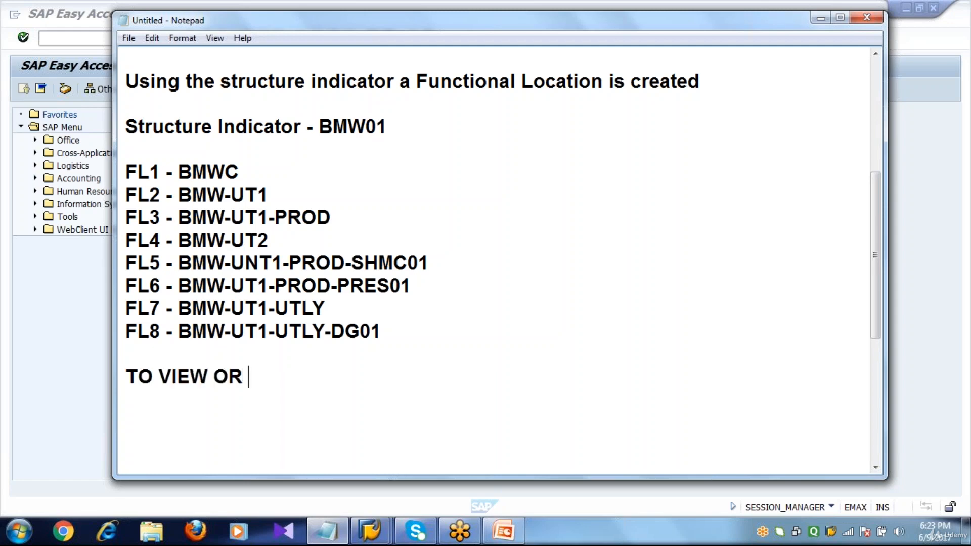
type("TO DISPLAT")
key("BackSpace")
type("Y THE ")
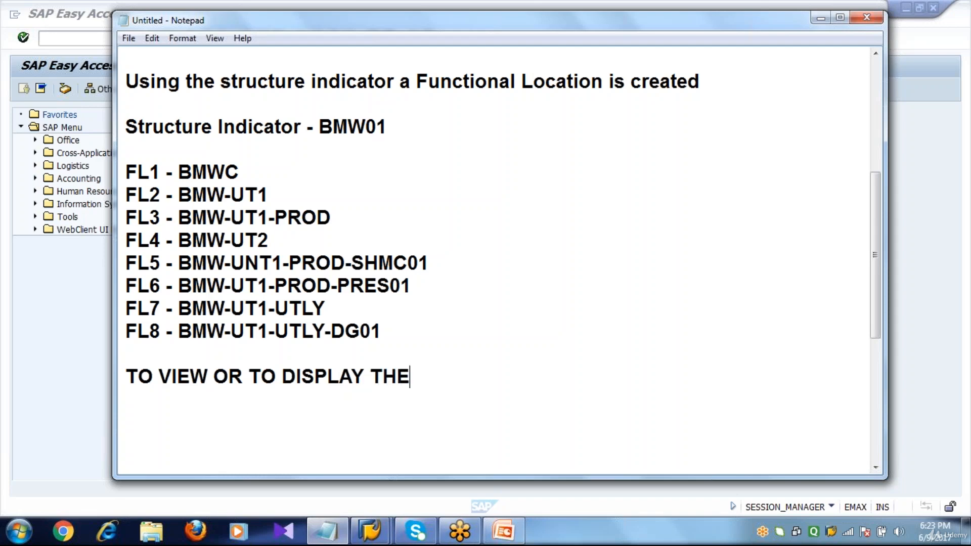
type("F.L")
key("BackSpace")
key("BackSpace")
type("L HIERARCHY")
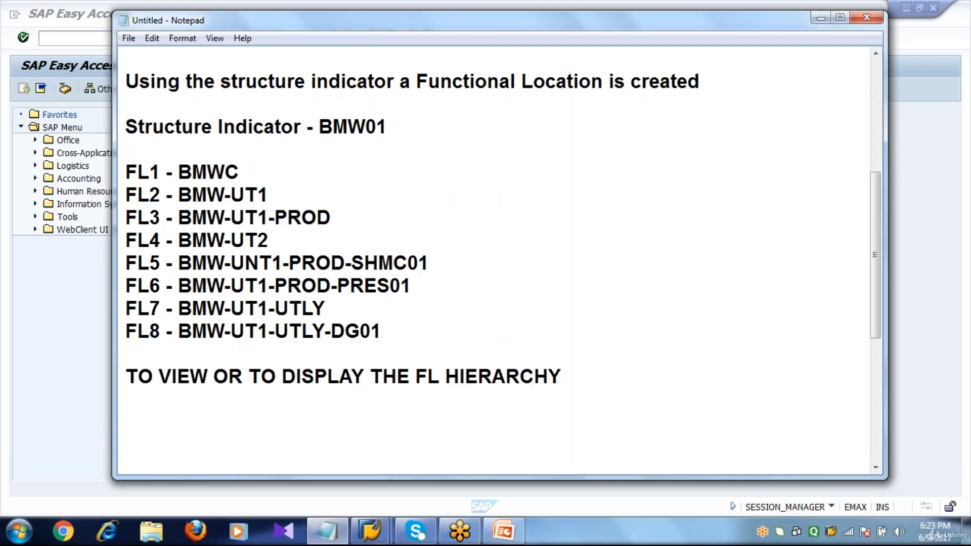
type(" - IH01")
Step: Switch back to SAP, run transaction IH01 for functional location BMWC, and expand its whole structure
left_click(62, 384)
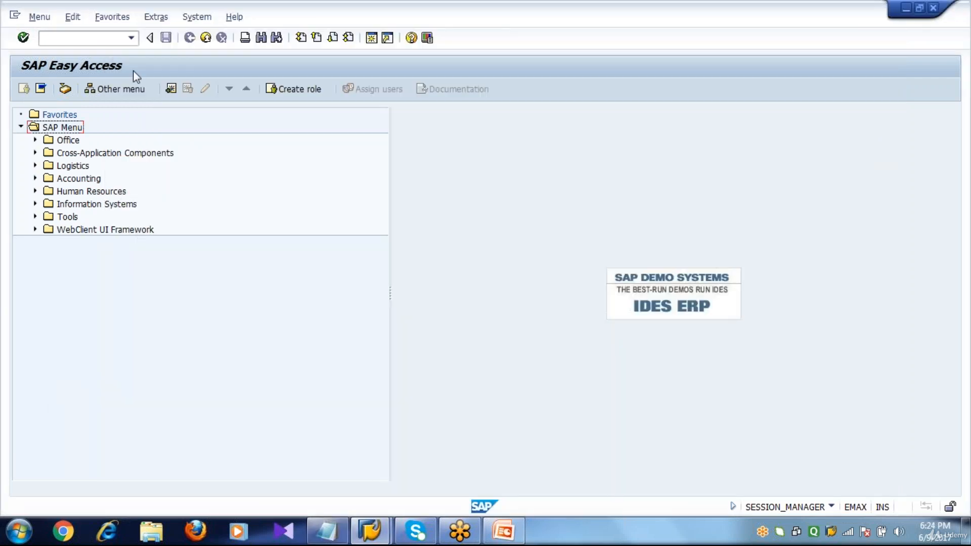
left_click(108, 36)
type("IH01")
key("Return")
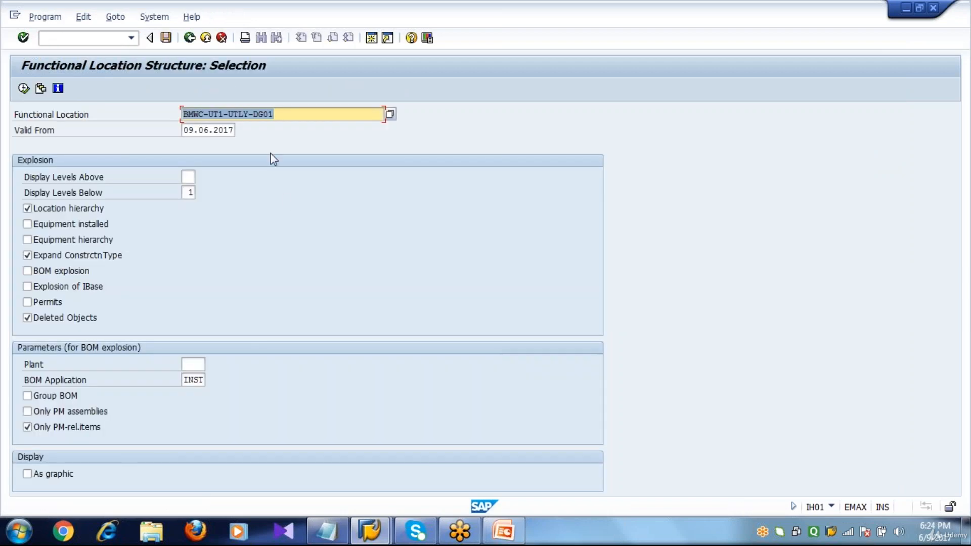
key("BackSpace")
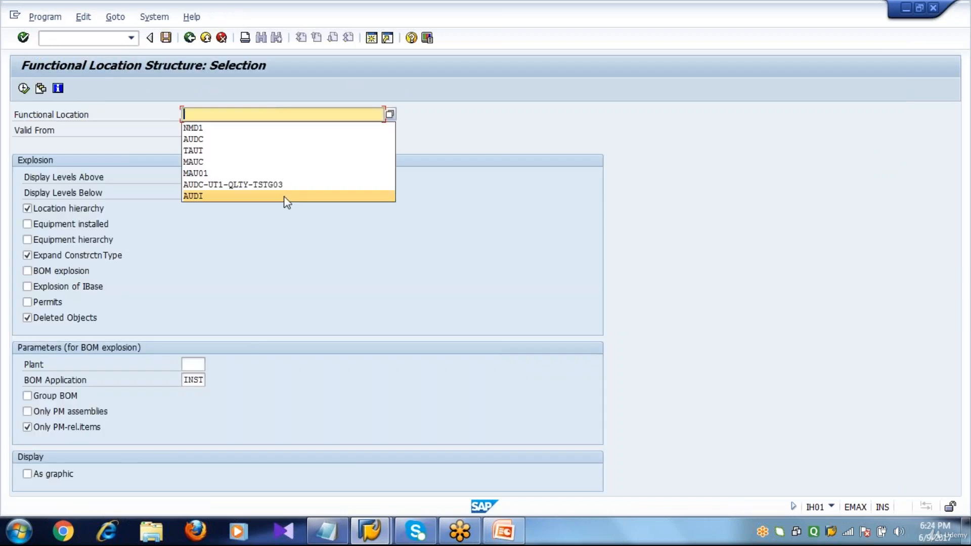
left_click(296, 293)
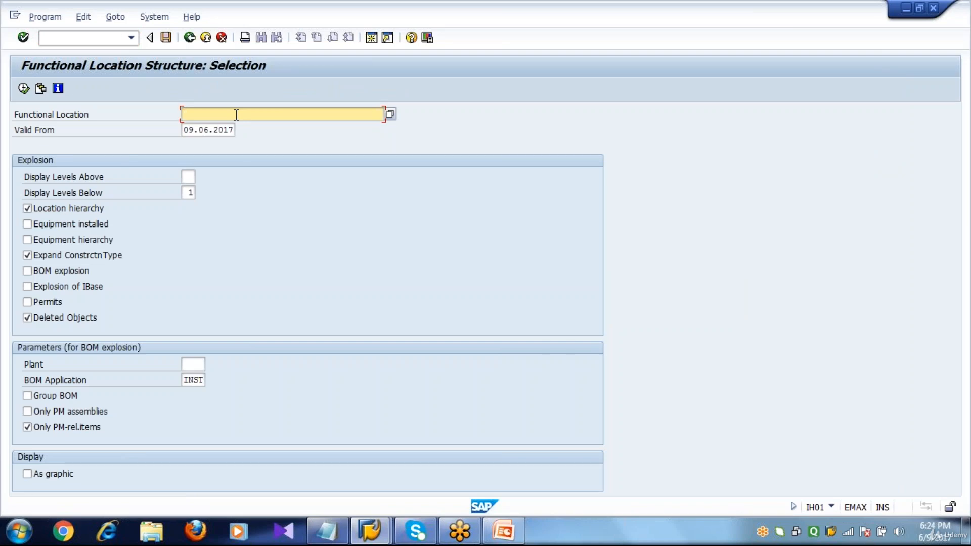
type("BMWC")
left_click(24, 88)
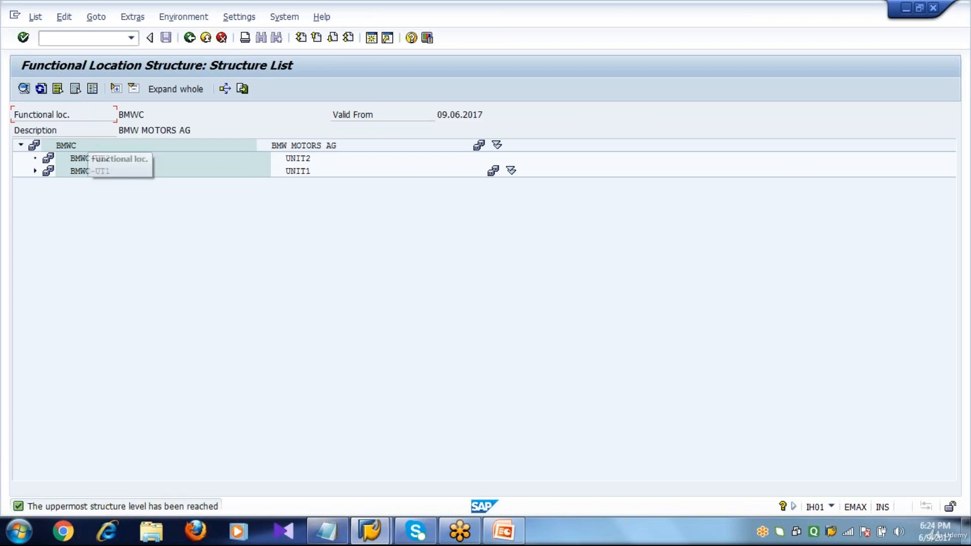
left_click(168, 90)
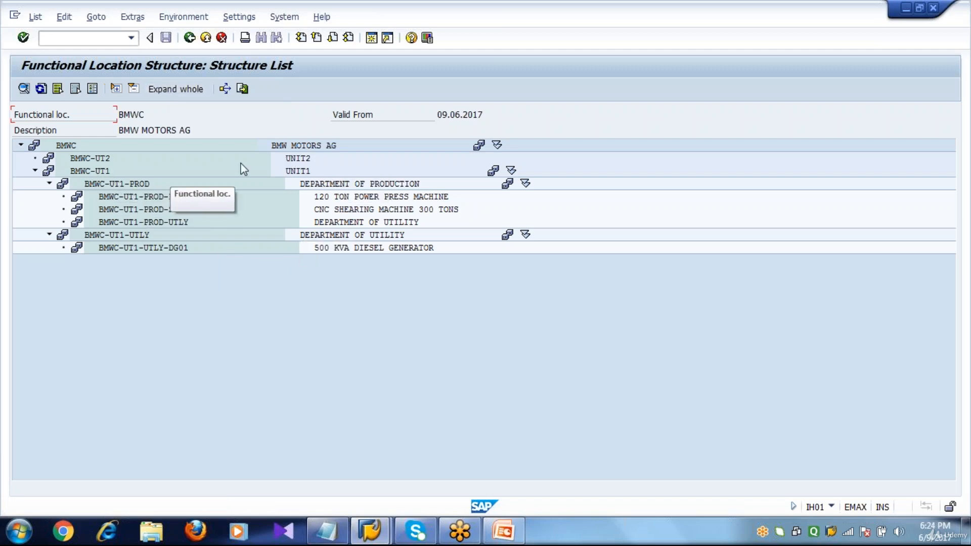
Step: Examine the BMWC hierarchy level by level, from the units through the production and utility departments to their machines
left_click(99, 172)
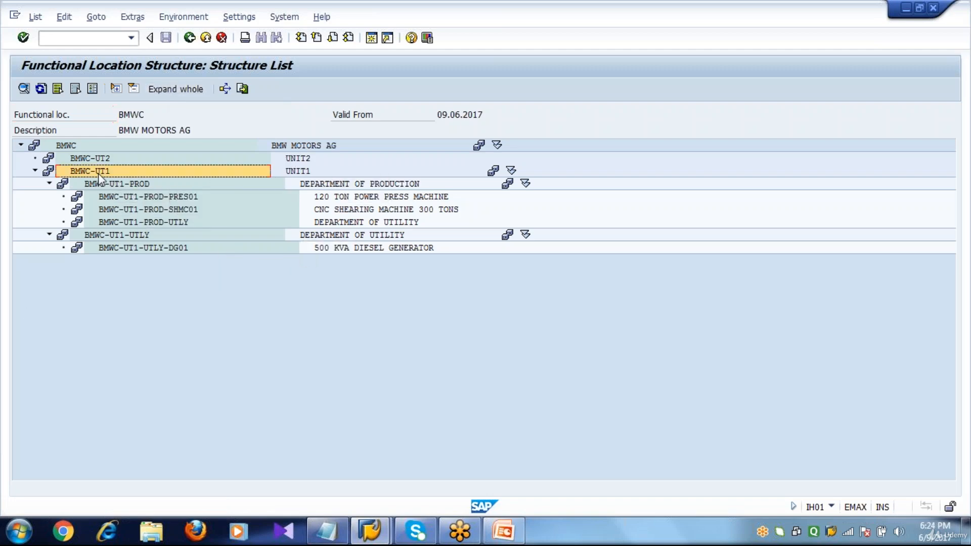
left_click(69, 146)
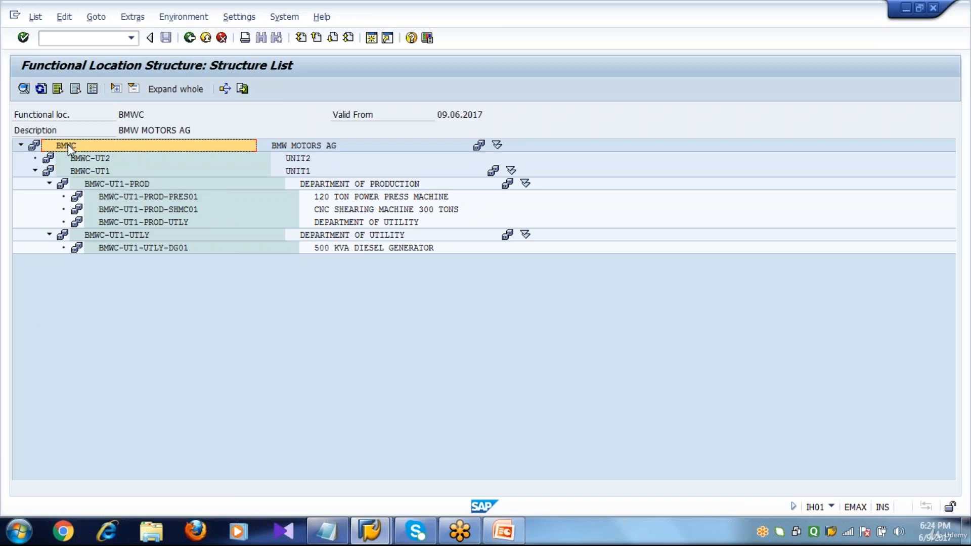
left_click(113, 172)
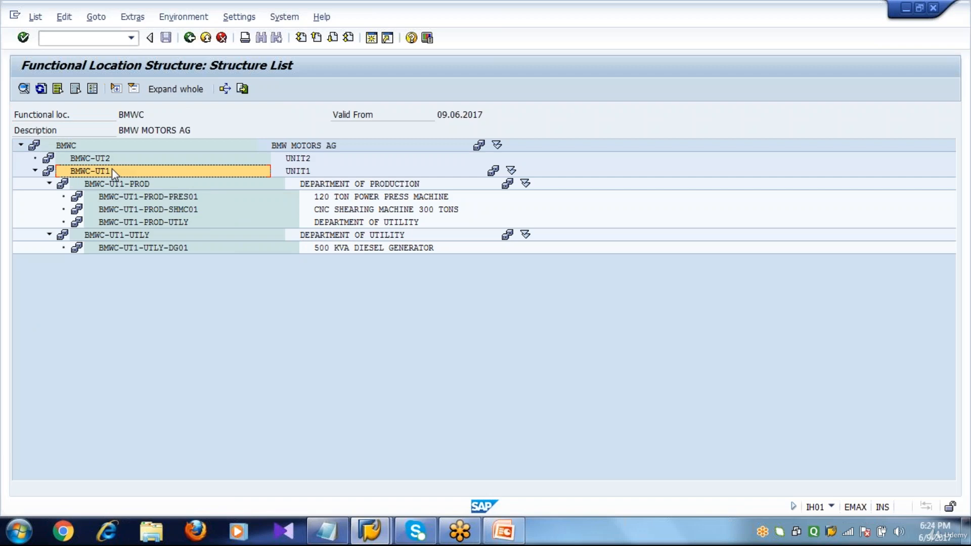
left_click(310, 185)
left_click(337, 197)
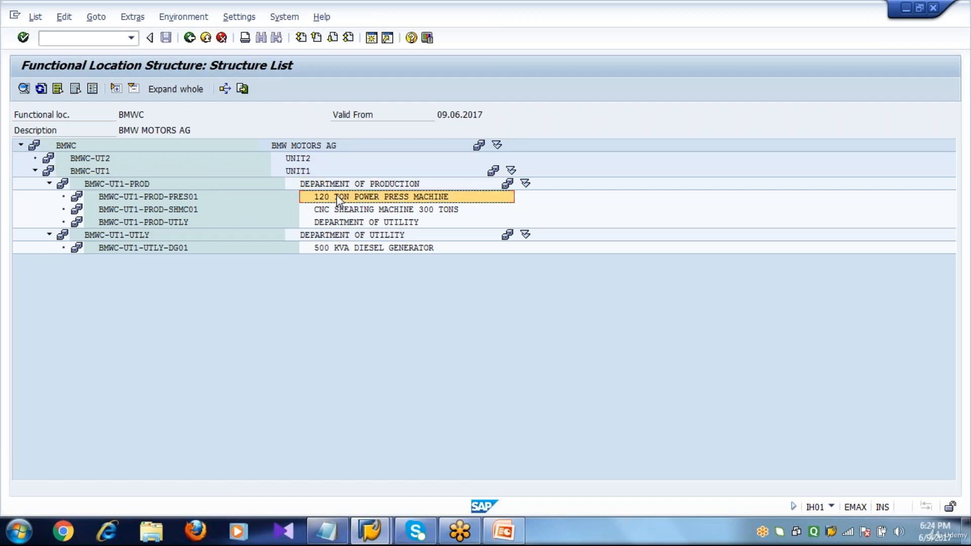
left_click(349, 211)
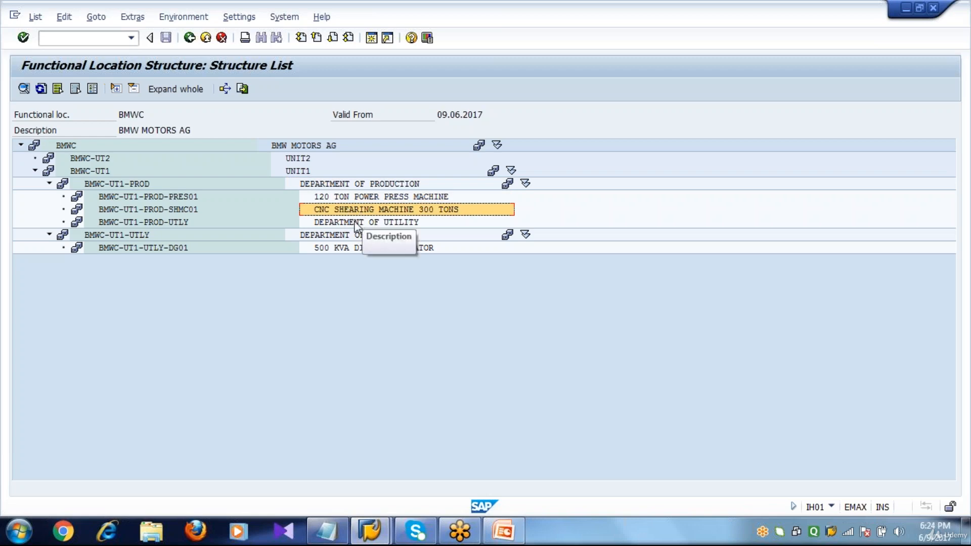
left_click(355, 222)
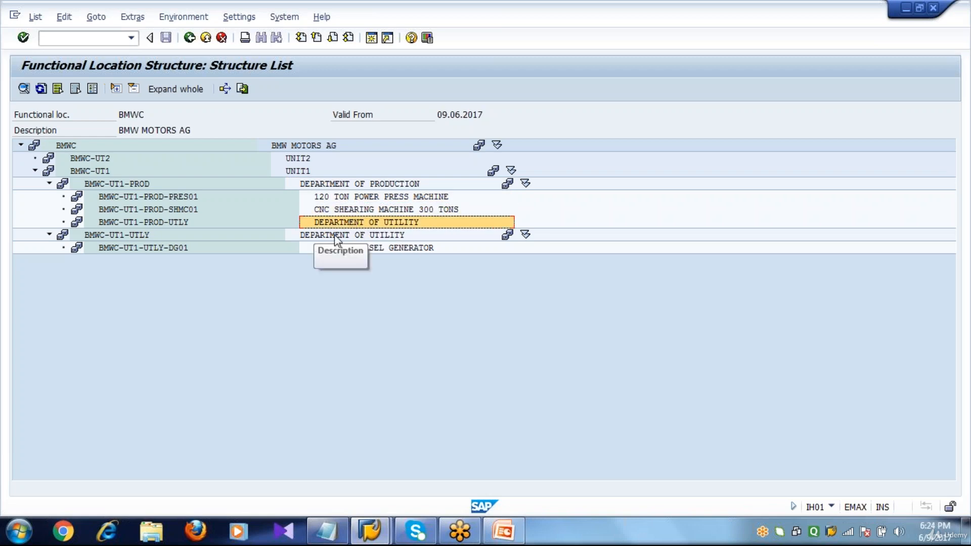
left_click(335, 236)
left_click(360, 250)
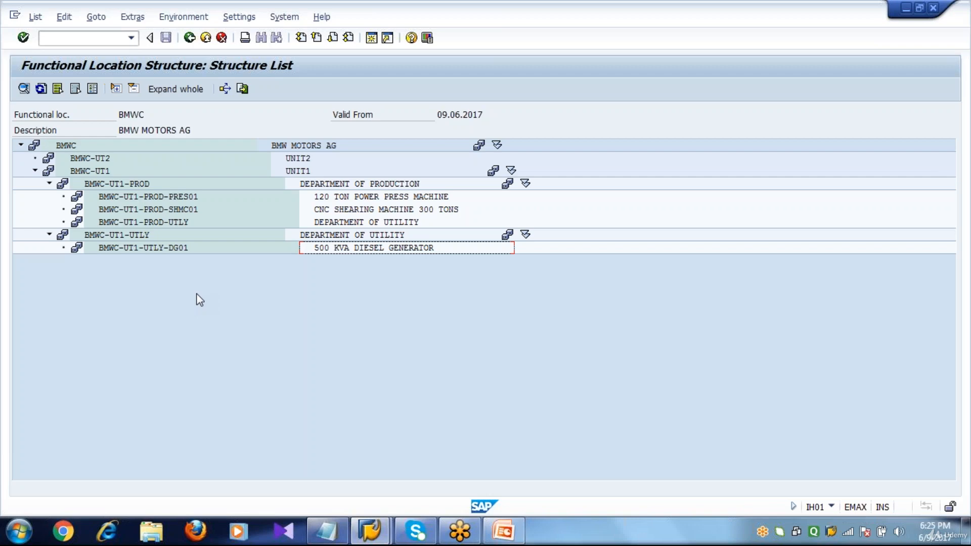
Step: Switch to the PowerPoint presentation and find the Structure Indicator slide with the coding template and hierarchy levels
left_click(505, 536)
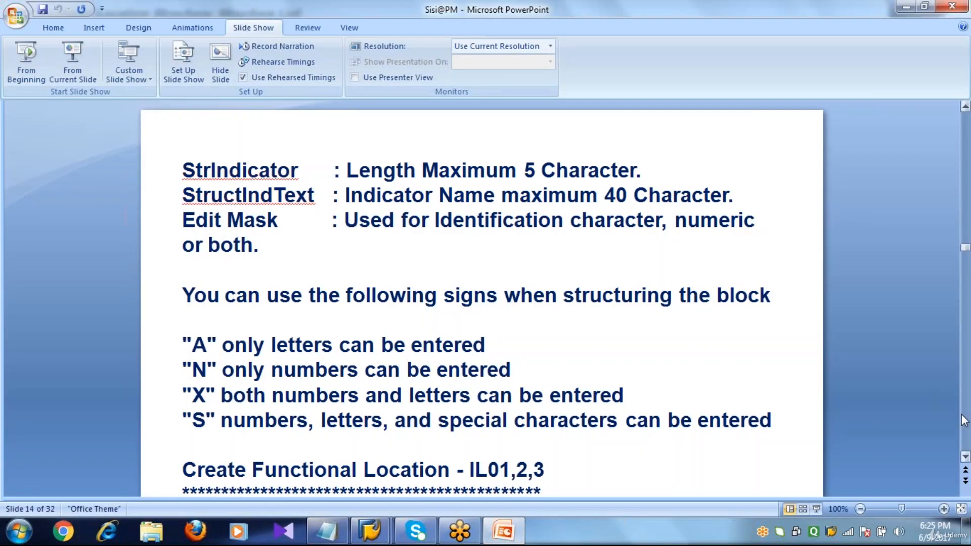
scroll(963, 419, "down", 1)
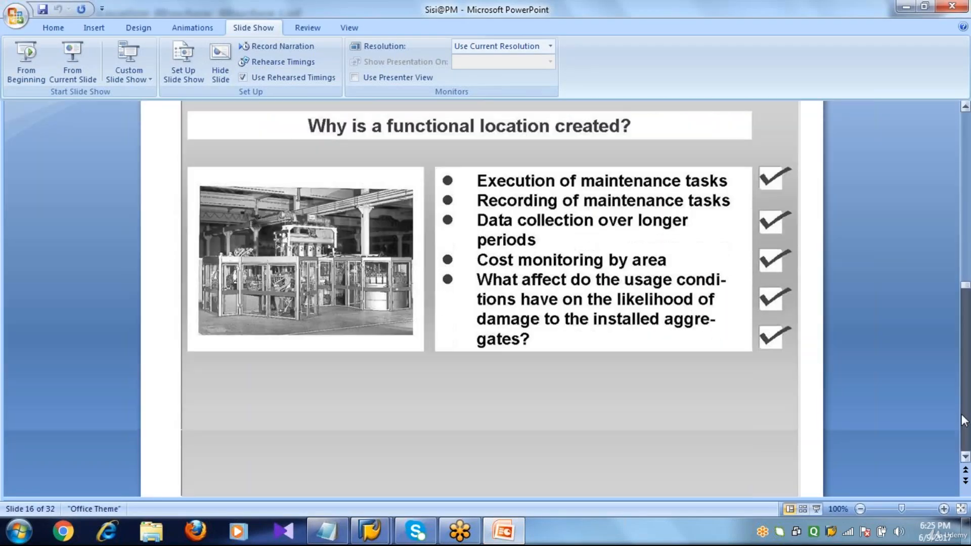
scroll(963, 420, "down", 1)
scroll(963, 420, "down", 5)
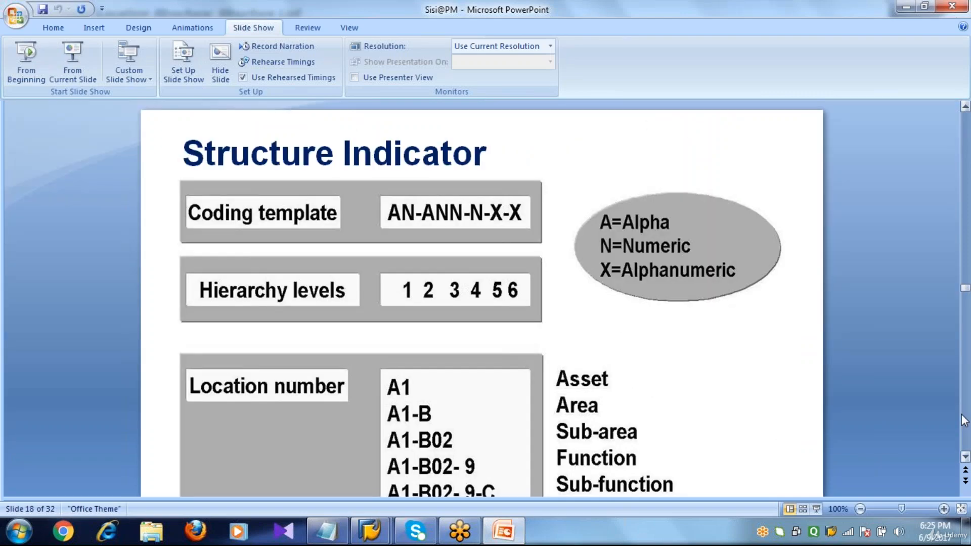
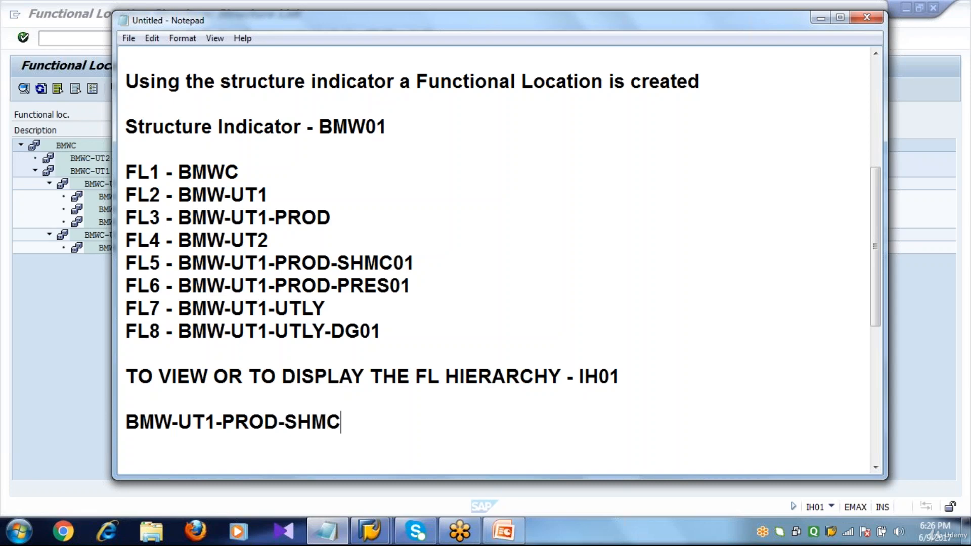
Step: Complete the note as "REPLACE BMW-UT1-PROD-SHMC01 WITH NEW FL BMW-UT1-PROD-MIMC01" below the IH01 line
type("W")
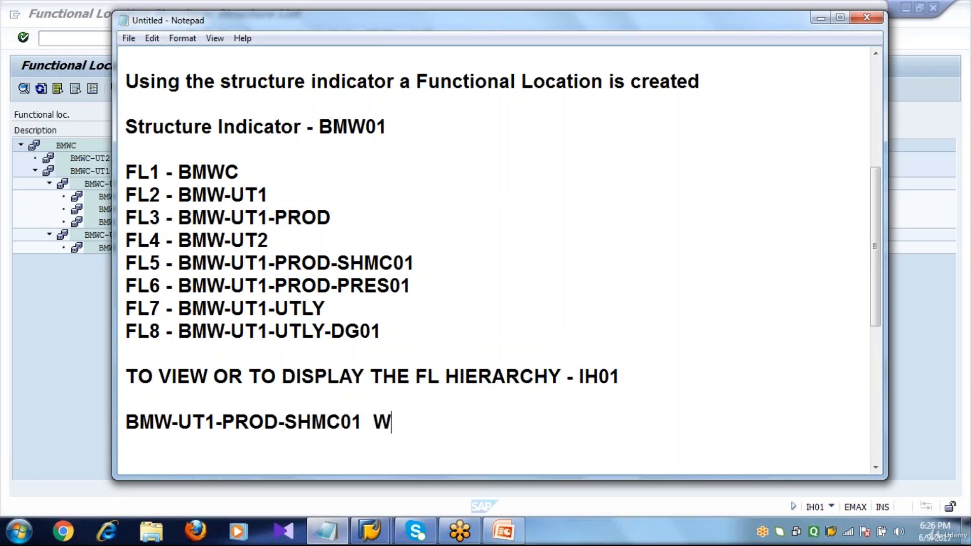
key("BackSpace")
key("Home")
type("REPLACE")
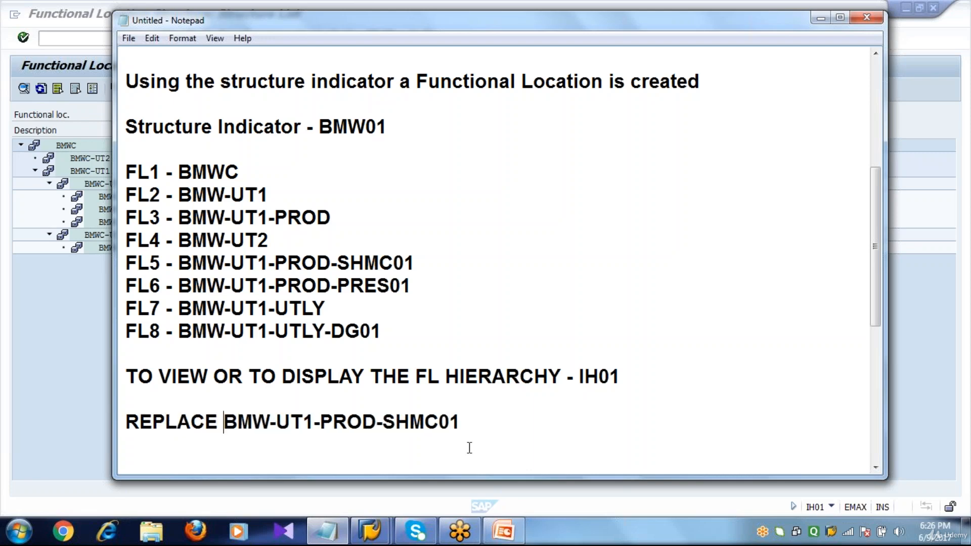
left_click(483, 423)
type("WITH NEW")
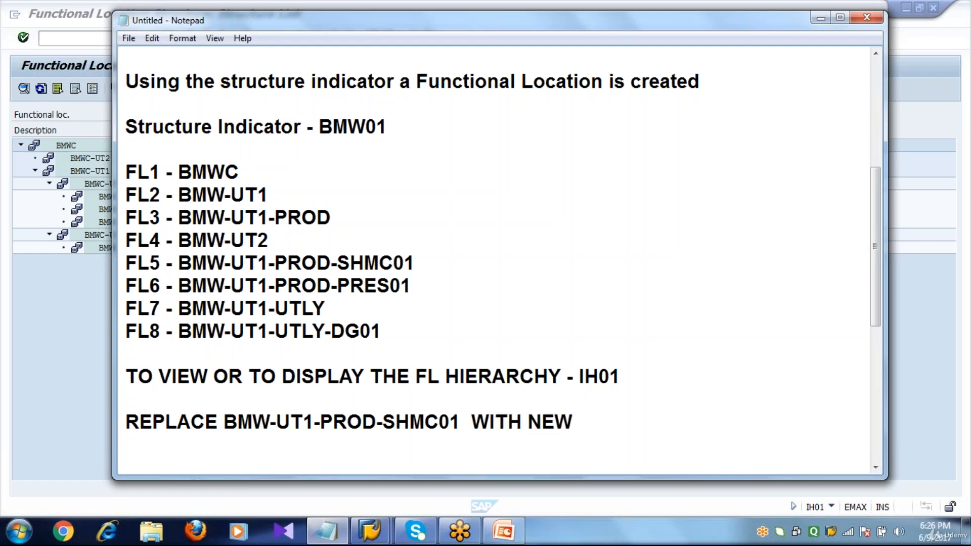
type(" FL BM")
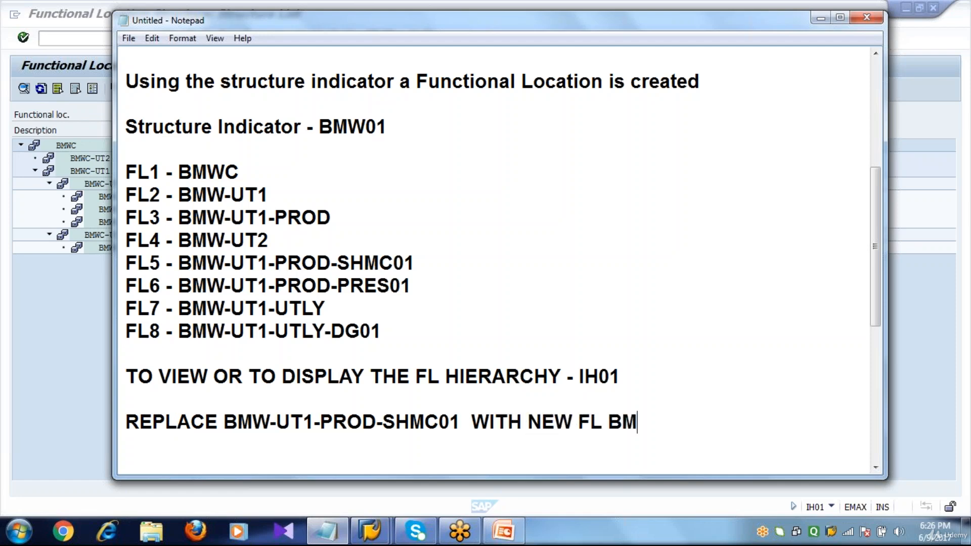
type("W-UT1-PROD")
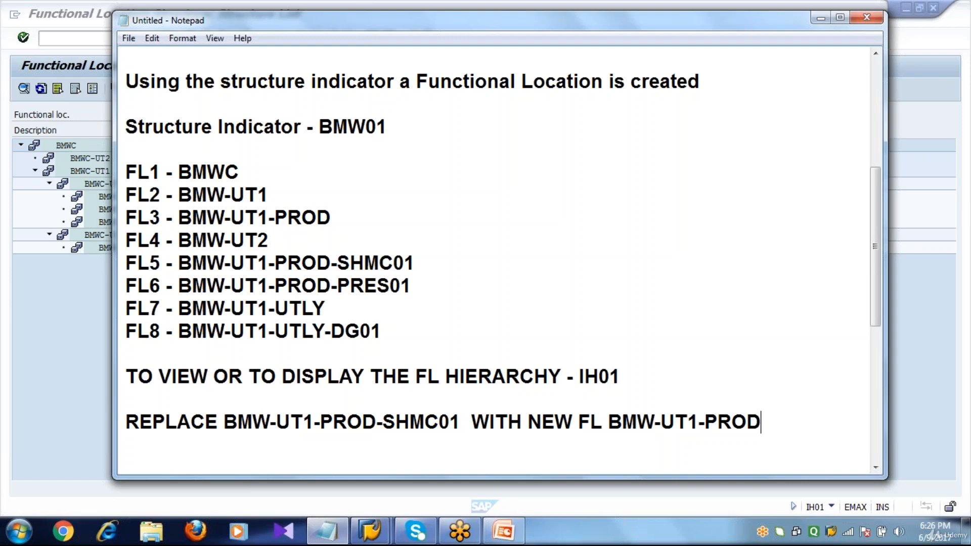
type("-MIMC01")
key("Return")
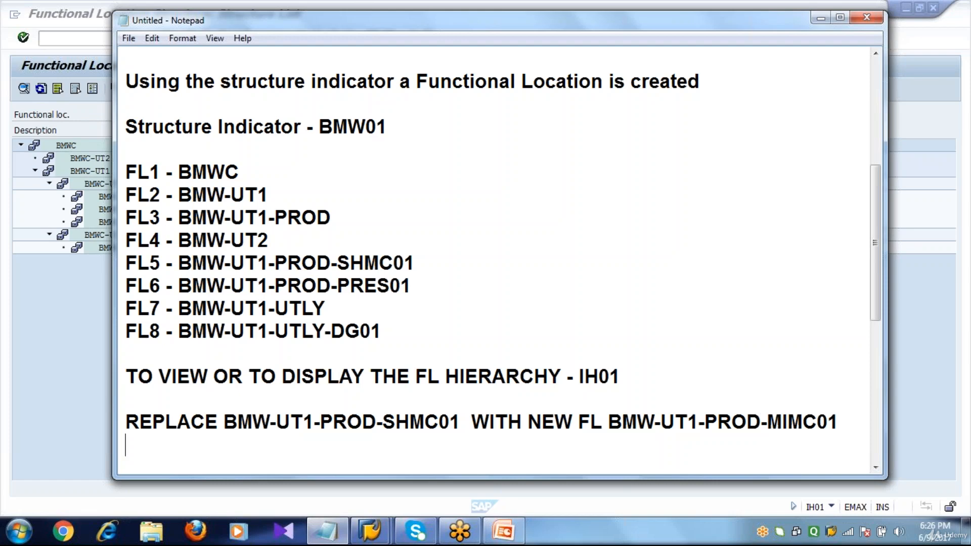
key("Return")
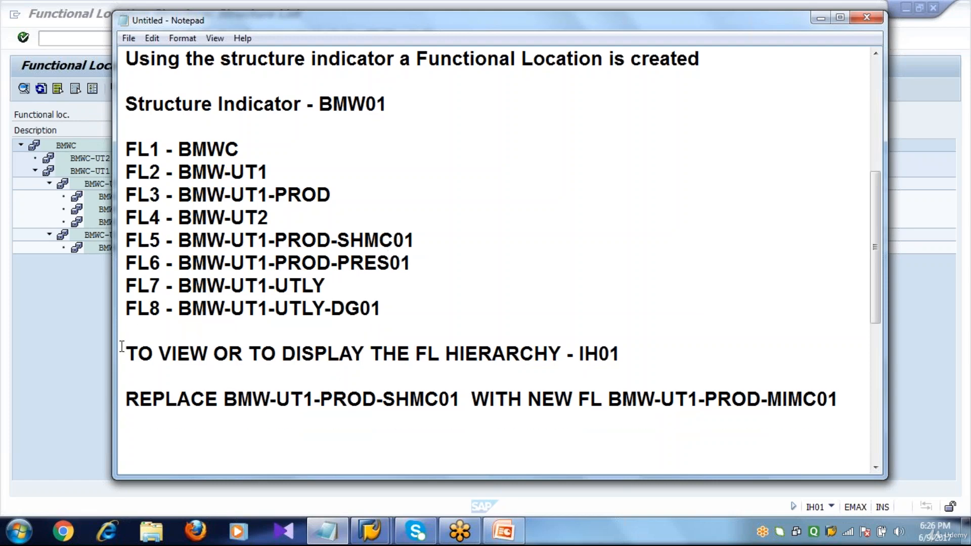
Step: Switch to the SAP structure list and locate the CNC shearing machine's functional location BMWC-UT1-PROD-SHMC01
left_click(81, 358)
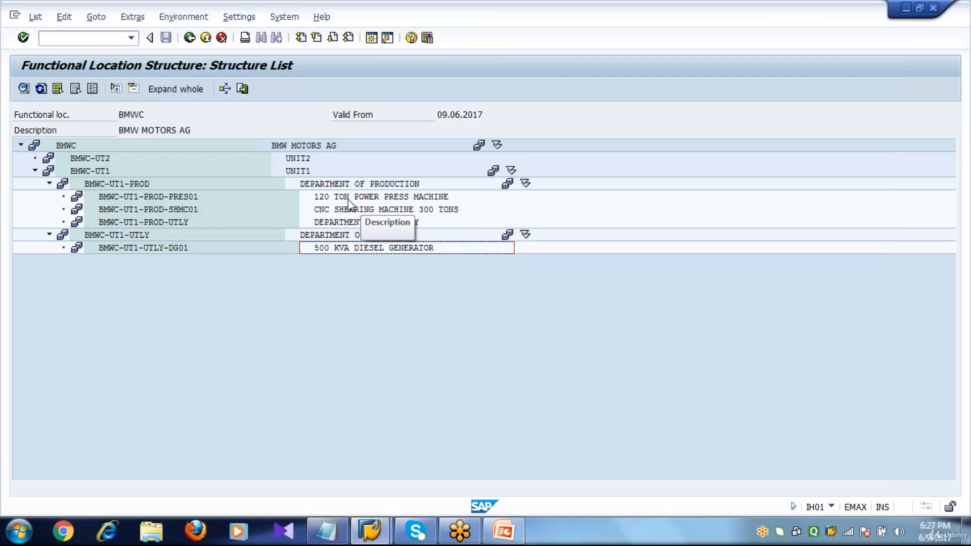
left_click(186, 209)
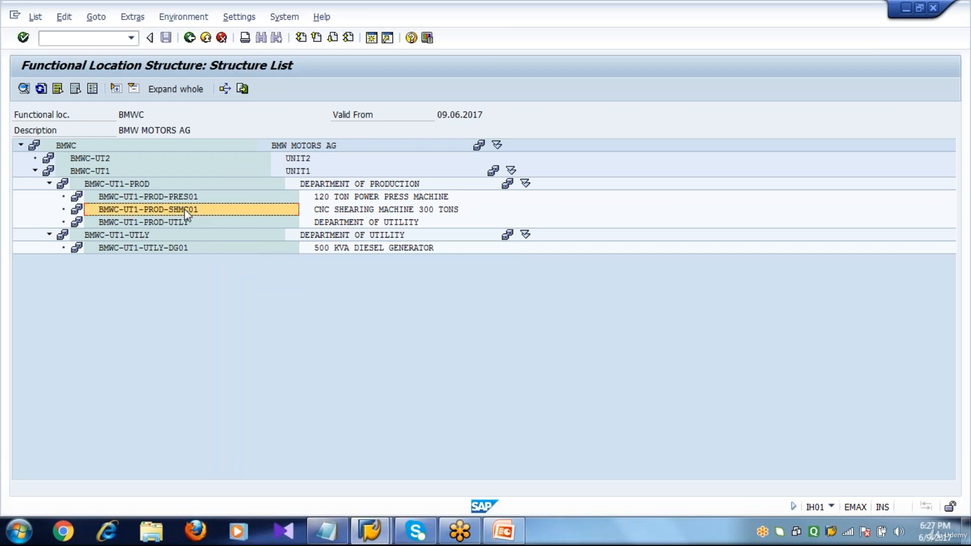
left_click(366, 209)
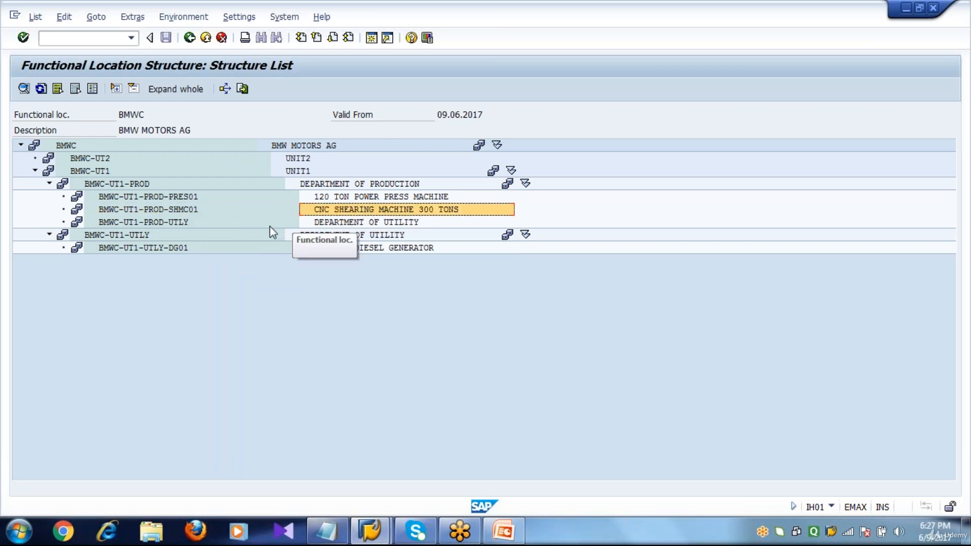
left_click(178, 207)
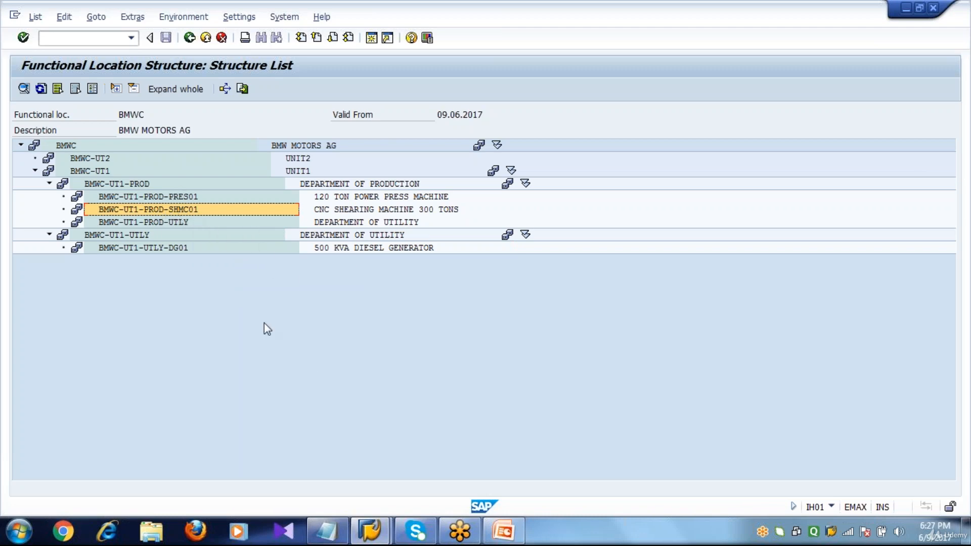
Step: Open a new SAP session and run transaction IL02 to change a functional location
left_click(370, 40)
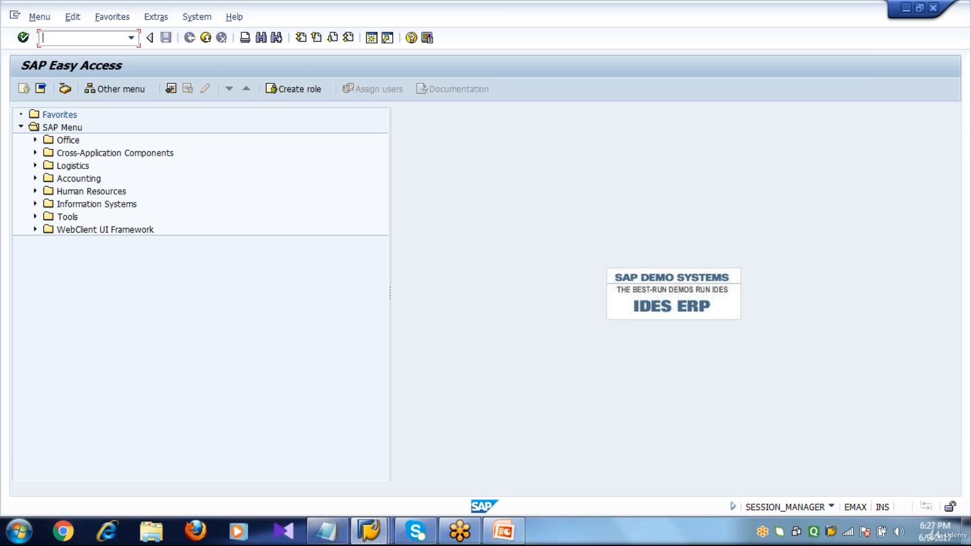
type("IL02")
key("Return")
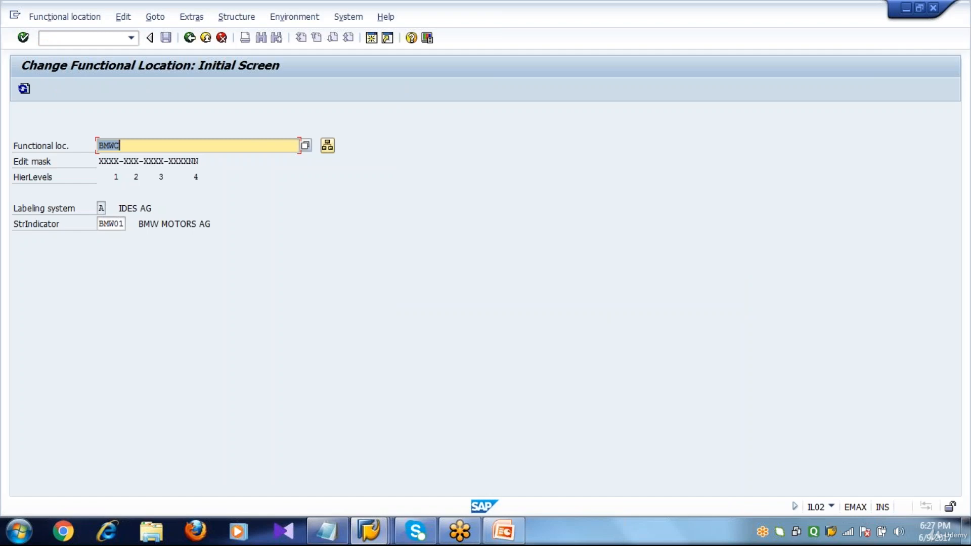
Step: Try to open functional location BMW-UT1-PROD-SHMC01 under structure indicator BMW01, and try the variant BMW-UNT1-PROD-SHMC01
type("BMW")
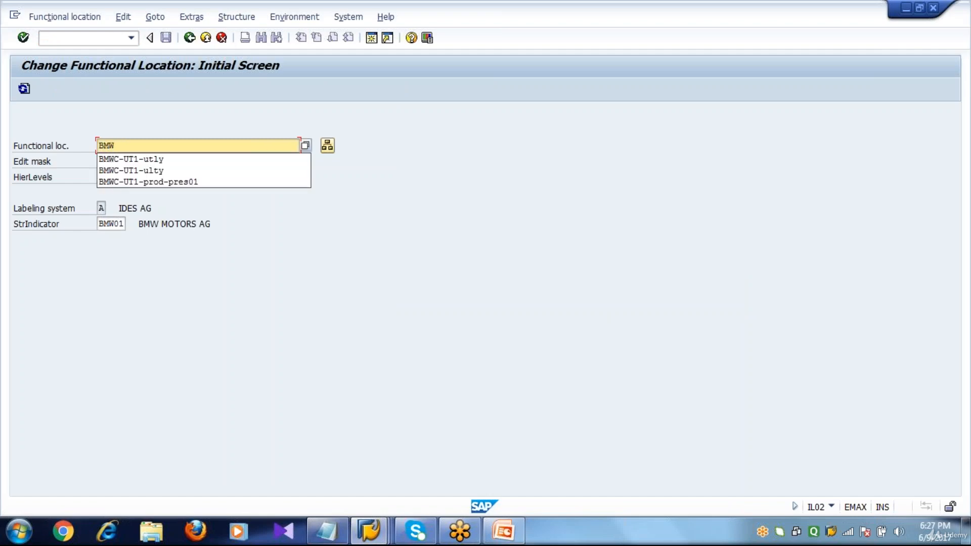
type("-UT1-PROD-SHMC01")
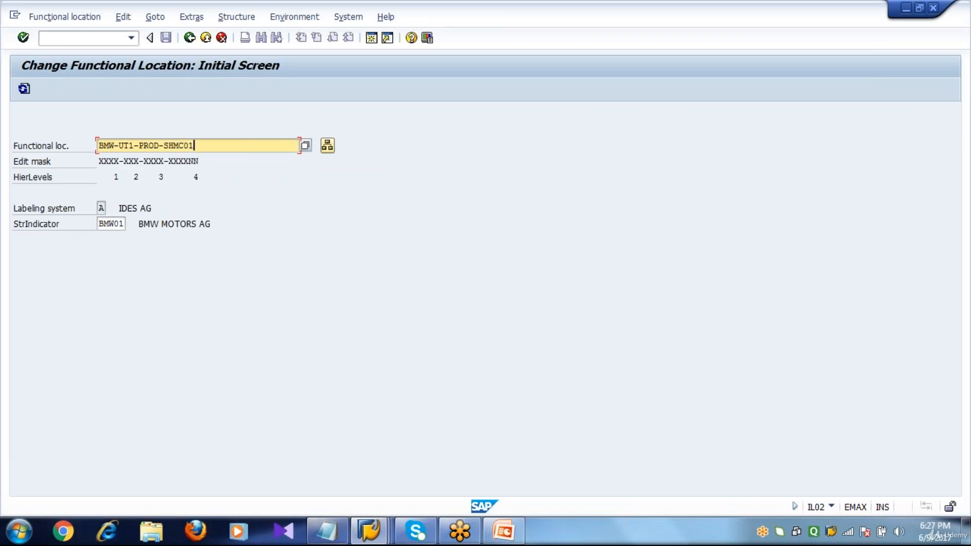
left_click(124, 226)
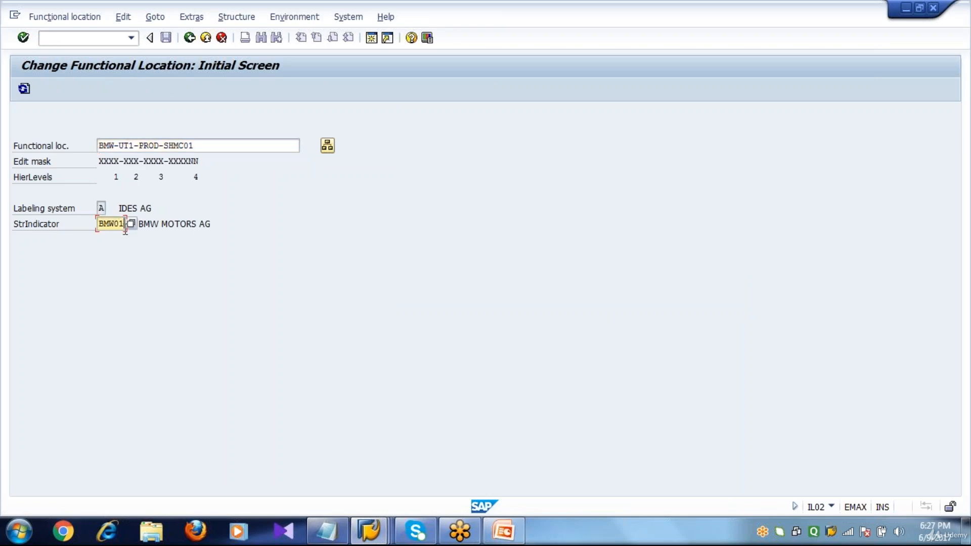
left_click(217, 150)
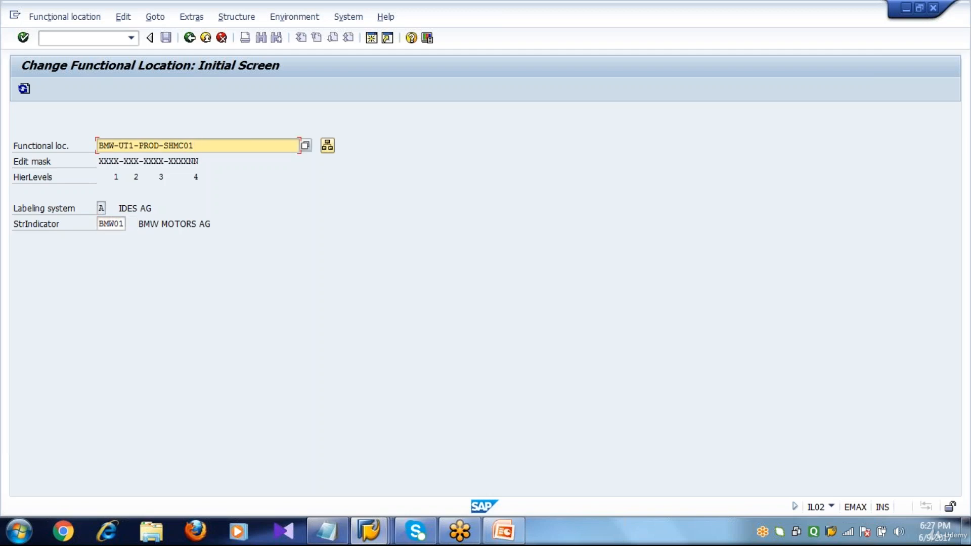
key("Return")
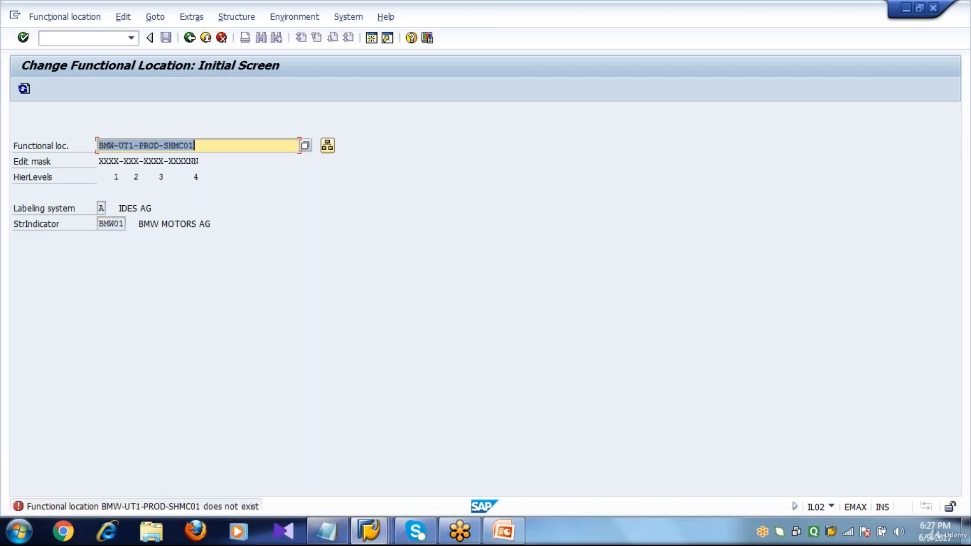
left_click(211, 148)
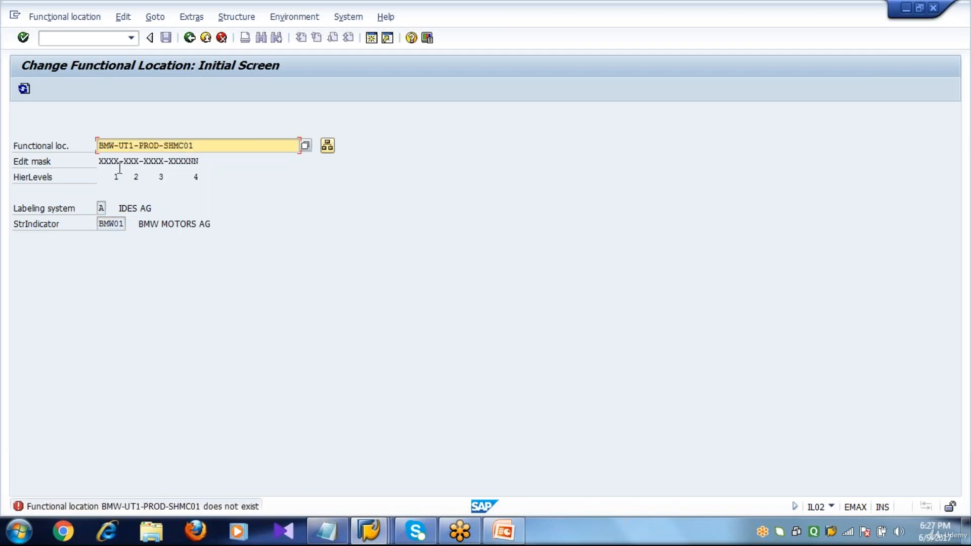
left_click(125, 148)
type("N")
key("Return")
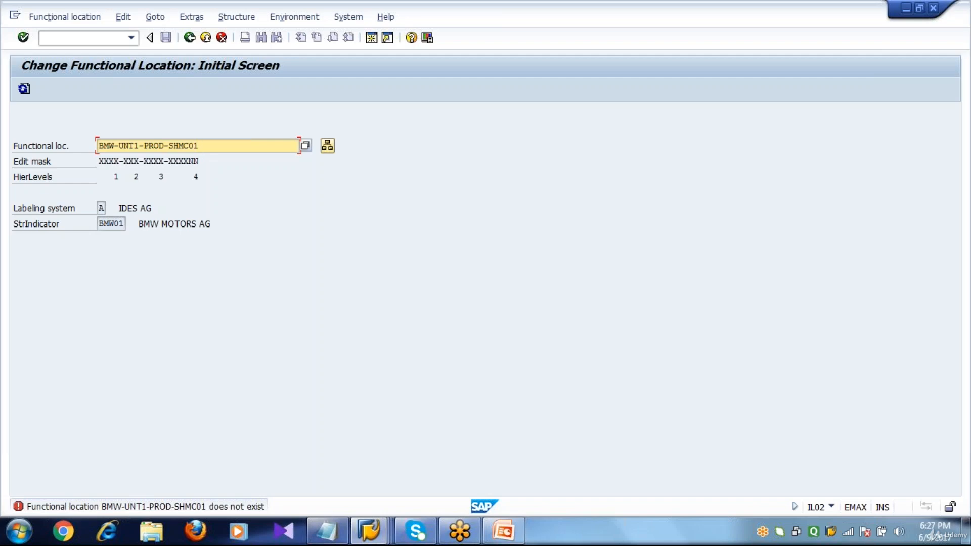
left_click(115, 145)
Step: Check the shearing machine's functional location code in the Notepad notes and in the SAP structure list
left_click(326, 531)
key("alt+Tab")
left_click(369, 529)
left_click(368, 470)
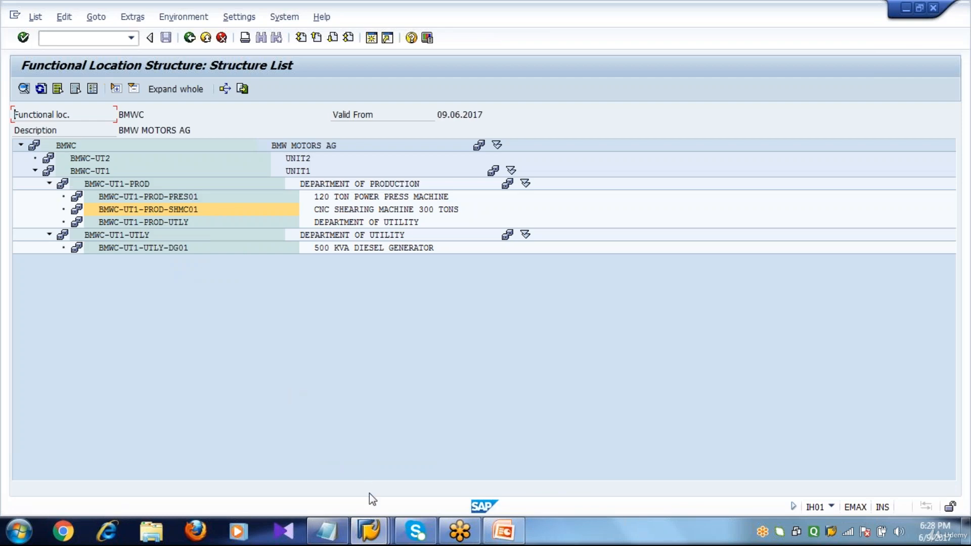
Step: Return to the Change Functional Location session, replace the entered code with BMWC-UT1-PROD-SHMC01, and open its master data
mouse_move(383, 540)
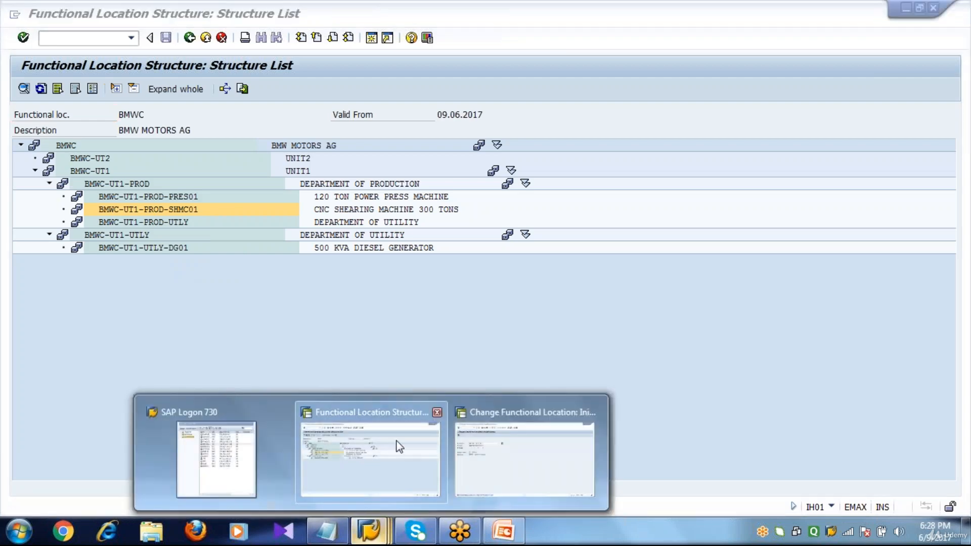
left_click(457, 456)
left_click(217, 145)
key("BackSpace")
key("BackSpace")
key("BackSpace")
key("BackSpace")
key("BackSpace")
key("BackSpace")
key("BackSpace")
key("BackSpace")
key("BackSpace")
key("BackSpace")
key("BackSpace")
key("BackSpace")
key("BackSpace")
key("BackSpace")
key("BackSpace")
key("BackSpace")
key("BackSpace")
key("BackSpace")
key("BackSpace")
key("BackSpace")
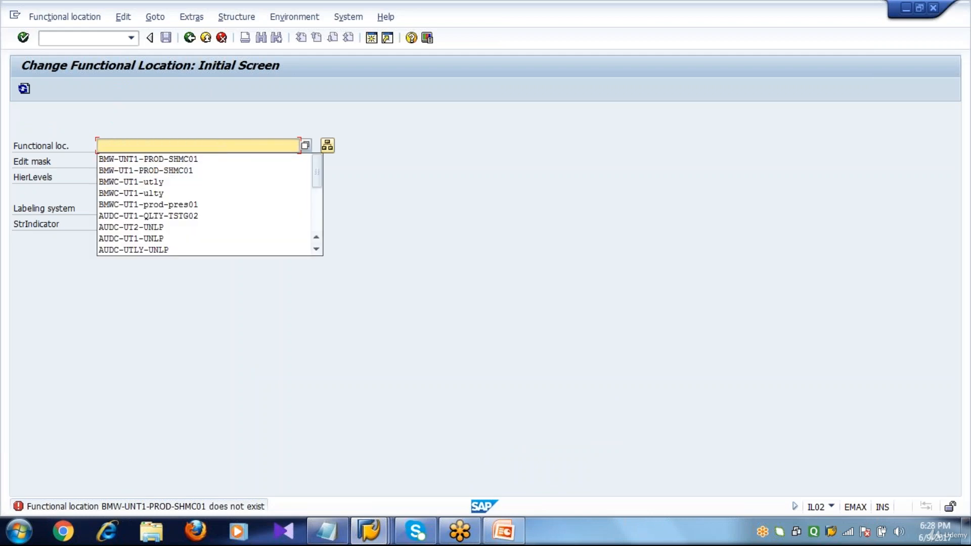
left_click(123, 144)
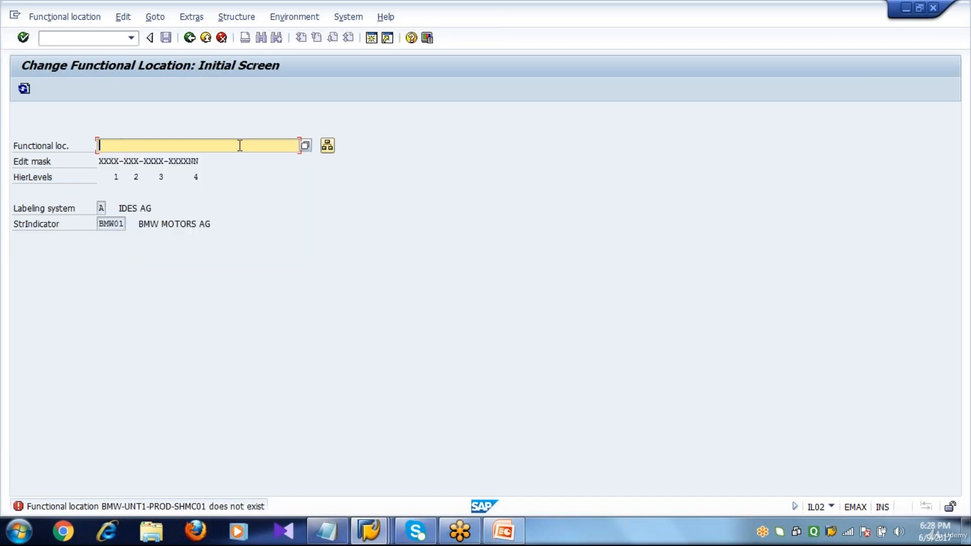
type("BM")
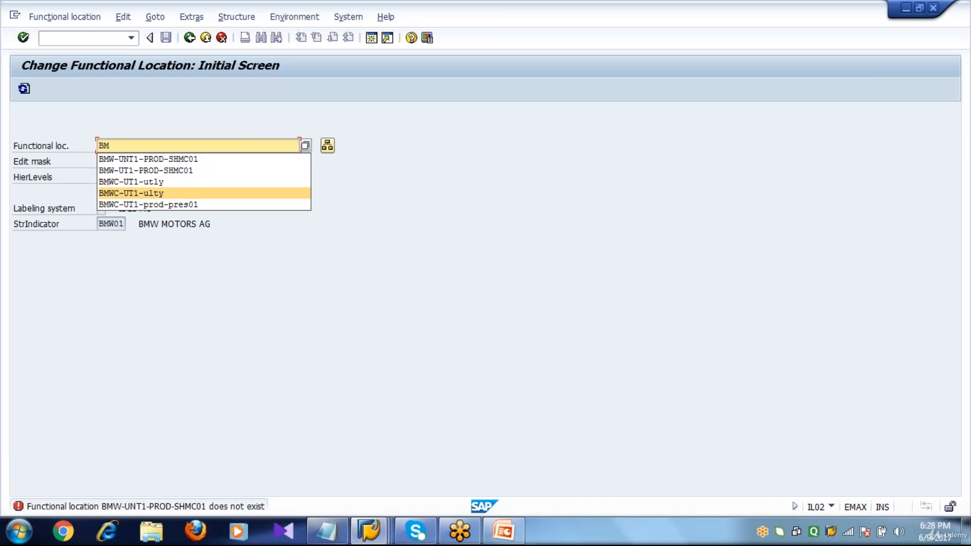
type("WC-UT1-")
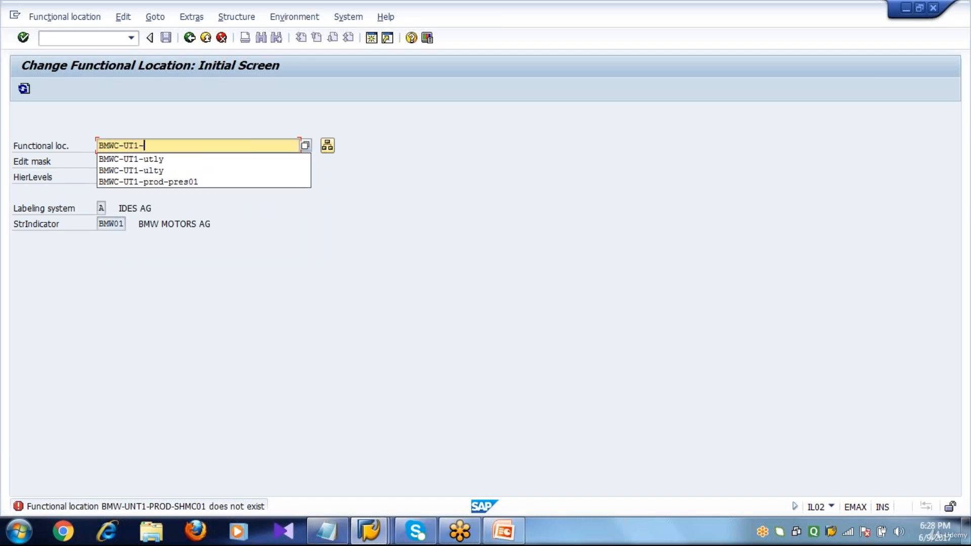
type("PROD-SHMC01")
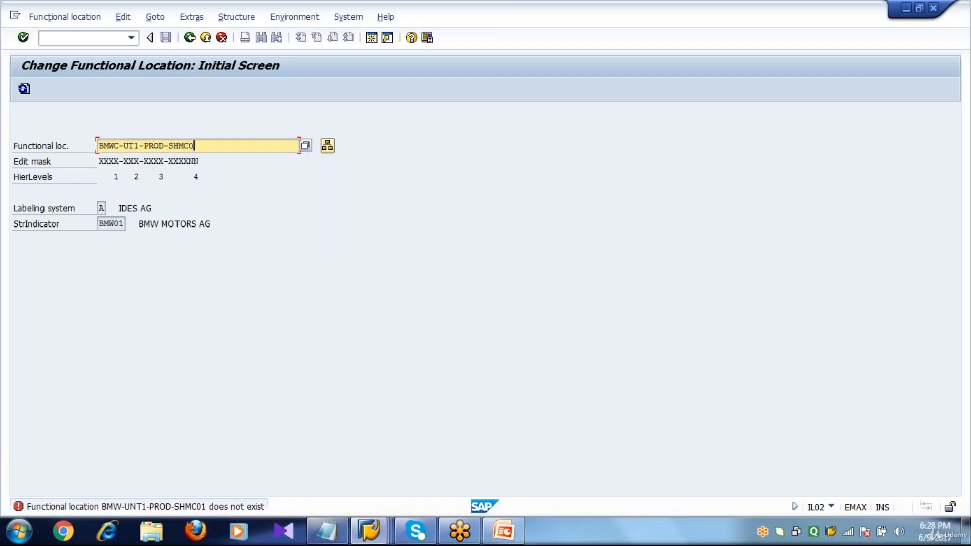
key("Return")
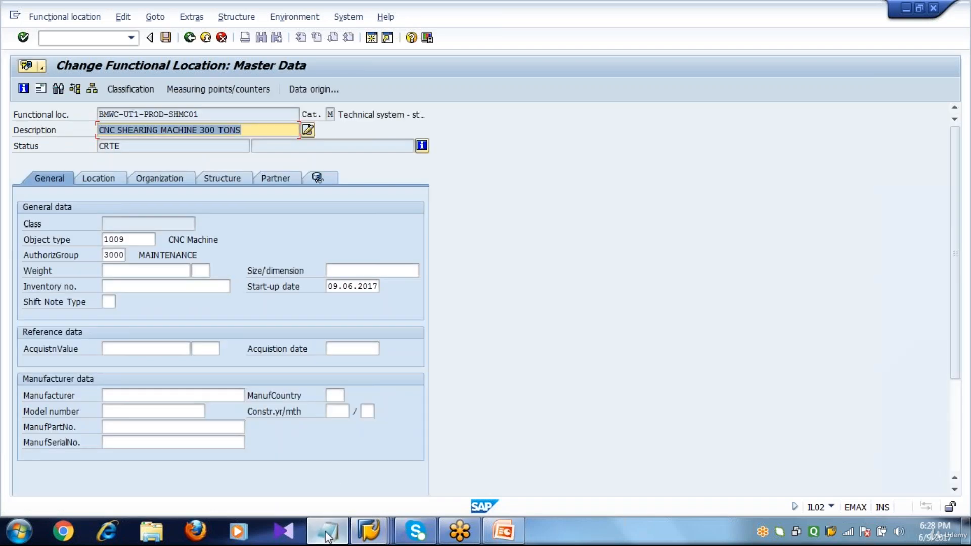
Step: Switch to the Notepad notes and correct the prefix of entries FL2 through FL8 to BMWC
left_click(327, 534)
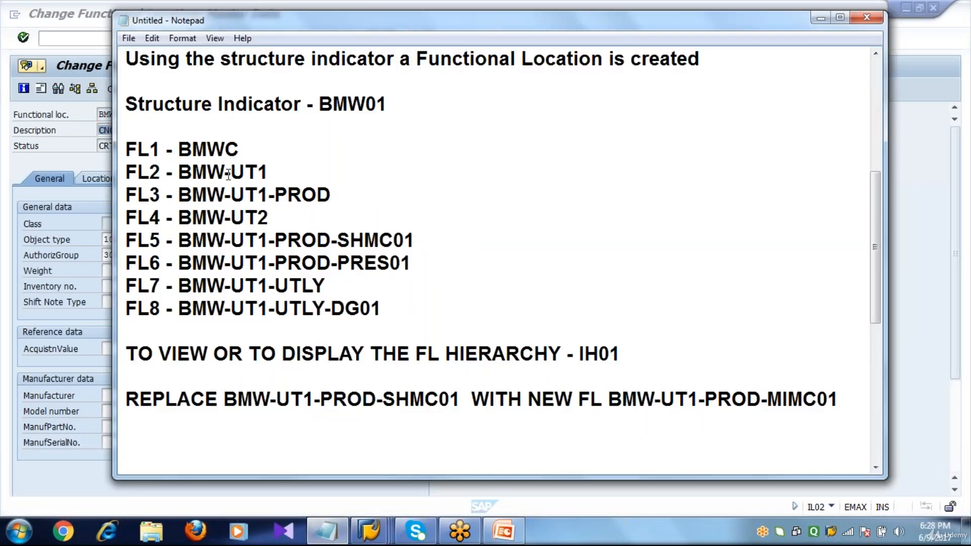
left_click(226, 175)
type("C")
left_click(228, 195)
type("C")
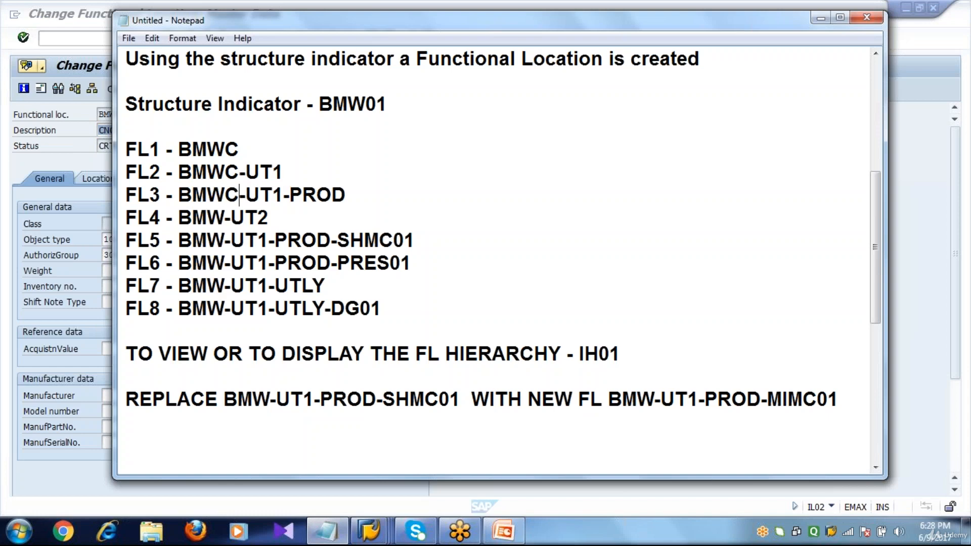
left_click(227, 218)
type("C")
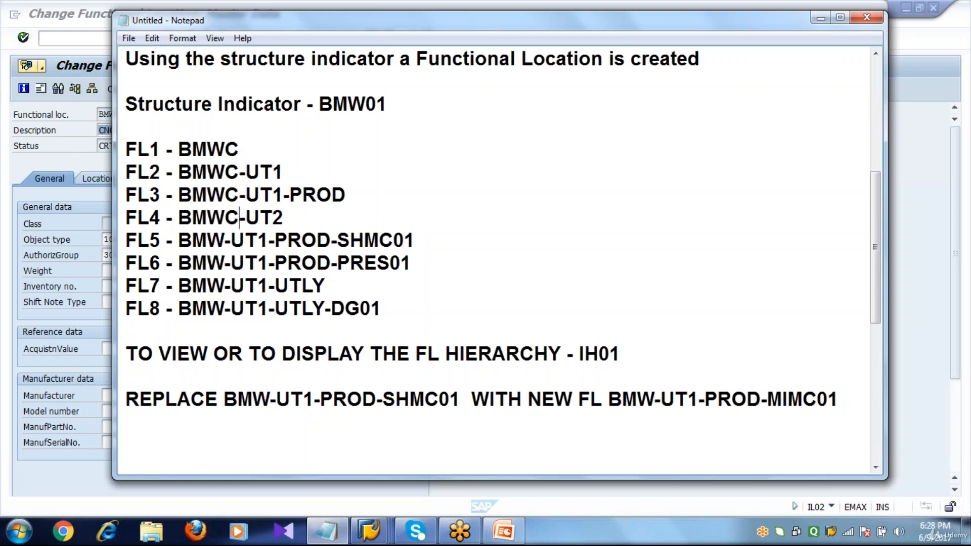
left_click(223, 242)
type("C")
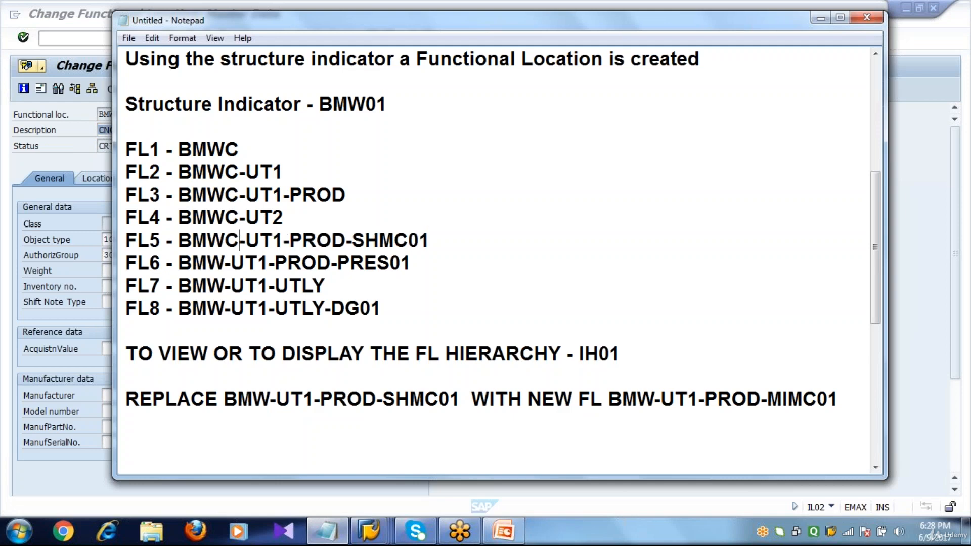
left_click(224, 264)
type("C")
left_click(225, 287)
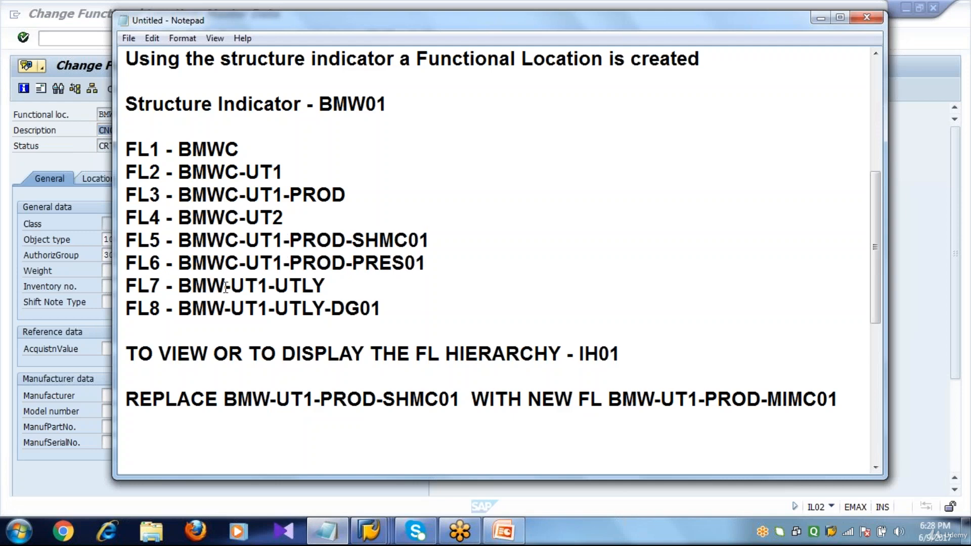
type("C")
left_click(224, 308)
type("C")
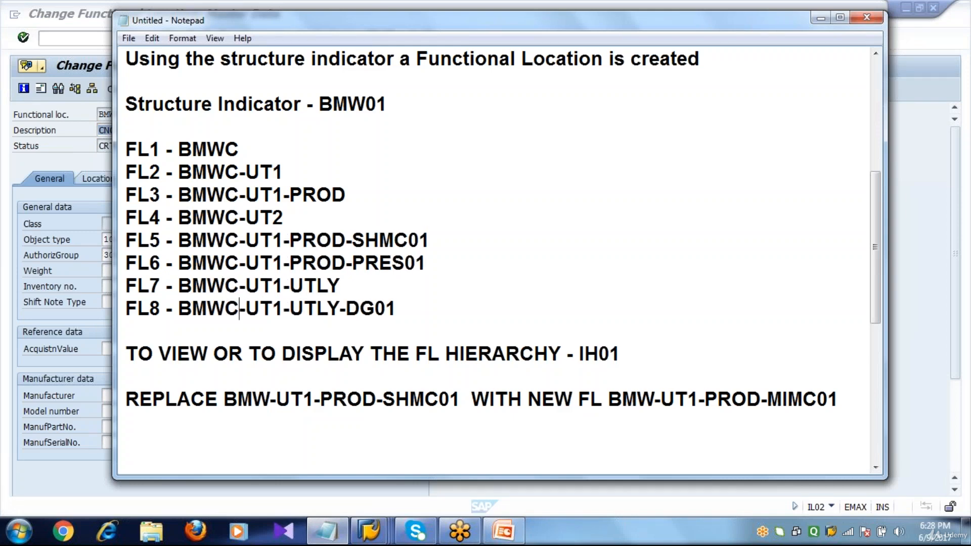
Step: Correct both codes in the REPLACE line of the notes to the BMWC prefix and widen the window so the line fits
left_click(271, 401)
type("C")
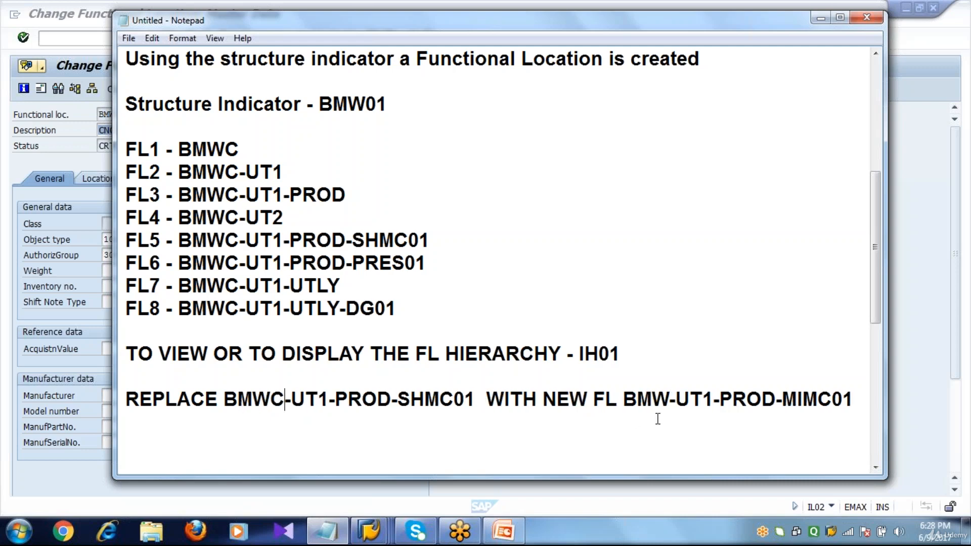
left_click(669, 401)
type("C")
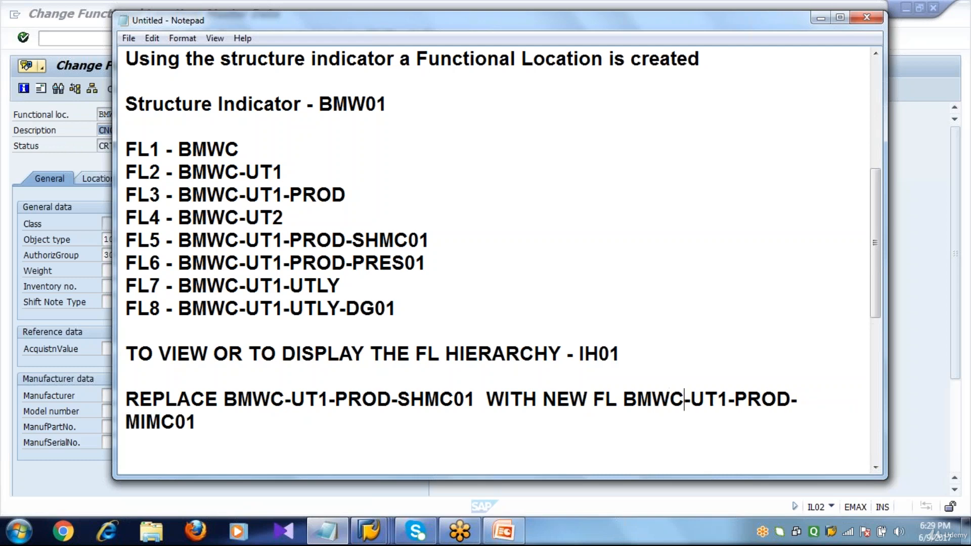
left_click_drag(885, 402, 897, 402)
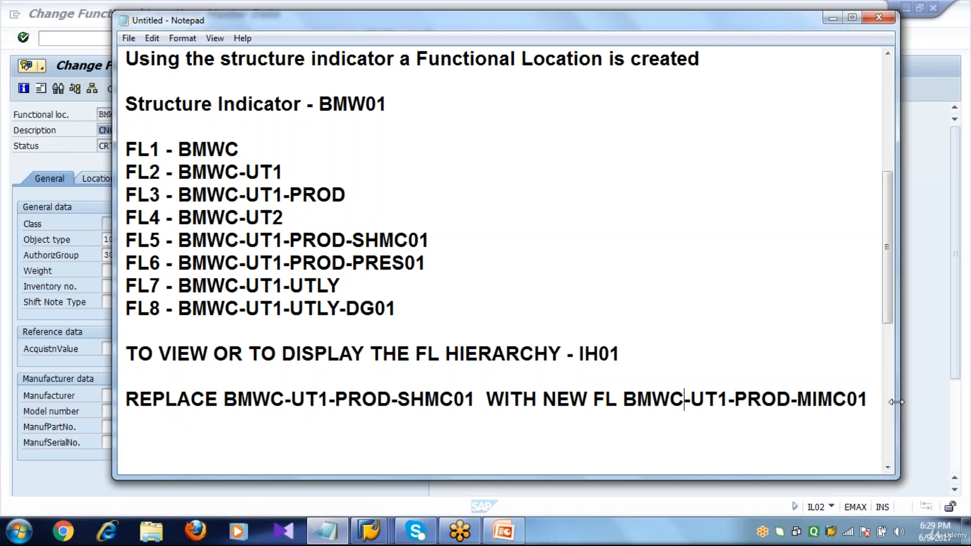
Step: Switch to the SAP functional location master data and set the description to HORIZONTAL MILLING MACHINE
key("alt+Tab")
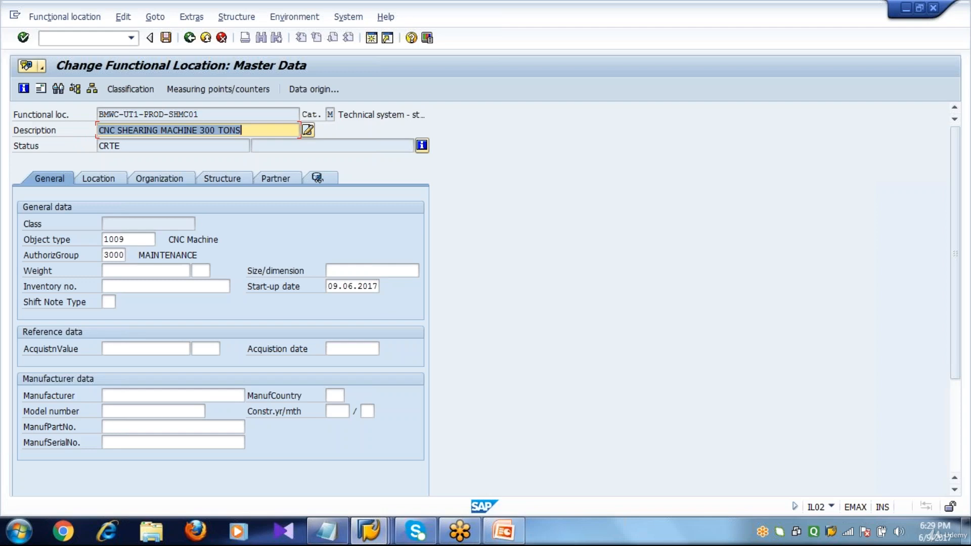
type("MI")
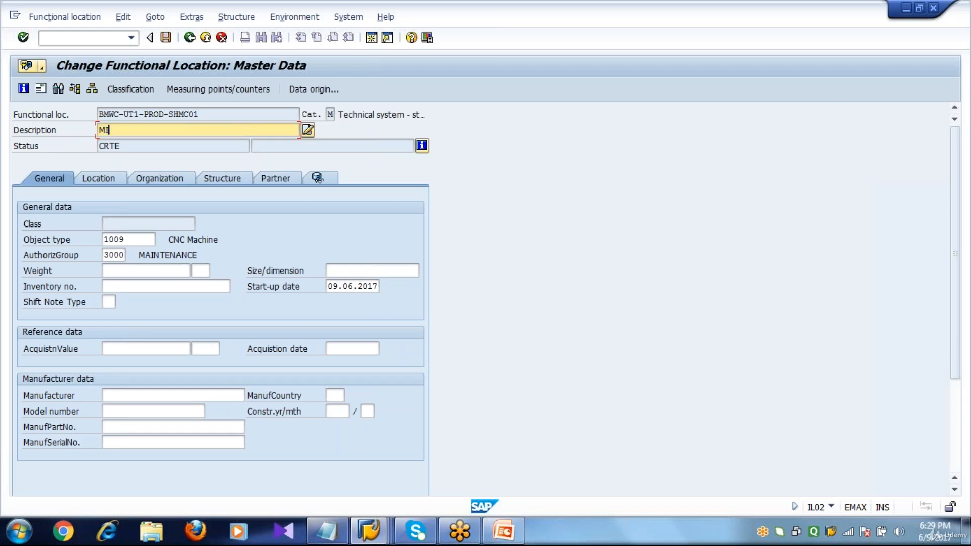
key("BackSpace")
key("BackSpace")
type("H")
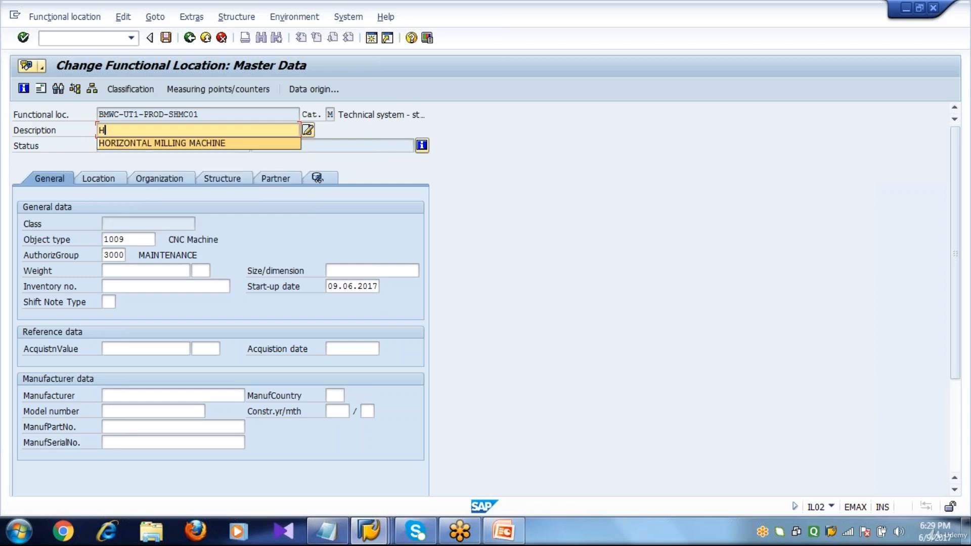
key("Return")
key("Return")
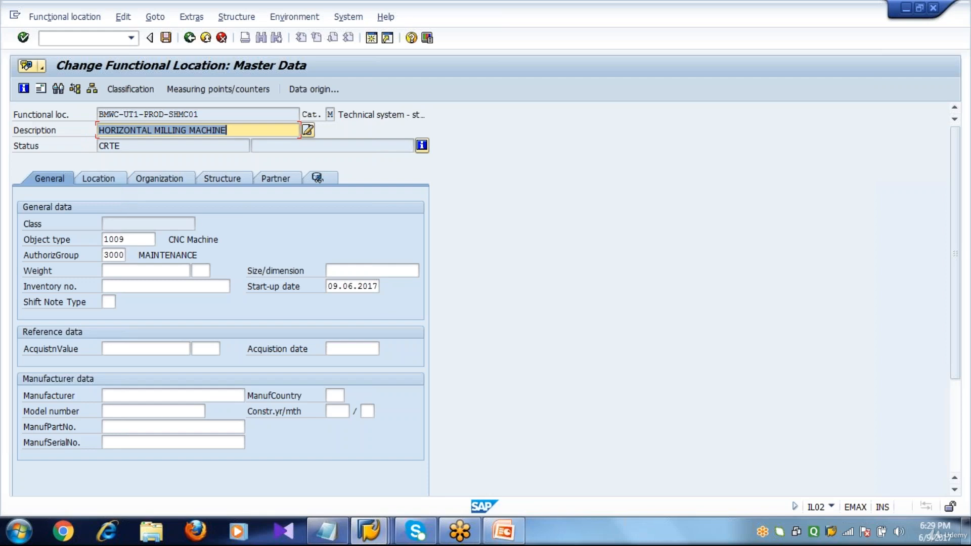
Step: Search the possible object types of the functional location for MILL
left_click(145, 244)
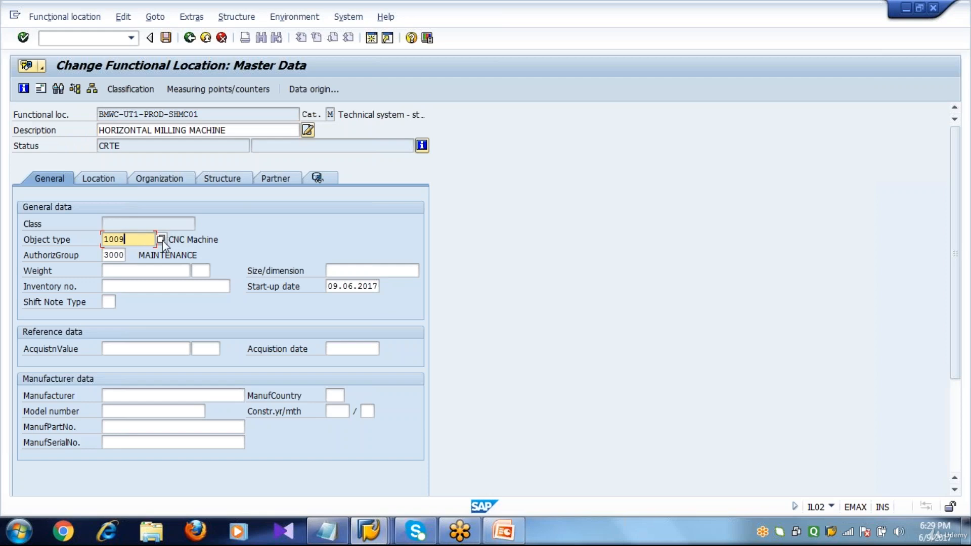
left_click(162, 241)
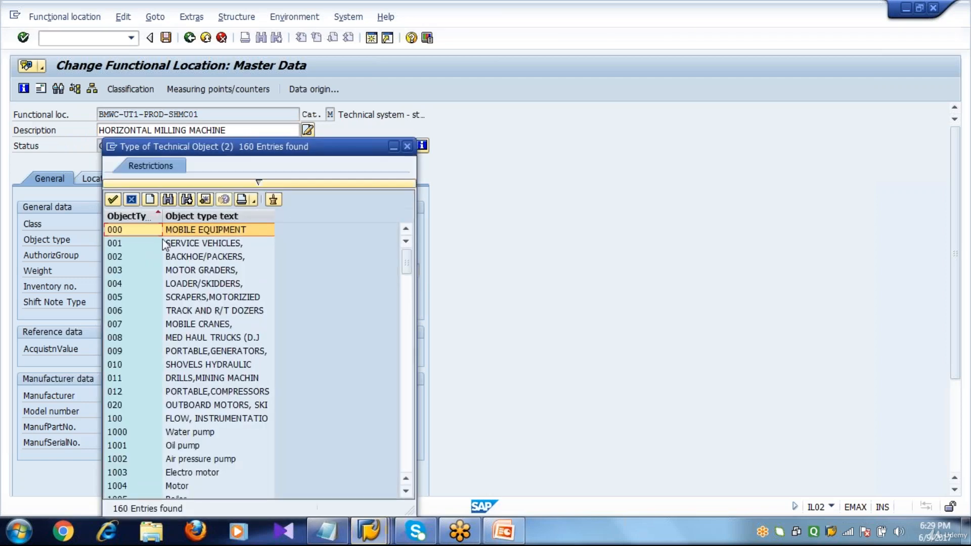
left_click(169, 200)
type("MILL")
key("Return")
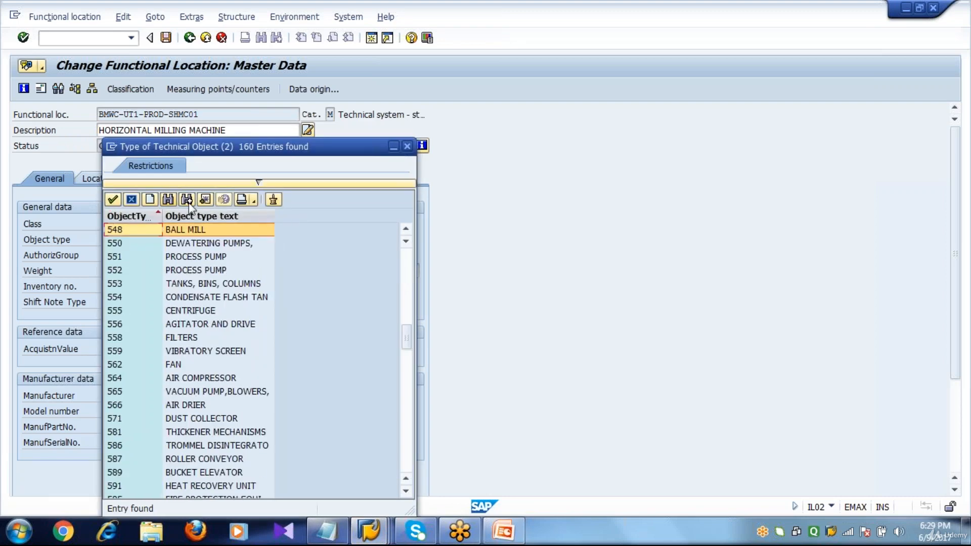
Step: Open the Define Types of Technical Objects customizing activity without specifying a project, and look through the existing object types
left_click(151, 197)
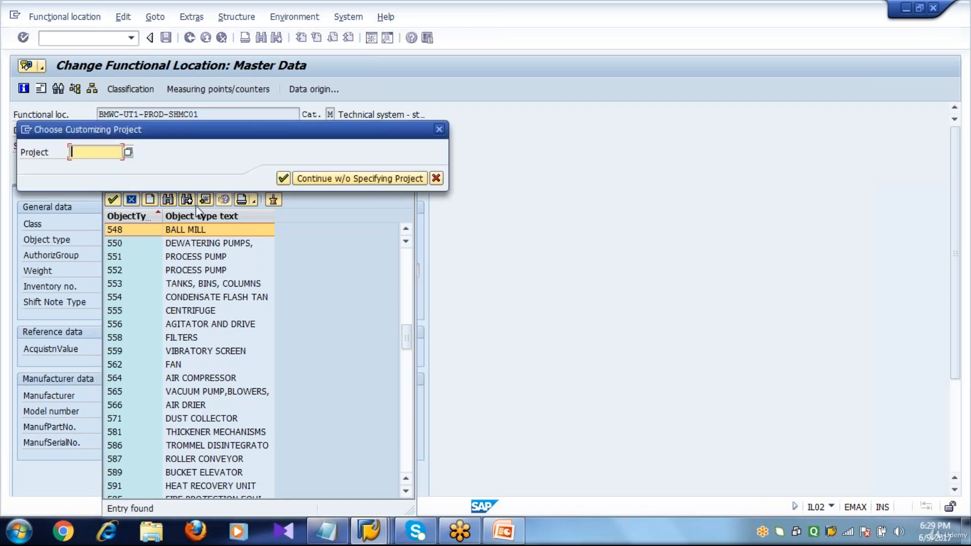
left_click(349, 178)
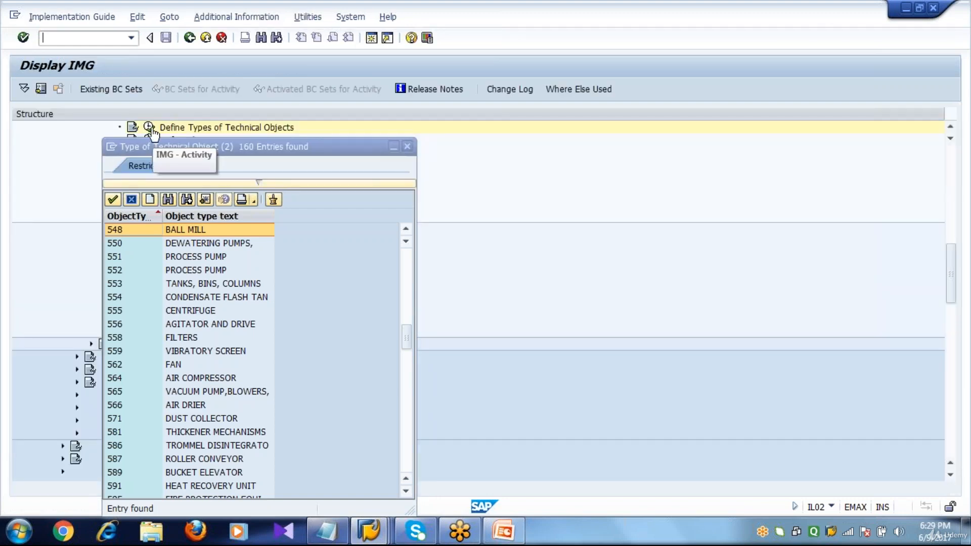
left_click(149, 128)
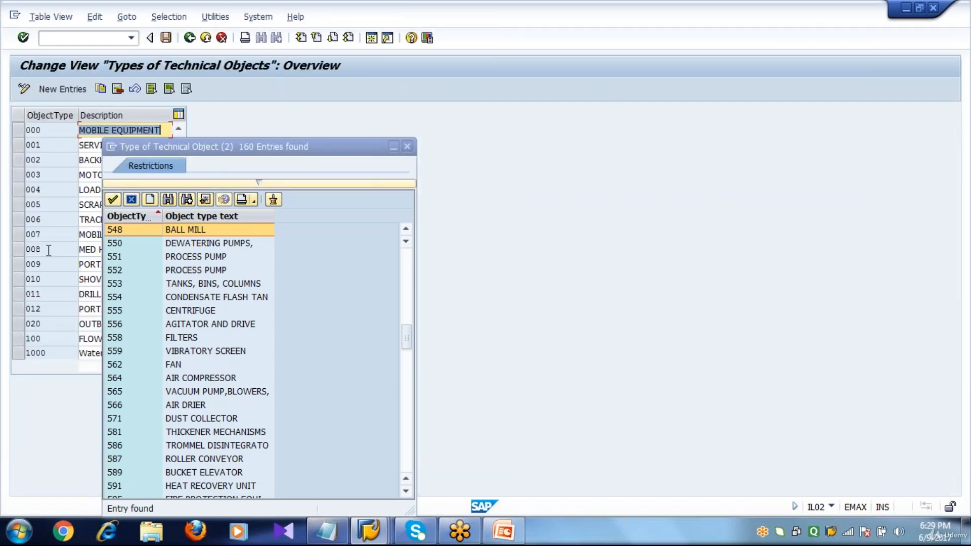
left_click(393, 147)
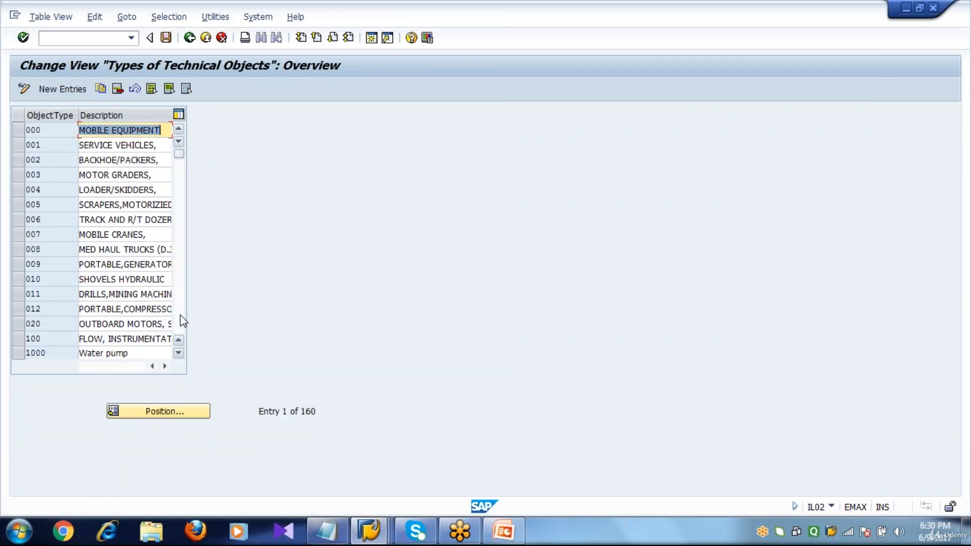
left_click(180, 315)
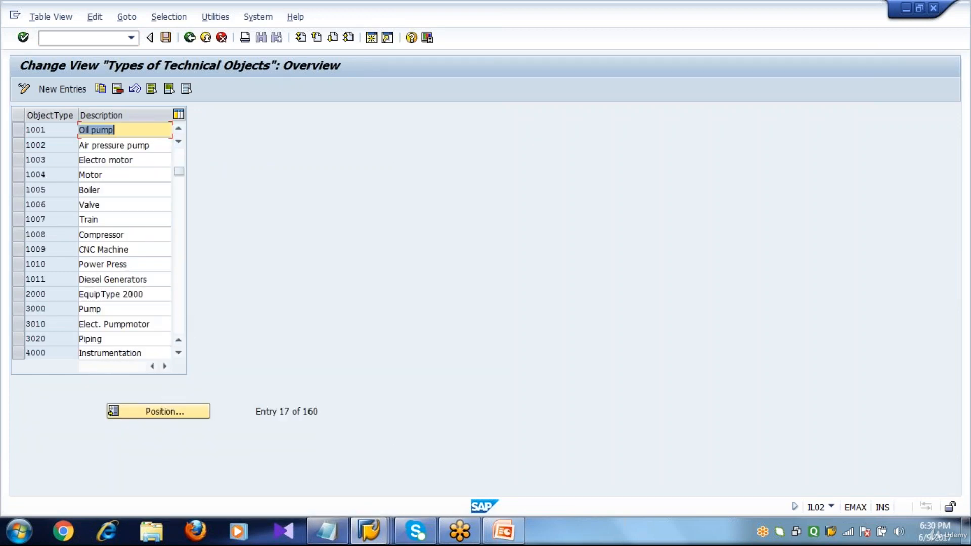
Step: Add a new object type 1012 with the description Milling Machine and save it
left_click(64, 90)
type("1012")
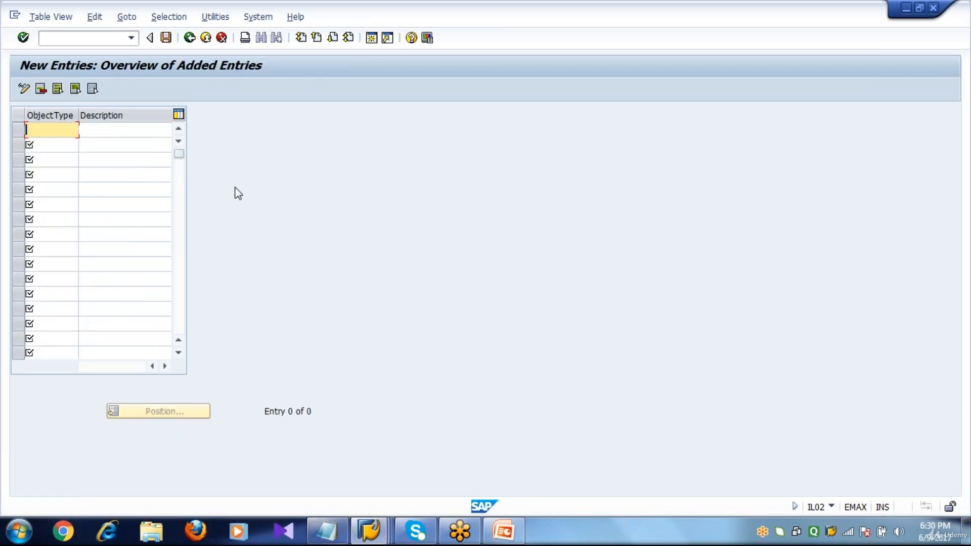
key("Tab")
type("a")
key("BackSpace")
type("m")
key("BackSpace")
type("Mi")
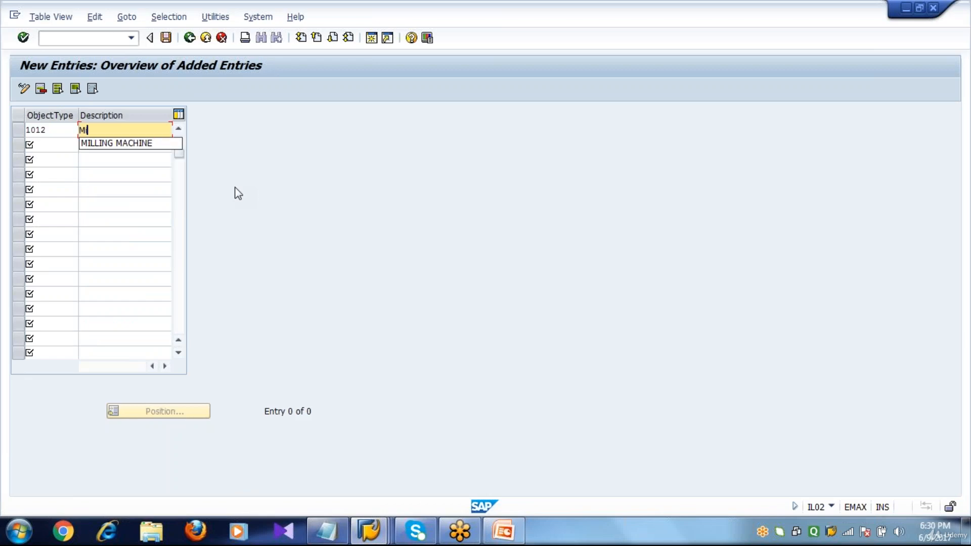
type("lling Machine")
key("Return")
left_click(165, 37)
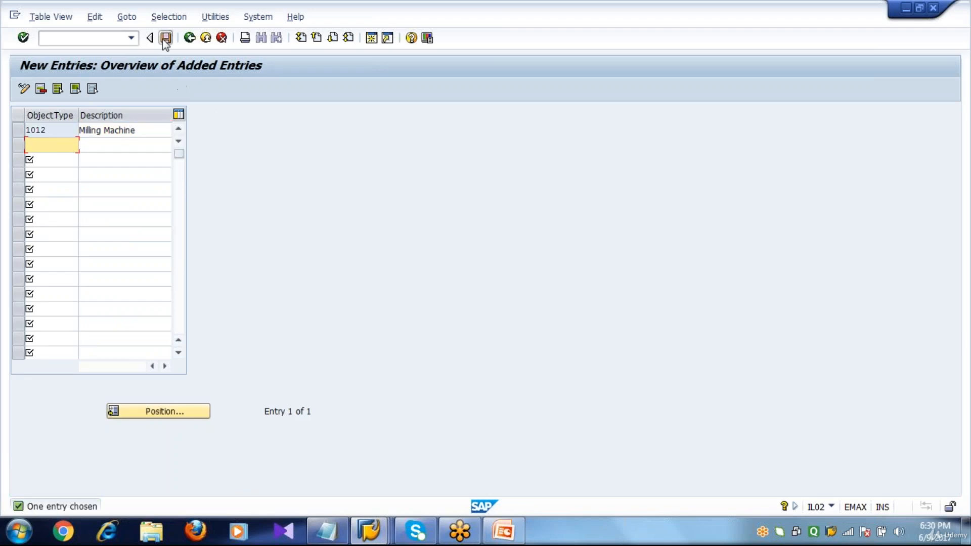
key("Return")
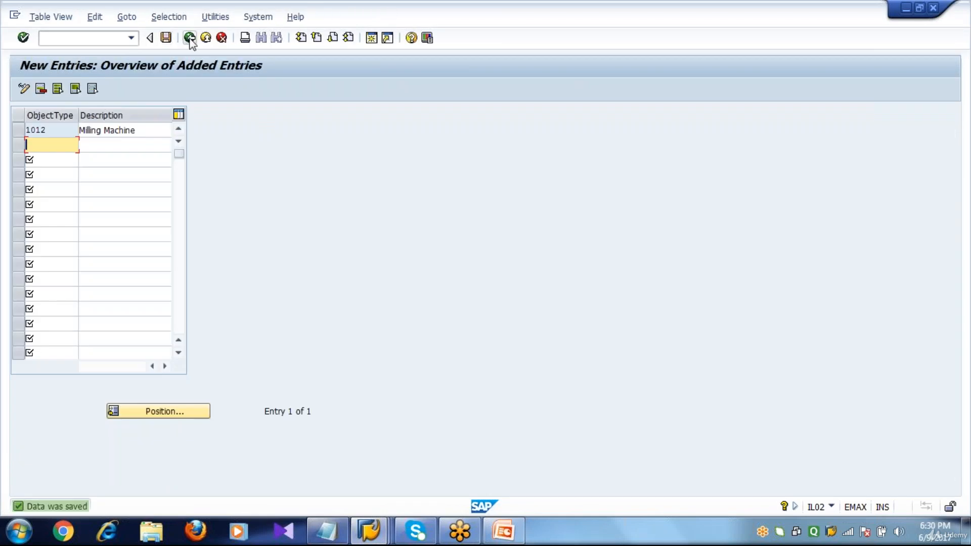
Step: Return to the functional location master data, close the object type list, and set the object type to 1012
left_click(189, 38)
left_click(190, 38)
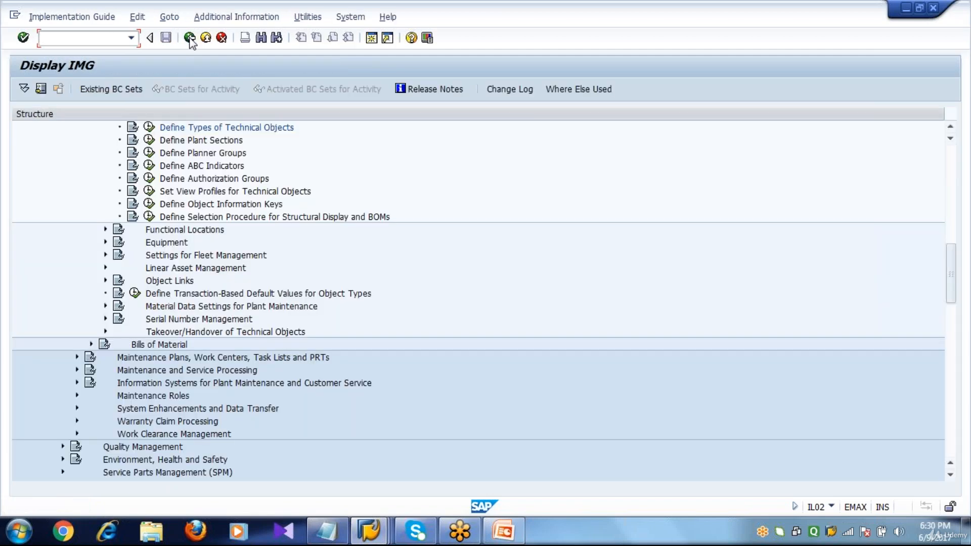
left_click(189, 38)
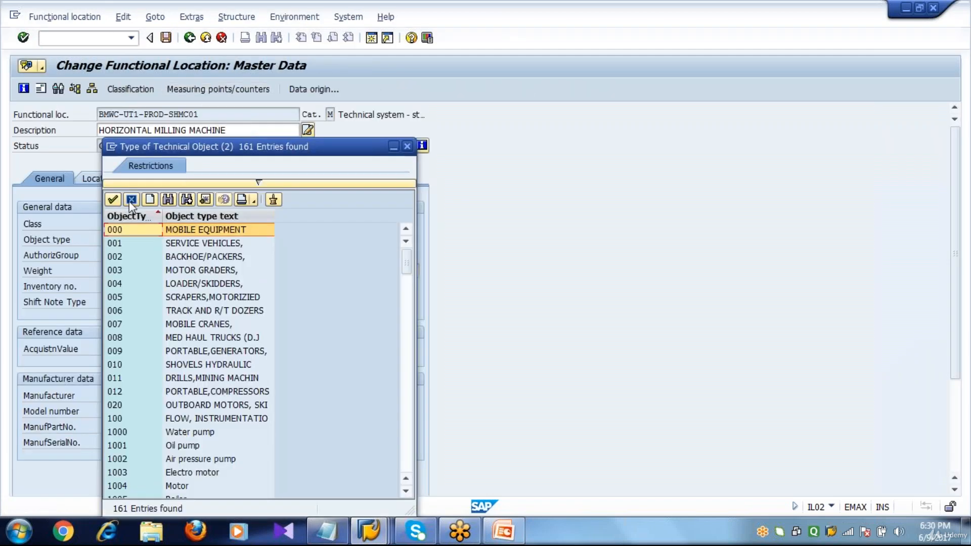
left_click(131, 200)
left_click(140, 241)
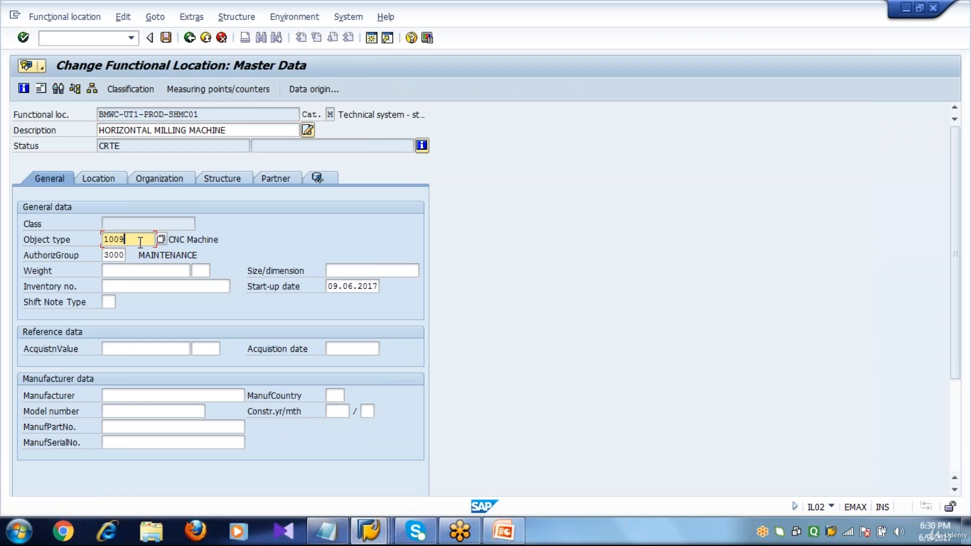
key("BackSpace")
key("BackSpace")
type("12")
key("Return")
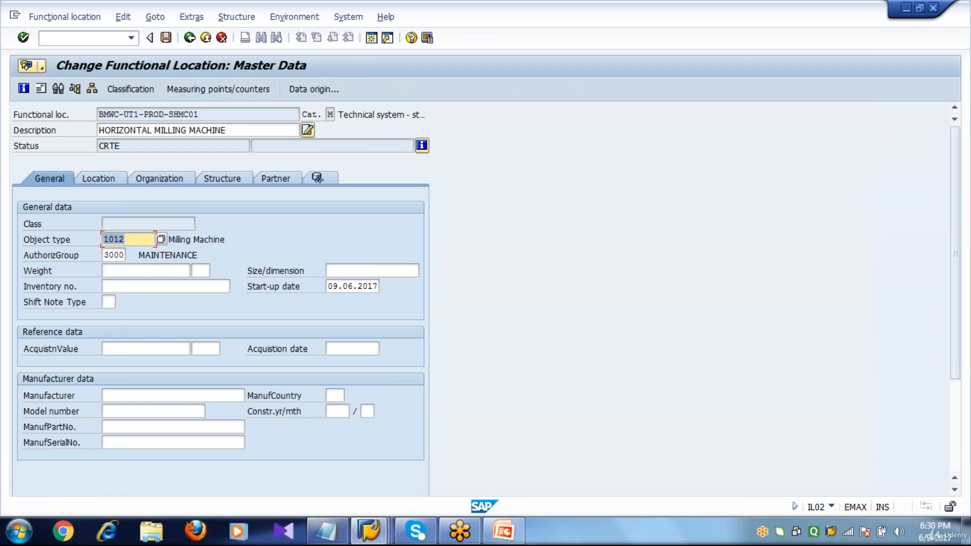
Step: Review the location, organization and structure data of the functional location, ending back at its general data
left_click(115, 179)
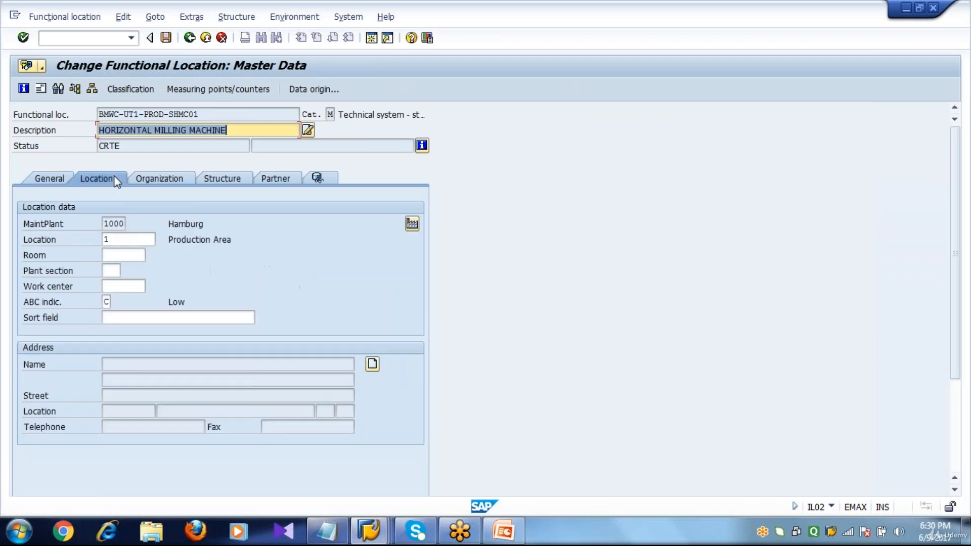
left_click(157, 180)
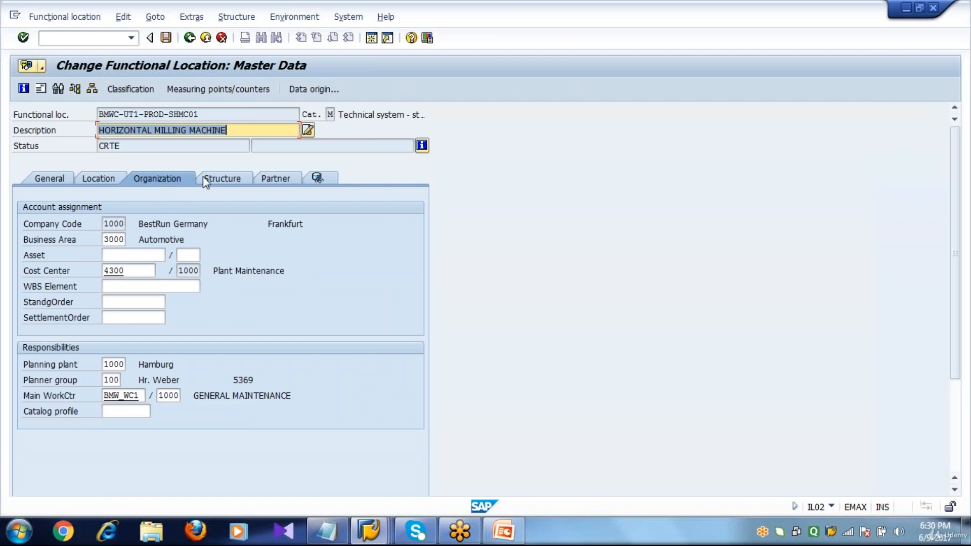
left_click(224, 177)
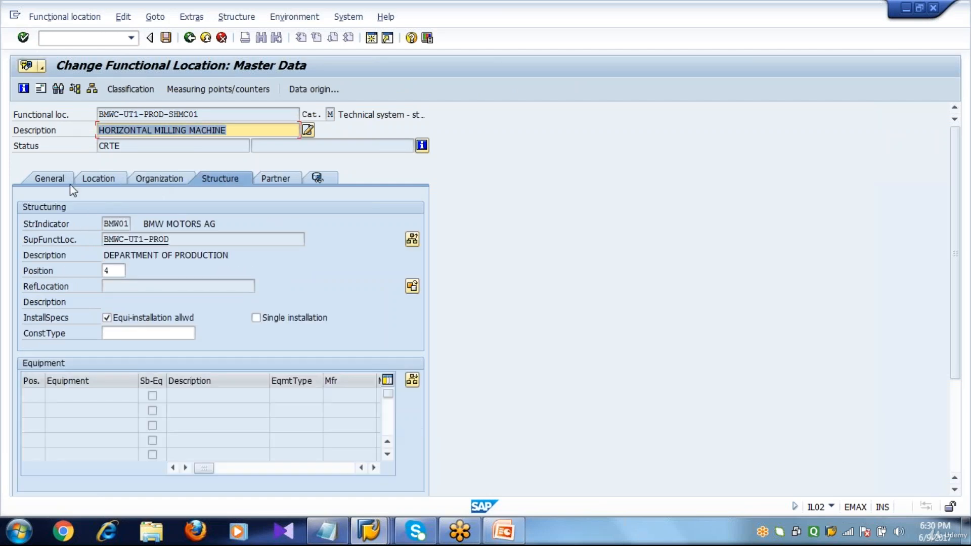
left_click(53, 178)
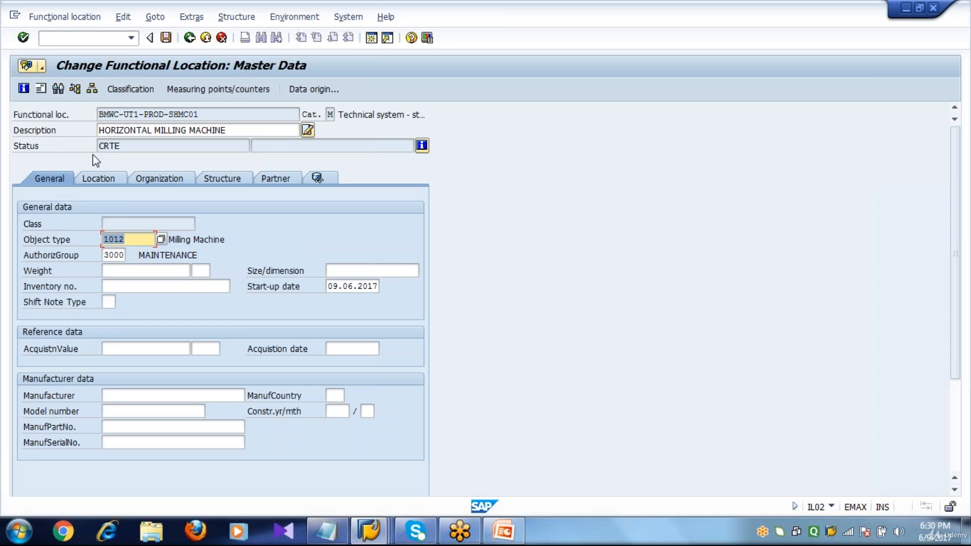
Step: Open the alternative labels overview of the functional location and start changing the label of the IDES AG labeling system
left_click(192, 18)
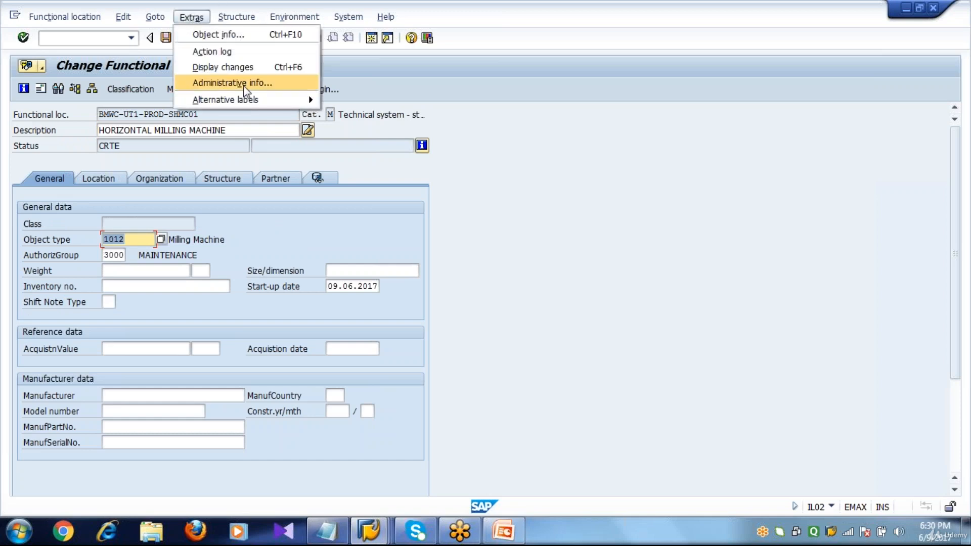
mouse_move(248, 103)
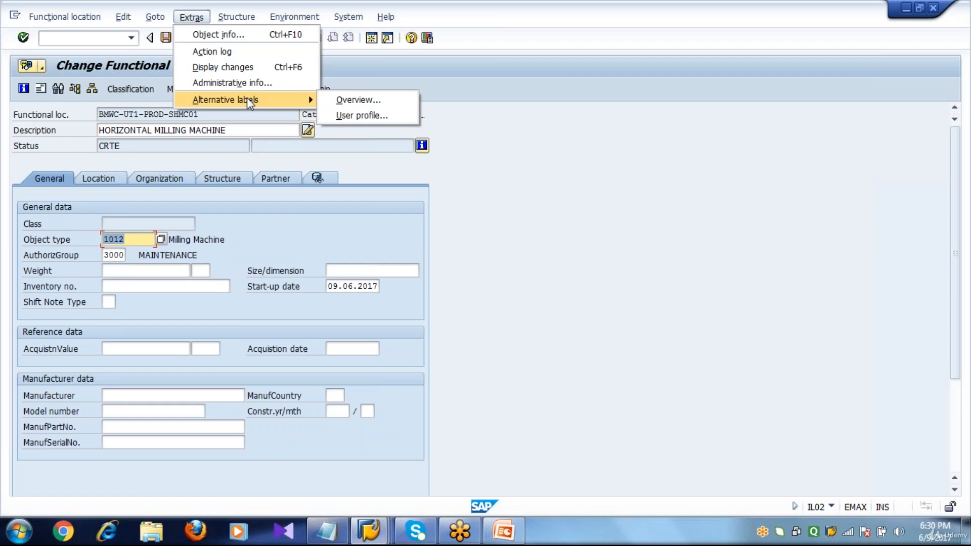
left_click(343, 103)
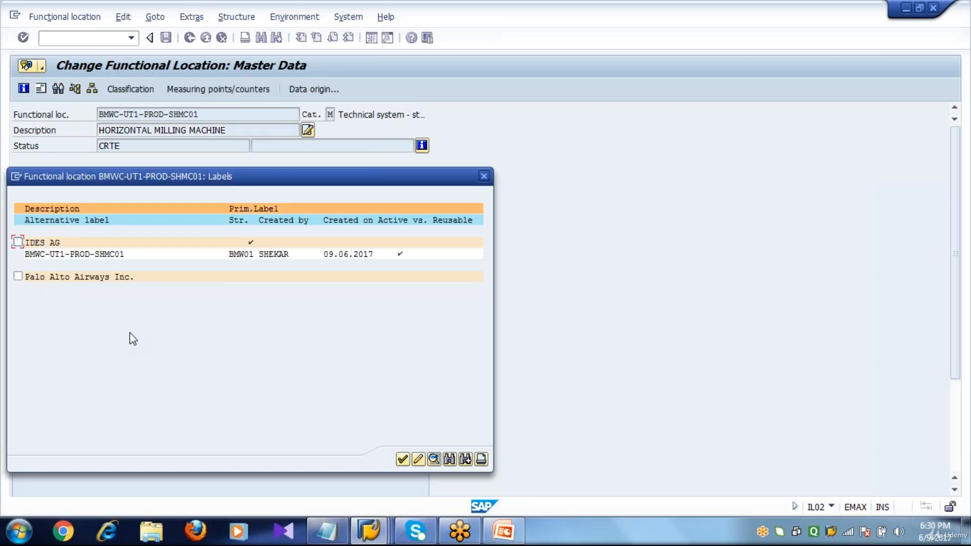
left_click(17, 243)
left_click(418, 459)
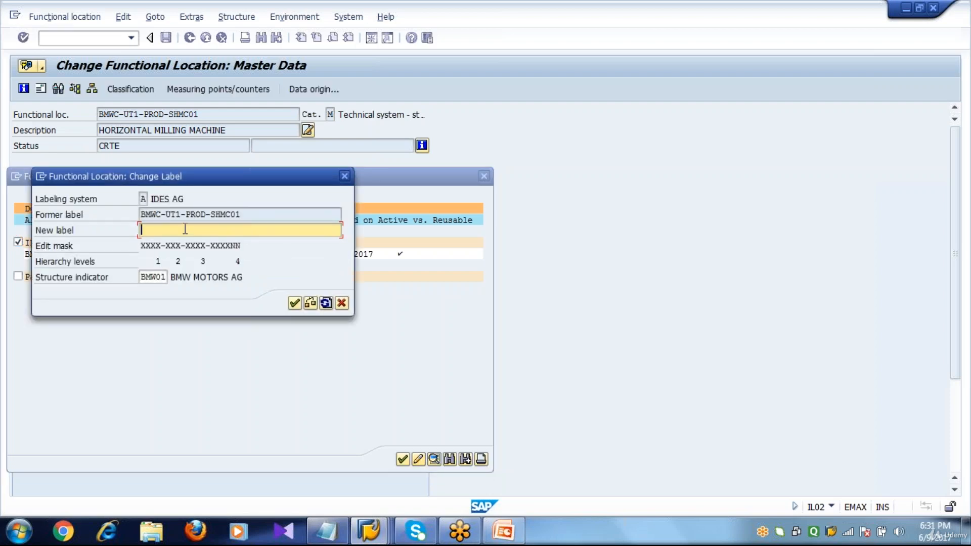
Step: Enter BMWC-UT1-PROD-MIMC01 as the new label, confirm the change, and select the new label in the overview
type("b")
key("BackSpace")
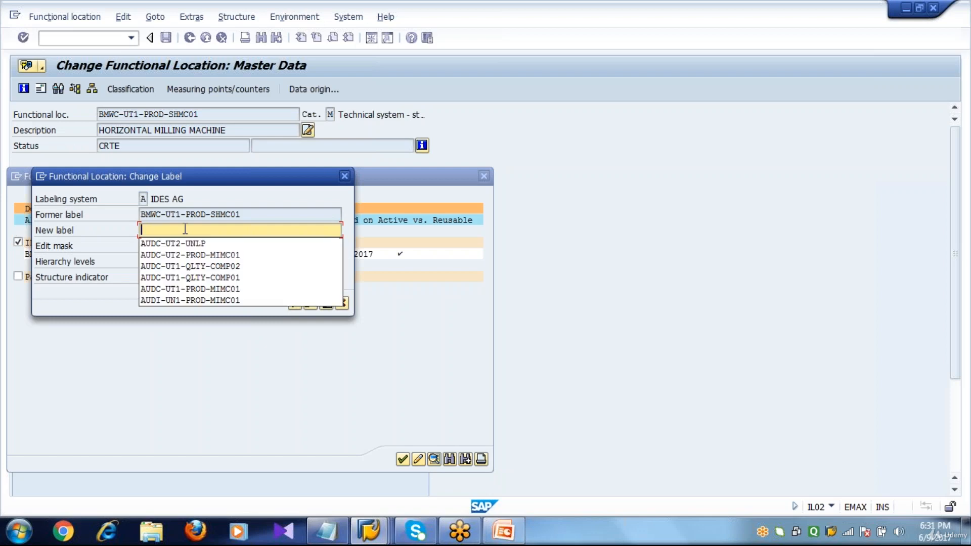
type("BMWC")
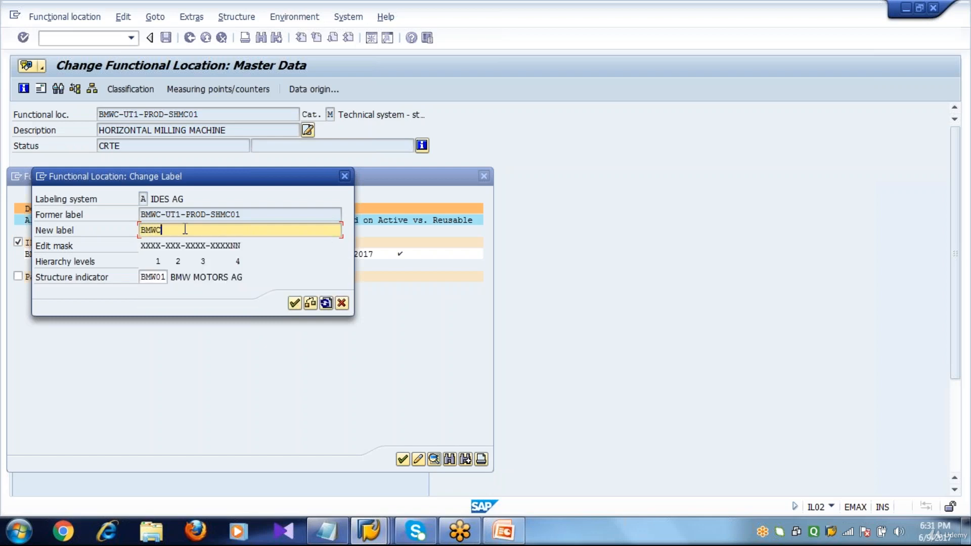
type("-UT1-PROD-MIMC01")
left_click(295, 303)
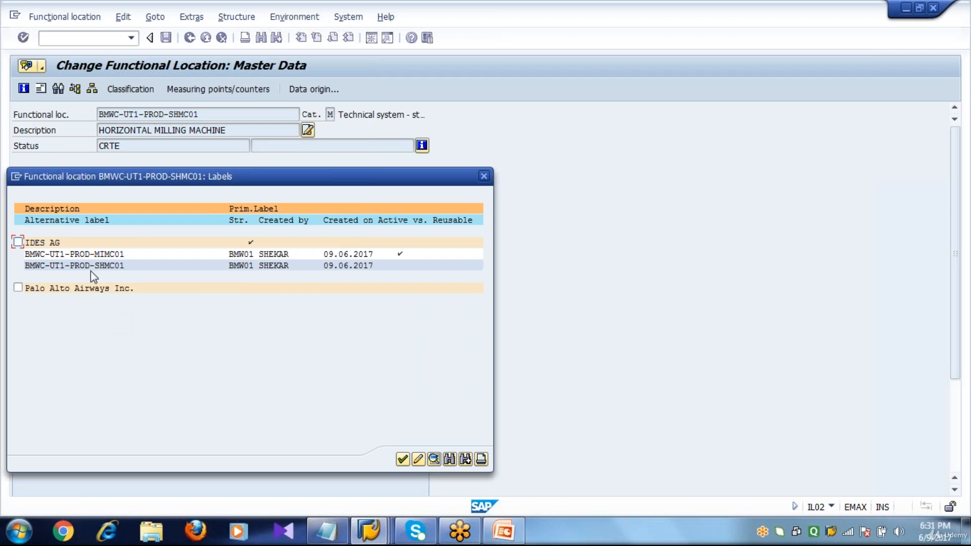
left_click(105, 253)
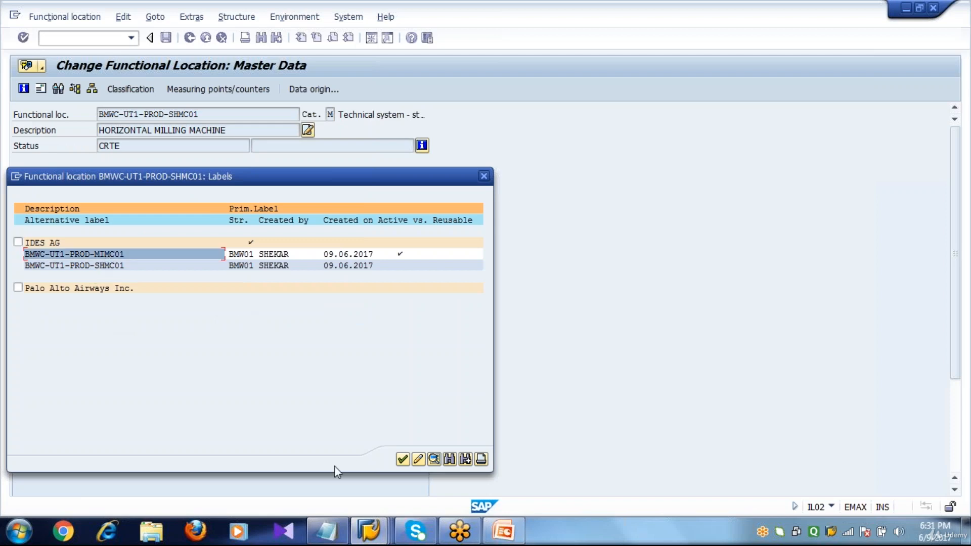
Step: Return from the label overview to the master data and save the functional location with the description HORIZONTAL MILLING MACHINE
left_click(418, 459)
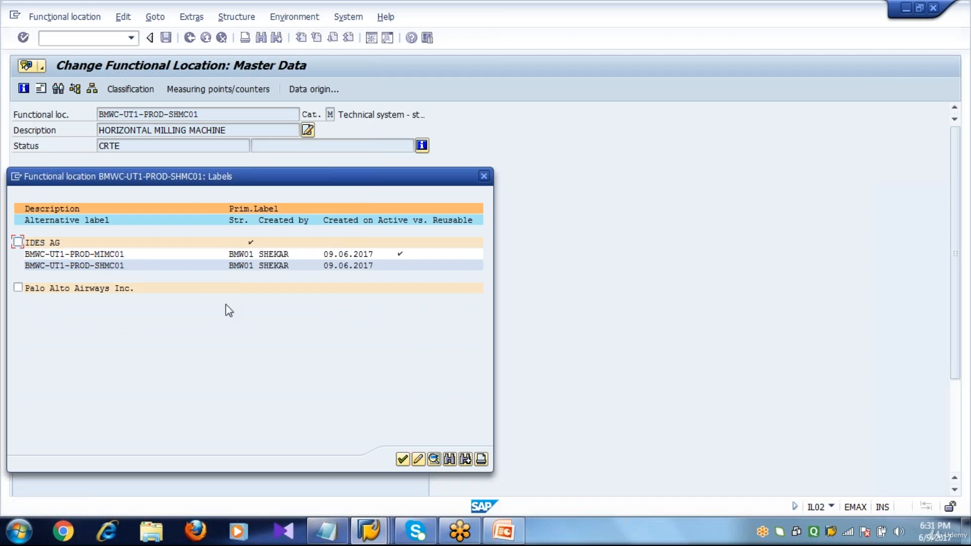
double_click(154, 255)
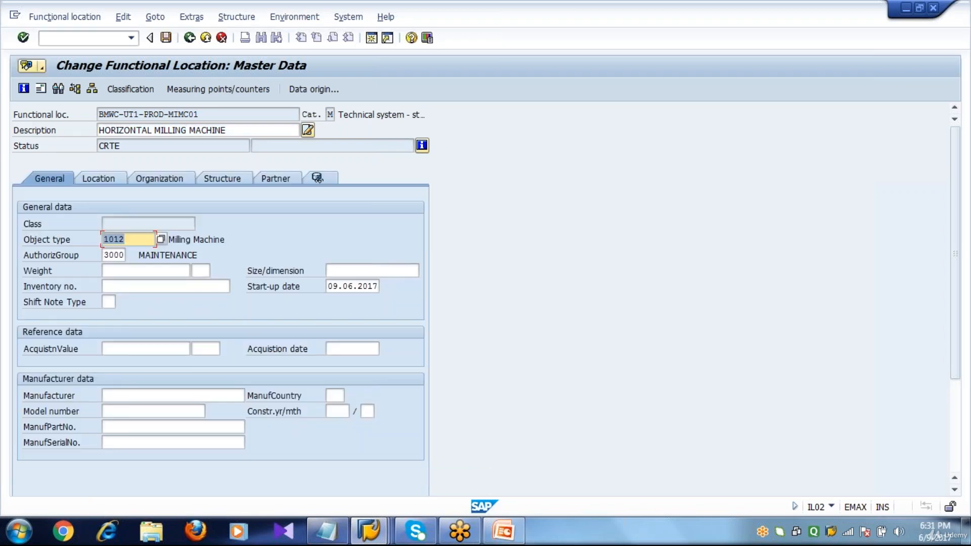
left_click(237, 130)
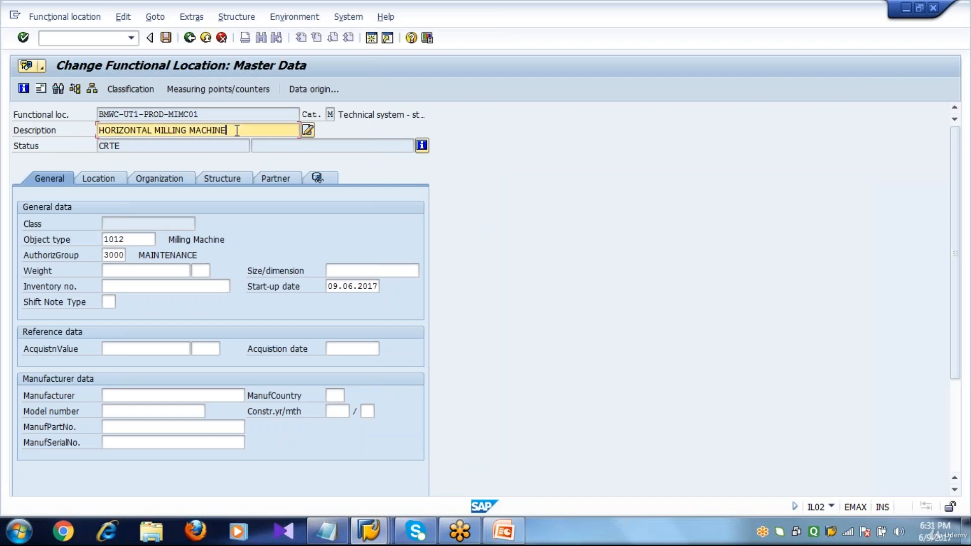
key("BackSpace")
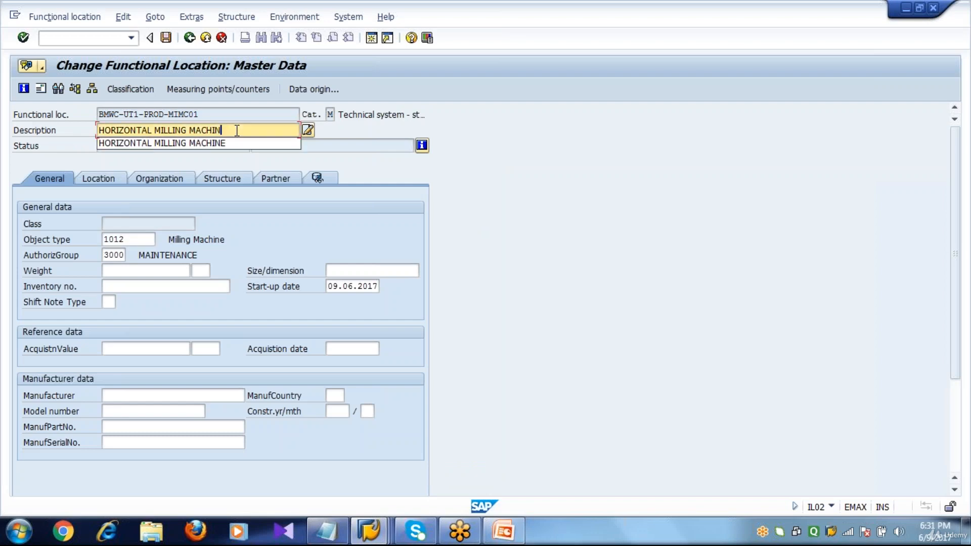
type("E")
key("Return")
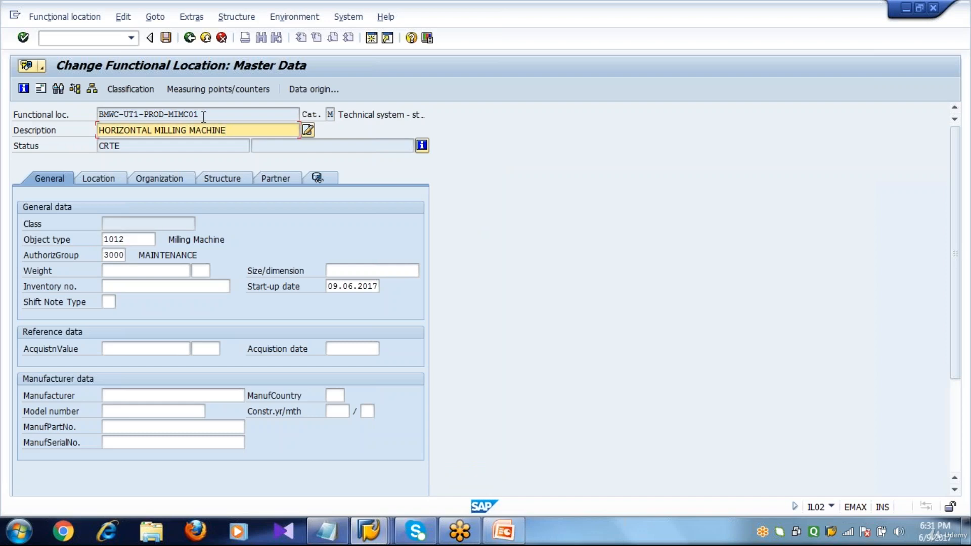
left_click(164, 40)
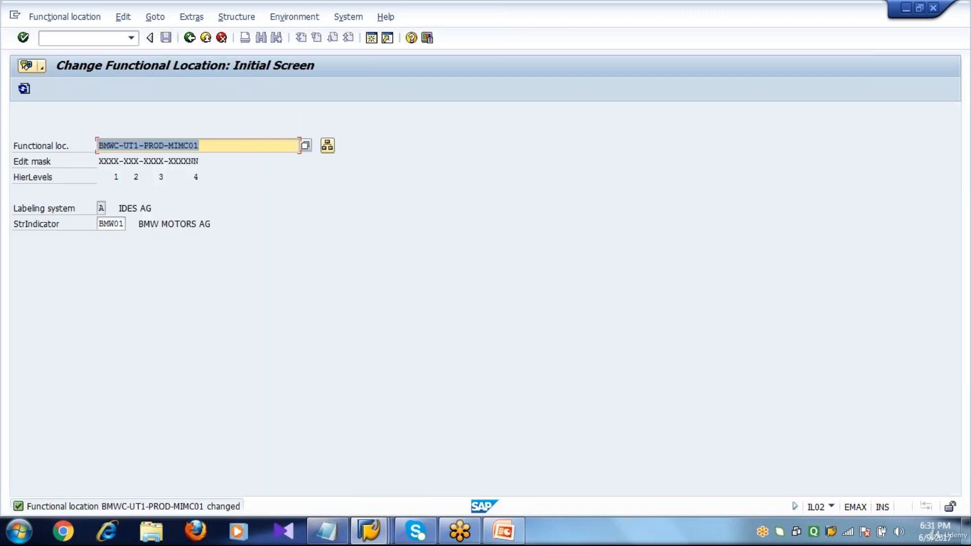
left_click(191, 40)
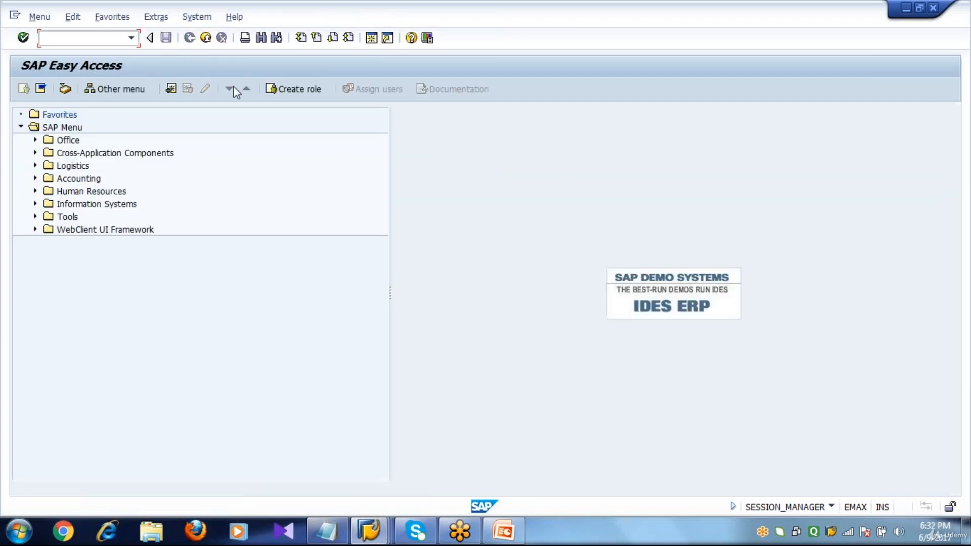
Step: Switch to the functional location structure list of BMWC, refresh it, and check the BMWC-UT1-PROD-MIMC01 entry
mouse_move(327, 531)
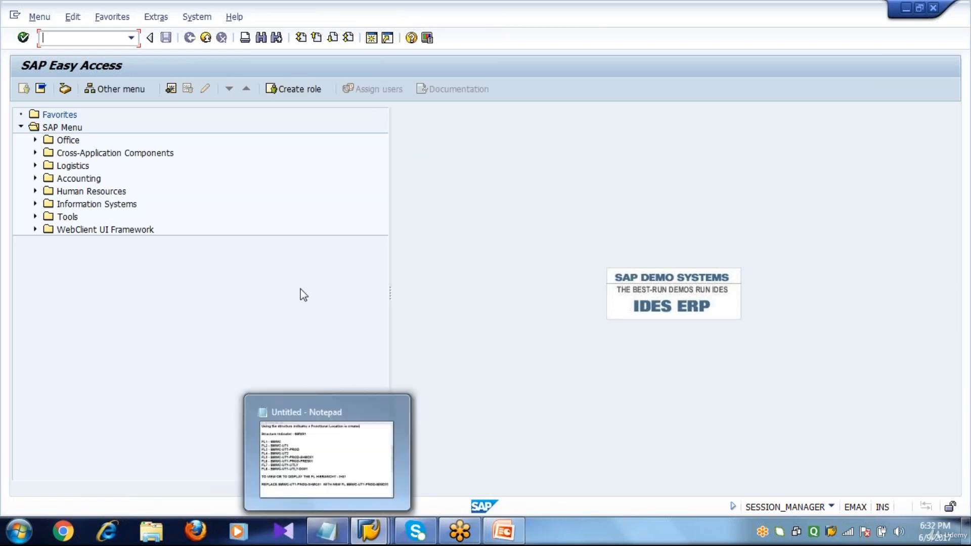
left_click(367, 528)
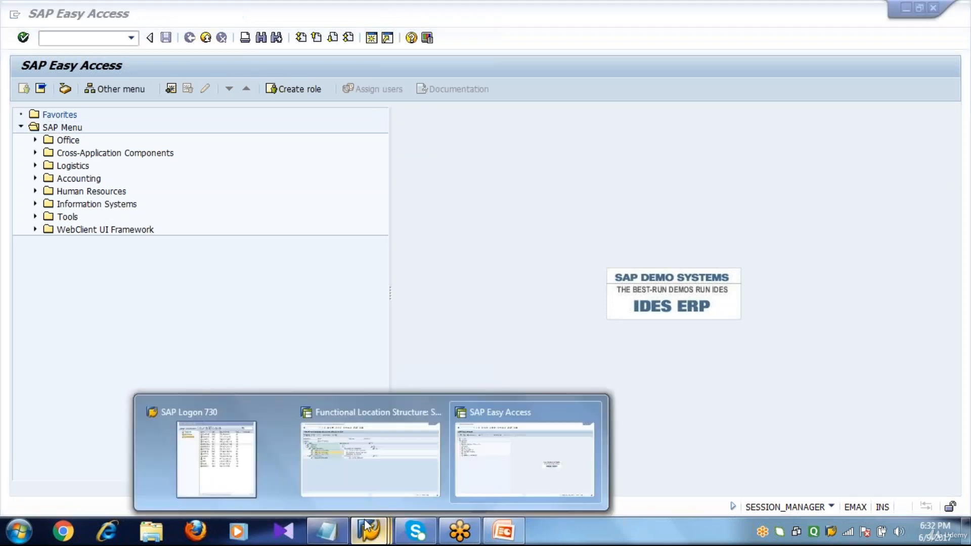
left_click(351, 466)
left_click(218, 130)
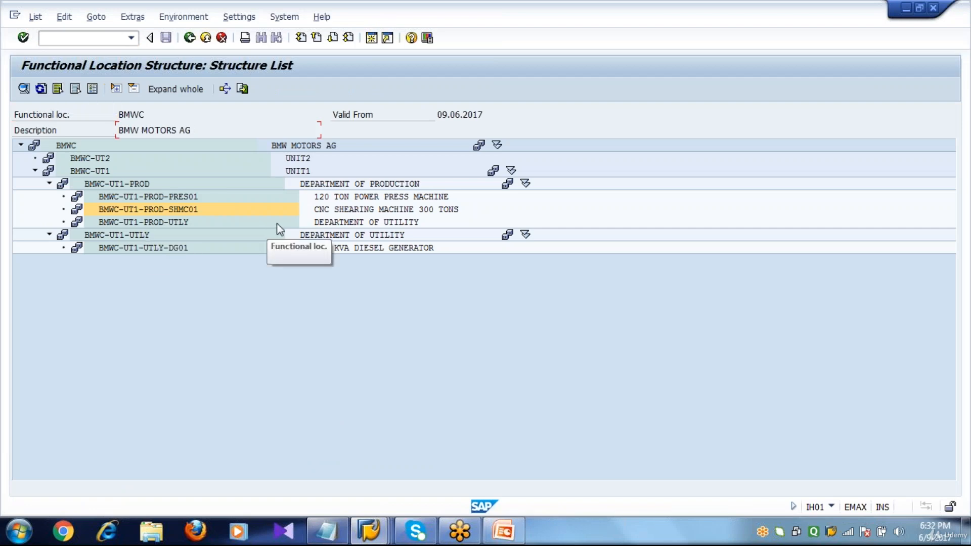
left_click(343, 209)
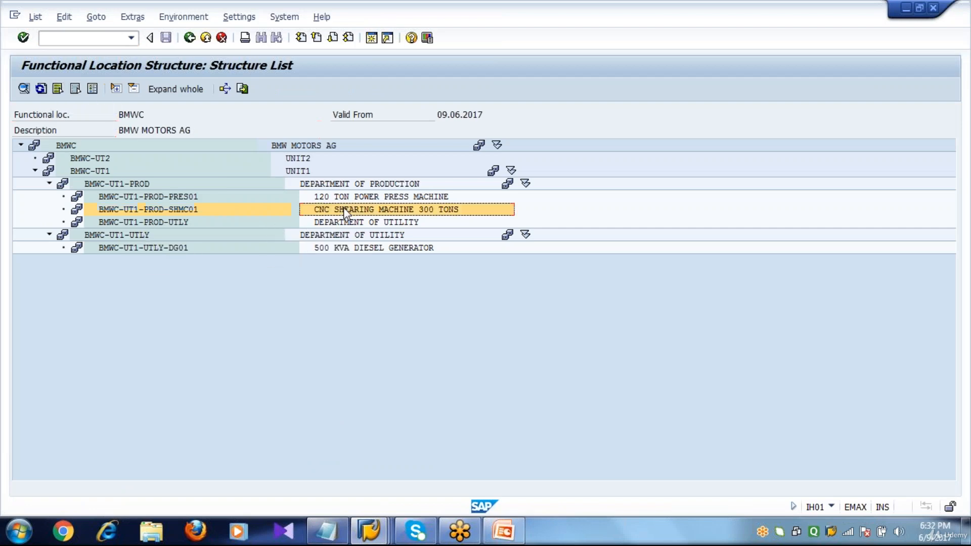
left_click(192, 211)
left_click(40, 89)
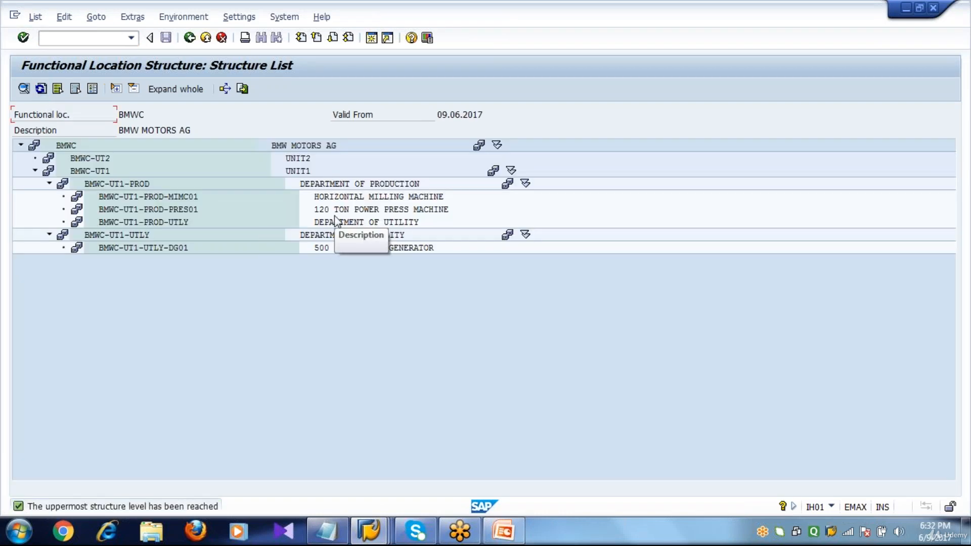
left_click(334, 197)
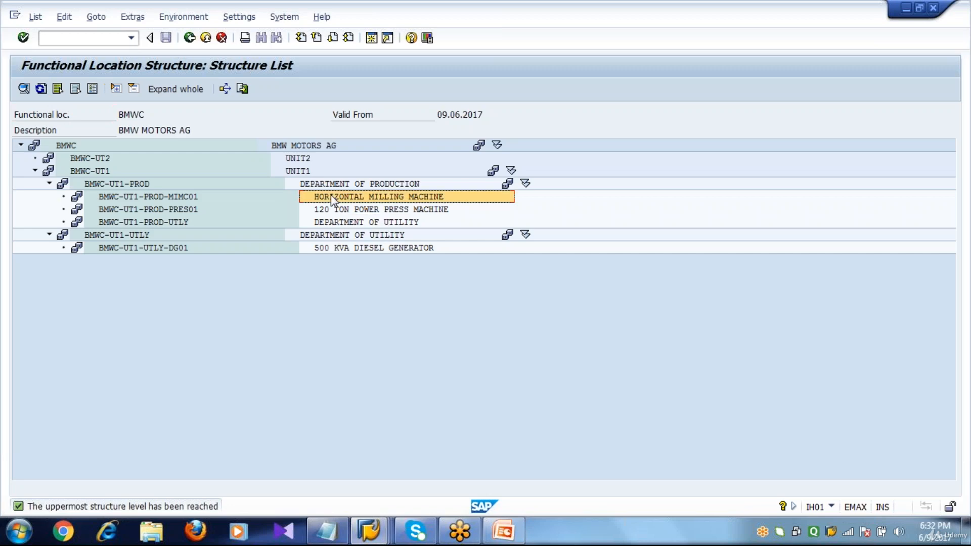
left_click(183, 198)
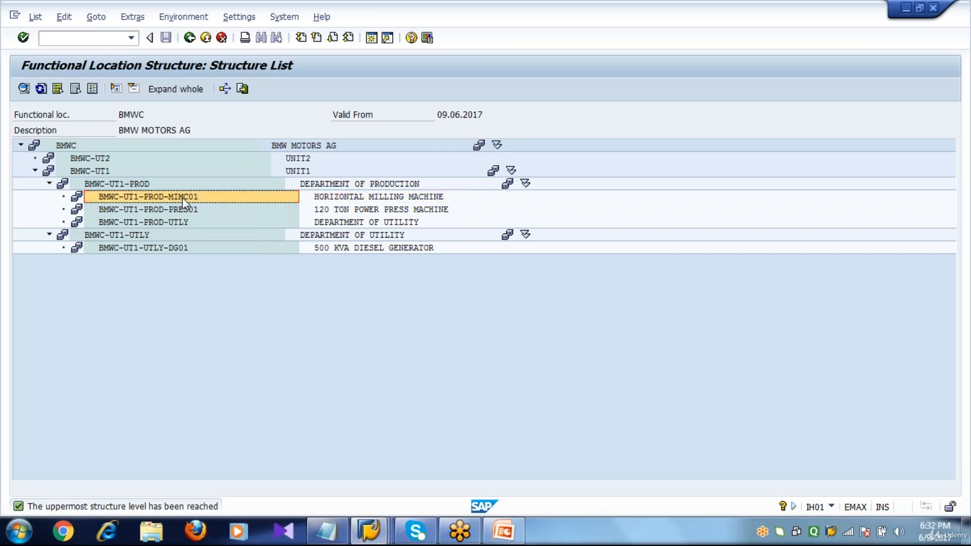
left_click(332, 199)
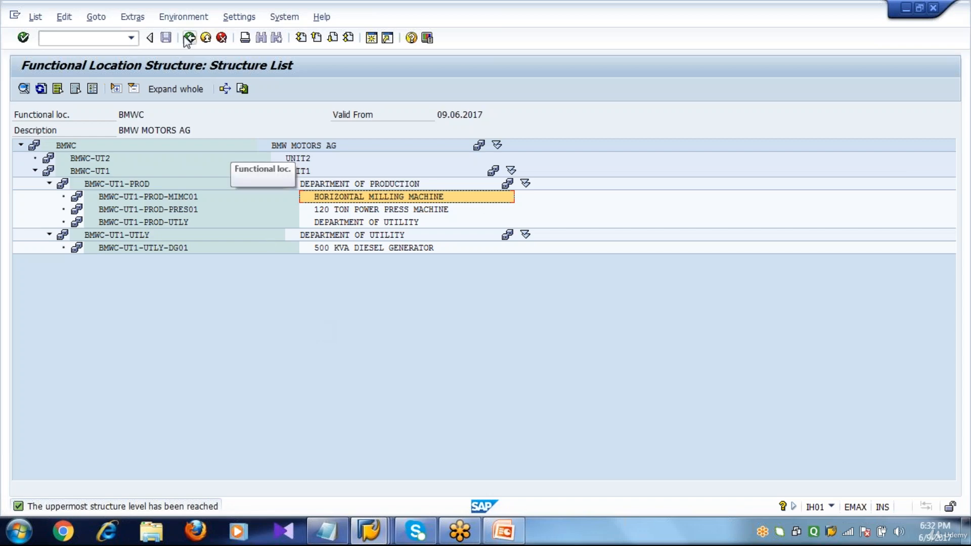
Step: Switch to the SAP Easy Access session, start transaction SPRO, and open the SAP Reference IMG
left_click(368, 531)
left_click(502, 442)
left_click(102, 41)
type("spro")
key("Return")
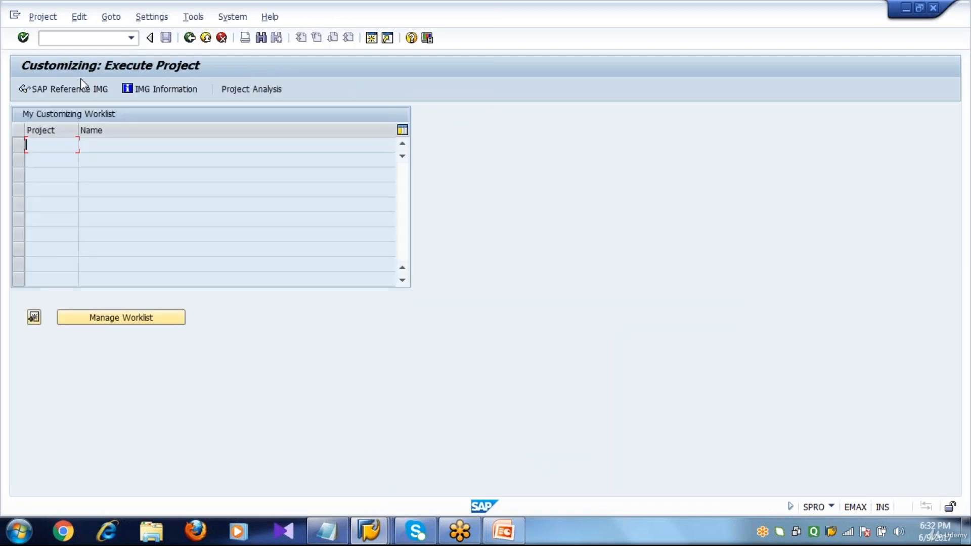
left_click(80, 86)
Step: Expand the IMG through Plant Maintenance and Customer Service, its master data, and Technical Objects down to the Functional Locations activities
left_click(117, 413)
key("Page_Down")
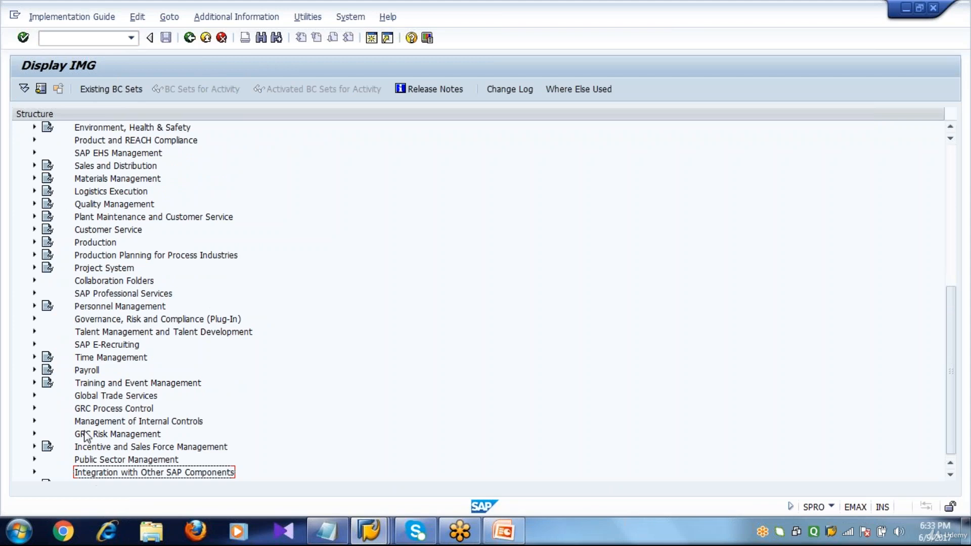
left_click(35, 216)
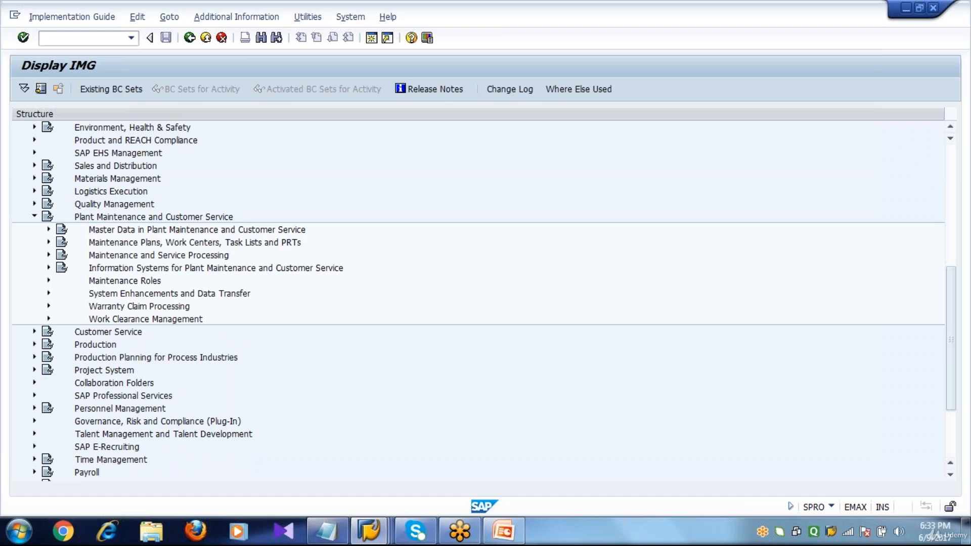
left_click(48, 229)
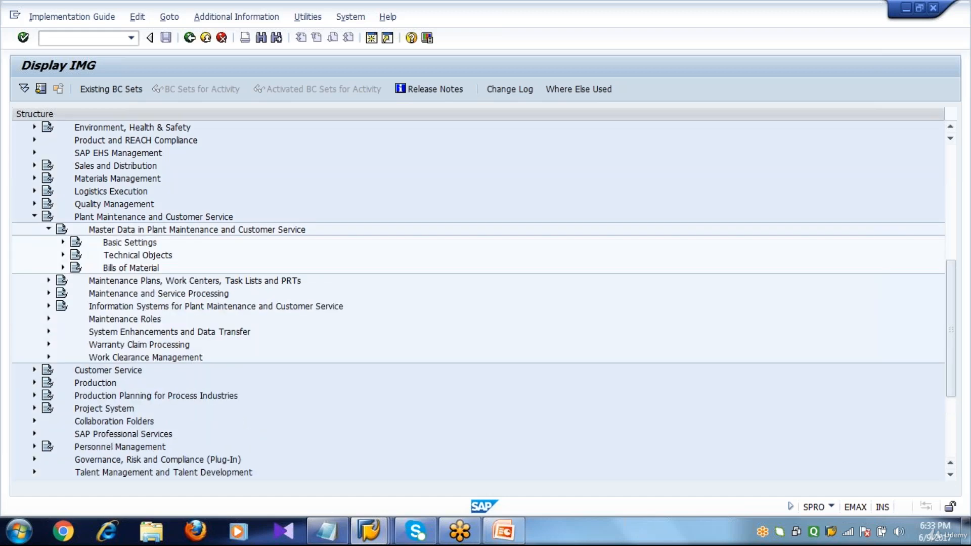
left_click(63, 254)
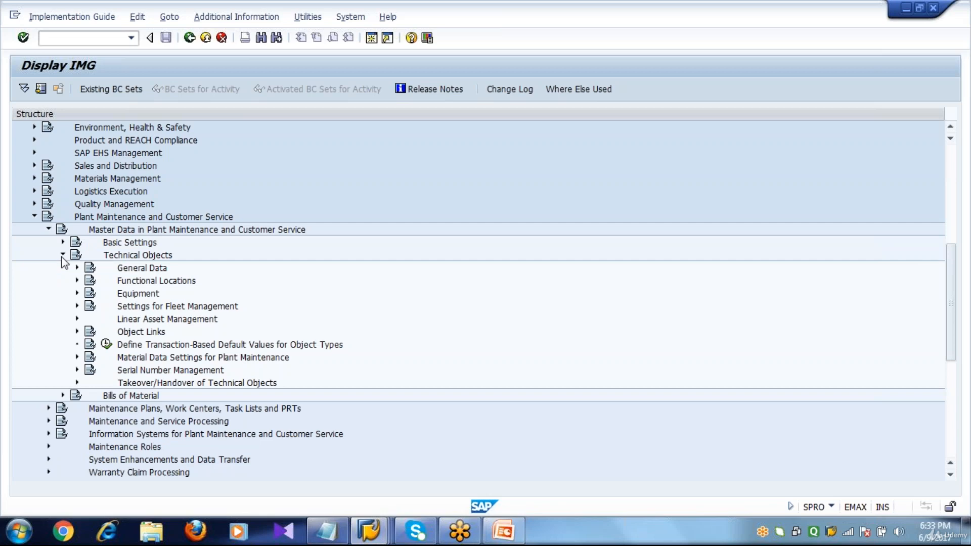
left_click(77, 280)
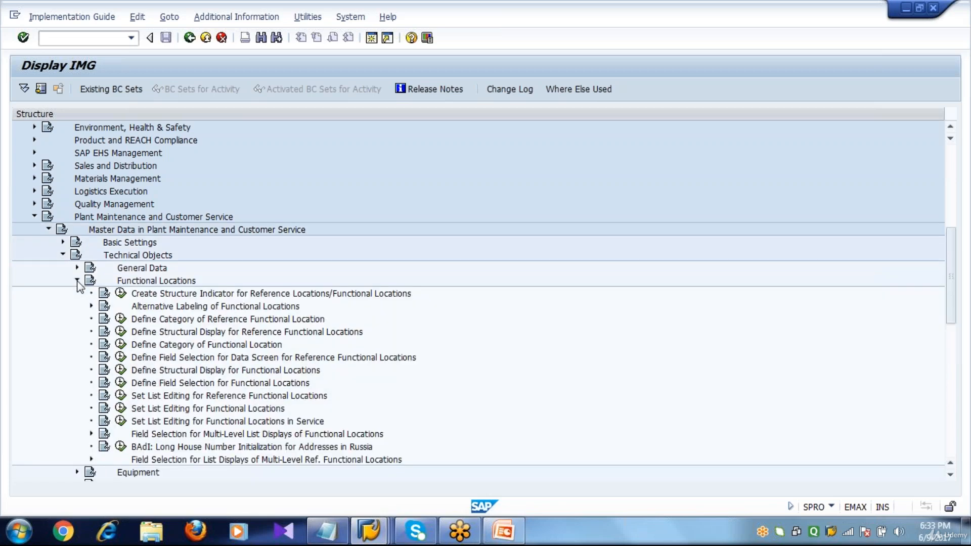
Step: Open the system settings activity under Alternative Labeling of Functional Locations
left_click(156, 306)
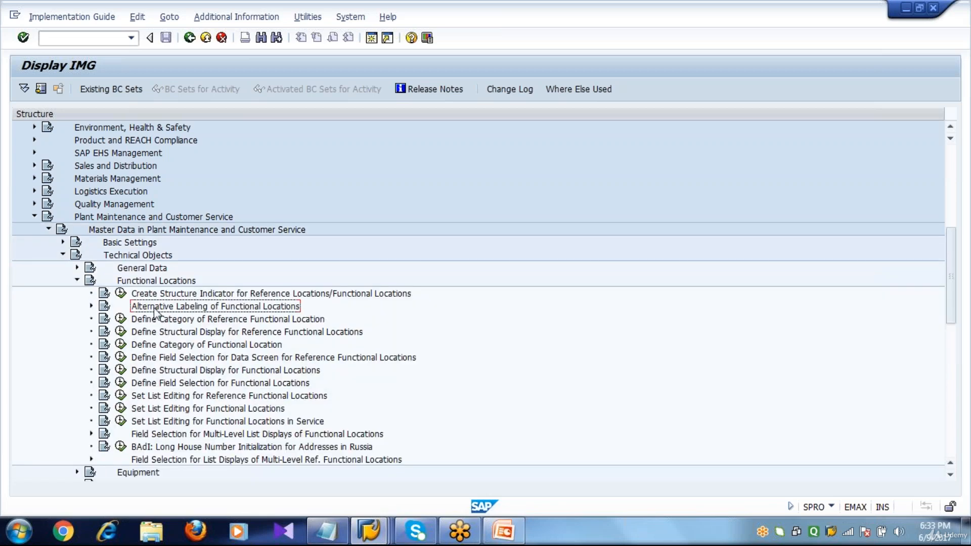
left_click(91, 307)
left_click(152, 319)
left_click(134, 318)
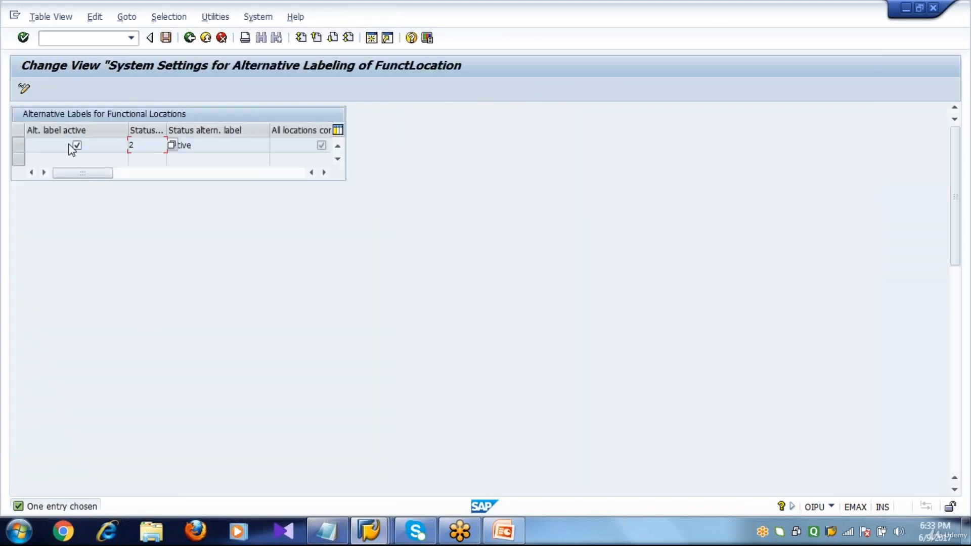
Step: Save the settings with alternative labels active and return to SAP Easy Access
left_click(77, 146)
left_click(167, 39)
left_click(167, 38)
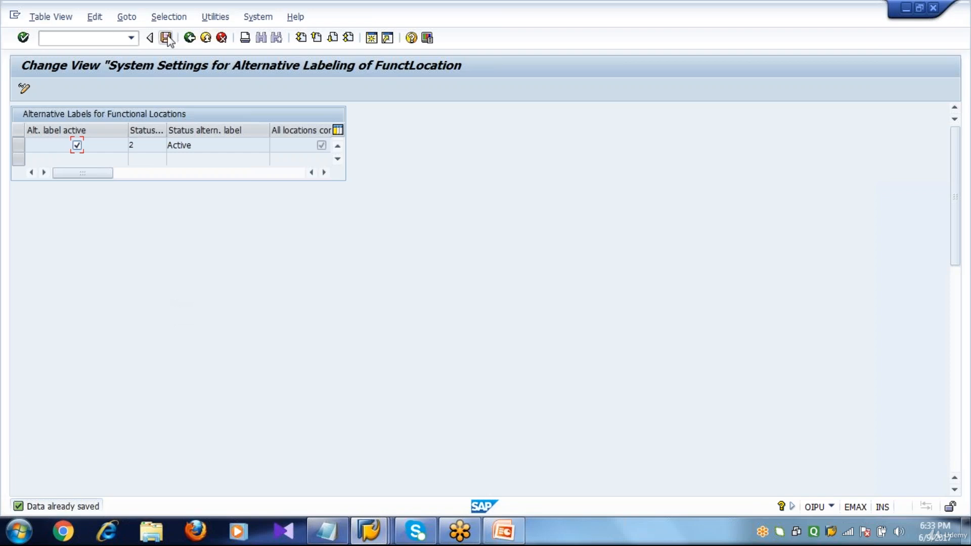
left_click(189, 39)
left_click(190, 38)
left_click(189, 38)
left_click(189, 38)
Step: Display the master data of functional location BMWC-UT1-PROD-MIMC01 with transaction IL03
left_click(106, 36)
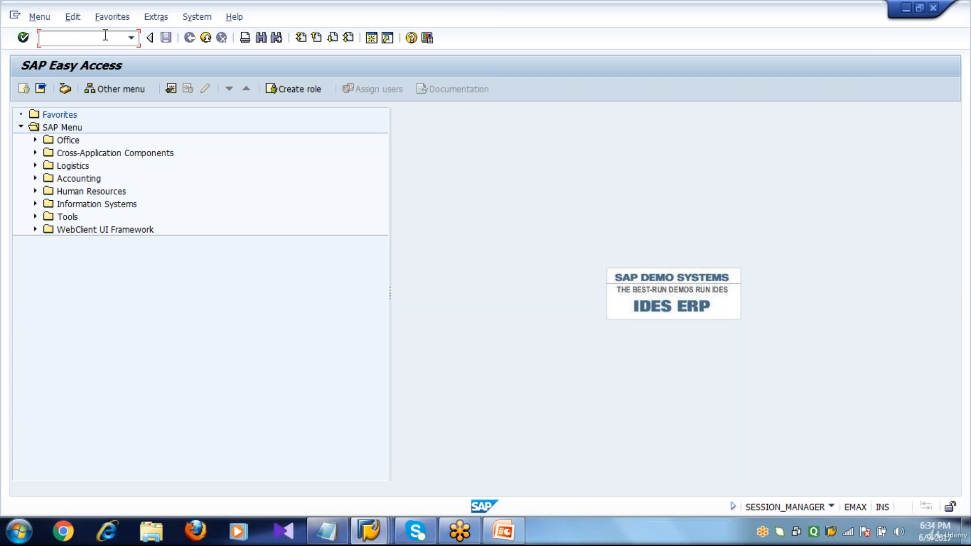
type("IL03")
key("Return")
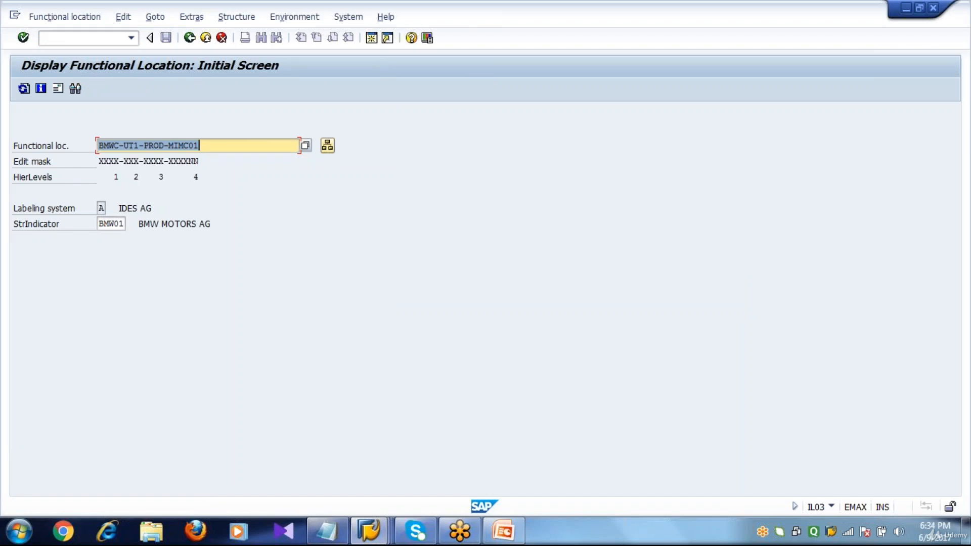
left_click(212, 149)
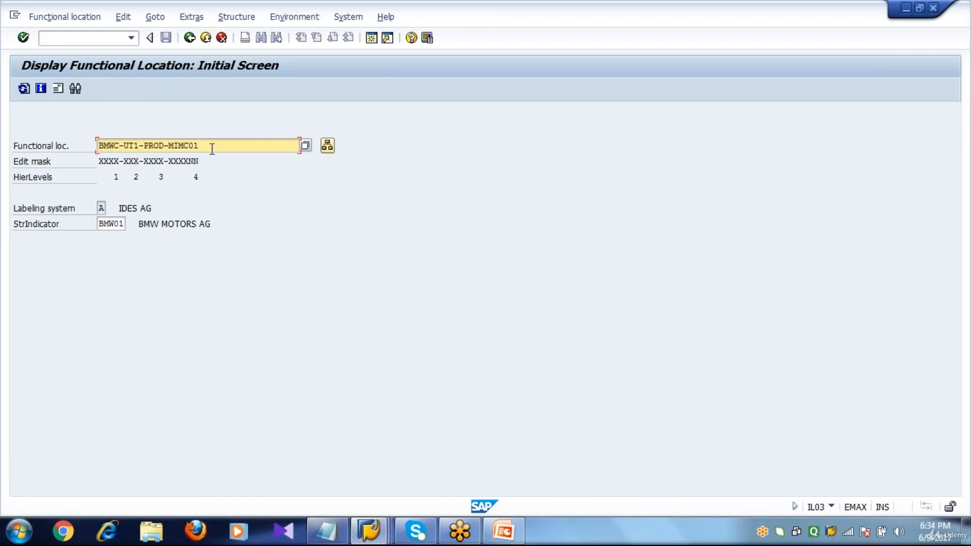
key("Return")
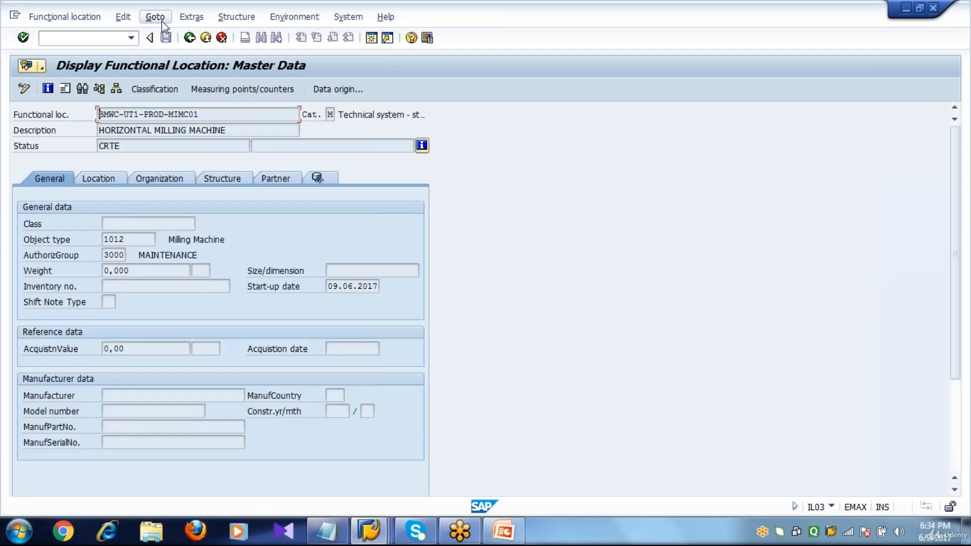
Step: Review the alternative labels overview of the functional location, close it, and return to SAP Easy Access
left_click(192, 17)
mouse_move(234, 103)
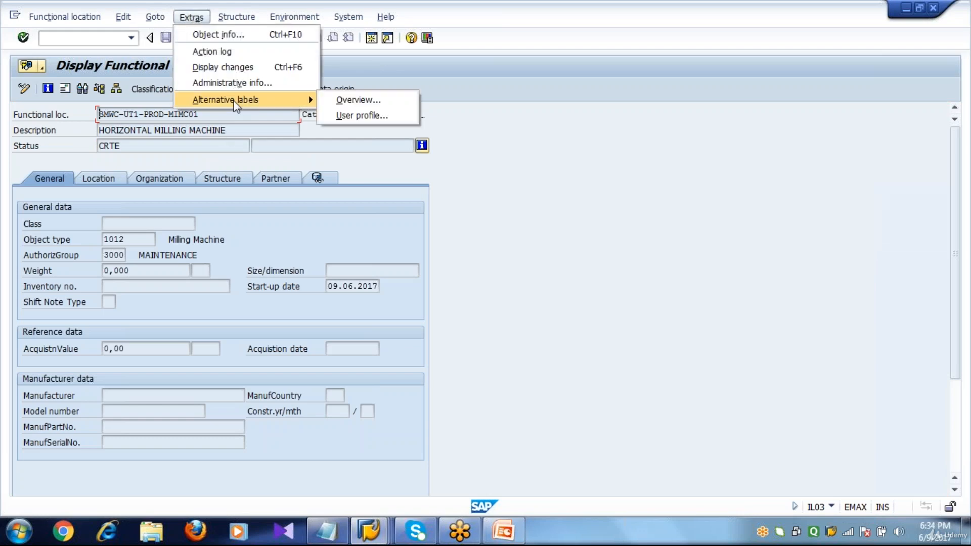
left_click(337, 100)
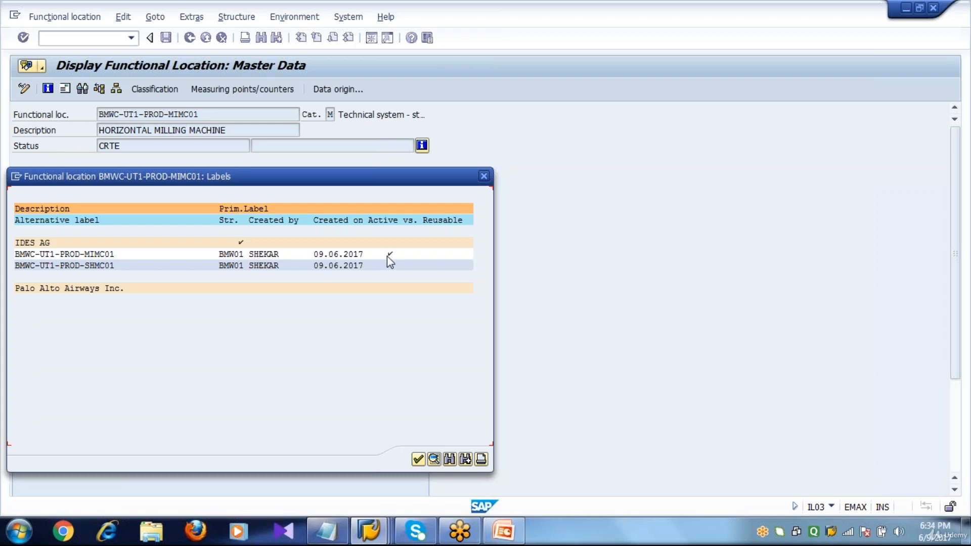
left_click(353, 268)
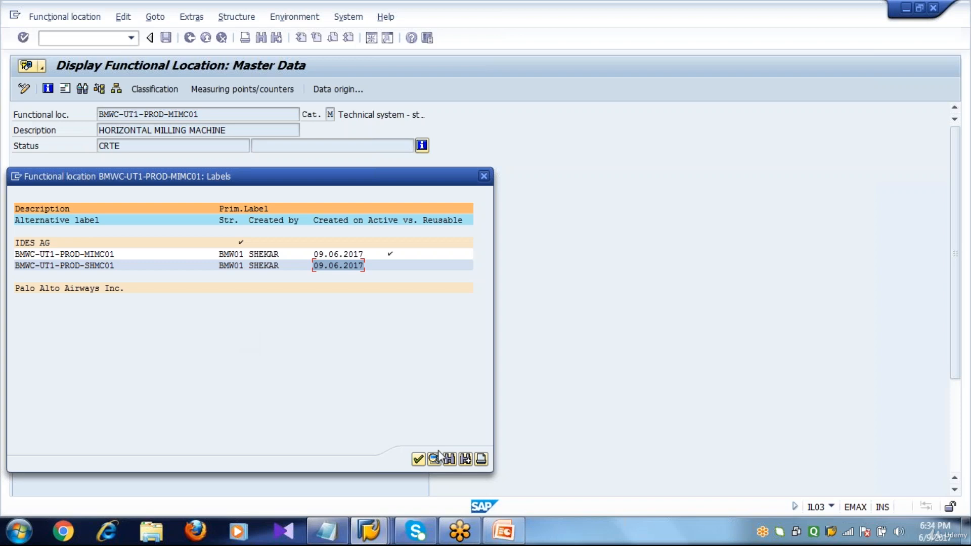
left_click(418, 459)
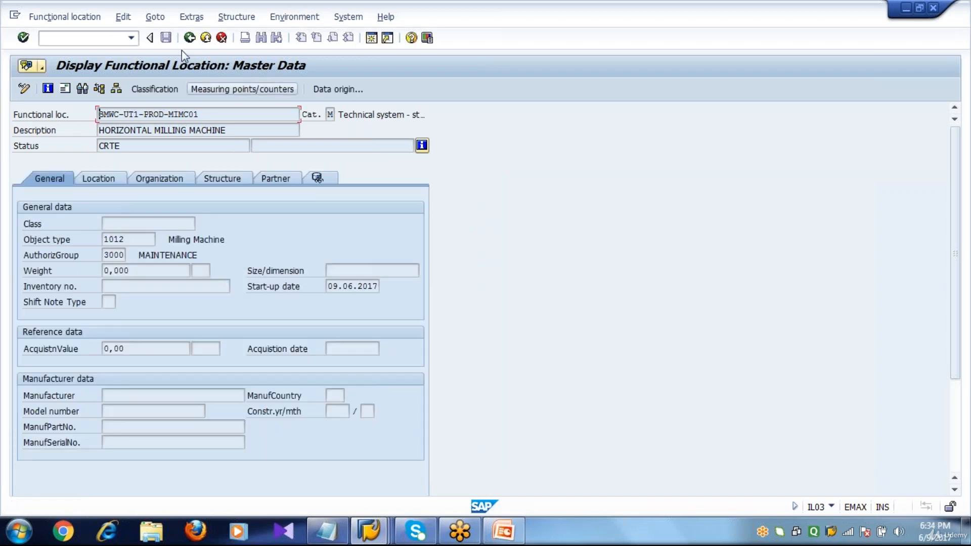
left_click(190, 41)
left_click(189, 41)
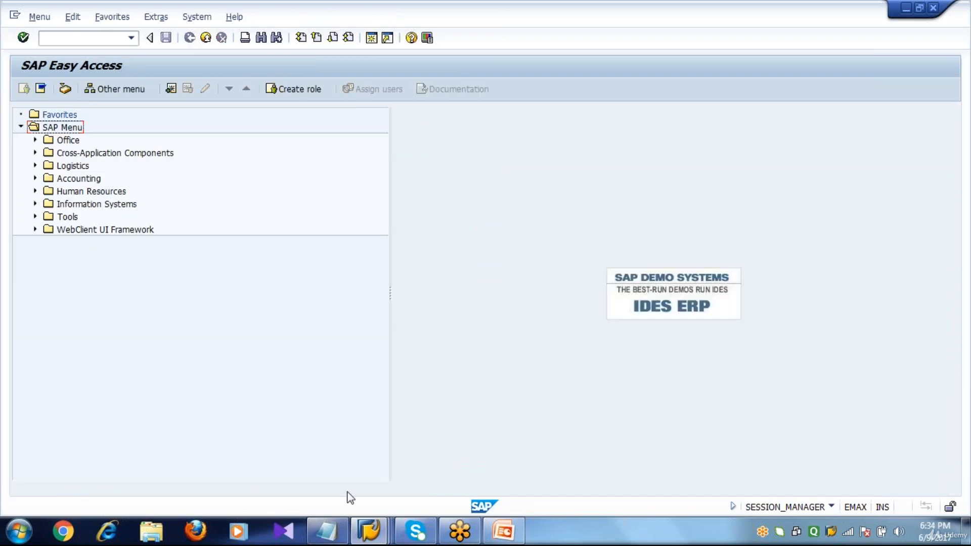
Step: In the structure list session, run the IH01 structure display for BMWC again and expand the whole hierarchy
mouse_move(377, 534)
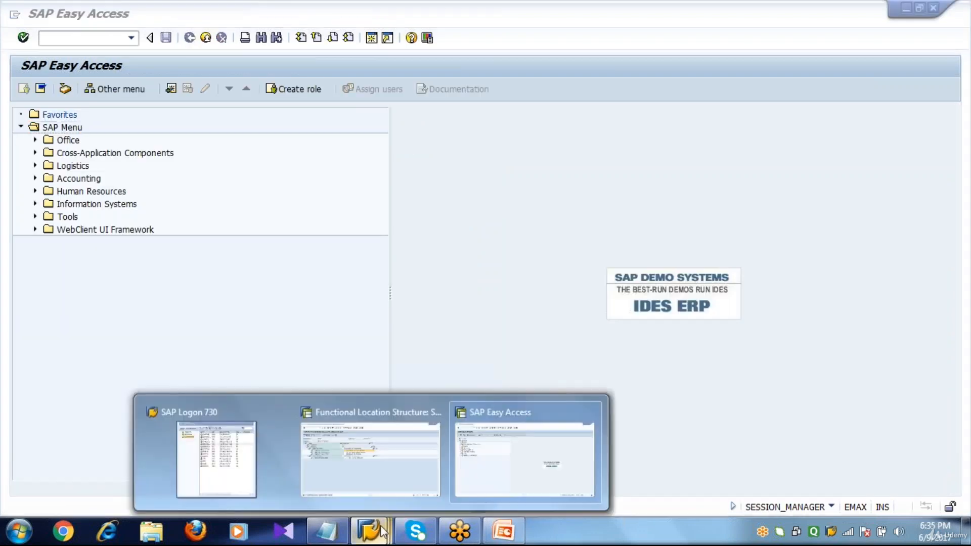
left_click(378, 481)
left_click(190, 38)
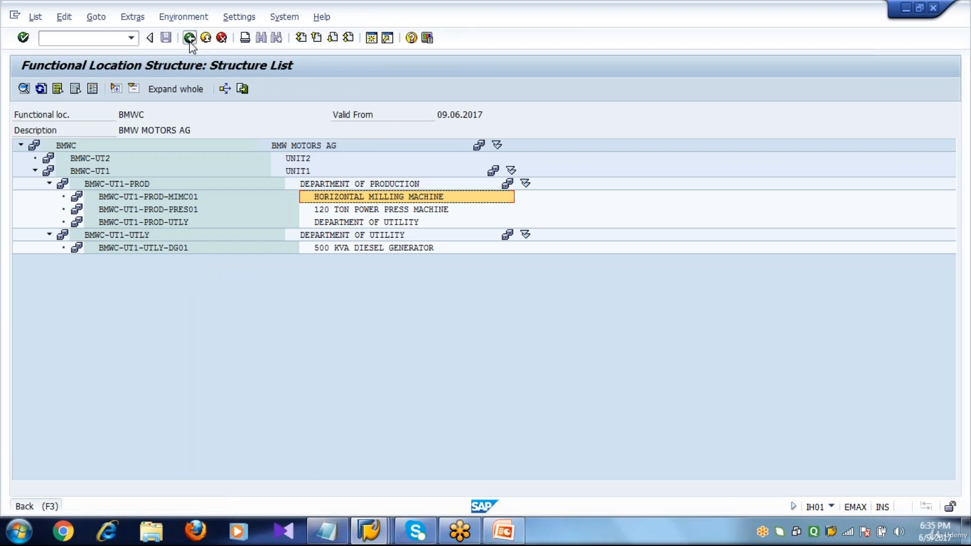
left_click(215, 114)
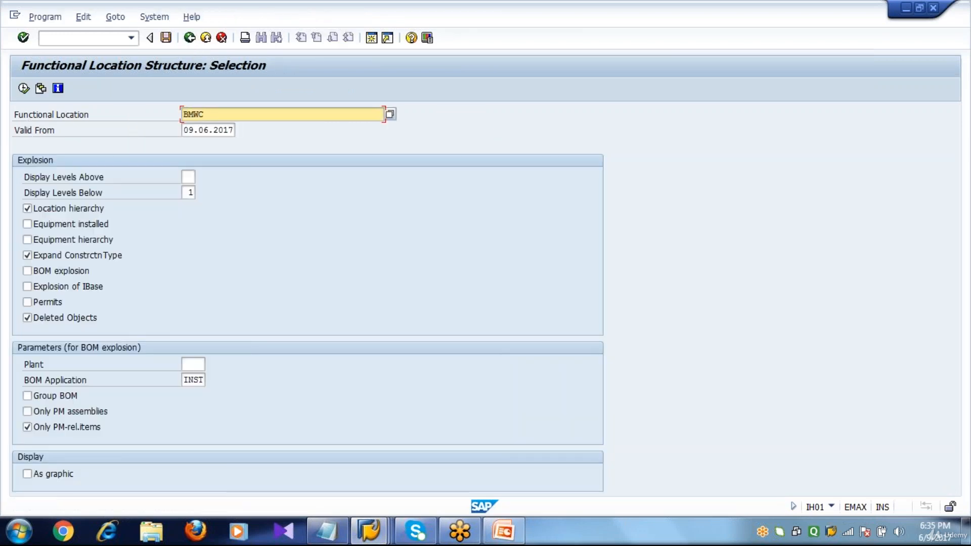
left_click(24, 88)
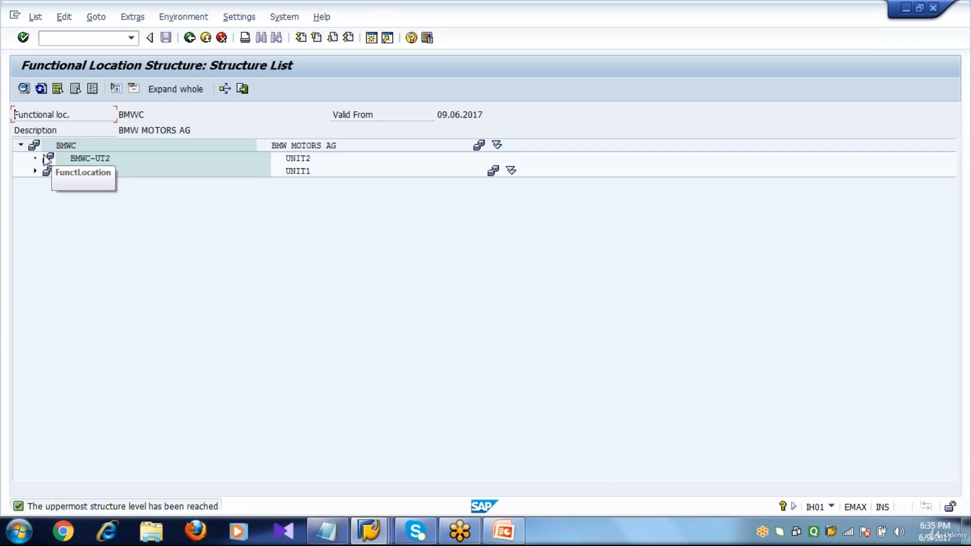
left_click(158, 92)
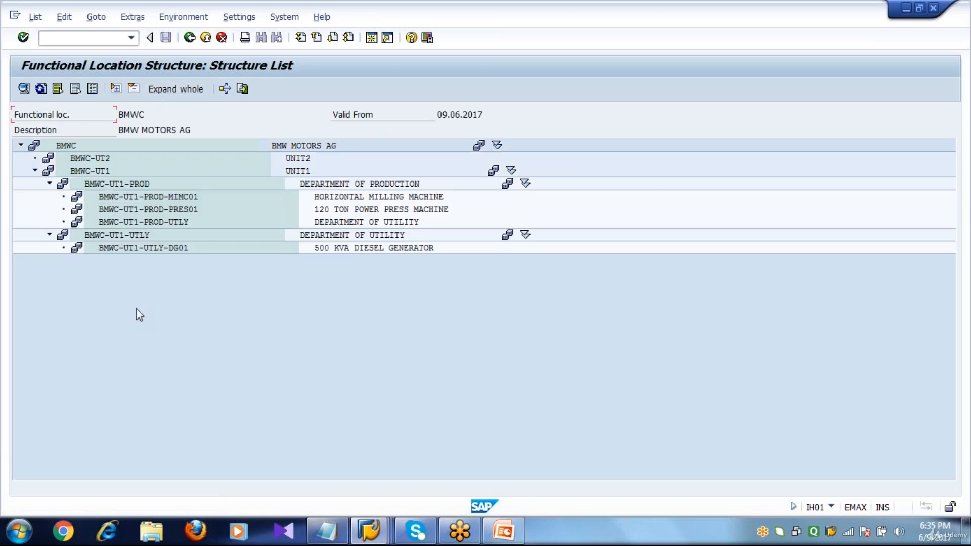
Step: Switch to the Notepad notes and start a new line after the BMWC-UT1-PROD-MIMC01 replacement note
left_click(327, 531)
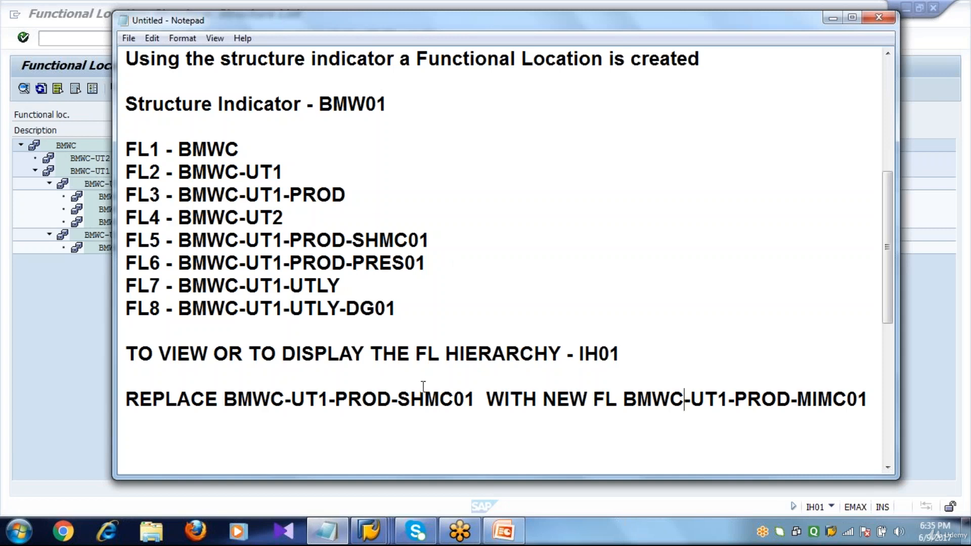
left_click(871, 398)
key("Return")
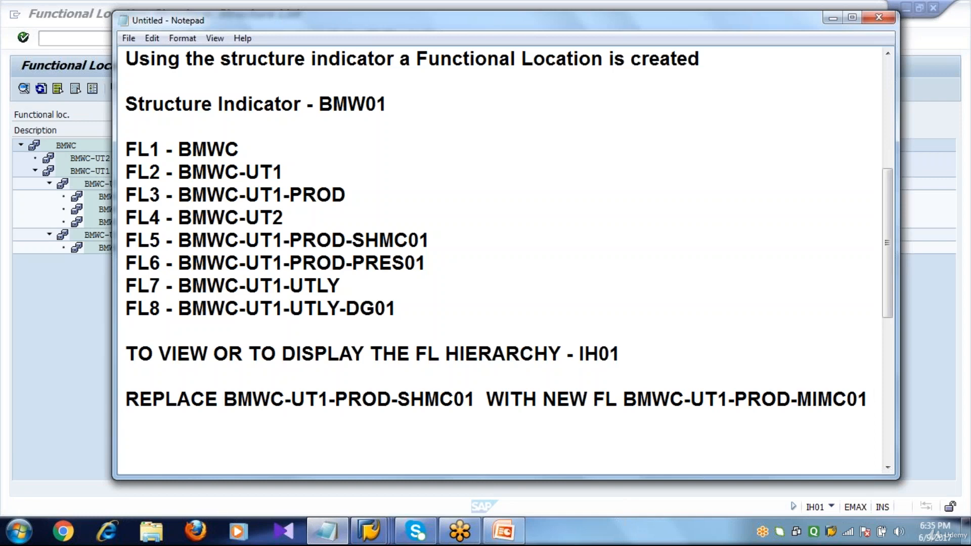